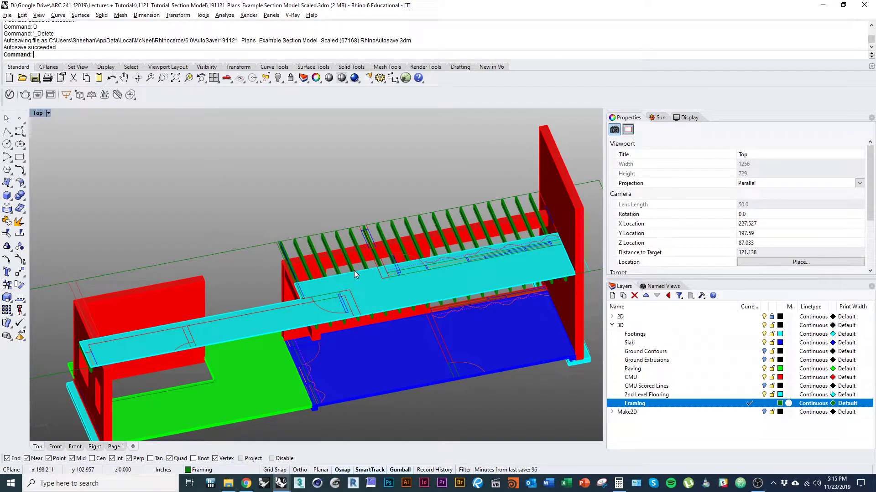
Examine the second-level flooring and its framing in the section model from several angles and distances
right_click_drag(361, 275, 387, 275)
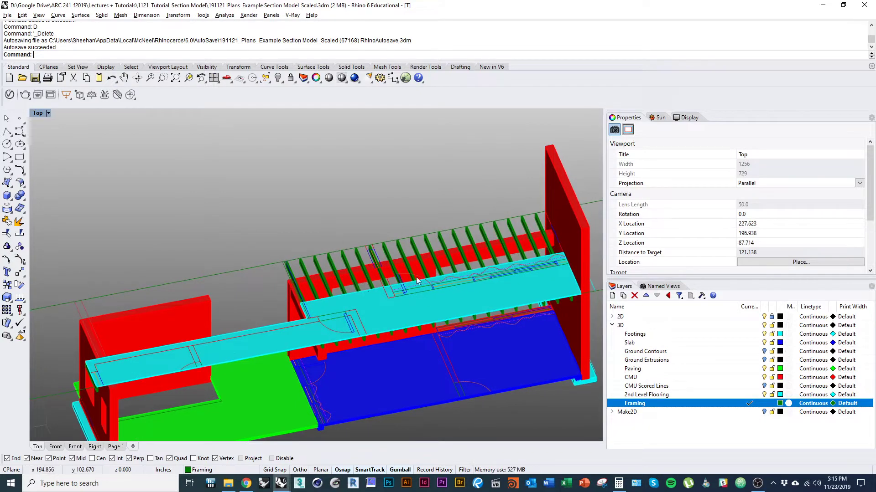
mouse_move(244, 260)
right_mouse_down("ctrl+shift")
mouse_move(264, 247)
mouse_move(251, 265)
mouse_move(231, 267)
right_mouse_up("ctrl+shift")
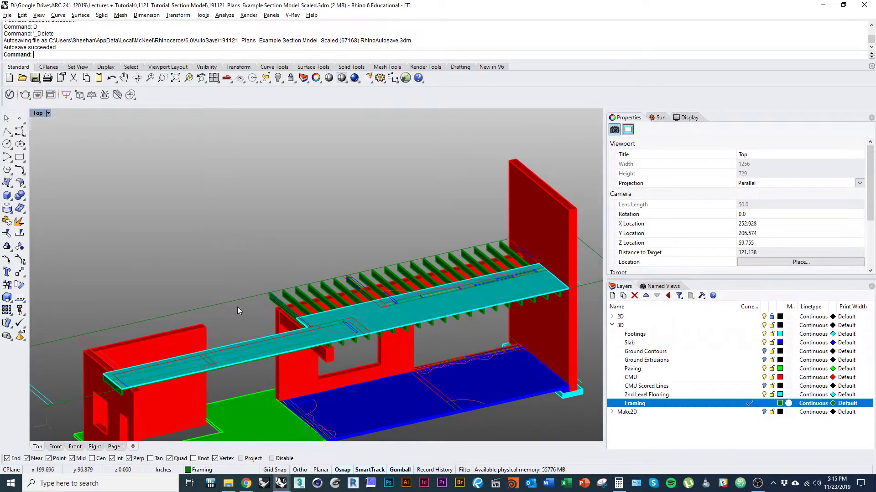
right_click_drag(237, 311, 308, 318, "ctrl+shift")
right_click_drag(366, 268, 337, 297)
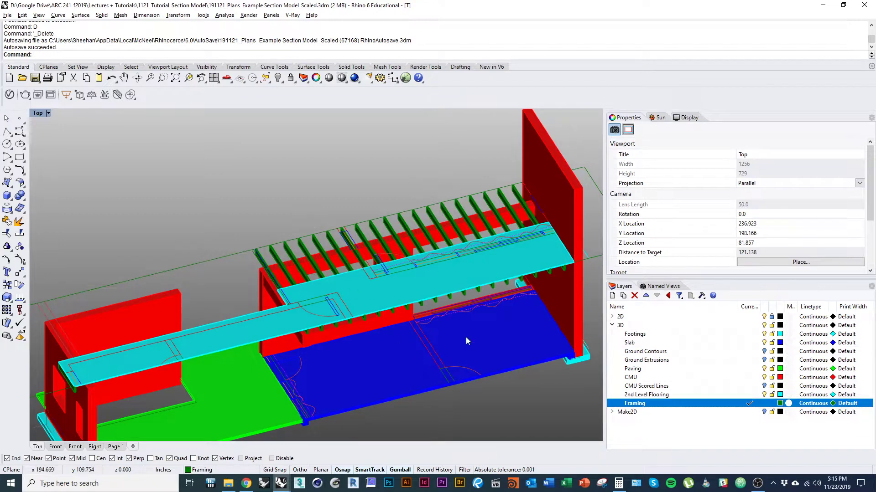
right_click_drag(552, 230, 486, 276)
right_click_drag(348, 332, 457, 305)
scroll(382, 342, "down", 2)
scroll(393, 333, "up", 8)
scroll(385, 333, "up", 5)
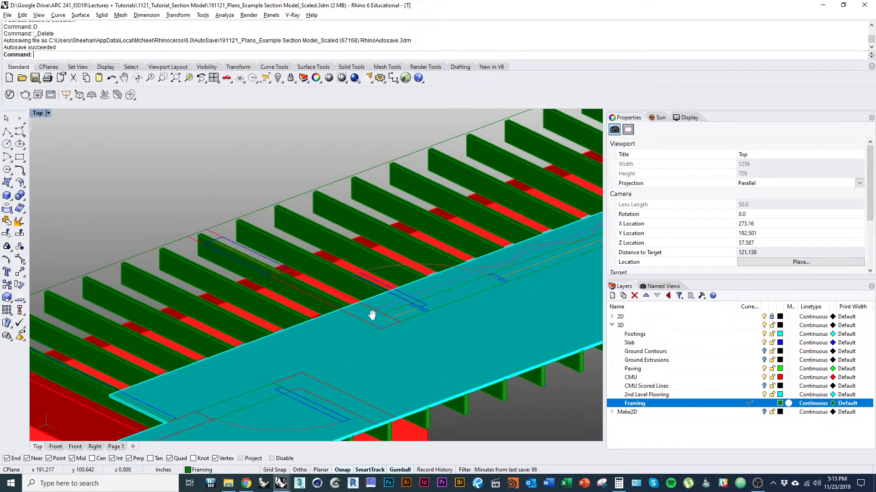
right_click_drag(373, 313, 354, 329)
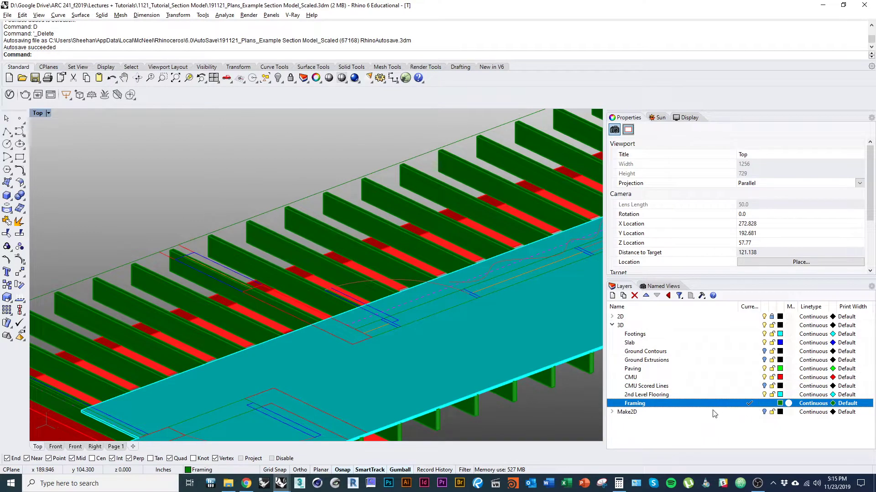
right_click_drag(368, 372, 335, 292, "ctrl+shift")
right_click_drag(358, 328, 318, 315, "ctrl+shift")
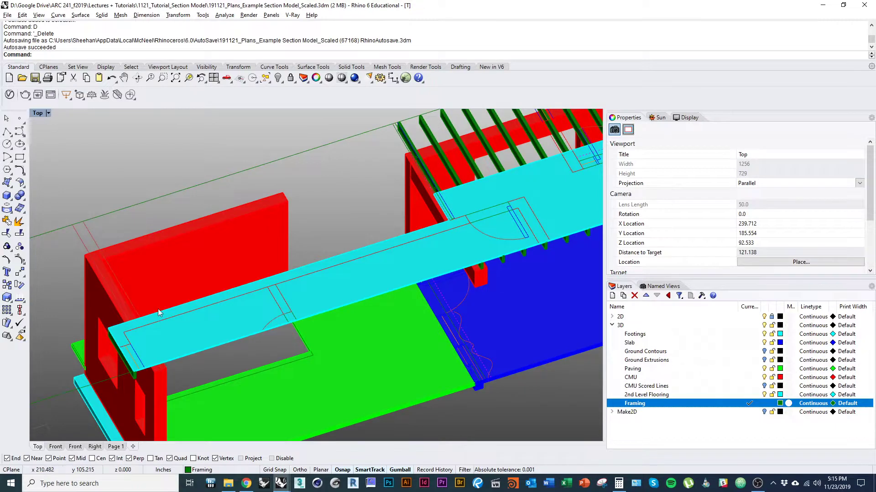
right_click_drag(505, 212, 337, 272)
key("alt+Tab")
key("Escape")
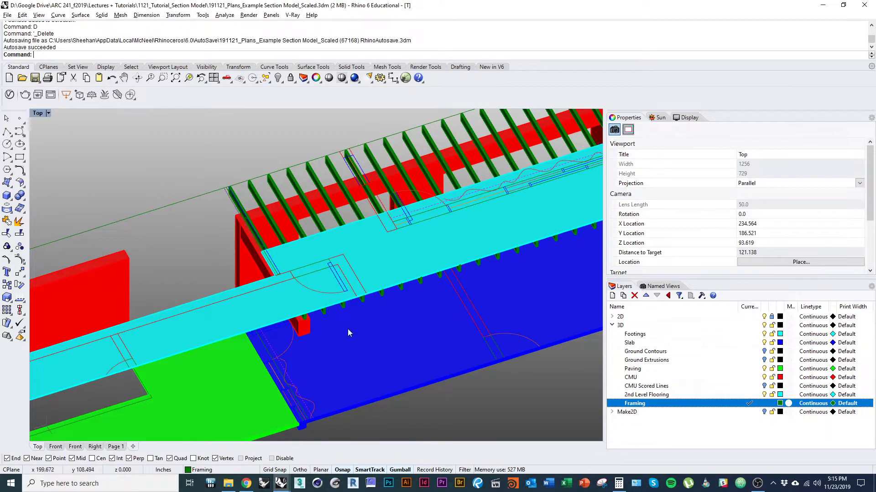
Draw a corner-to-corner plane over the long leg of the L-shaped wall outline beside the door, ending at the flooring's cut edge
right_click_drag(318, 325, 415, 340)
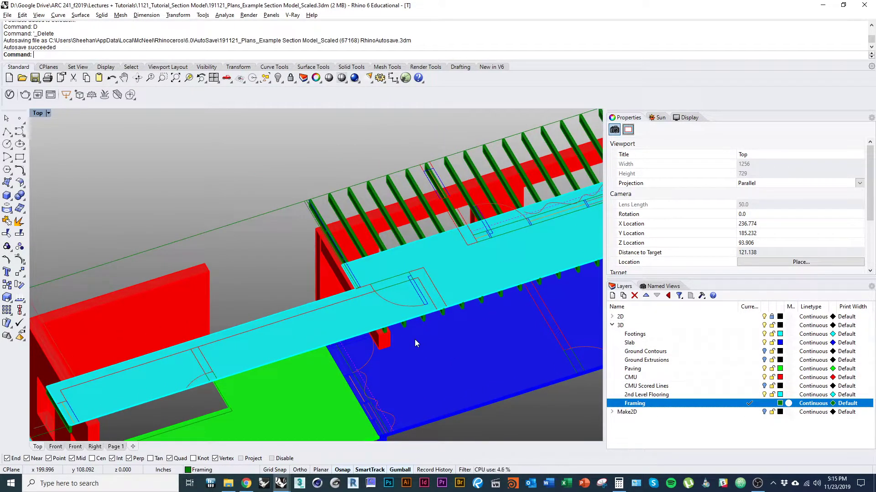
type("Plane")
key("Return")
scroll(419, 255, "up", 10)
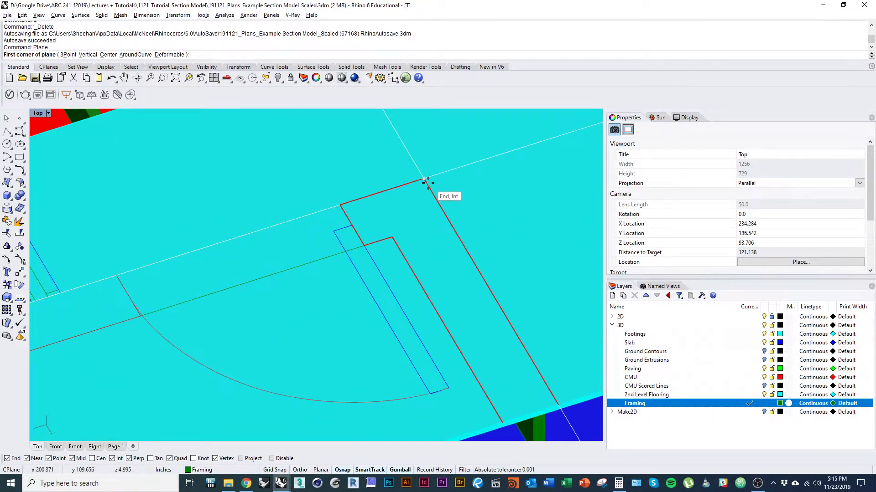
left_click(425, 180)
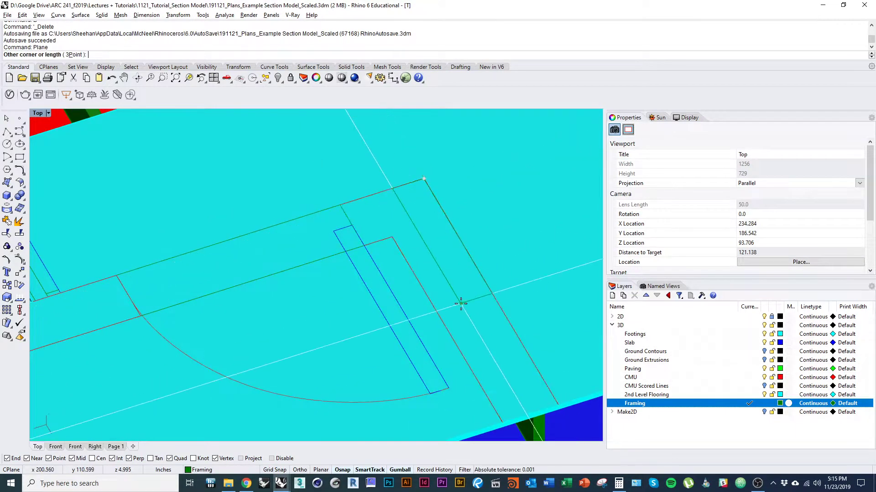
right_click_drag(497, 414, 477, 325)
left_click(482, 337)
Draw a plane over the short leg of the L-shaped wall outline, from its outer corner to the first plane
scroll(463, 260, "down", 7)
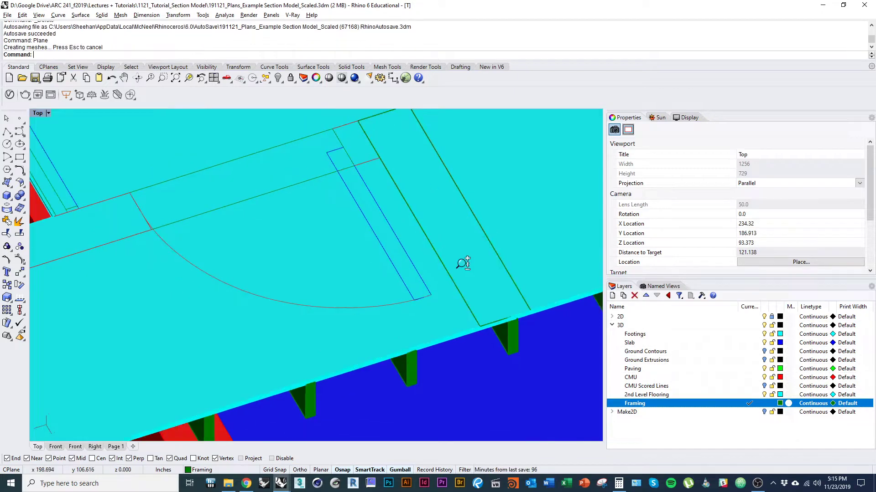
scroll(423, 228, "up", 10)
right_click(411, 254)
left_click(401, 263)
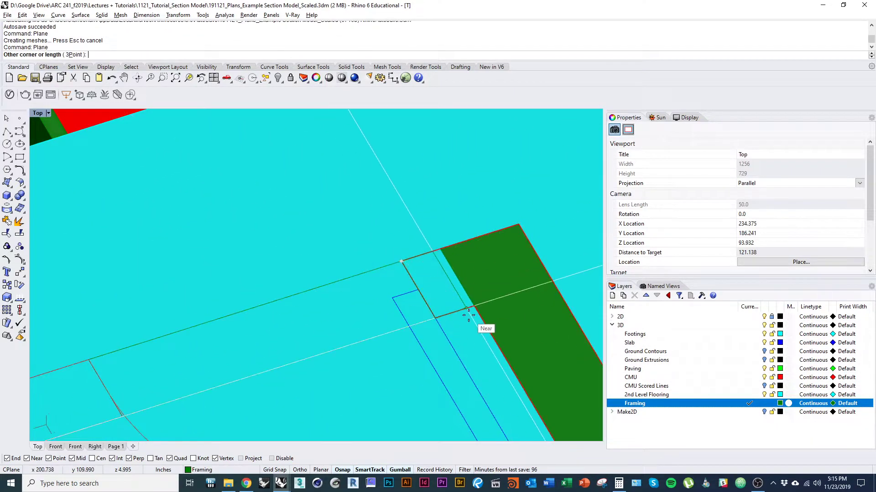
left_click(472, 308)
Draw a plane along the long narrow wall outline, from the door opening to the far end of the flooring
scroll(462, 303, "down", 10)
scroll(376, 260, "up", 5)
right_click_drag(374, 259, 406, 240)
scroll(405, 250, "up", 6)
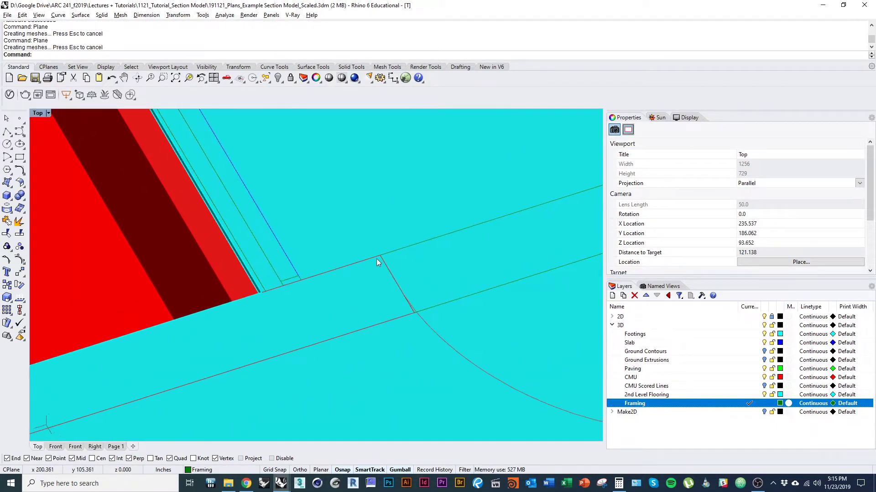
right_click(378, 256)
left_click(379, 256)
scroll(422, 223, "down", 10)
right_click_drag(348, 299, 536, 238)
scroll(166, 304, "up", 8)
left_click(113, 338)
Draw a plane over the end wall outline, from the flooring's outer corner to its cut edge
right_click_drag(111, 339, 169, 303)
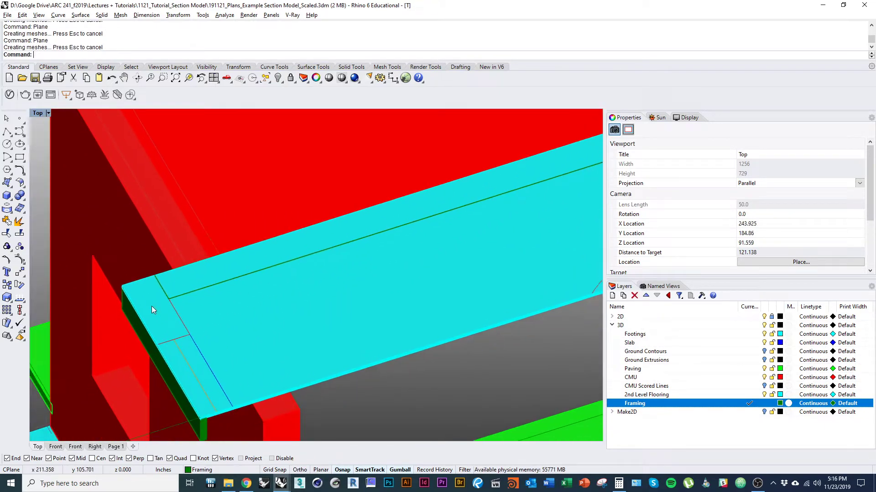
right_click(150, 304)
left_click(123, 286)
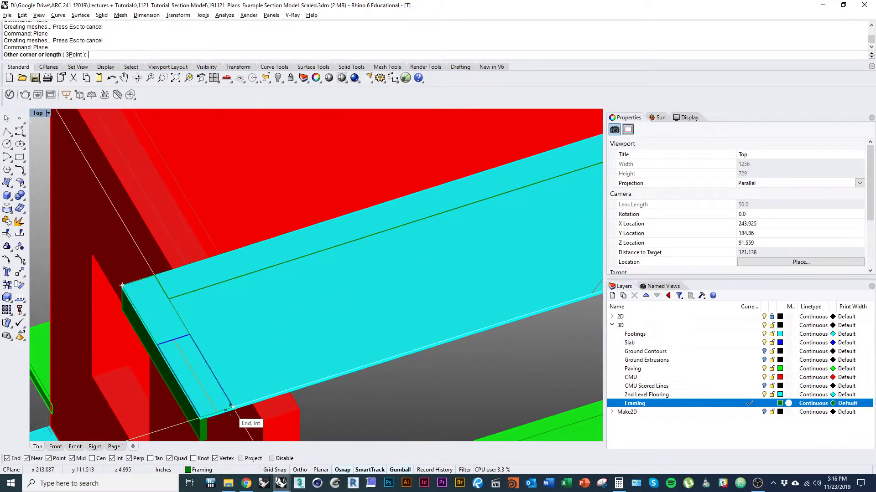
scroll(201, 351, "down", 13)
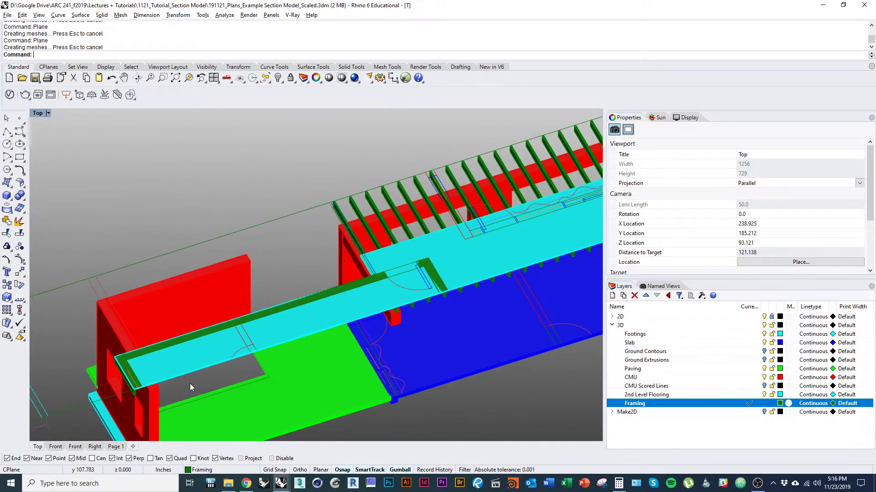
Hide the 2nd Level Flooring layer to expose the new wall planes
right_click_drag(190, 385, 272, 352)
right_click_drag(215, 356, 483, 355)
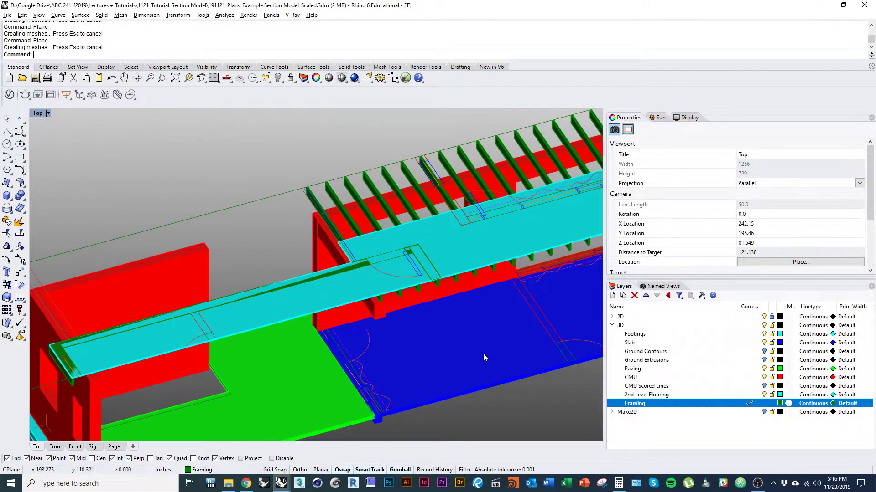
left_click(764, 395)
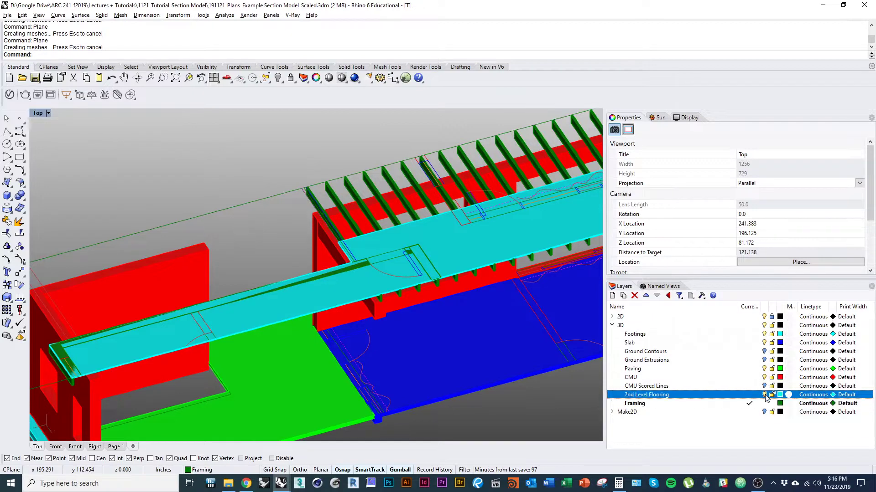
right_click_drag(410, 317, 374, 346, "shift")
Extrude the four wall planes into solids with ExtrudeSrf by a distance of 1/16 inch
scroll(384, 287, "up", 10)
left_click(384, 286)
key("Return")
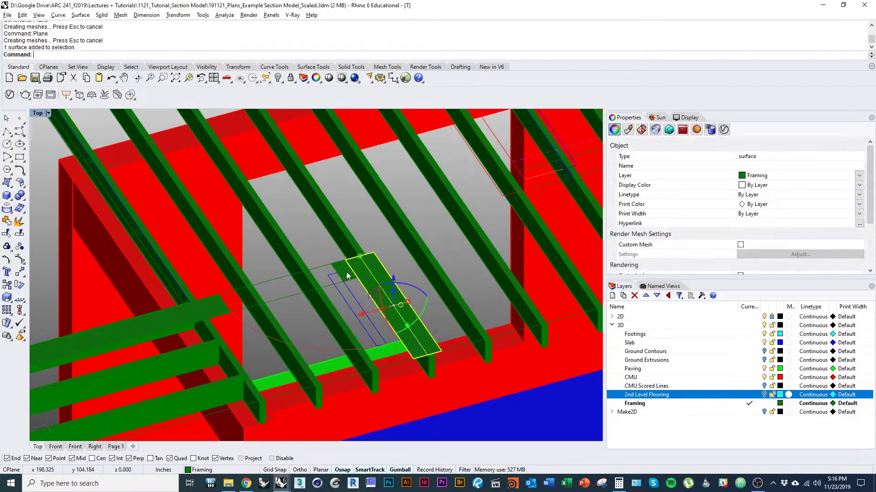
right_click_drag(170, 329, 479, 267, "shift")
right_click_drag(158, 351, 570, 219, "shift")
right_click_drag(98, 370, 223, 347, "shift")
left_click(169, 338, "shift")
scroll(234, 342, "down", 3)
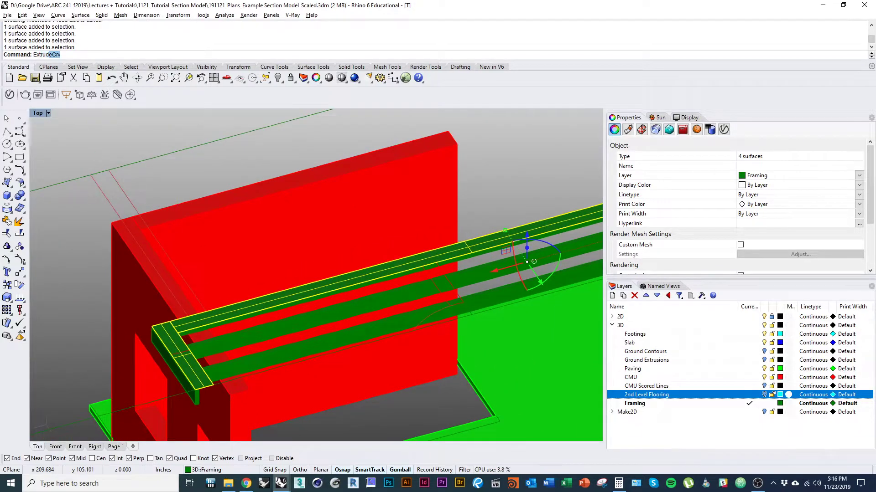
type("Srf")
key("Return")
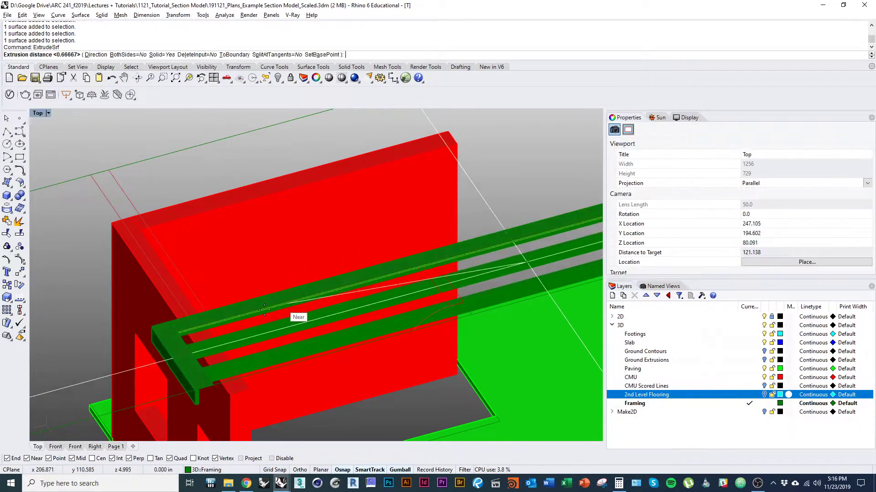
right_click_drag(276, 300, 224, 329, "shift")
type("1/16")
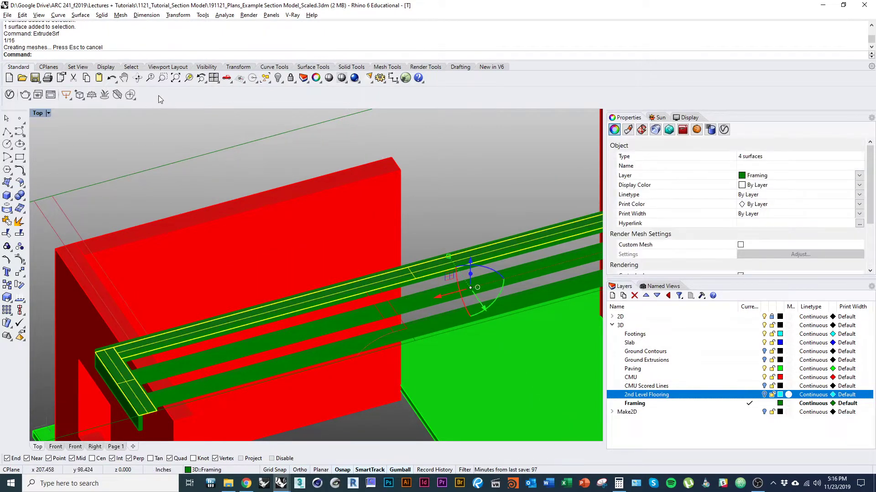
Delete the four original plane surfaces and show the 2nd Level Flooring layer again
type("d")
key("Return")
scroll(164, 330, "down", 7)
right_click_drag(163, 332, 179, 351)
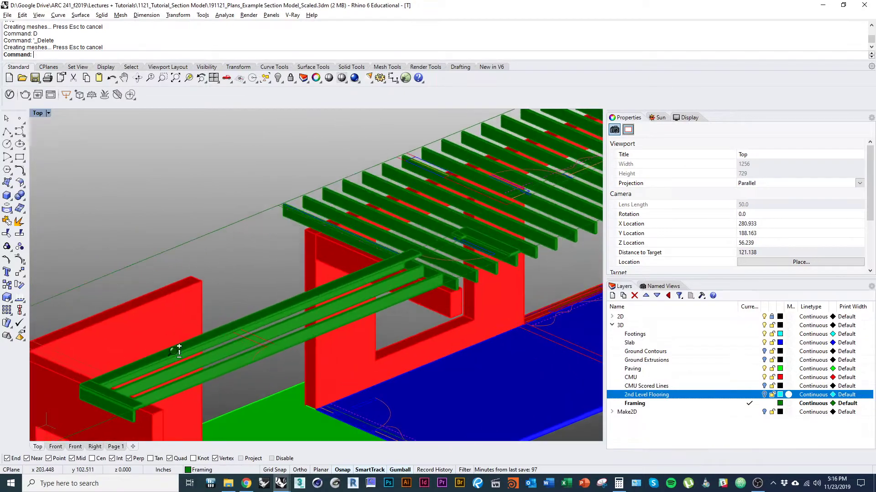
scroll(179, 351, "up", 8)
right_click_drag(402, 289, 360, 310)
left_click(764, 395)
scroll(371, 327, "down", 5)
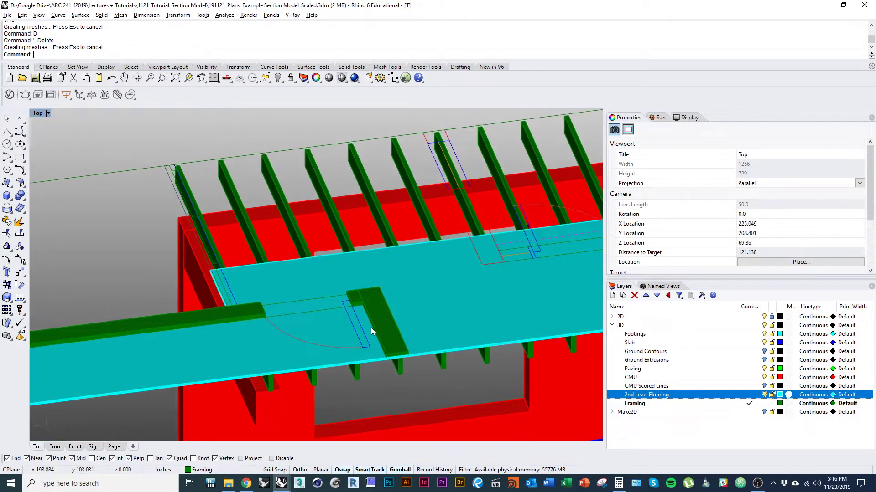
Draw a 1/16 inch high box over the wall outline running parallel to the joists, out to the boundary line
scroll(351, 336, "up", 5)
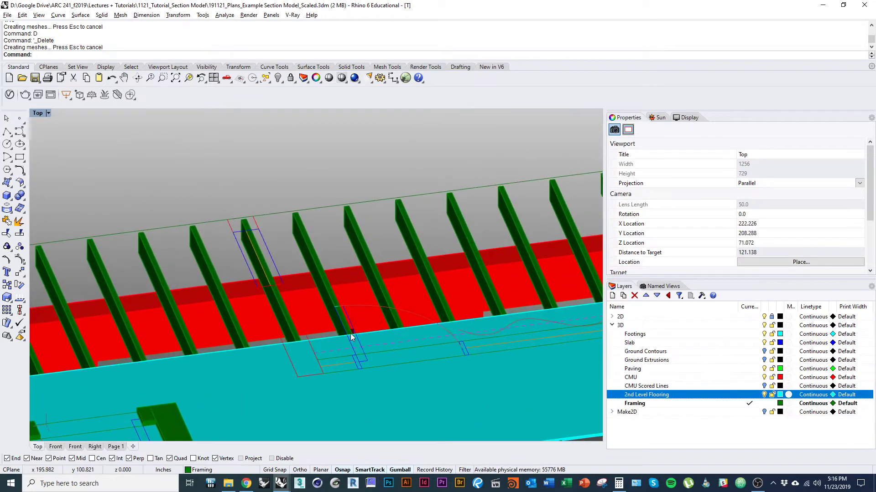
type("box")
key("Return")
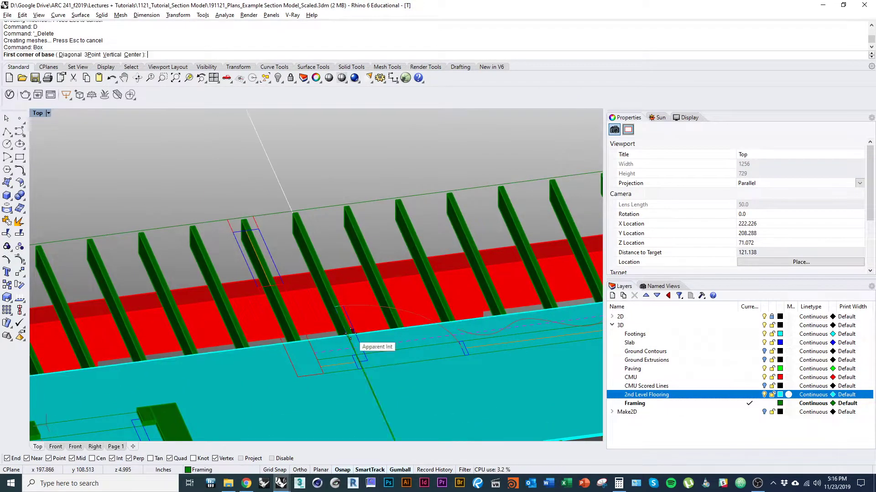
left_click(299, 378)
scroll(271, 243, "up", 3)
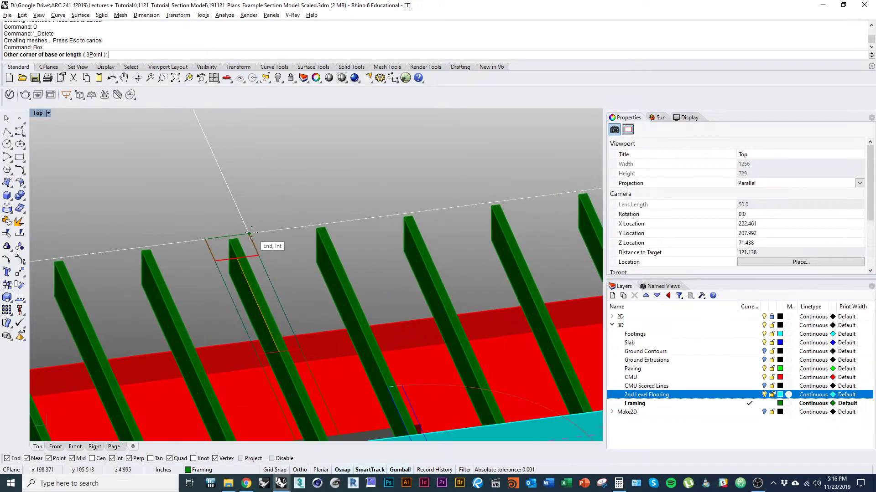
scroll(269, 210, "down", 4)
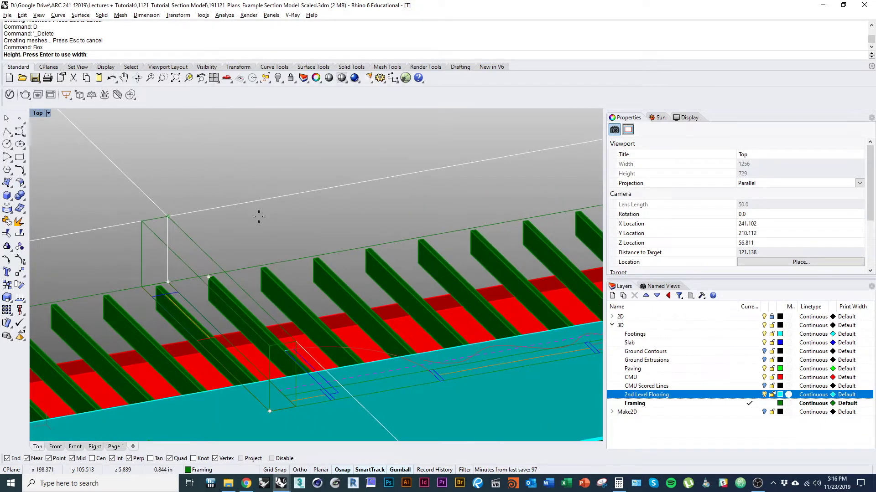
key("Return")
Inspect the new wall base plates on the flooring and joists from low, high and close-up views
right_click_drag(259, 219, 228, 313, "ctrl+shift")
scroll(271, 244, "down", 5)
scroll(228, 313, "down", 4)
right_click_drag(327, 291, 167, 282)
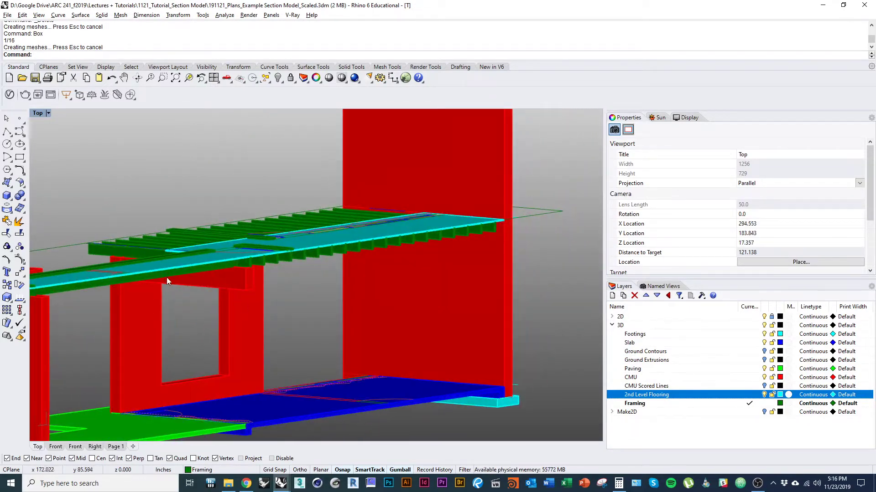
right_click_drag(245, 363, 440, 232, "ctrl+shift")
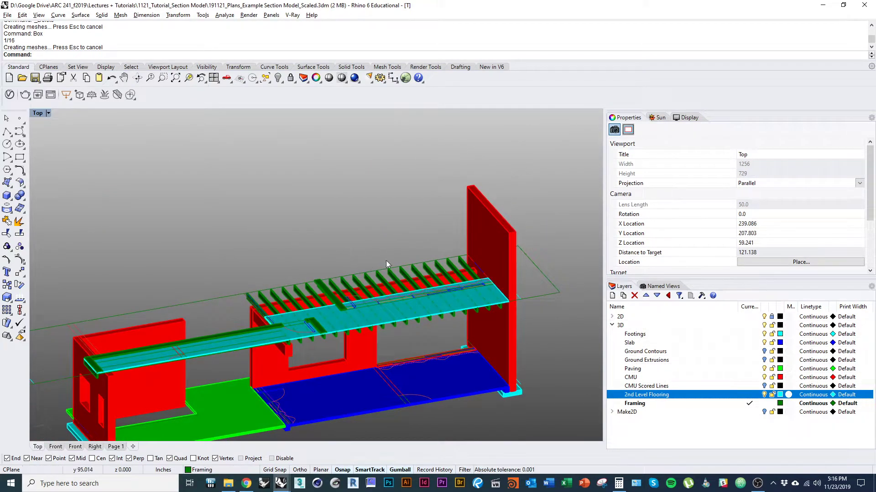
right_click_drag(387, 262, 470, 297, "ctrl+shift")
right_click_drag(484, 344, 430, 347, "ctrl+shift")
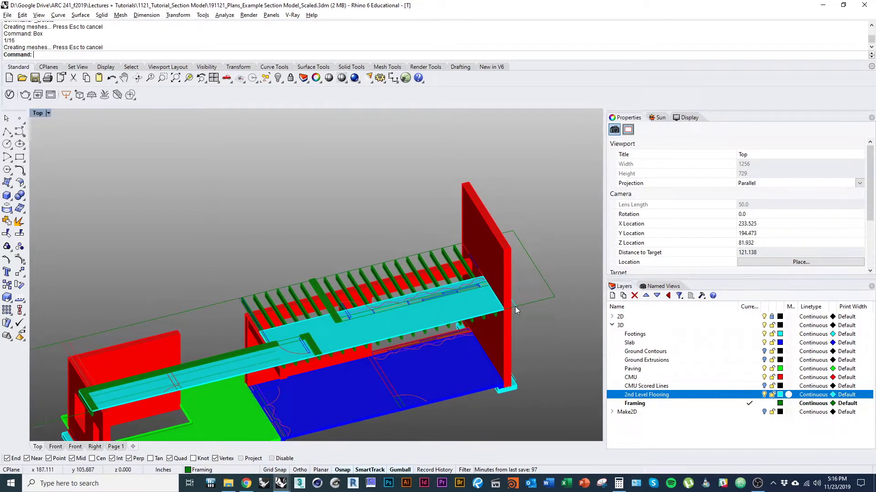
right_click_drag(432, 296, 459, 286, "ctrl+shift")
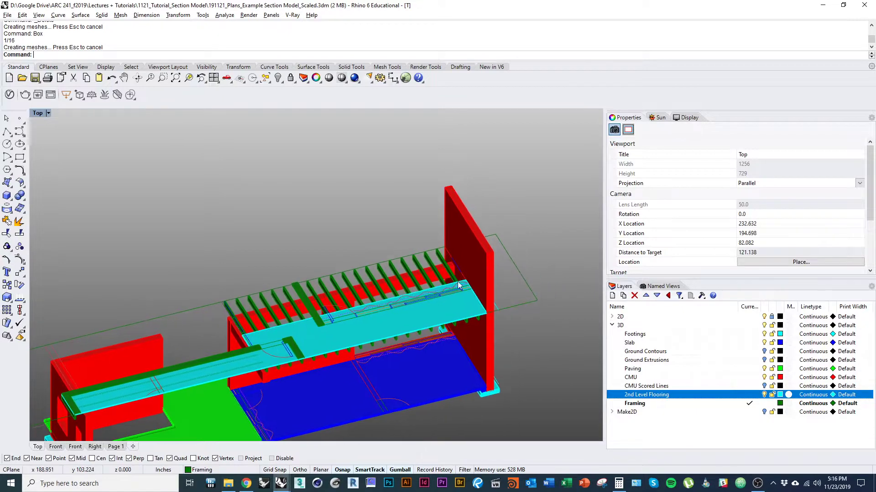
scroll(318, 315, "up", 8)
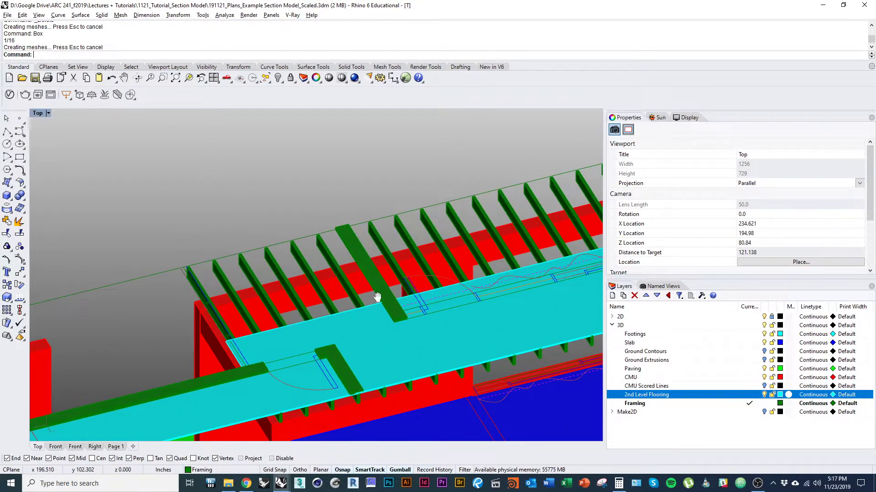
scroll(378, 297, "down", 5)
mouse_move(377, 297)
right_mouse_down()
mouse_move(387, 288)
mouse_move(396, 324)
mouse_move(375, 289)
mouse_move(366, 310)
right_mouse_up()
scroll(375, 289, "up", 4)
scroll(367, 292, "up", 1)
scroll(368, 293, "down", 1)
right_click_drag(297, 312, 370, 300, "ctrl+shift")
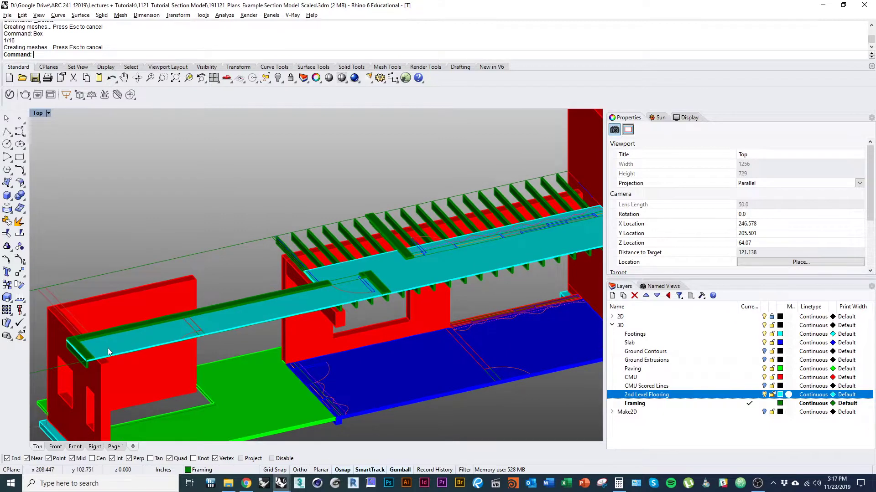
right_click_drag(108, 348, 198, 352)
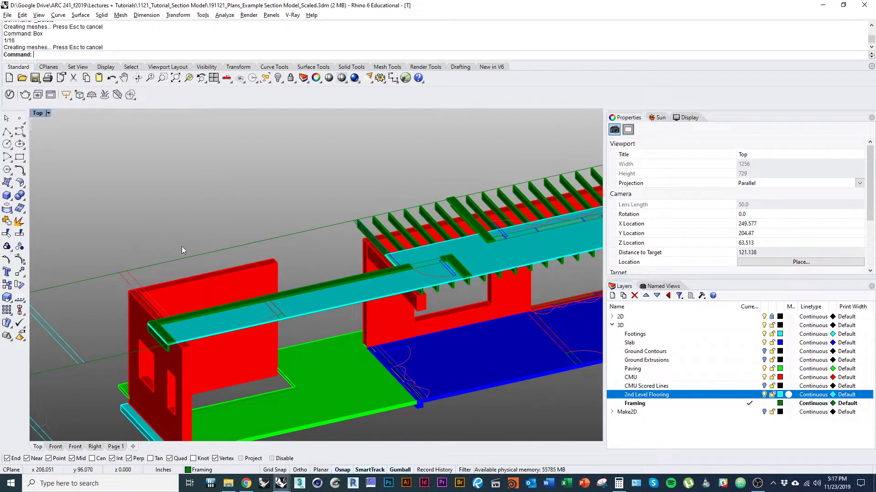
Draw a vertical line from the base plate's outer end corner up to the height of the tall CMU wall's top
right_click_drag(265, 287, 247, 305)
scroll(109, 356, "up", 5)
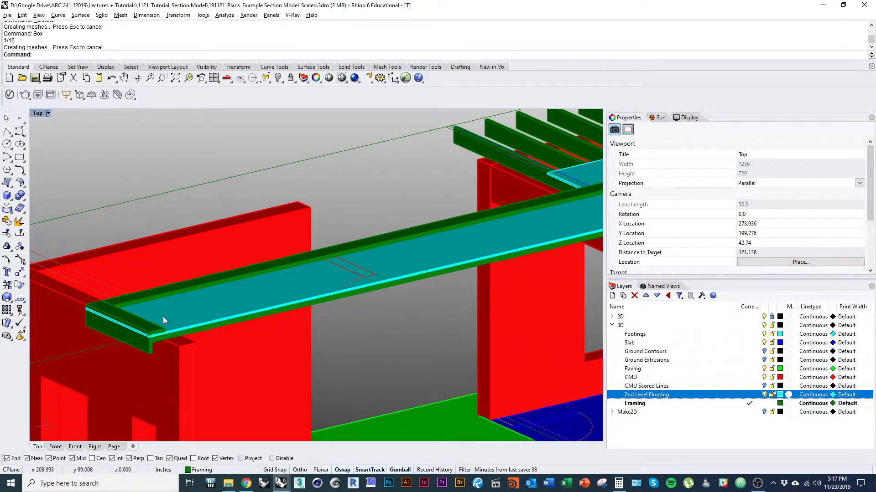
scroll(163, 321, "down", 7)
right_click_drag(133, 359, 364, 326)
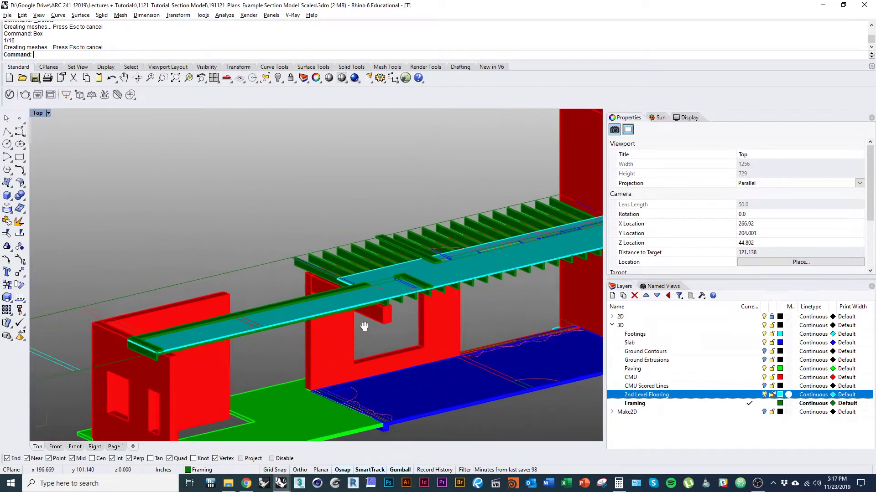
scroll(139, 307, "up", 3)
right_click_drag(163, 291, 182, 278)
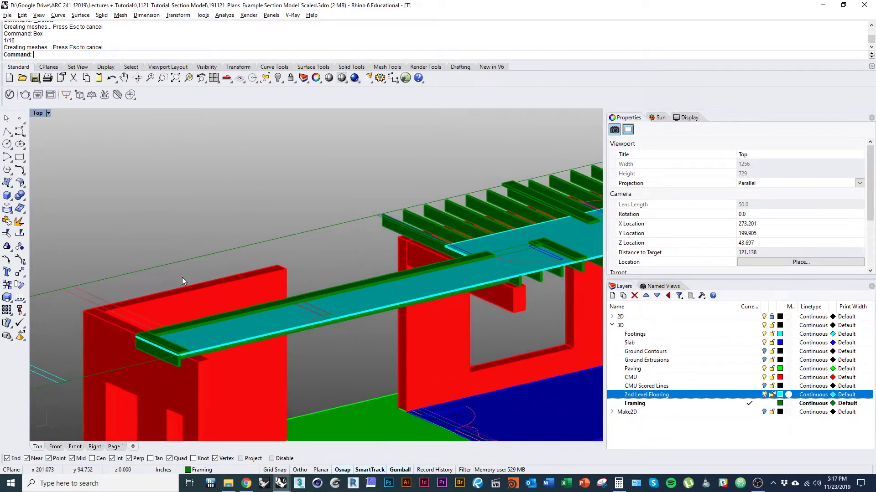
type("line")
key("Return")
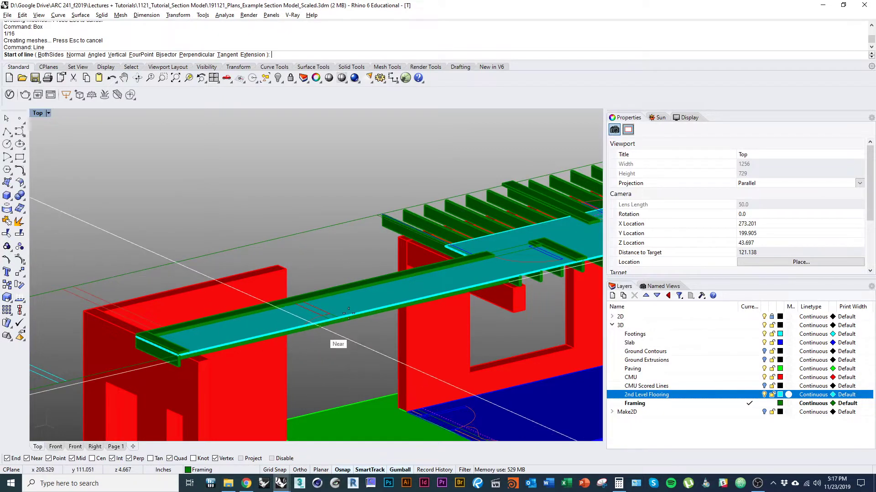
right_click_drag(374, 302, 347, 289)
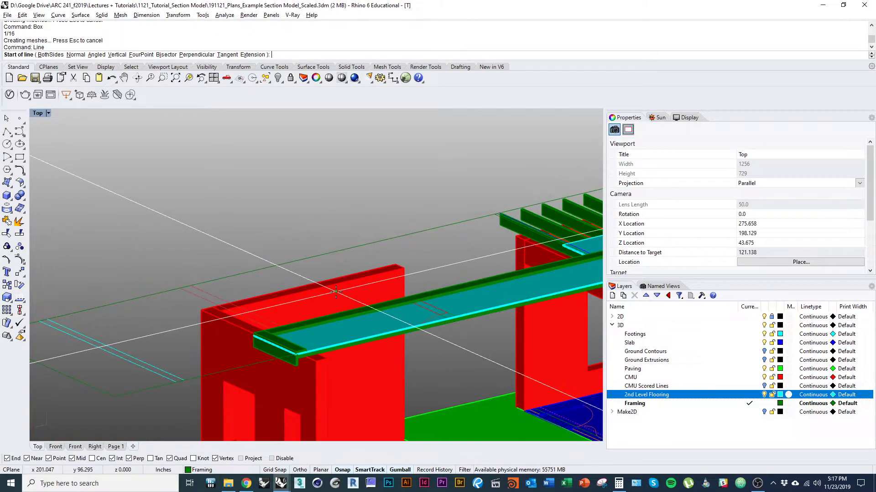
left_click(117, 54)
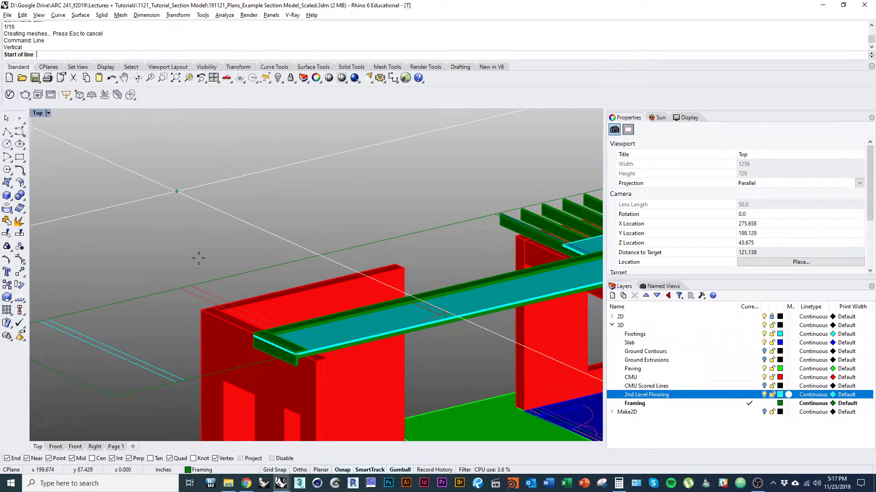
scroll(307, 359, "up", 5)
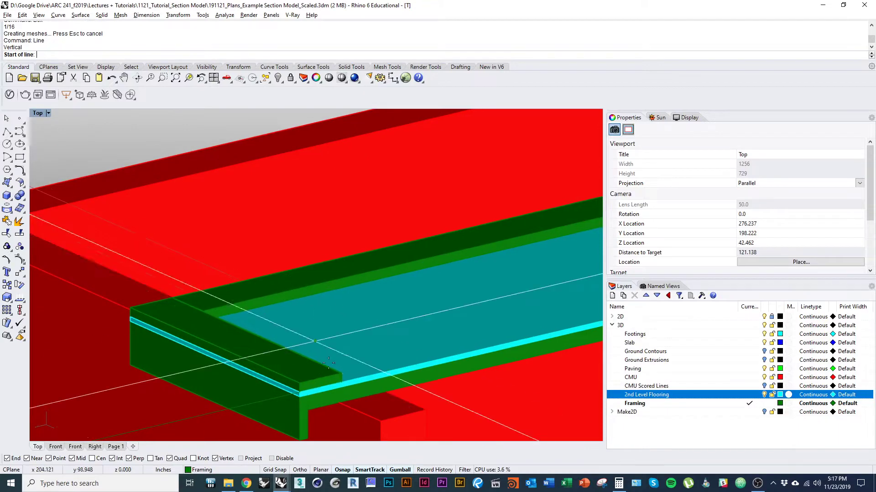
left_click(301, 382)
scroll(301, 382, "down", 6)
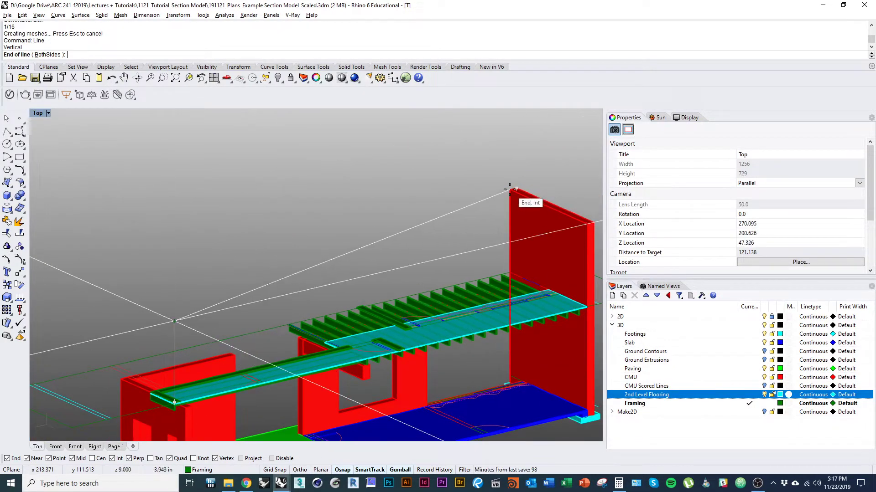
left_click(508, 189)
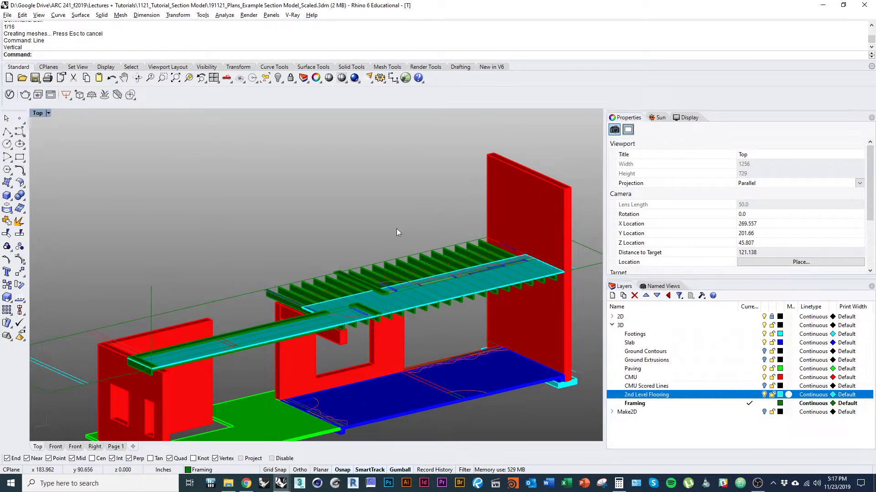
scroll(287, 253, "up", 6)
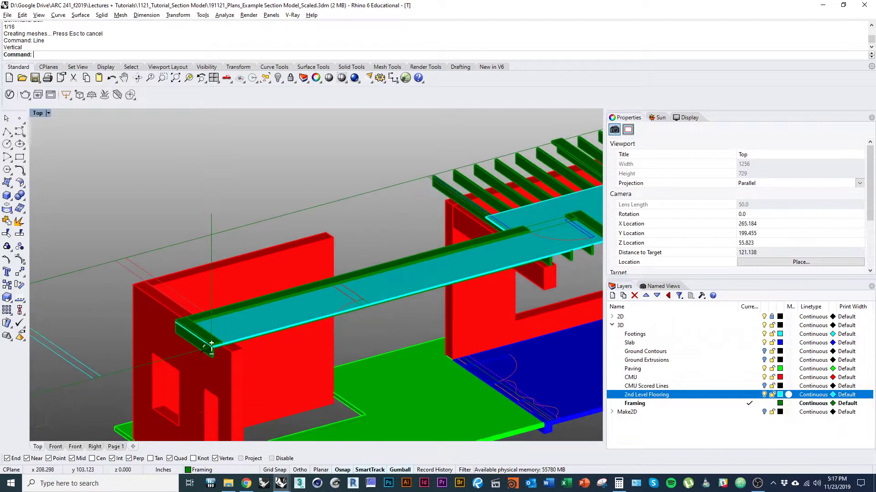
scroll(211, 347, "up", 5)
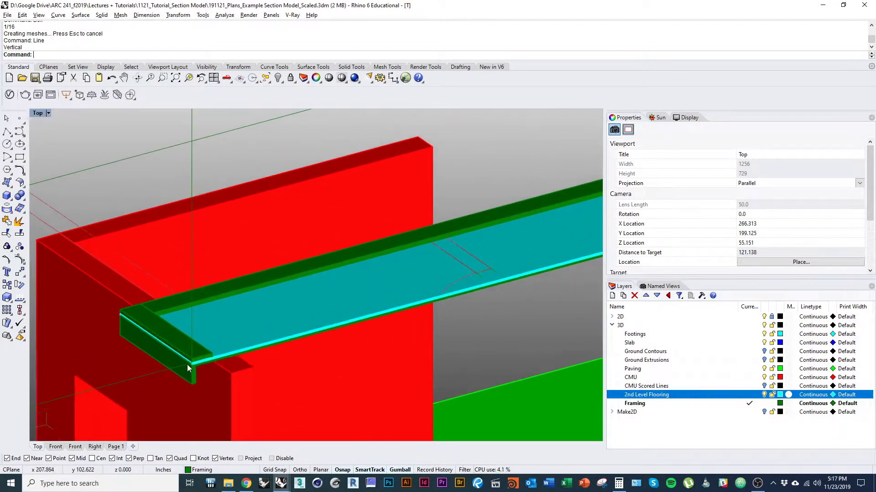
right_click_drag(188, 365, 184, 376)
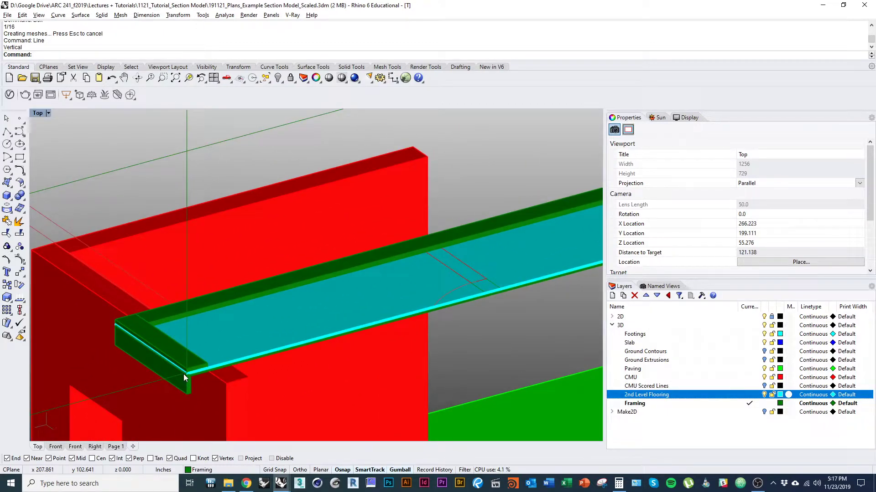
type("e")
key("Return")
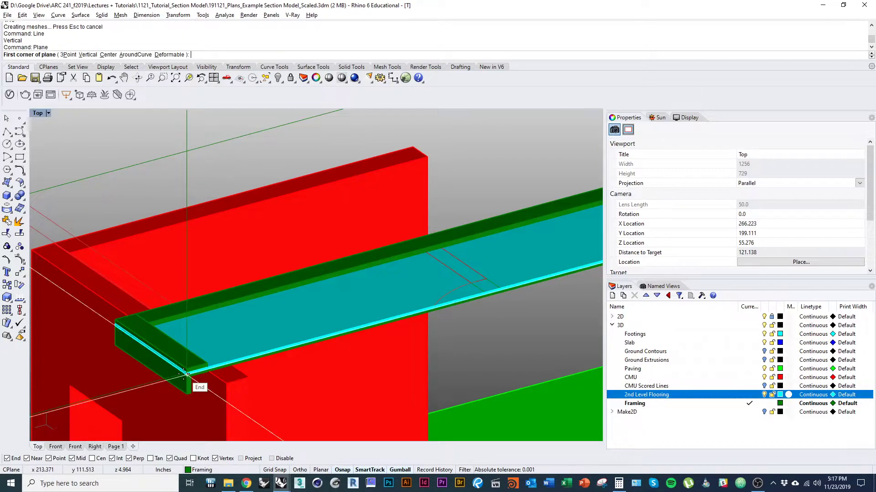
mouse_move(194, 357)
right_mouse_down()
mouse_move(214, 315)
mouse_move(235, 297)
right_mouse_up()
scroll(214, 314, "up", 4)
key("ctrl+alt+w")
scroll(219, 276, "up", 8)
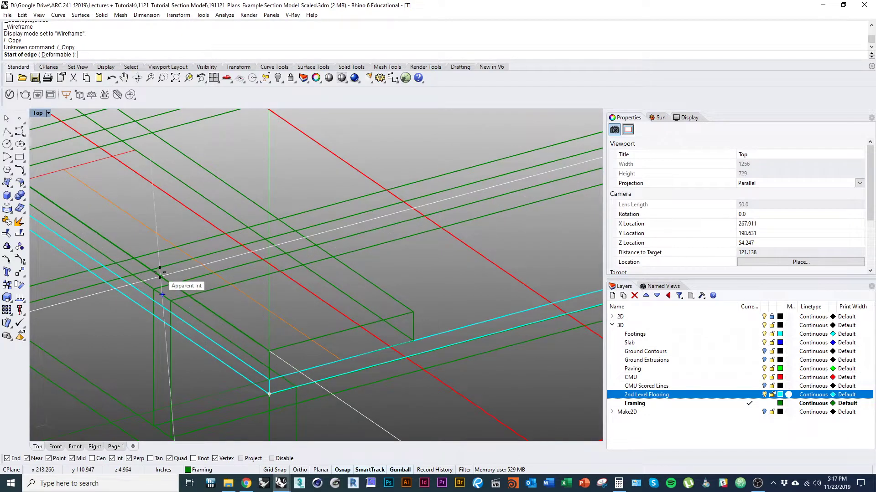
right_click_drag(177, 265, 233, 247, "ctrl+shift")
scroll(229, 244, "down", 10)
mouse_move(186, 281)
right_mouse_down()
mouse_move(130, 328)
mouse_move(217, 289)
mouse_move(200, 283)
right_mouse_up()
scroll(388, 240, "up", 10)
scroll(381, 182, "up", 1)
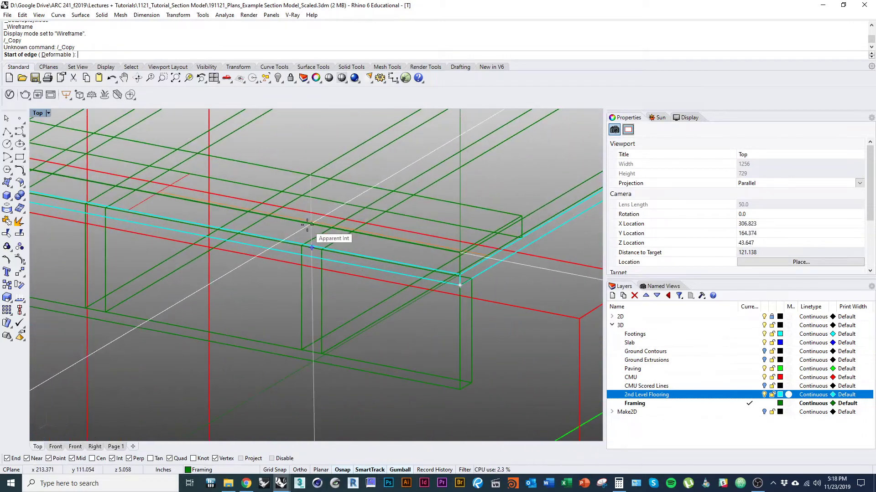
left_click(313, 226)
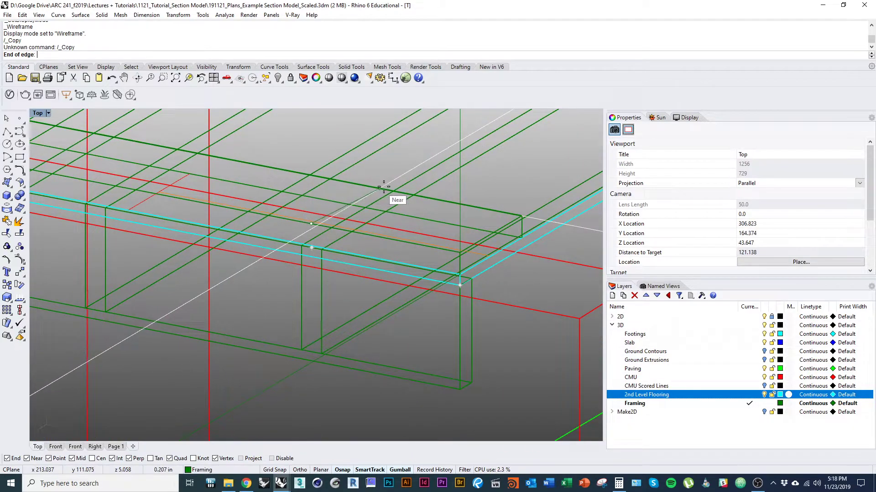
scroll(374, 187, "down", 9)
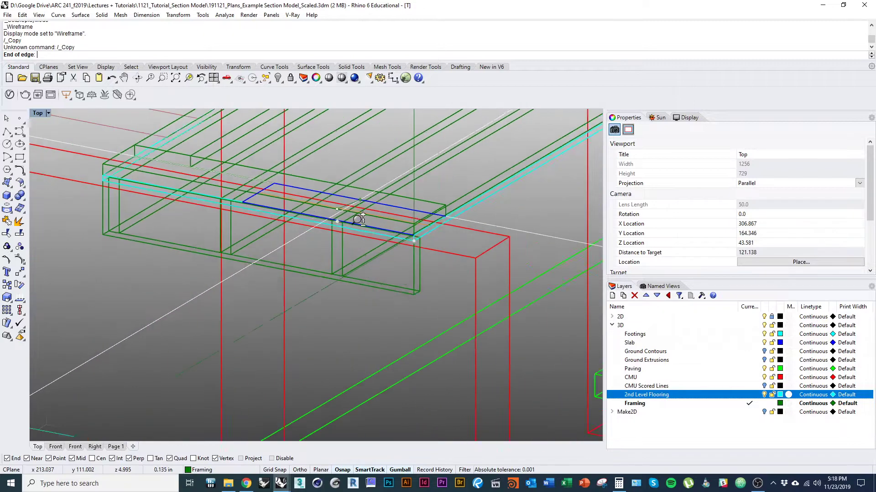
key("ctrl+alt+s")
mouse_move(407, 233)
right_mouse_down("ctrl+shift")
mouse_move(352, 219)
mouse_move(298, 253)
mouse_move(230, 201)
mouse_move(199, 255)
mouse_move(173, 267)
mouse_move(300, 277)
mouse_move(308, 299)
mouse_move(328, 303)
mouse_move(206, 326)
mouse_move(364, 263)
mouse_move(348, 272)
mouse_move(335, 220)
mouse_move(340, 304)
mouse_move(357, 293)
right_mouse_up("ctrl+shift")
key("Escape")
Examine the end of the base plate, flooring and joists in wireframe display, zoomed in on the rim joist
key("ctrl+alt+w")
scroll(277, 317, "up", 4)
scroll(308, 299, "down", 1)
scroll(308, 299, "down", 3)
scroll(317, 303, "down", 4)
scroll(358, 293, "up", 6)
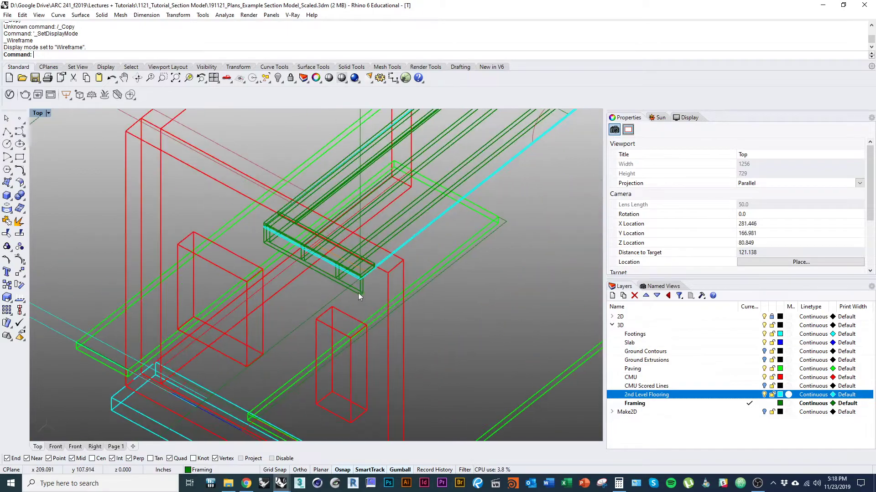
left_click(360, 292)
key("F4")
scroll(264, 269, "down", 5)
right_click_drag(299, 303, 295, 285, "ctrl+shift")
key("Escape")
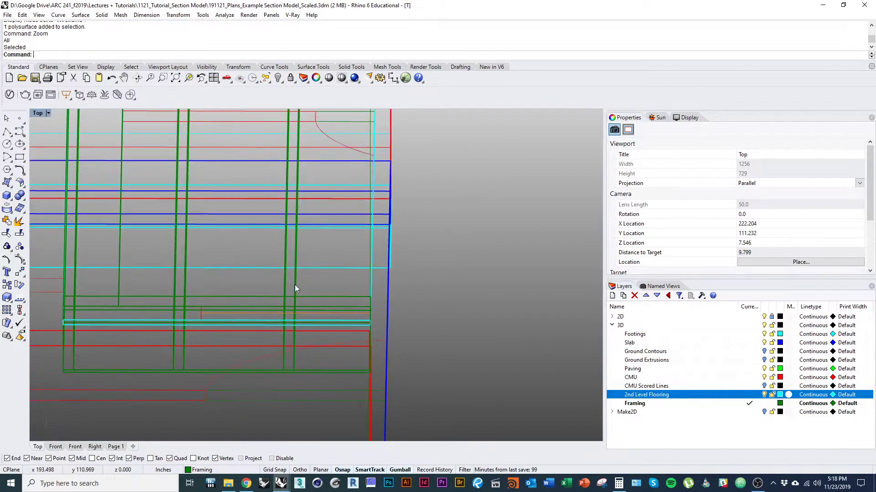
right_click_drag(182, 340, 269, 318, "ctrl+shift")
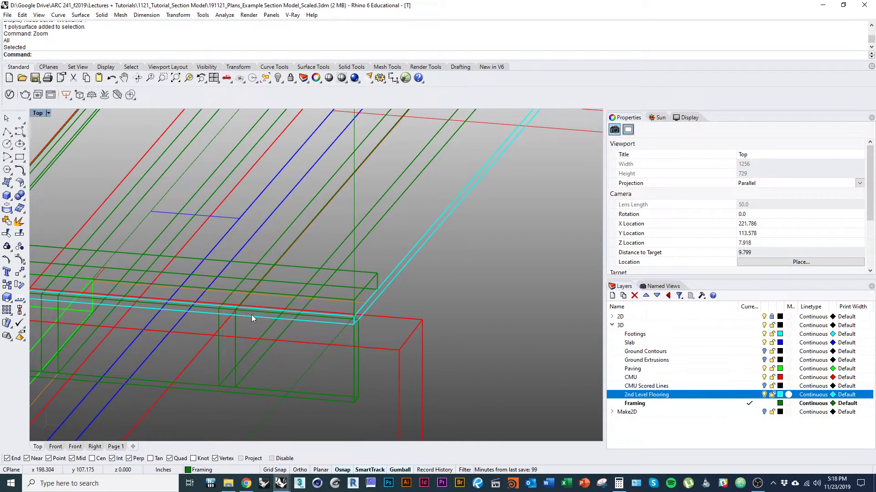
right_click_drag(255, 310, 326, 302)
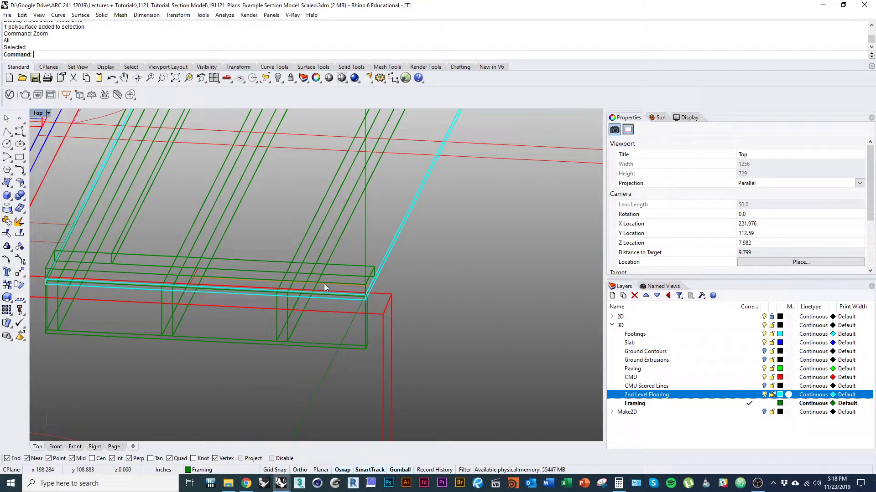
type("Plane")
key("Return")
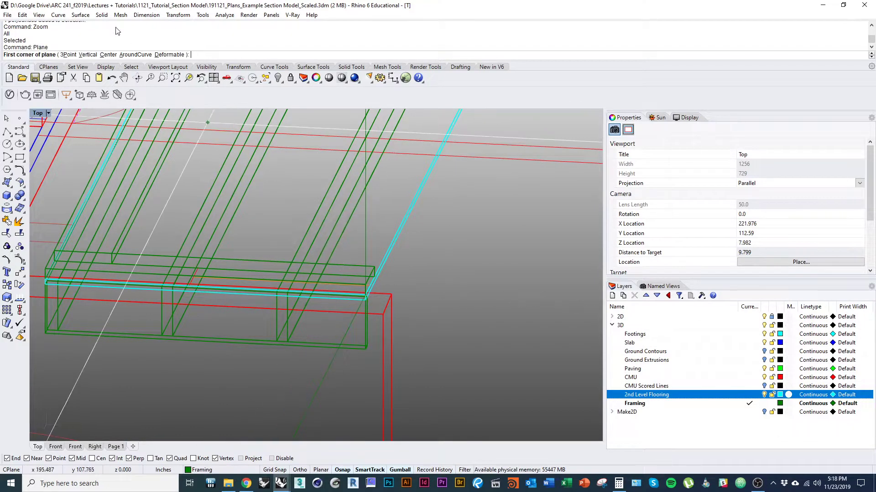
left_click(87, 54)
scroll(312, 303, "up", 6)
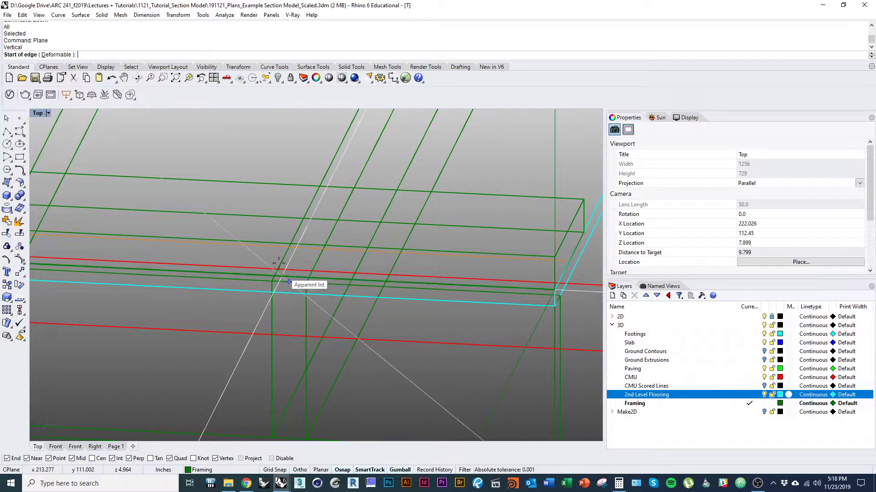
right_click_drag(279, 241, 295, 242, "ctrl+shift")
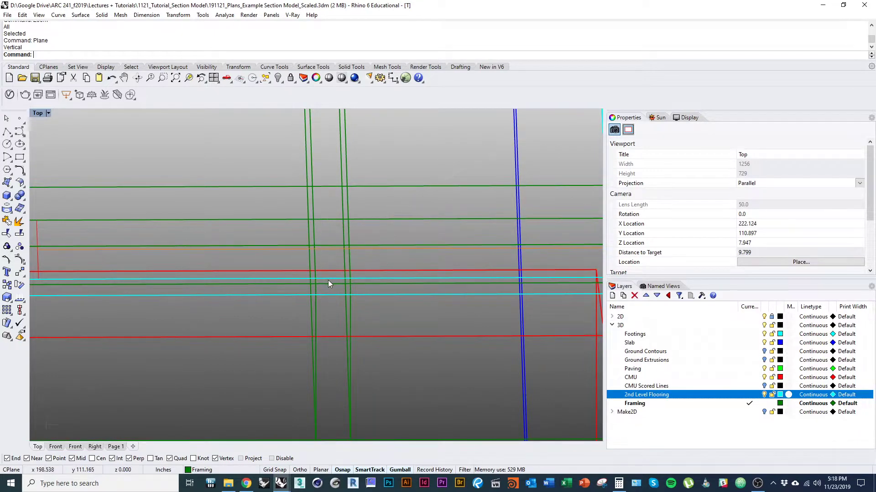
right_click_drag(328, 283, 288, 285, "ctrl+shift")
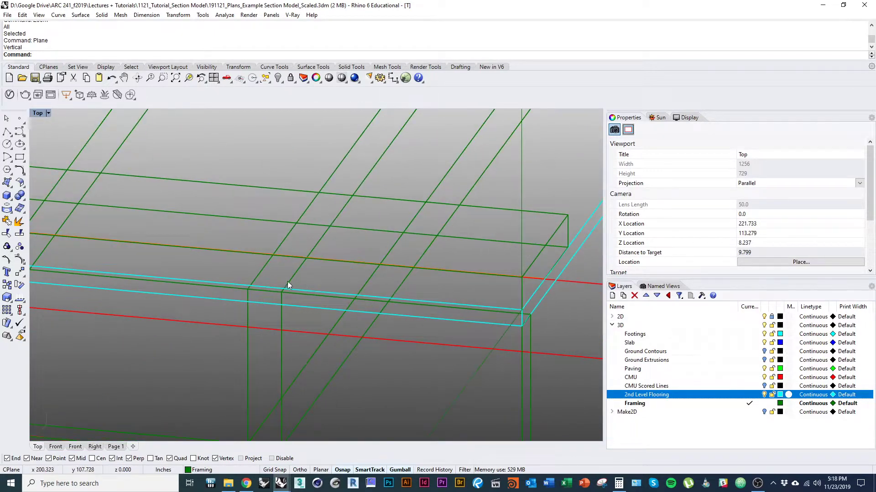
left_click(264, 290)
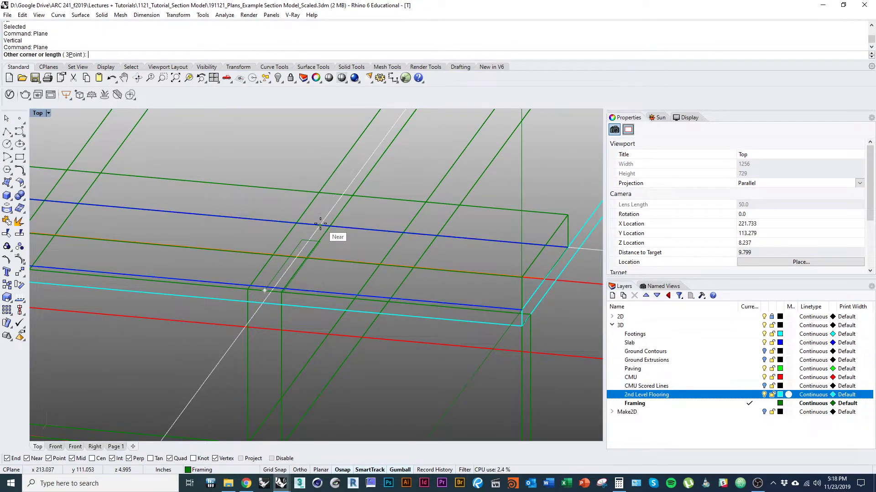
key("Return")
type("v")
key("Return")
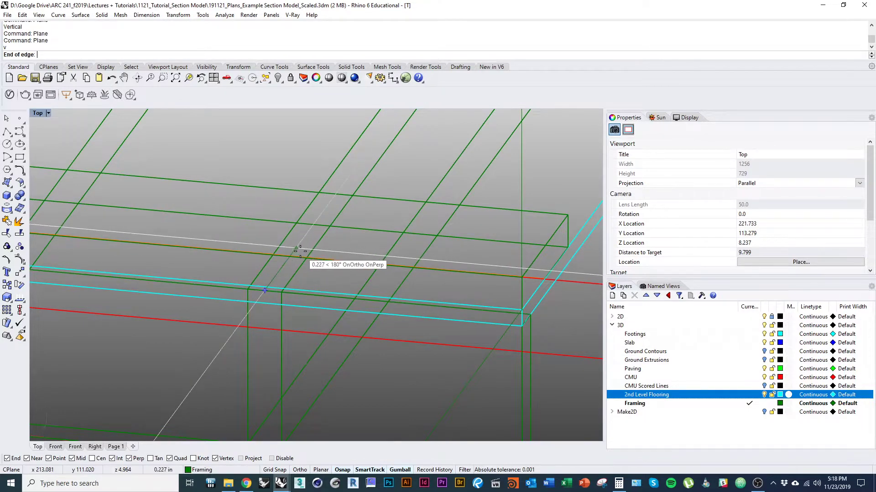
left_click(314, 227)
scroll(324, 195, "down", 8)
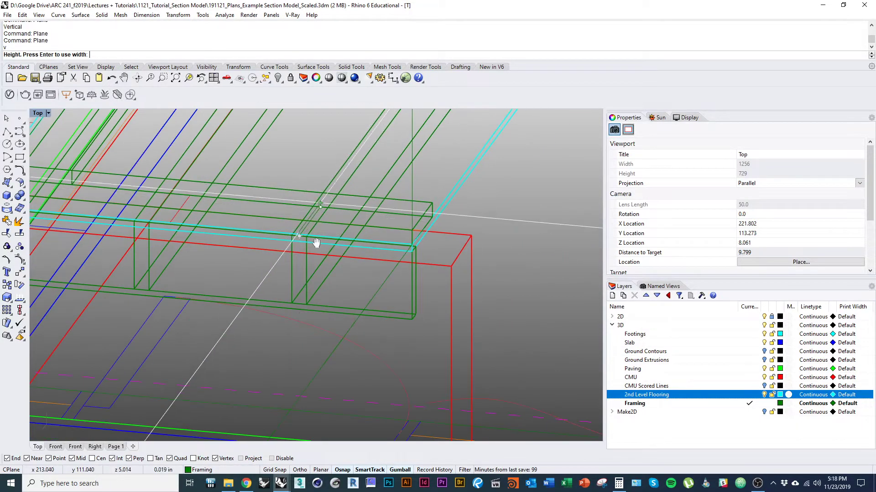
right_click_drag(316, 242, 251, 276, "shift")
scroll(253, 278, "up", 8)
key("Escape")
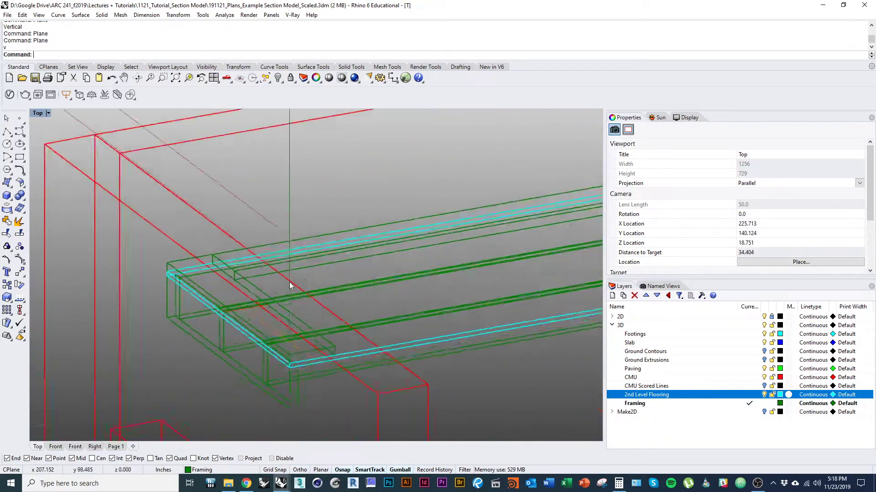
In shaded display, draw a vertical plane across the base plate's end edge, rising to the top of the vertical guide line
key("ctrl+alt+s")
right_click_drag(305, 324, 351, 308)
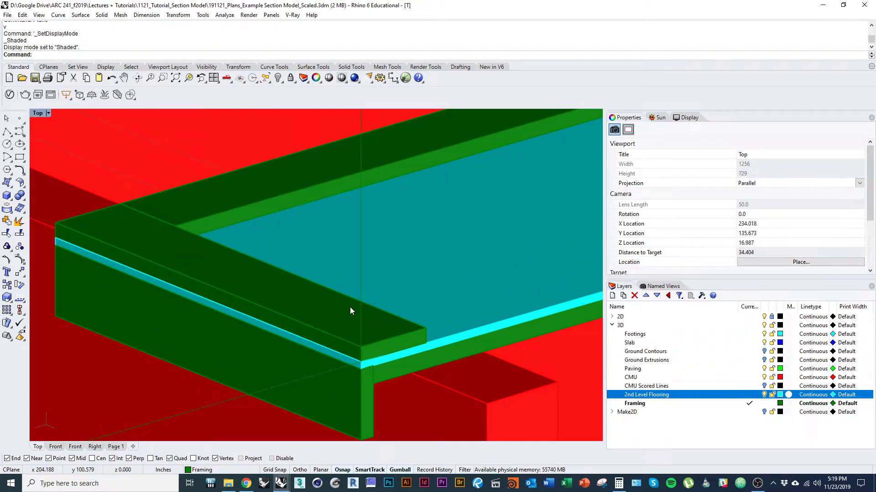
type("Plane")
key("Return")
type("v")
key("Return")
scroll(384, 320, "up", 2)
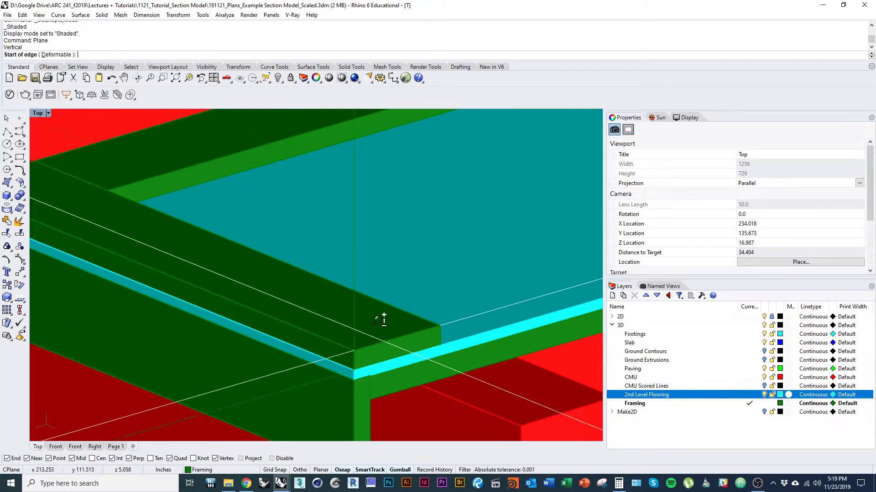
scroll(384, 324, "up", 2)
left_click(343, 355)
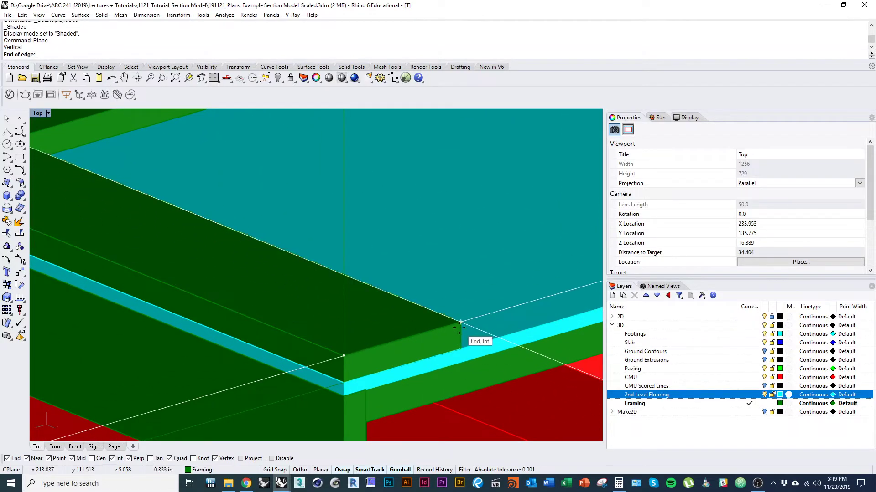
scroll(365, 291, "down", 10)
right_click_drag(383, 230, 376, 358)
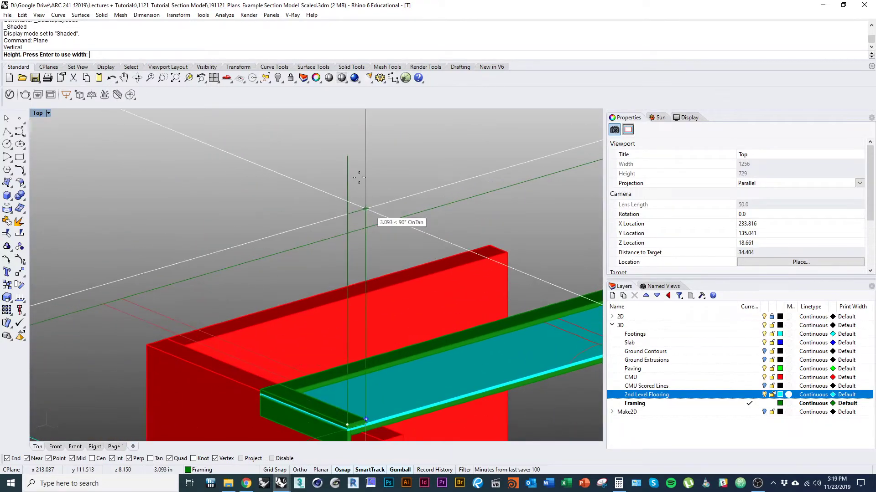
left_click(346, 161)
Move the new vertical plane along the short end base plate to line up with the midpoint of the first inner joist
scroll(365, 234, "up", 2)
left_click(363, 307)
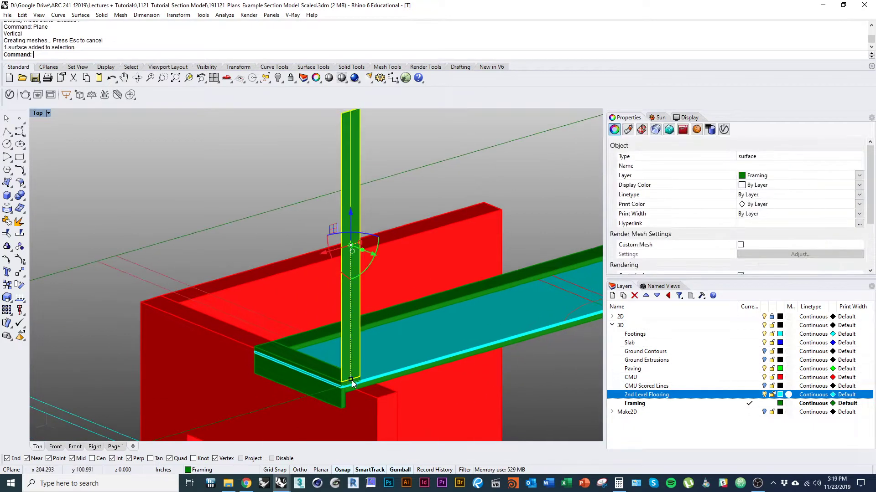
scroll(351, 297, "up", 5)
type("m")
key("Return")
scroll(347, 319, "up", 5)
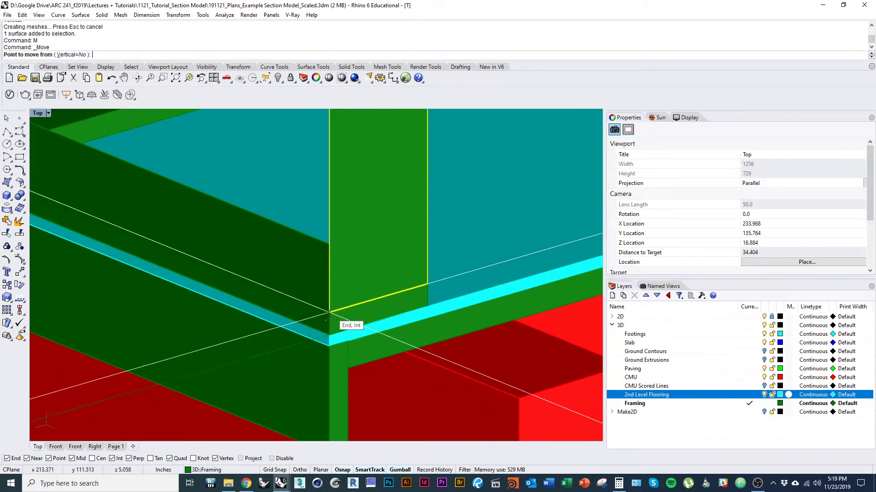
left_click(330, 311)
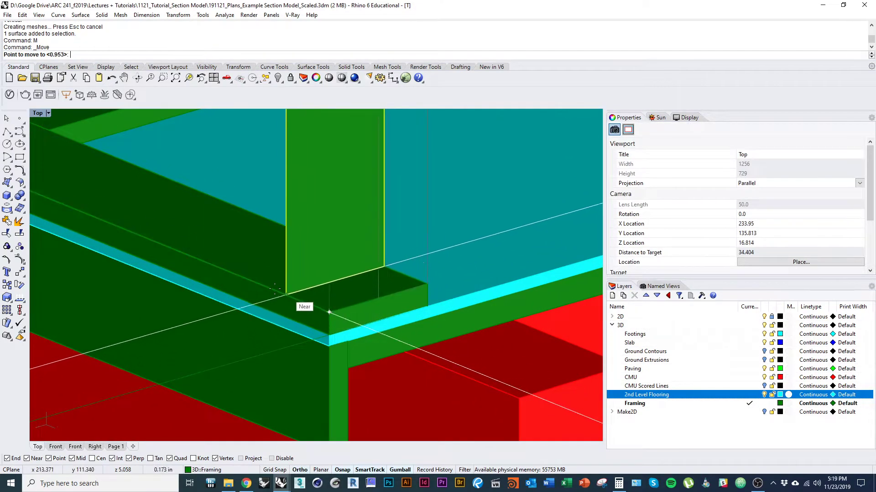
key("ctrl+alt+w")
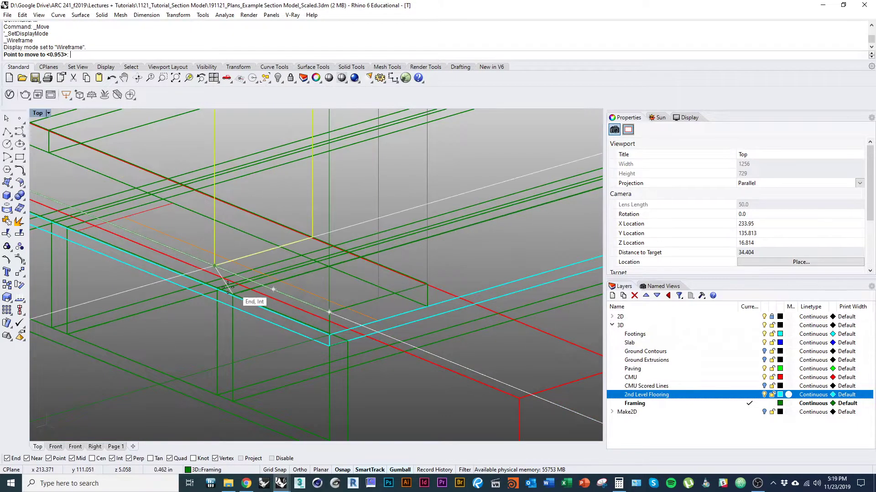
mouse_move(225, 291)
right_mouse_down("ctrl+shift")
mouse_move(235, 290)
mouse_move(255, 331)
mouse_move(250, 355)
right_mouse_up("ctrl+shift")
left_click(226, 399)
scroll(223, 346, "down", 10)
Offset the moved plane 1/32 inch to both sides as a solid to make a stud
key("ctrl+alt+s")
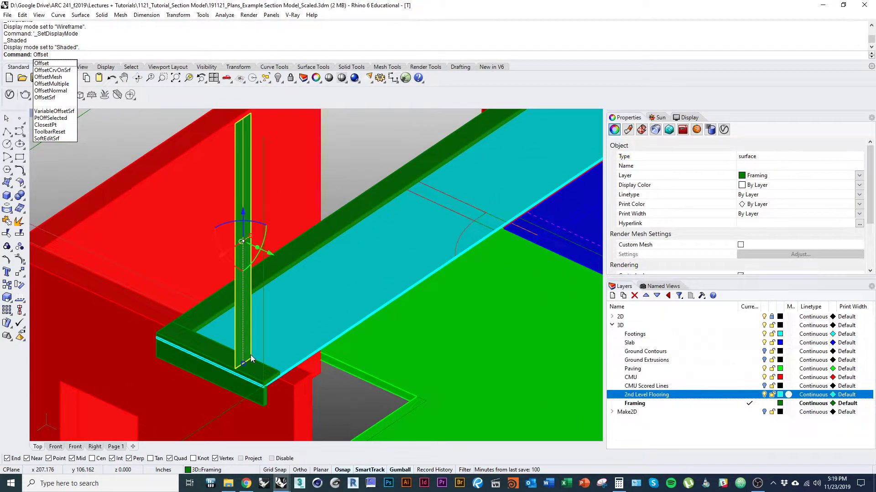
key("Return")
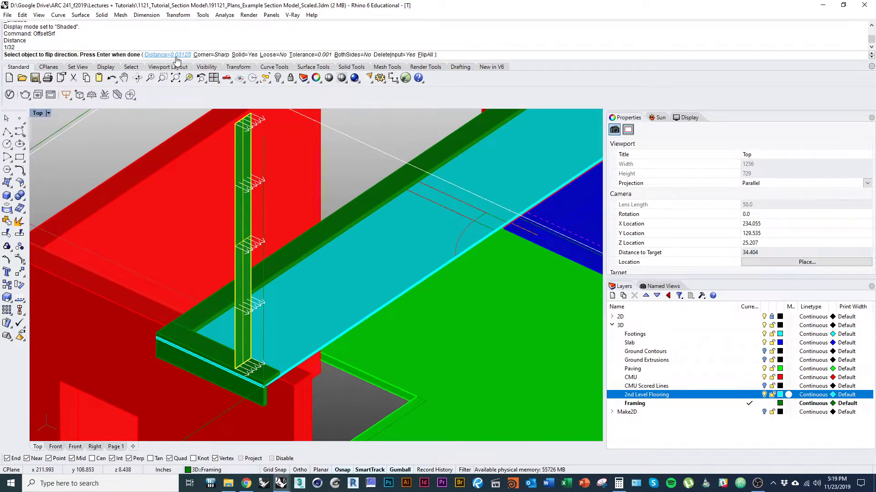
right_click_drag(337, 162, 333, 193, "shift")
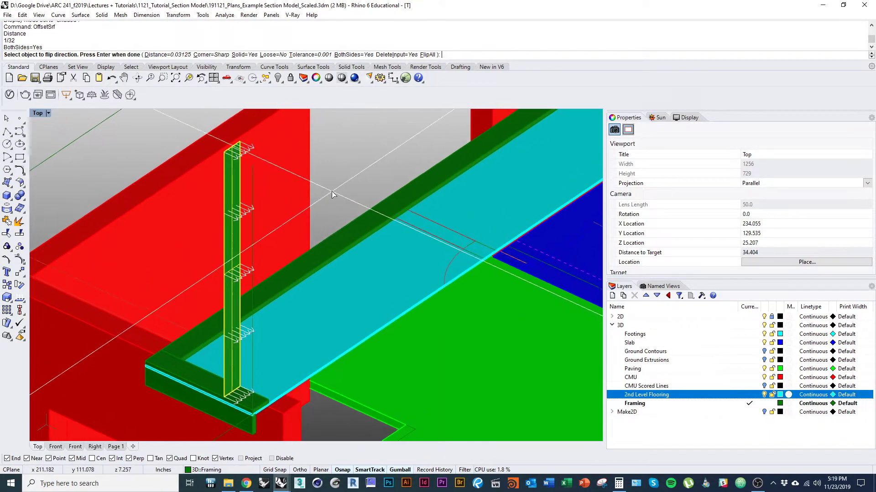
scroll(336, 184, "down", 3)
key("Return")
right_click_drag(304, 242, 302, 219, "shift")
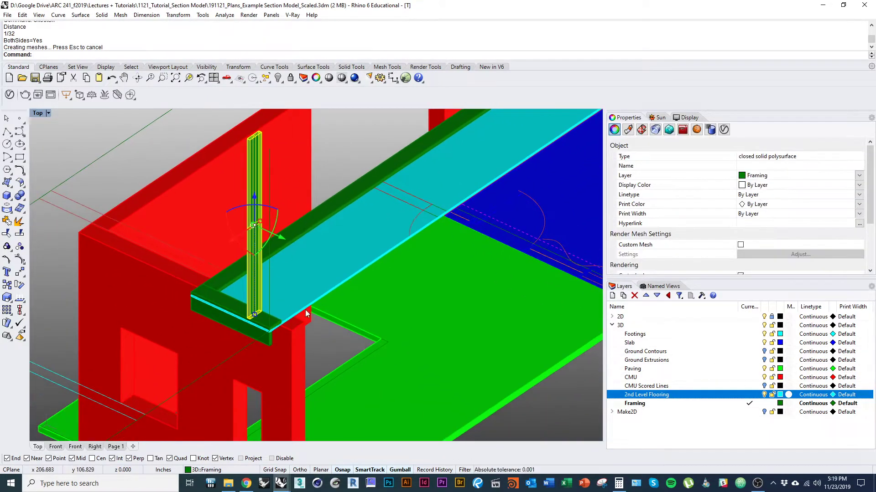
Copy the stud along the end base plate to line up with the middle joist and the far outer joist
key("ctrl+alt+w")
right_click_drag(305, 310, 276, 310, "ctrl+shift")
scroll(276, 310, "up", 4)
type("Copy")
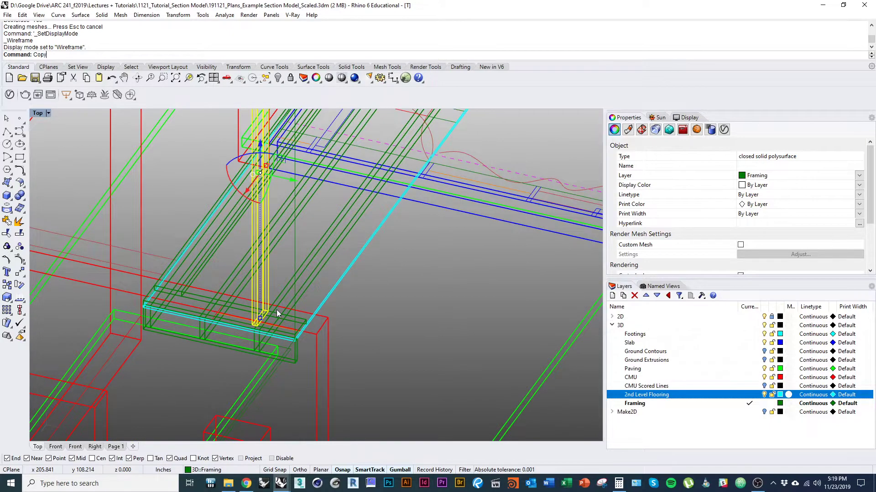
key("Return")
scroll(250, 316, "up", 4)
right_click_drag(248, 309, 266, 249)
right_click_drag(313, 271, 325, 282, "ctrl+shift")
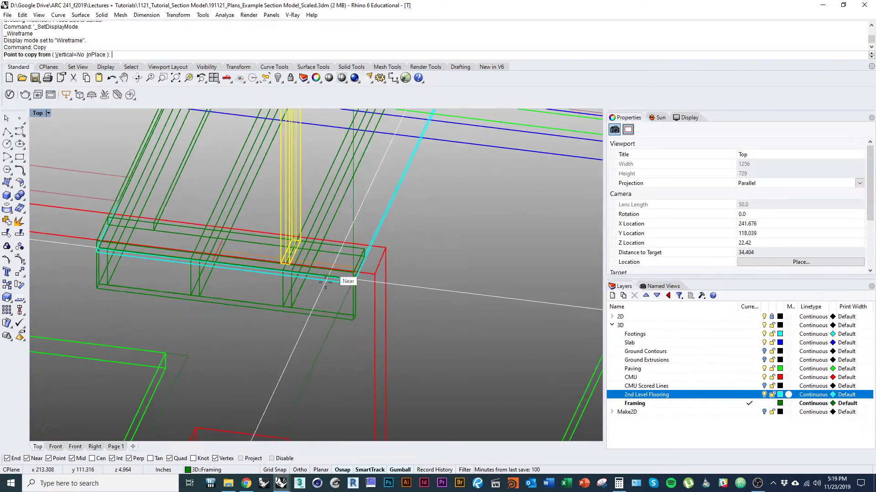
left_click(287, 308)
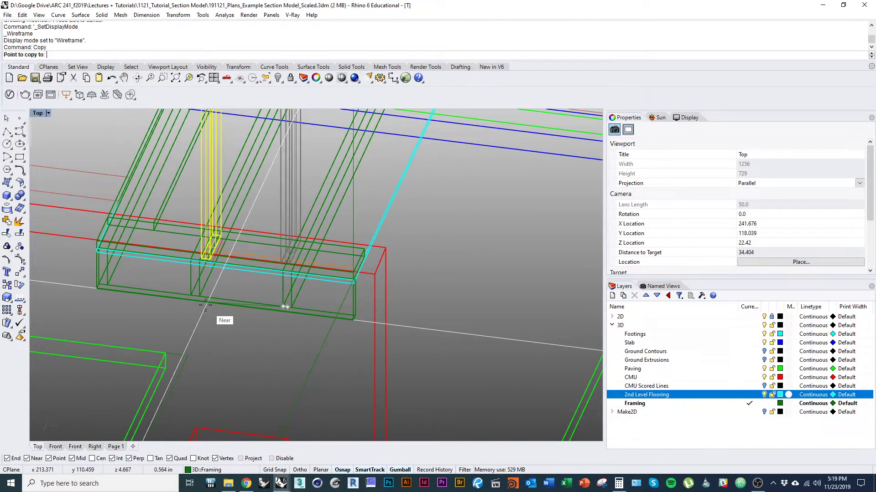
left_click(195, 295)
right_click_drag(186, 295, 274, 301)
scroll(196, 278, "up", 3)
right_click_drag(196, 278, 181, 294, "ctrl+shift")
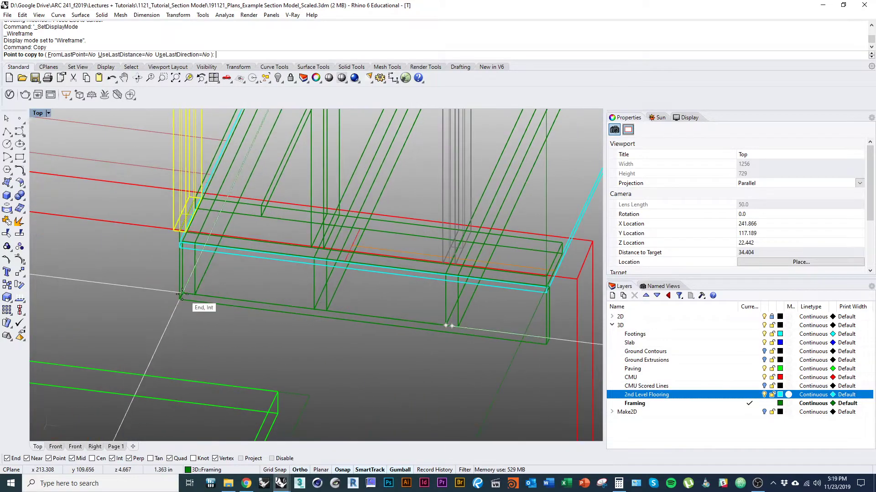
left_click(188, 294)
key("Return")
Copy the three end-wall studs onto the matching short base plate farther along the flooring, using the base plates' end corners as reference points
scroll(188, 293, "down", 7)
key("ctrl+alt+s")
mouse_move(216, 322)
right_mouse_down()
mouse_move(177, 351)
mouse_move(200, 358)
right_mouse_up()
scroll(226, 315, "down", 2)
scroll(256, 338, "down", 5)
mouse_move(270, 336)
right_mouse_down("ctrl+shift")
mouse_move(245, 302)
mouse_move(226, 347)
mouse_move(262, 334)
right_mouse_up("ctrl+shift")
scroll(245, 302, "down", 4)
scroll(171, 292, "up", 5)
left_click(149, 275, "shift")
scroll(173, 291, "up", 5)
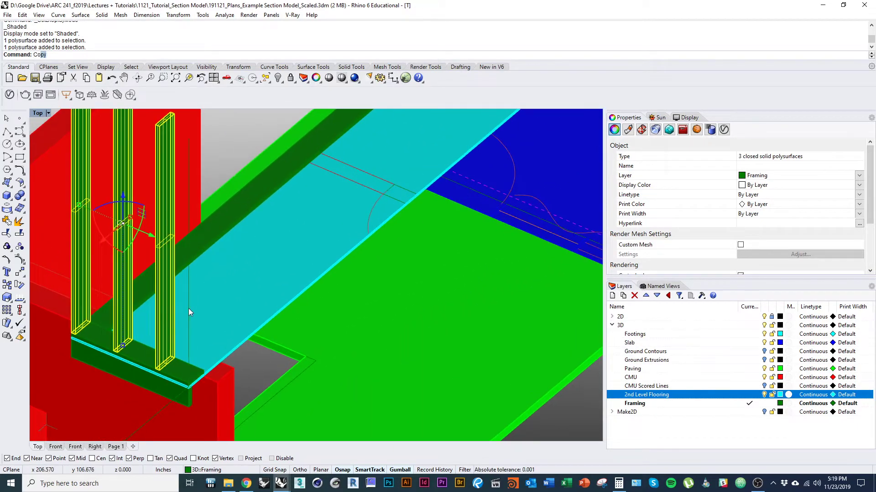
type("Co")
key("Return")
scroll(201, 318, "up", 5)
left_click(169, 358)
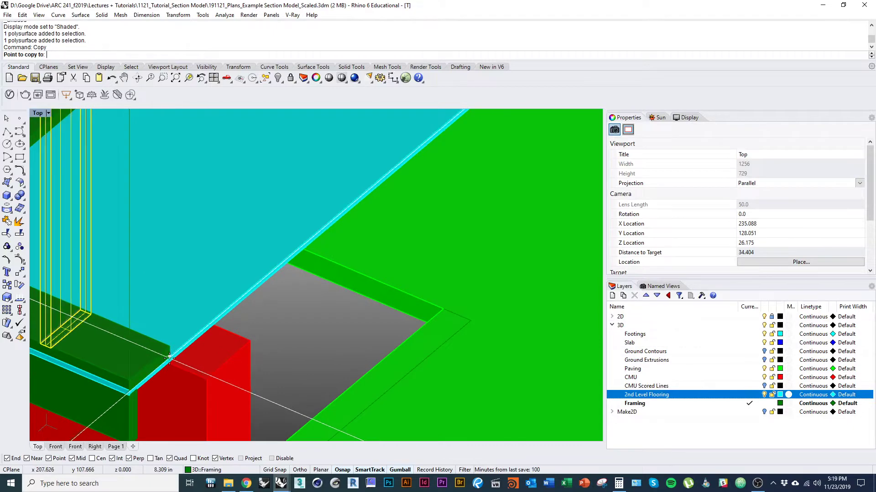
scroll(169, 359, "down", 7)
right_click_drag(284, 255, 203, 357)
scroll(239, 264, "up", 7)
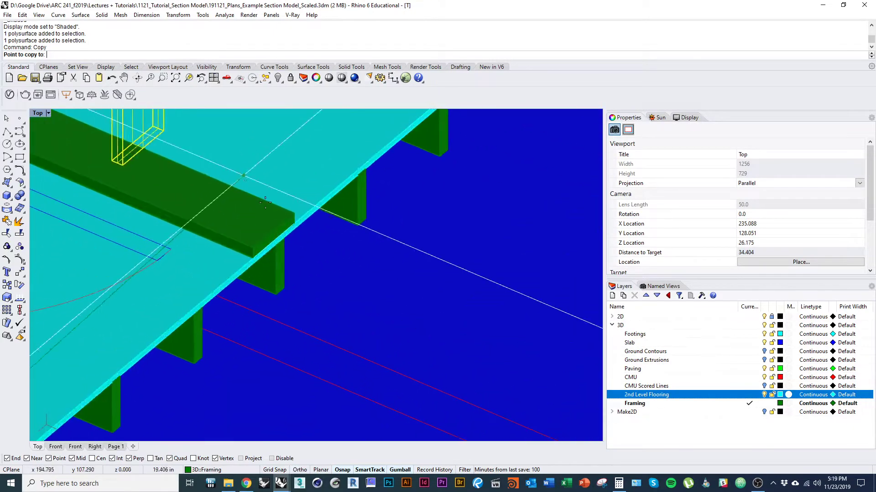
left_click(295, 225)
scroll(259, 312, "down", 6)
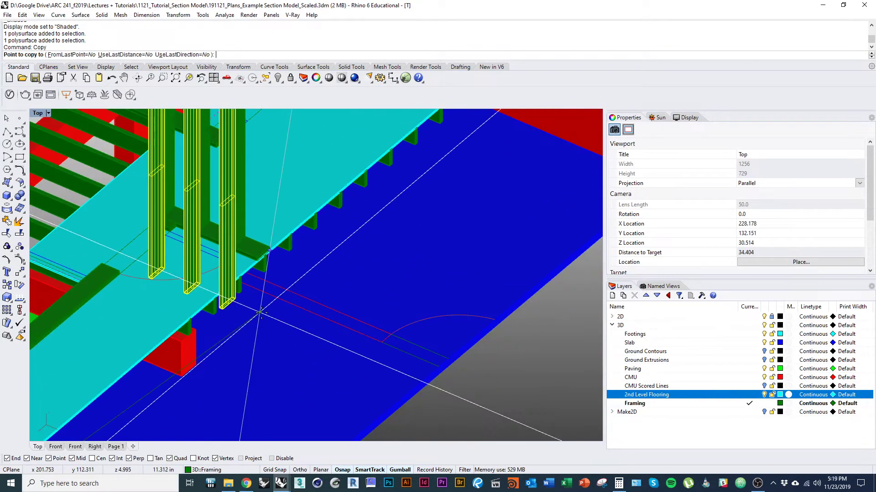
key("Return")
Examine both stud groups from the opposite side, and the joists under the copied studs and the long base plate's inner end in wireframe
scroll(256, 312, "down", 4)
scroll(256, 311, "down", 2)
right_click_drag(250, 313, 259, 266)
scroll(233, 309, "down", 3)
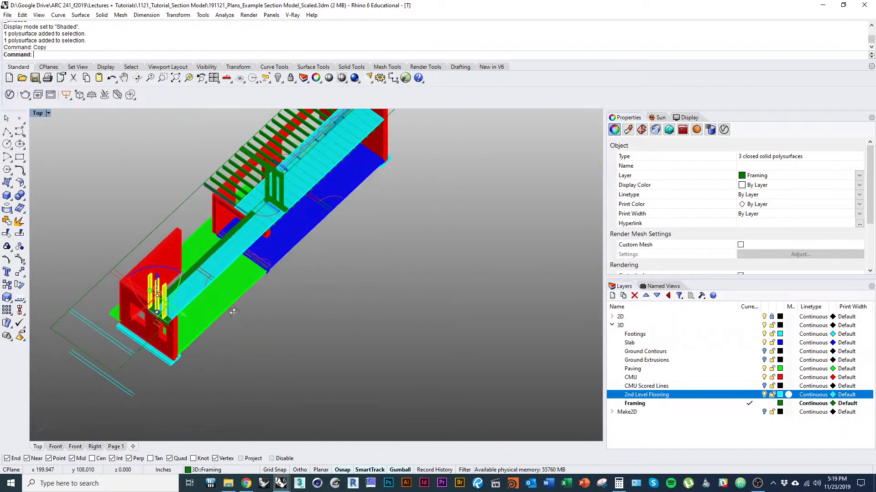
scroll(200, 292, "up", 5)
right_click_drag(199, 292, 348, 292, "ctrl+shift")
left_click(349, 292)
right_click_drag(351, 372, 306, 256)
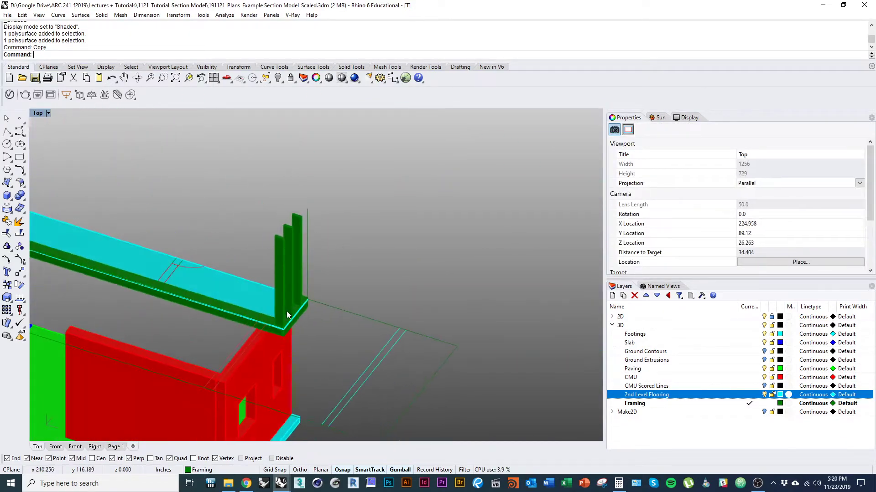
right_click_drag(288, 314, 350, 297)
scroll(291, 270, "up", 3)
key("ctrl+alt+w")
scroll(325, 294, "down", 7)
scroll(255, 273, "up", 4)
right_click_drag(213, 248, 275, 332)
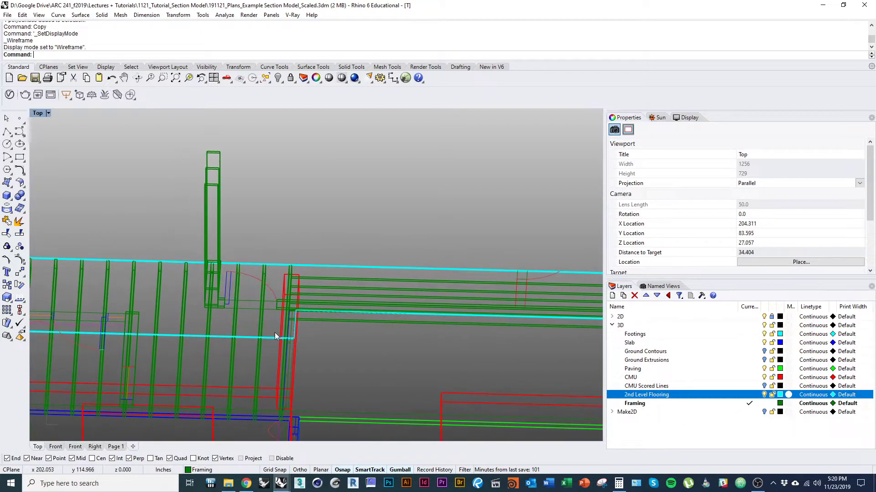
scroll(256, 320, "up", 6)
left_click(179, 345)
right_click_drag(218, 341, 184, 347)
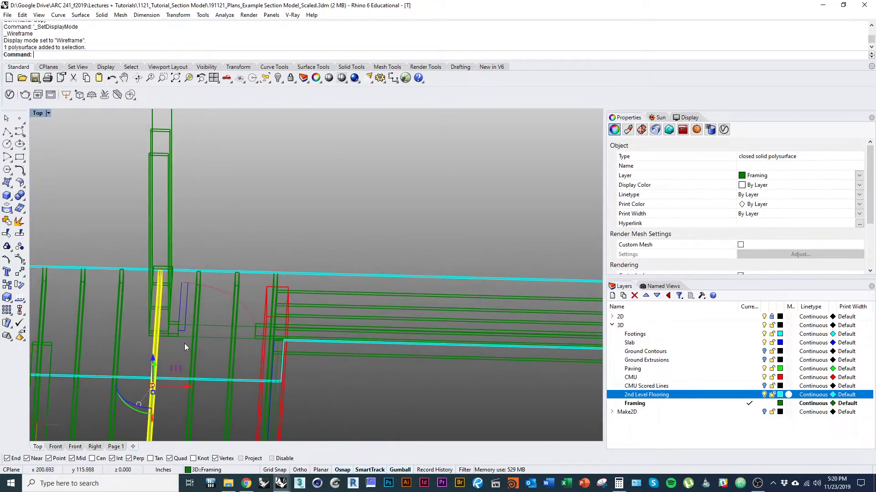
Draw a vertical plane across the long base plate's inner end edge, rising to the top of the vertical guide line
type("ane")
key("Return")
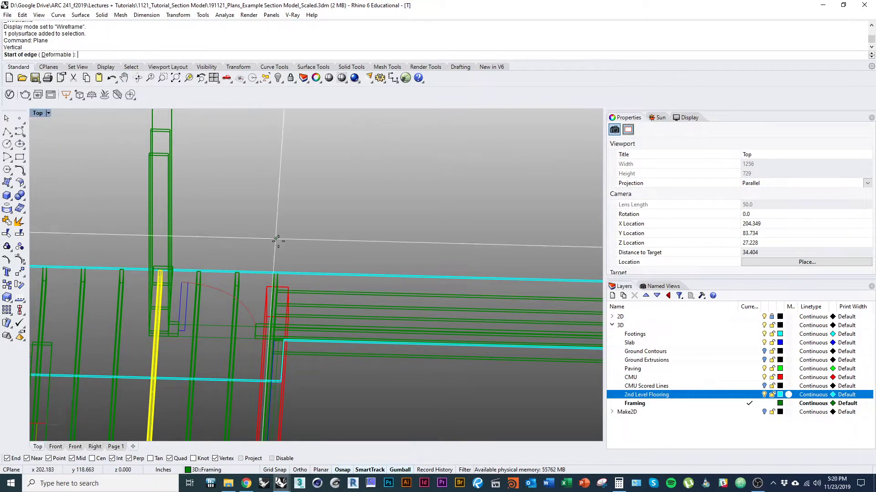
right_click_drag(279, 241, 256, 235, "ctrl+shift")
scroll(237, 344, "up", 8)
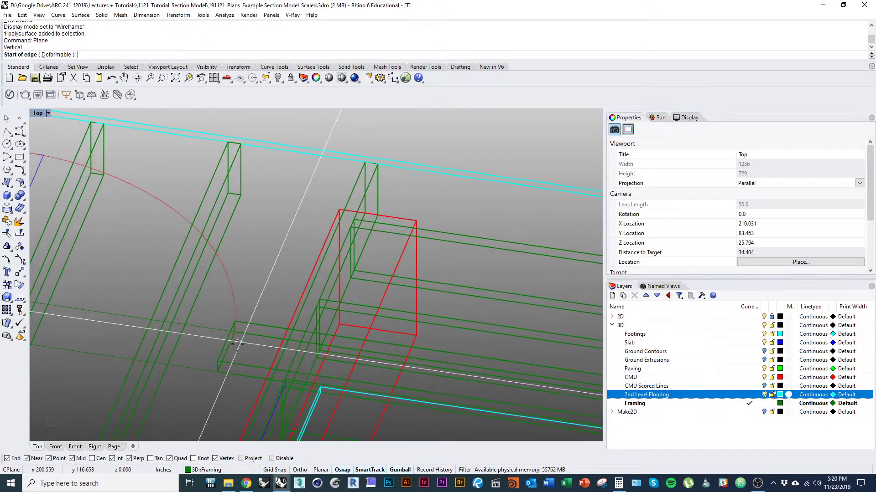
left_click(234, 321)
scroll(203, 309, "down", 8)
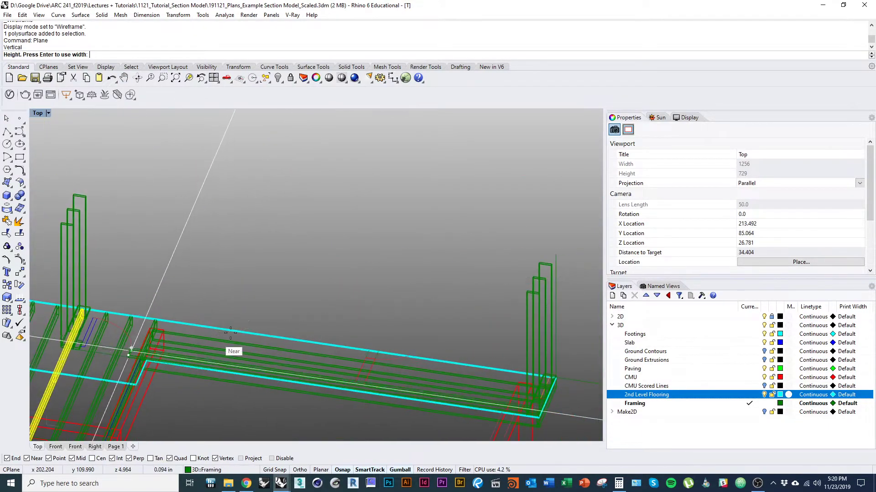
left_click(556, 259)
scroll(271, 270, "up", 5)
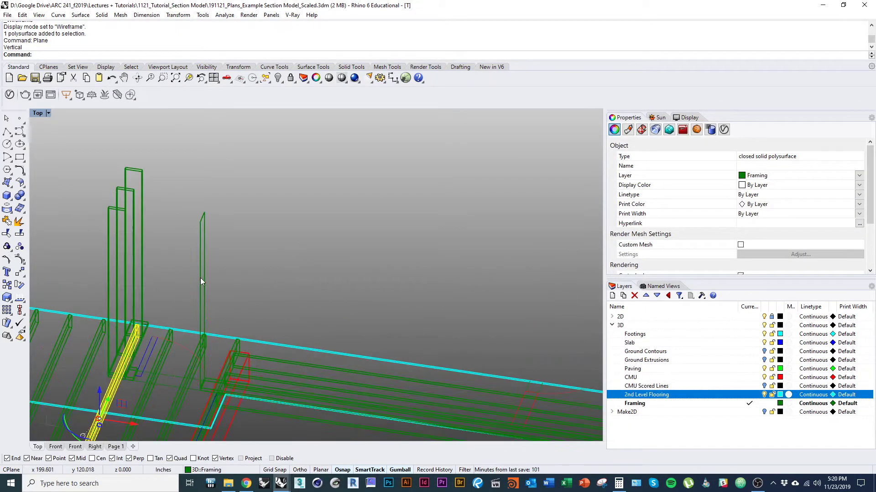
Try to offset the new vertical plane 0.03125 inch to one side only as a solid
left_click(200, 278)
left_click(203, 280)
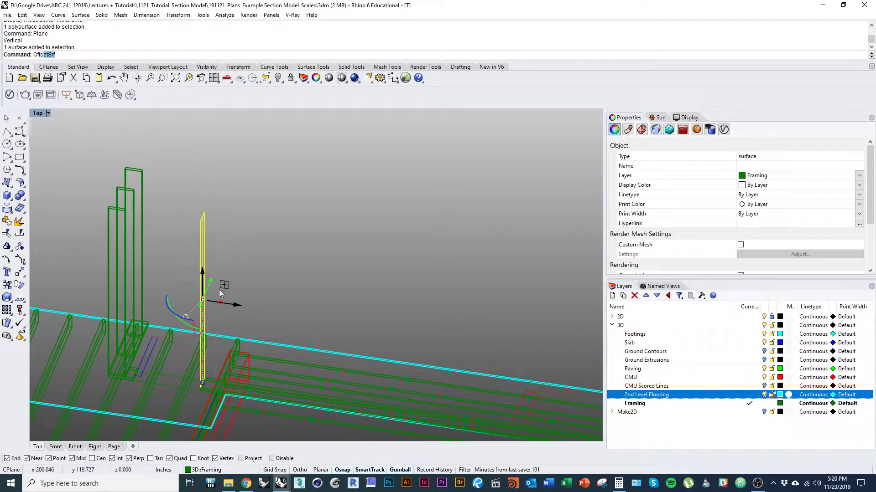
key("Return")
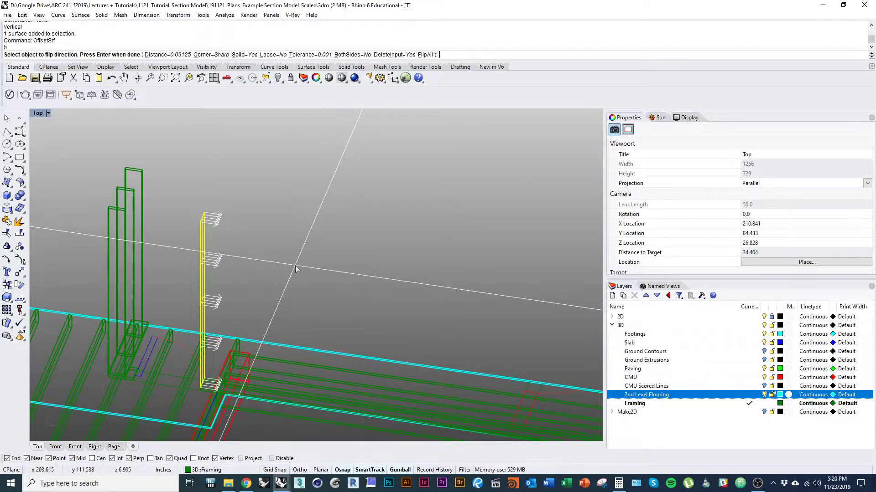
key("Return")
scroll(287, 289, "down", 8)
right_click_drag(285, 291, 254, 312, "shift")
scroll(207, 280, "up", 8)
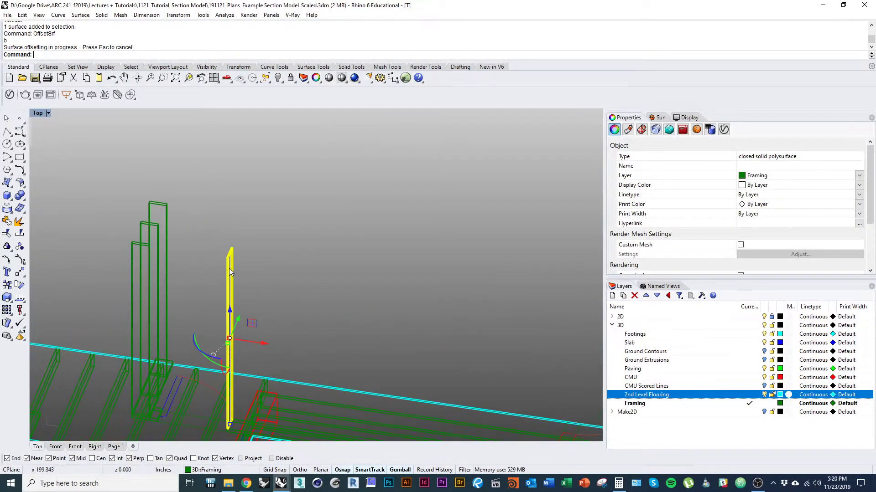
key("ctrl+z")
Offset the plane at the long base plate's end 0.03125 inch to both sides as a solid stud
key("Return")
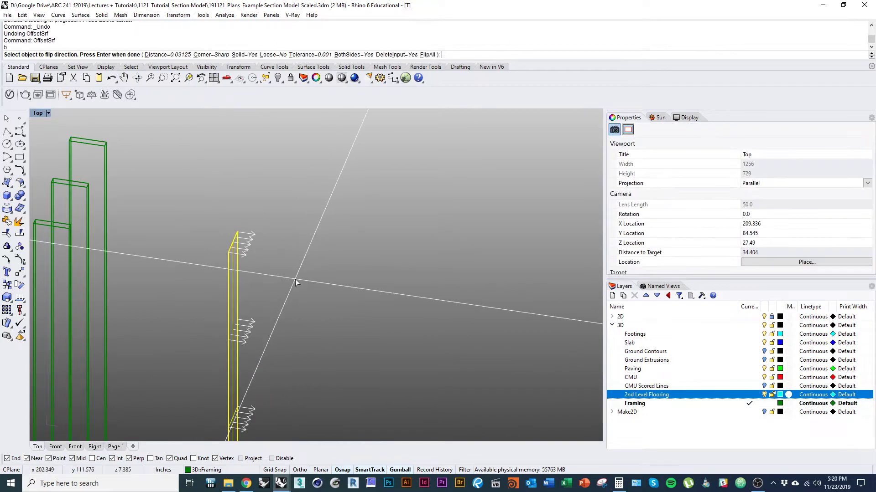
key("Return")
scroll(303, 311, "down", 3)
scroll(274, 310, "up", 5)
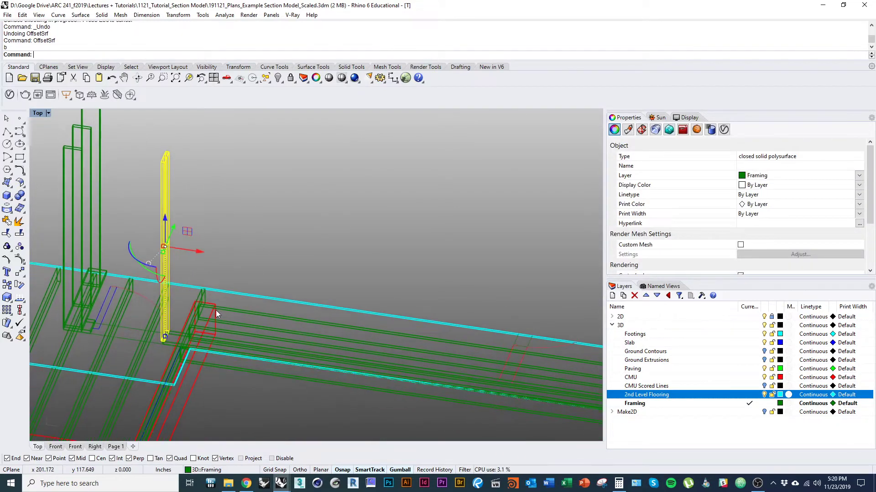
Move the new stud along the long base plate to line up with the midpoint of the joist over the CMU wall
type("m")
key("Return")
scroll(246, 292, "up", 5)
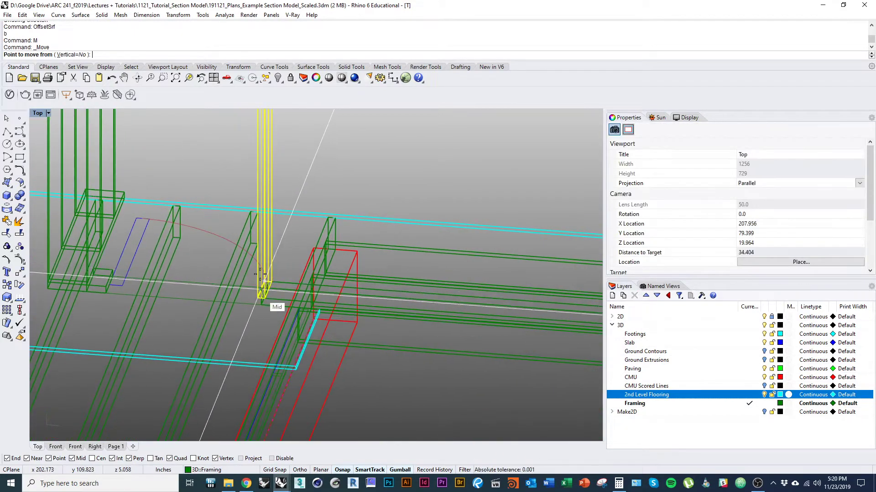
scroll(260, 278, "up", 3)
left_click(261, 317)
scroll(237, 314, "down", 2)
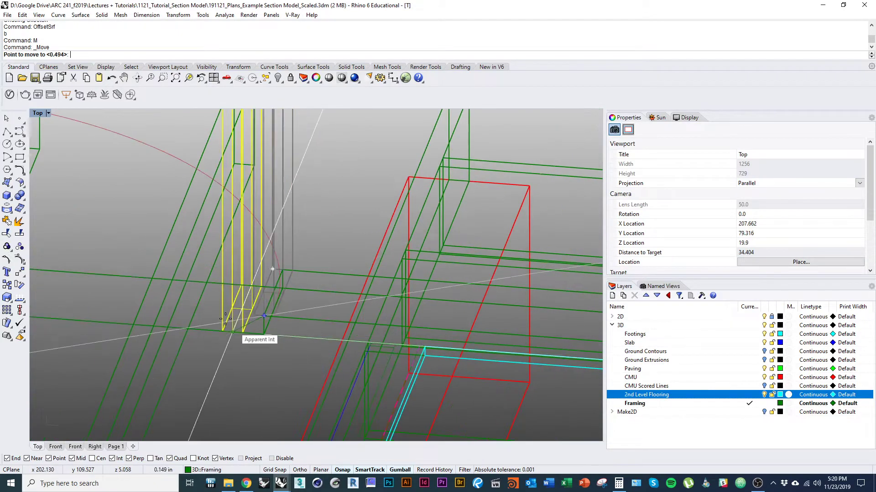
right_click_drag(229, 306, 232, 351, "ctrl")
right_click_drag(232, 351, 267, 322, "ctrl+shift")
right_click_drag(283, 292, 282, 234, "ctrl")
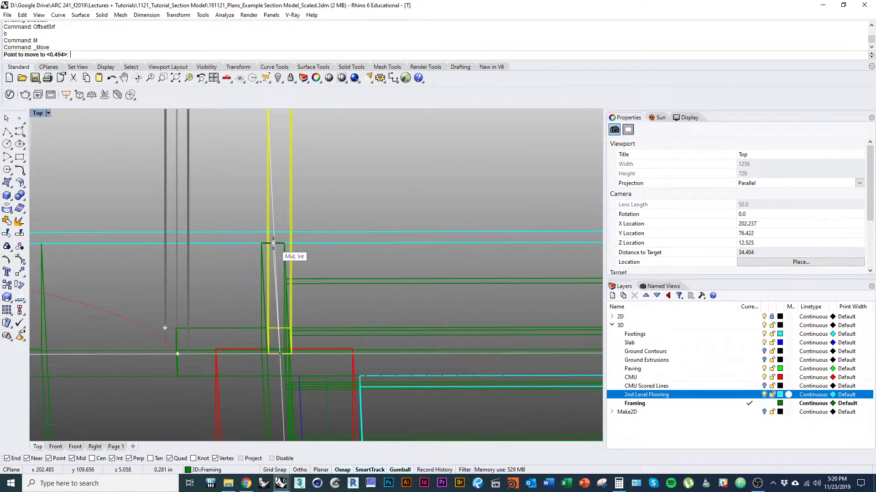
left_click(273, 243)
scroll(256, 337, "down", 5)
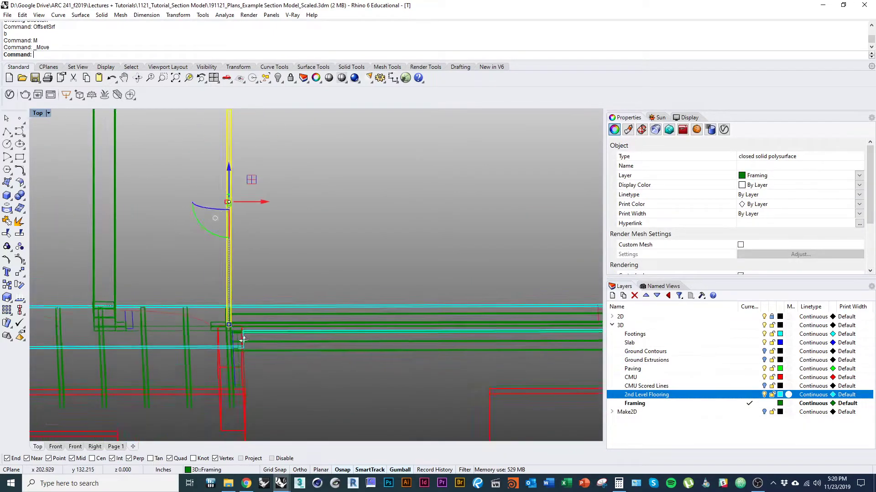
Array the stud along the long base plate with 10 in the X direction, picking the spacing between two adjacent joists
mouse_move(243, 340)
right_mouse_down("ctrl+shift")
mouse_move(260, 370)
mouse_move(242, 347)
right_mouse_up("ctrl+shift")
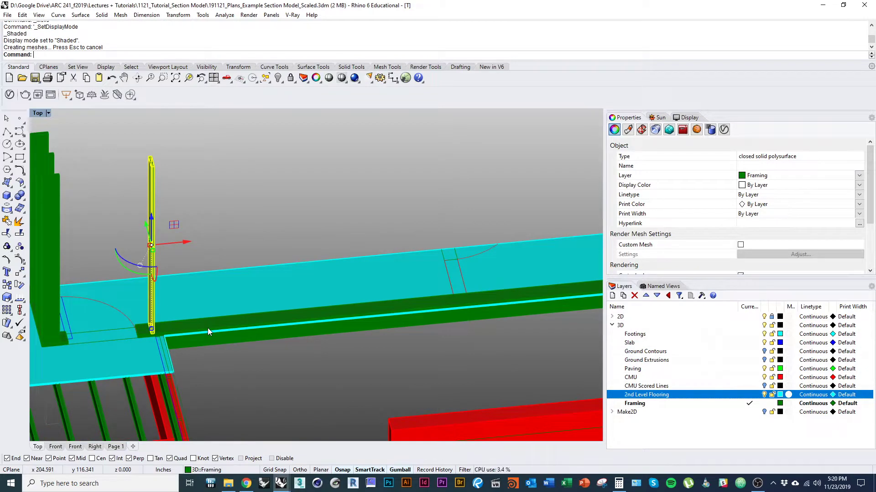
key("Return")
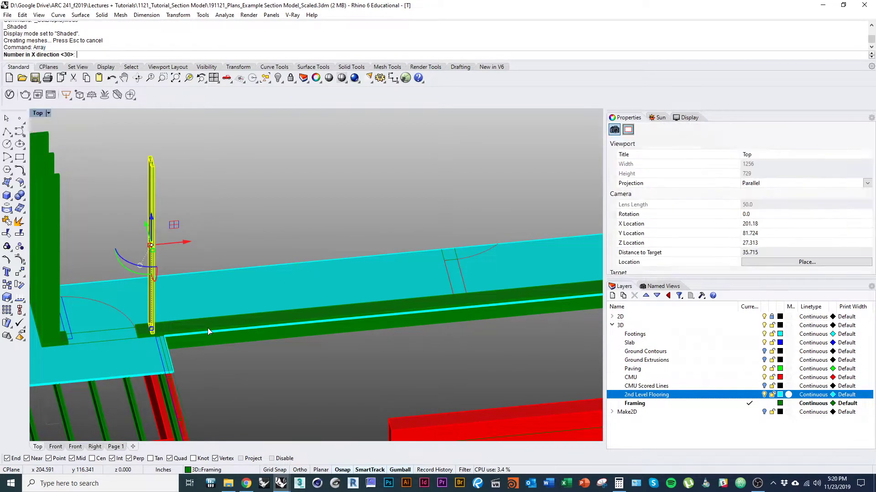
right_click_drag(159, 295, 184, 279)
right_click_drag(205, 340, 165, 360)
scroll(164, 363, "down", 6)
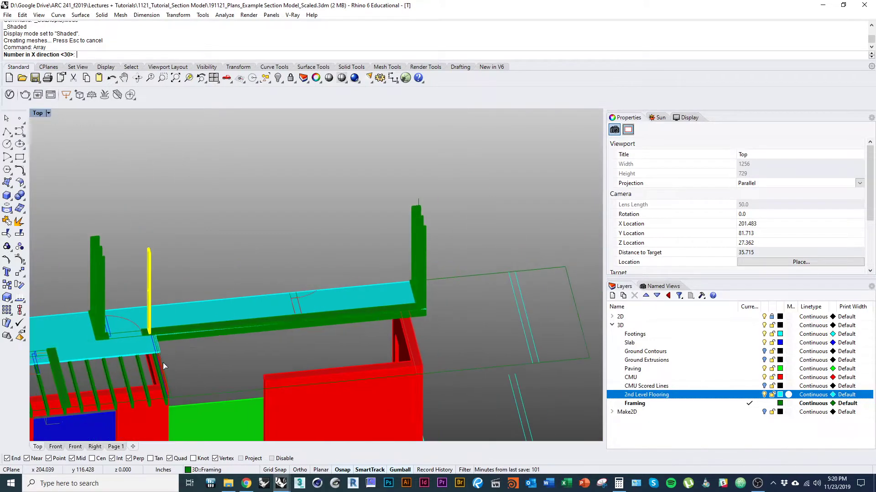
key("ctrl+F1")
right_click_drag(212, 349, 225, 382)
scroll(186, 344, "up", 5)
right_click_drag(186, 344, 144, 228, "ctrl+shift")
scroll(207, 321, "up", 4)
scroll(173, 304, "down", 3)
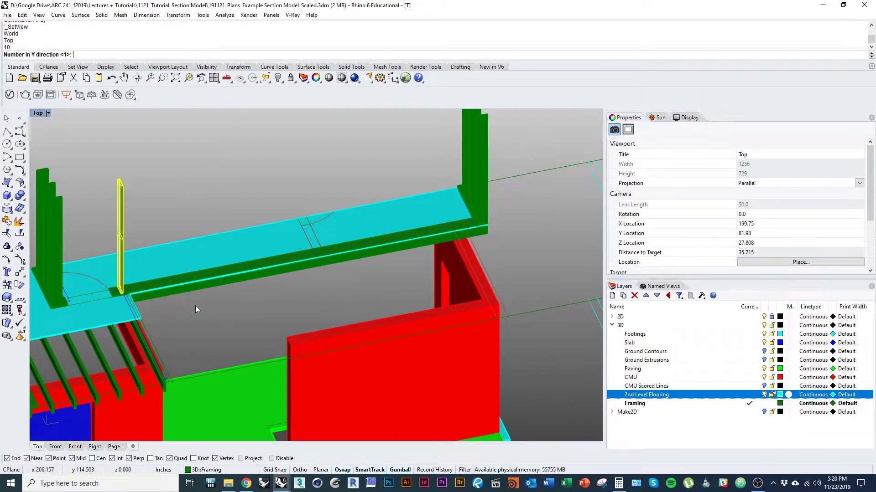
key("Return")
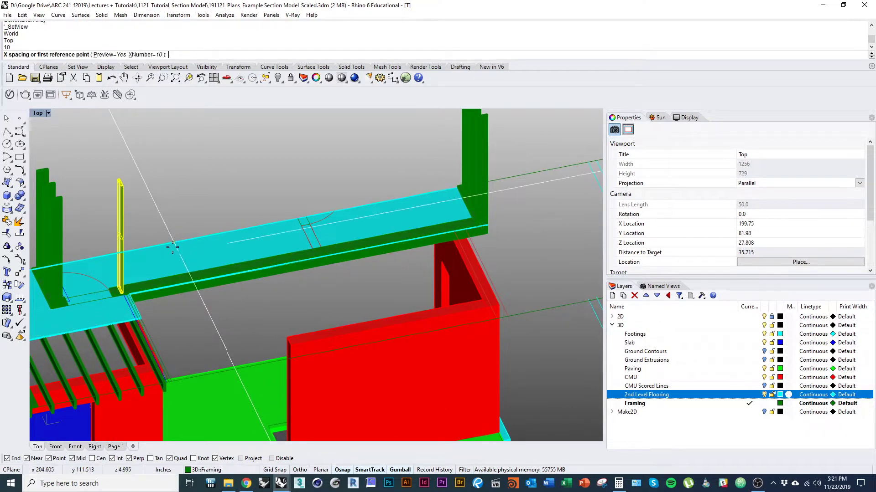
scroll(135, 313, "up", 6)
right_click_drag(163, 369, 196, 196)
scroll(182, 285, "up", 8)
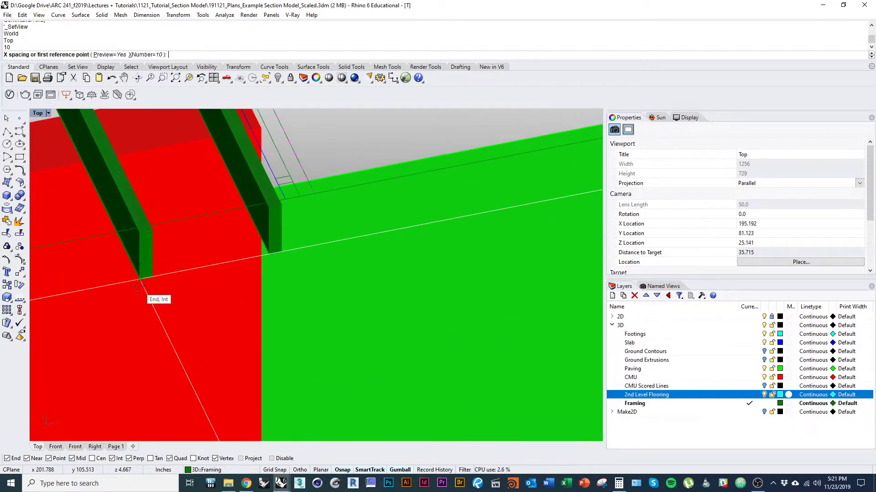
left_click(267, 260)
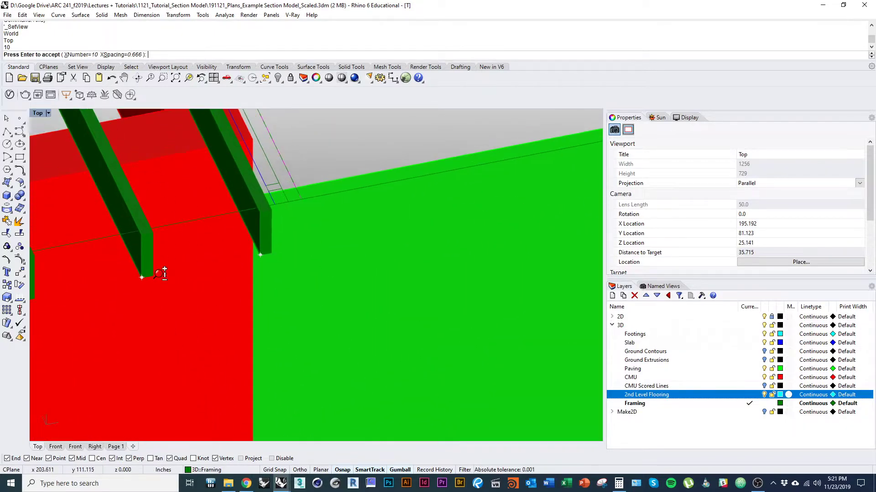
scroll(164, 273, "down", 6)
right_click_drag(227, 359, 212, 322)
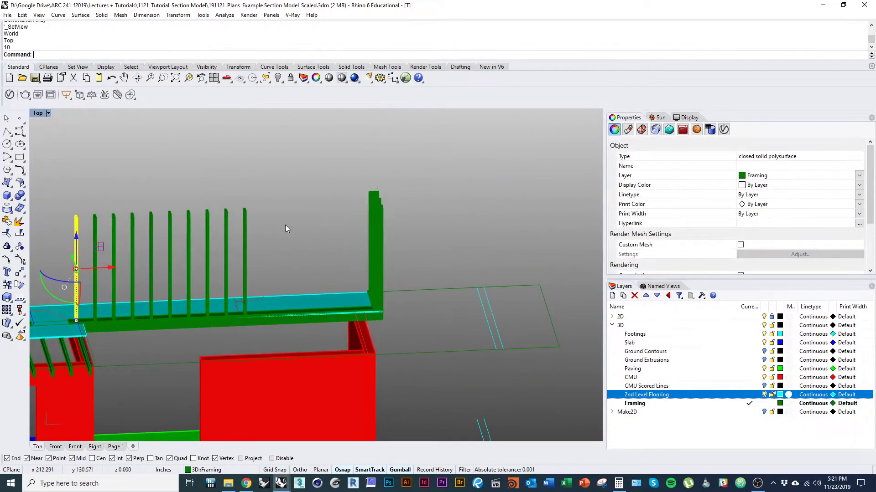
Copy the nine arrayed studs from the first stud to continue the row along the long base plate
left_click_drag(286, 226, 89, 201)
key("Return")
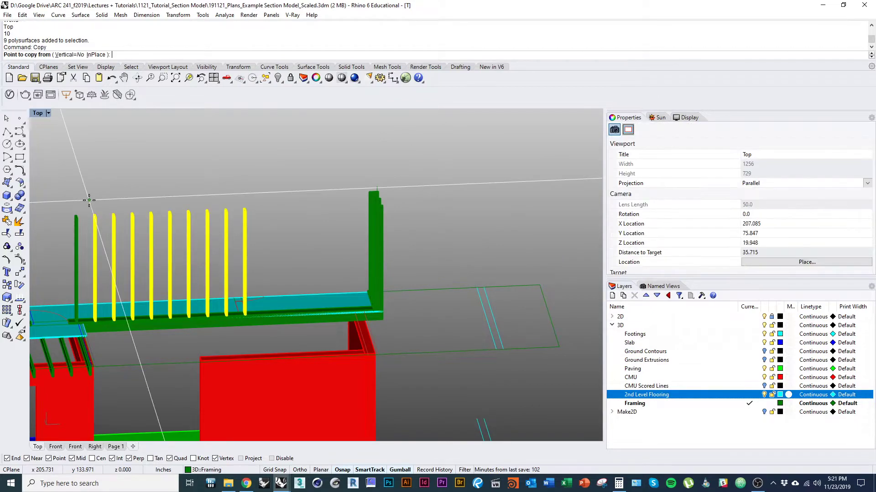
scroll(81, 199, "up", 2)
left_click(75, 217)
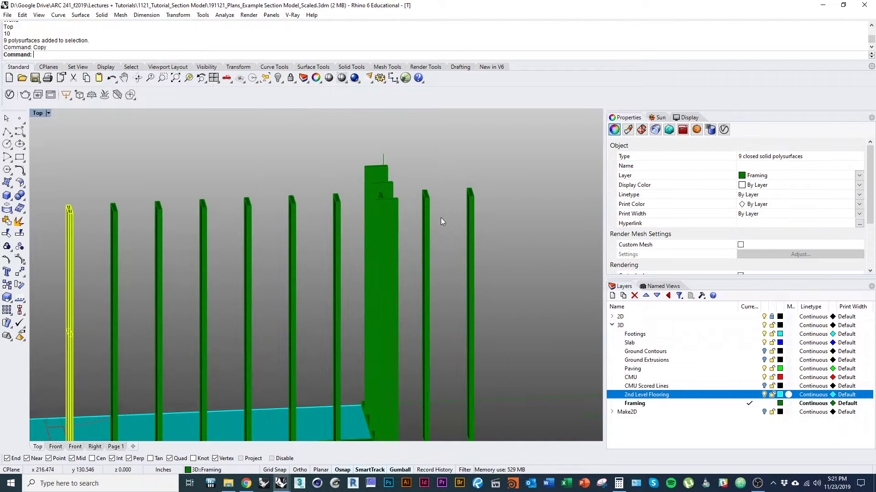
Delete the two surplus studs standing beyond the far end of the long base plate
left_click(416, 223)
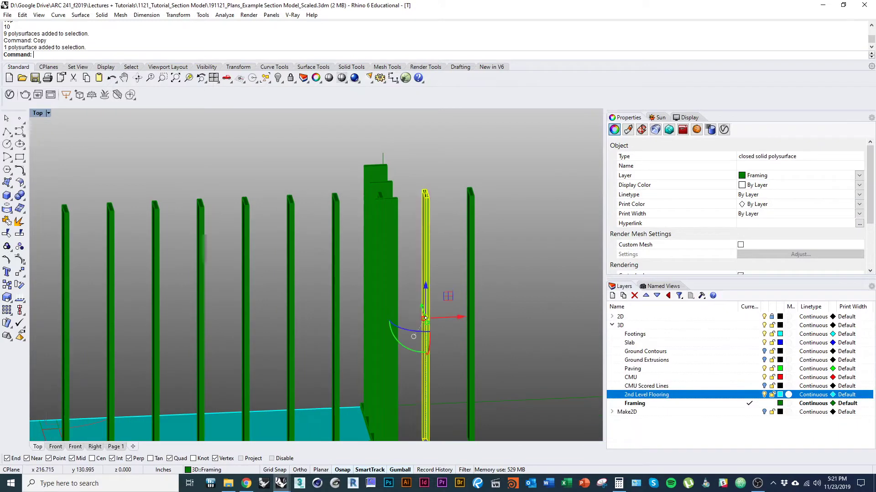
key("Delete")
scroll(349, 203, "down", 6)
right_click_drag(344, 234, 381, 286)
right_click_drag(319, 291, 344, 327, "shift")
right_click_drag(269, 249, 275, 223, "shift")
scroll(261, 253, "down", 3)
right_click_drag(201, 209, 322, 240, "shift")
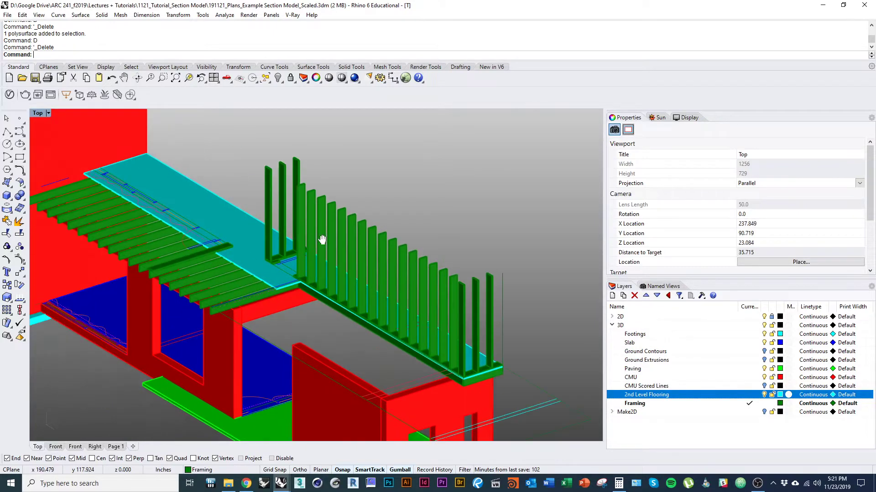
Copy the three studs on the short base plate in line across the floor gap toward the base plate over the joists
scroll(292, 241, "up", 5)
right_click_drag(196, 245, 222, 218, "shift")
right_click_drag(83, 285, 65, 307, "shift")
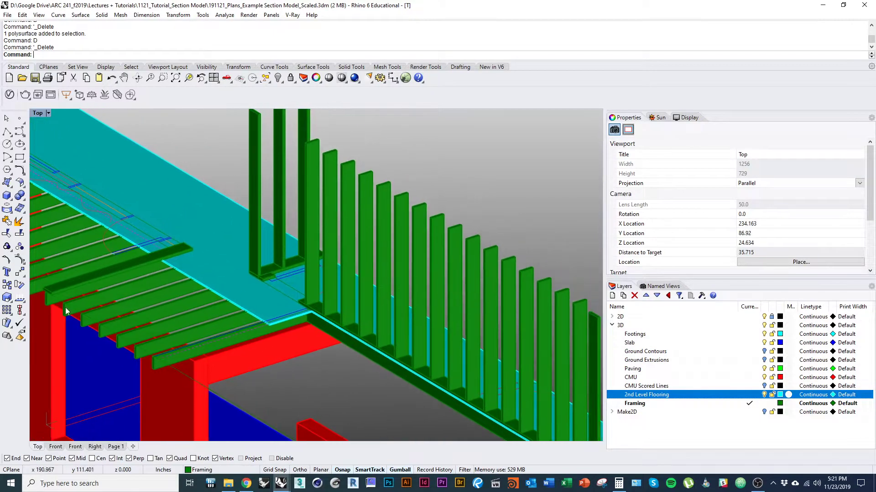
right_click_drag(239, 256, 232, 284, "shift")
scroll(265, 283, "up", 2)
left_click(261, 269)
left_click(291, 274, "shift")
right_click_drag(292, 275, 309, 285)
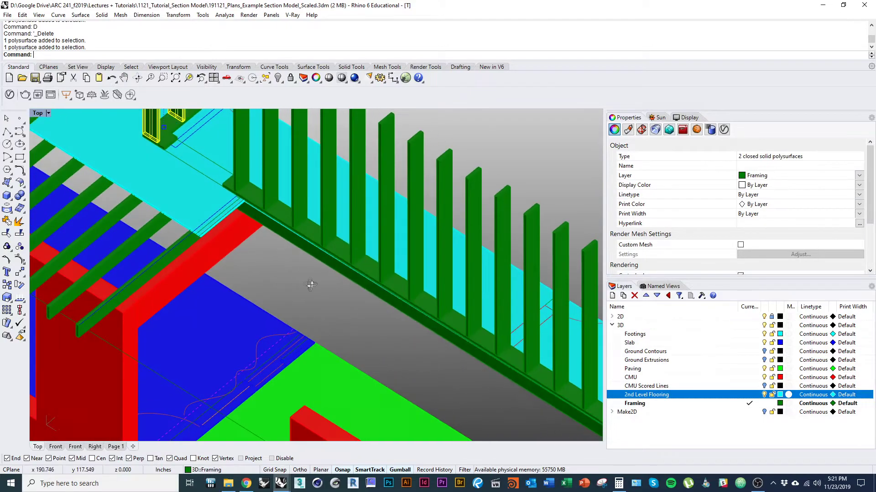
right_click_drag(274, 196, 331, 336, "shift")
left_click(273, 235, "shift")
right_click_drag(274, 235, 300, 288, "shift")
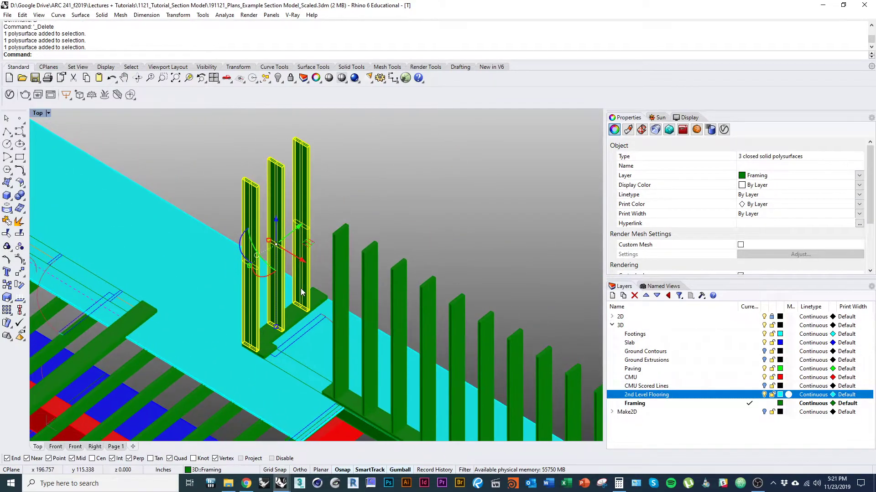
type("copy")
key("Return")
scroll(319, 287, "up", 5)
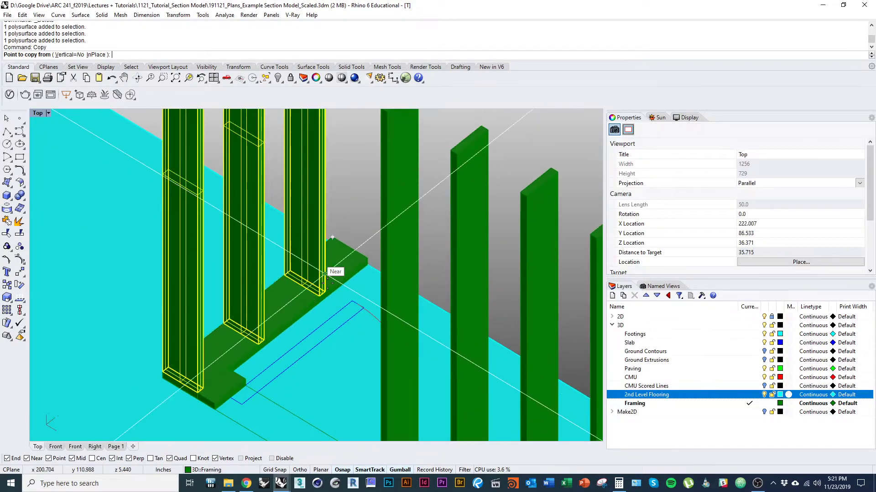
left_click(325, 292)
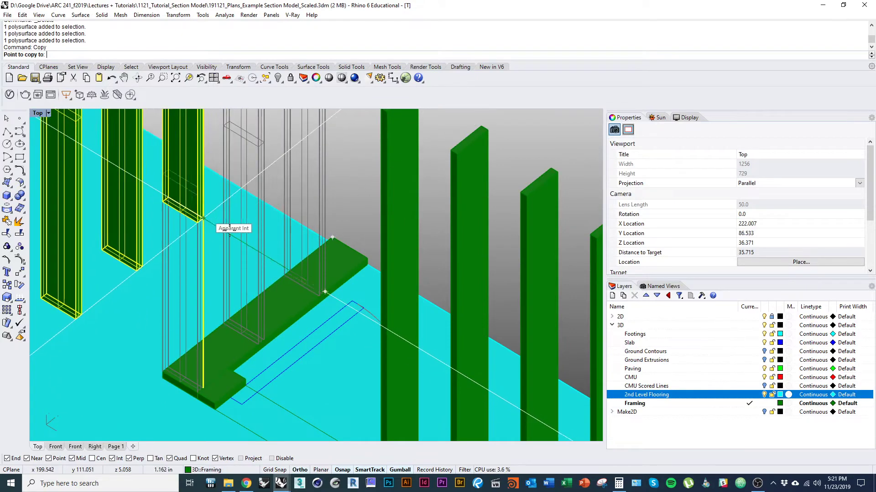
scroll(315, 333, "down", 5)
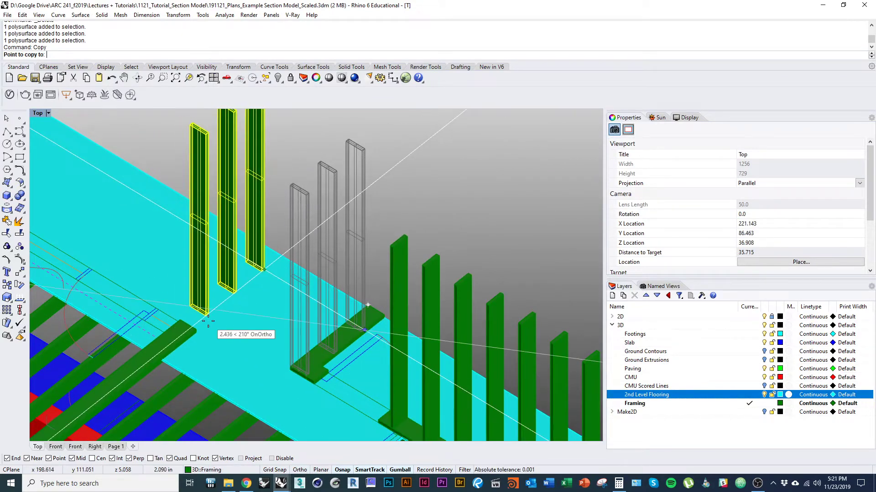
left_click(197, 329)
right_click_drag(230, 318, 237, 345)
key("Return")
Copy two of the new studs three times at their existing spacing to fill the base plate over the joists
left_click(213, 325)
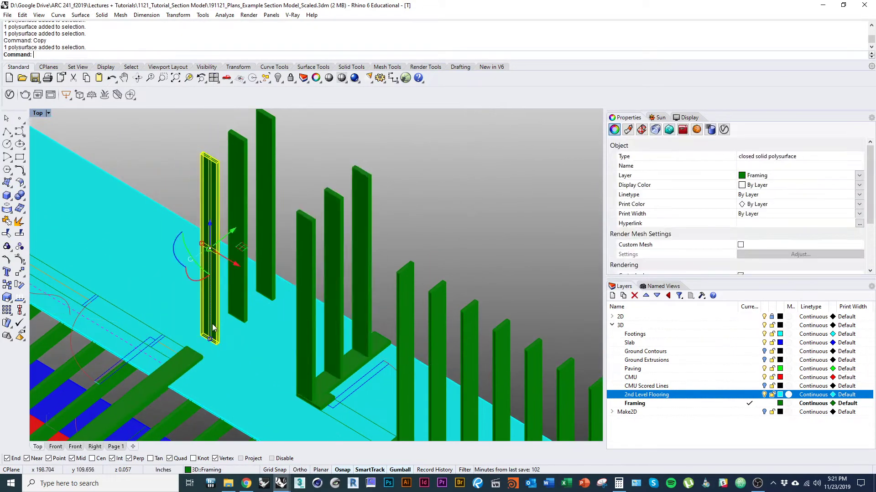
left_click(276, 119)
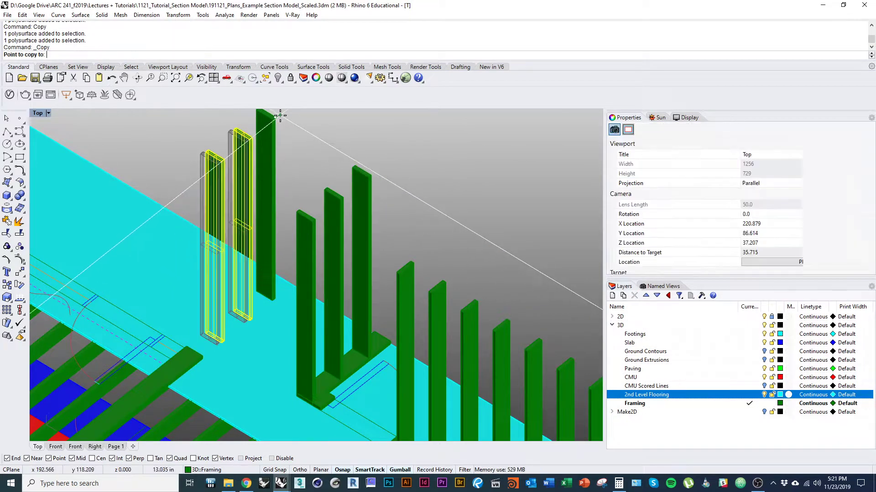
left_click(218, 163)
left_click(163, 206)
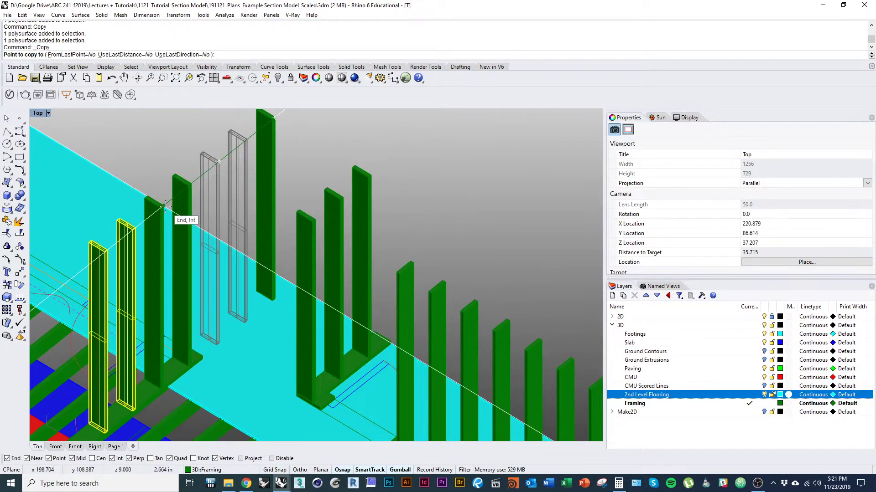
left_click(114, 250)
key("Return")
scroll(155, 271, "down", 4)
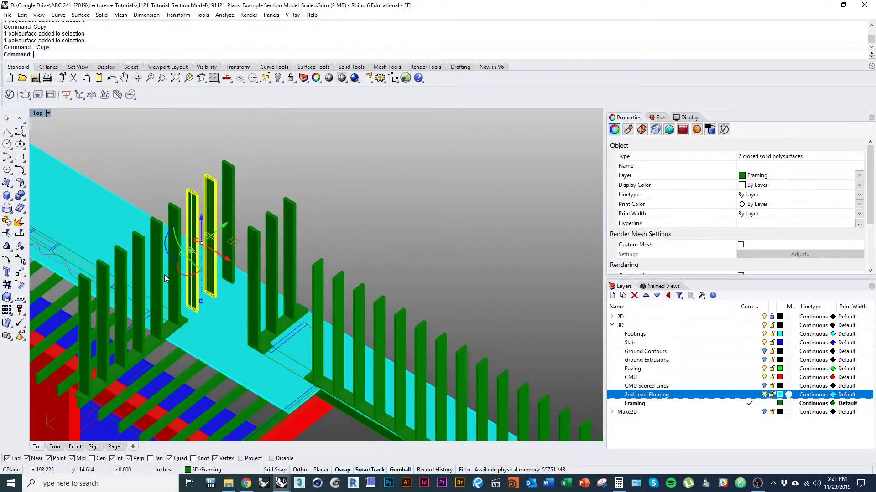
Delete the three leftover studs standing on the flooring in the gap between the two base plates
right_click_drag(164, 275, 221, 243)
scroll(277, 216, "up", 4)
type("d")
key("Return")
left_click(276, 219)
type("d")
key("Return")
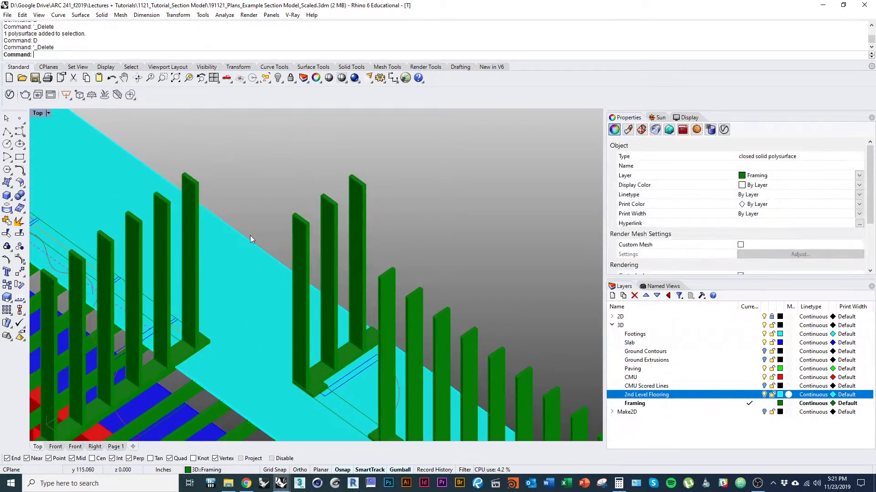
Examine the stud rows, base plate ends and door openings from several angles
scroll(250, 223, "down", 6)
right_click_drag(248, 207, 314, 278, "ctrl+shift")
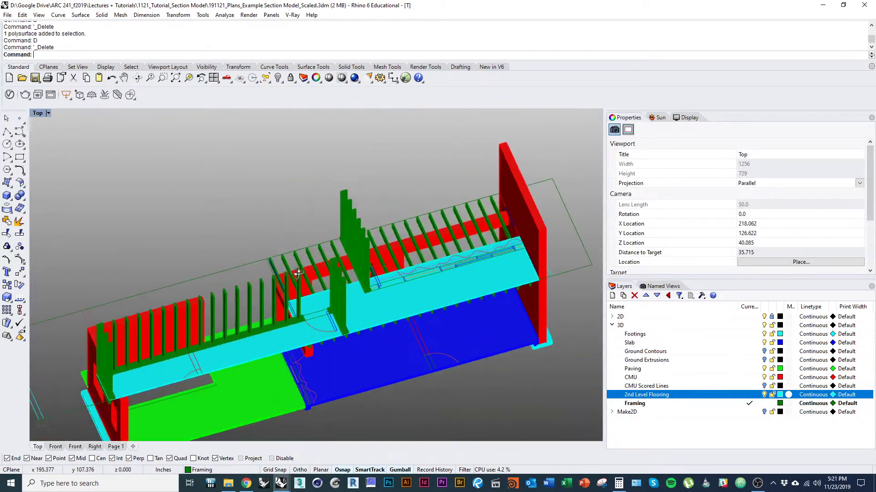
scroll(327, 264, "up", 8)
right_click_drag(364, 297, 207, 300, "ctrl+shift")
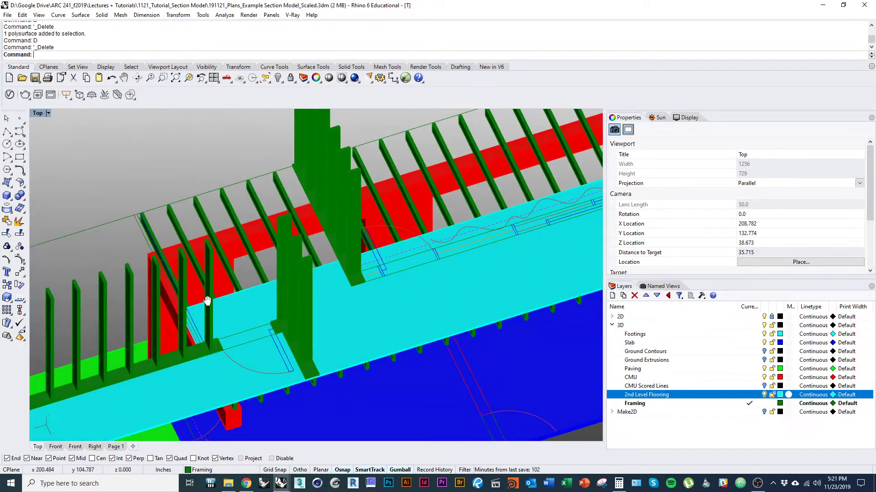
scroll(176, 338, "down", 3)
right_click_drag(176, 338, 232, 379)
scroll(294, 350, "down", 1)
right_click_drag(316, 376, 381, 275, "ctrl+shift")
scroll(294, 350, "up", 6)
scroll(330, 309, "down", 2)
scroll(256, 297, "up", 3)
Copy the last stud on the base plate over the joists to that plate's inner end
left_click(262, 303)
right_click_drag(286, 321, 328, 268)
scroll(326, 274, "up", 4)
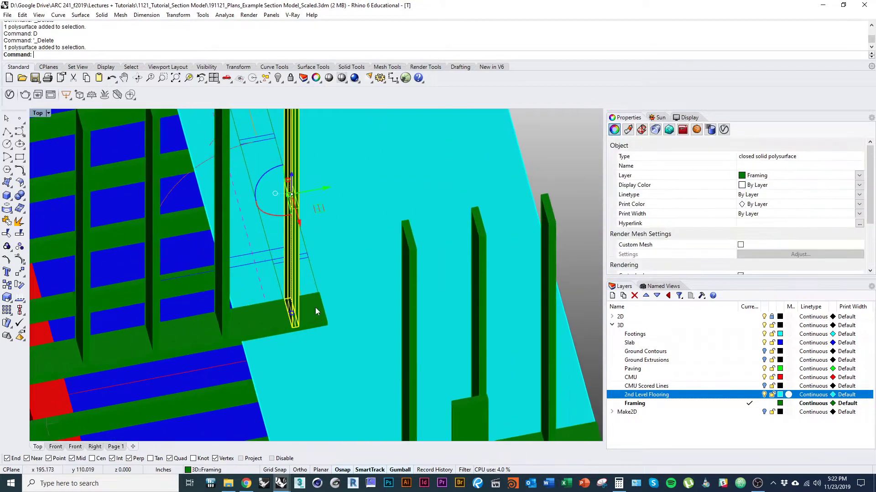
type("copy")
key("Return")
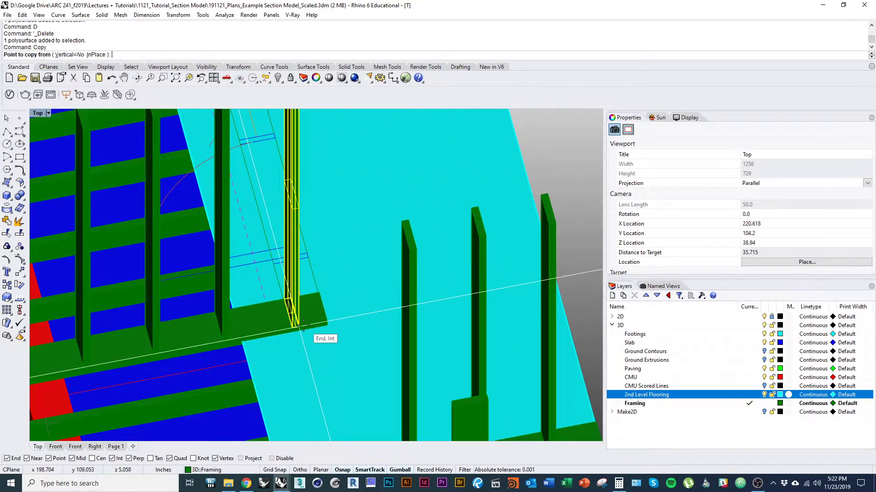
left_click(302, 326)
left_click(327, 321)
key("Return")
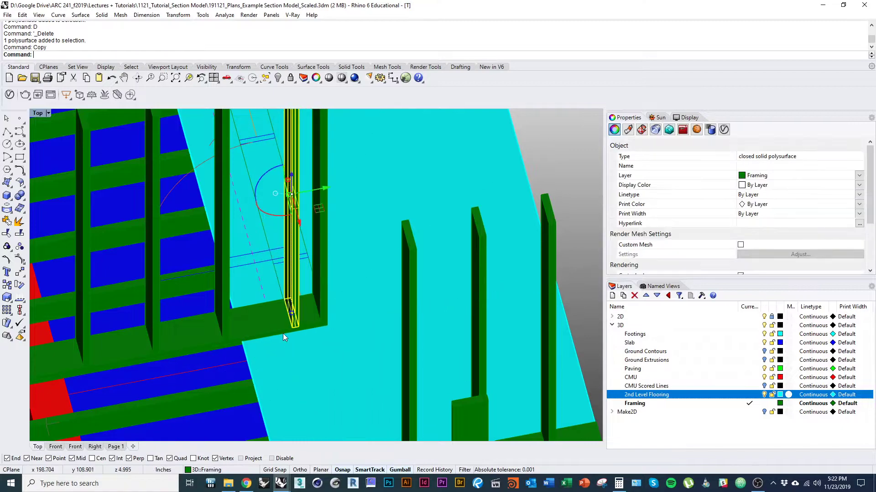
scroll(282, 332, "down", 8)
right_click_drag(296, 370, 258, 322)
key("Escape")
scroll(274, 317, "down", 3)
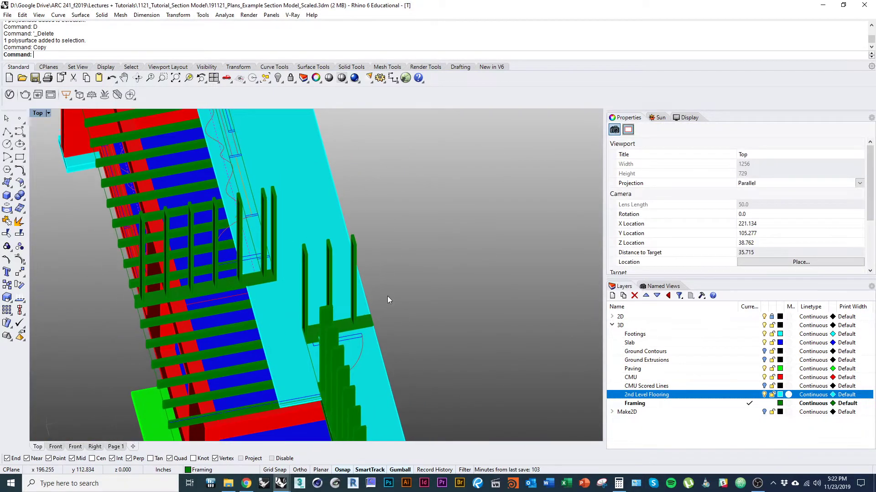
Move the last stud of the long row to the end of its base plate at the door opening
right_click_drag(393, 297, 274, 322, "ctrl+shift")
right_click_drag(283, 354, 291, 321)
left_click(291, 321)
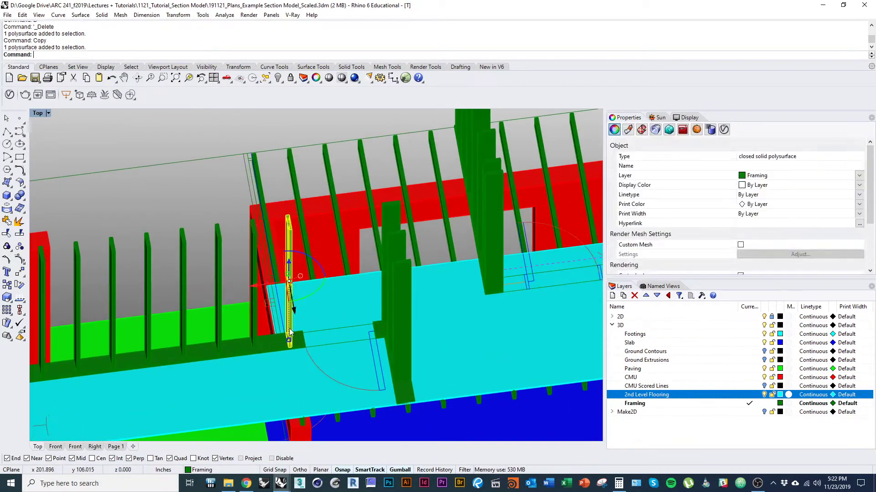
scroll(301, 321, "up", 5)
type("M")
key("Return")
left_click(287, 339)
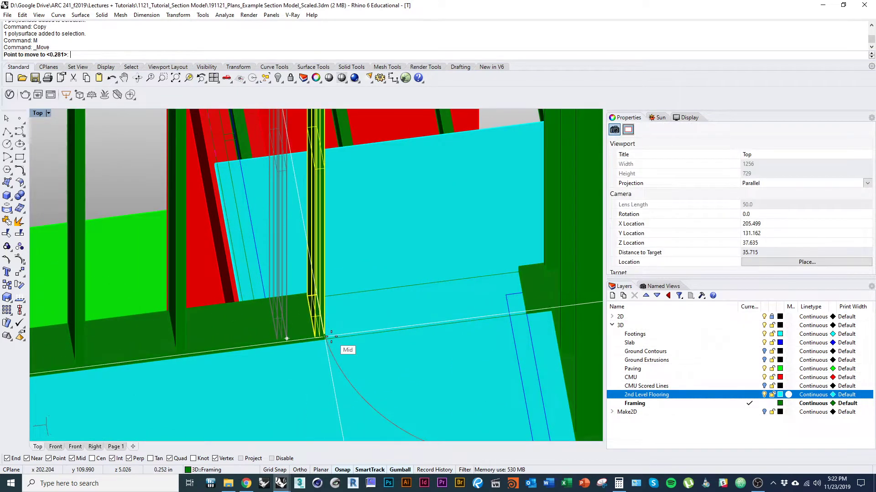
left_click(324, 333)
scroll(377, 345, "down", 3)
Copy the end stud across the door opening onto the projecting end of the short wall's base plate
right_click_drag(377, 345, 334, 355)
right_click(334, 356)
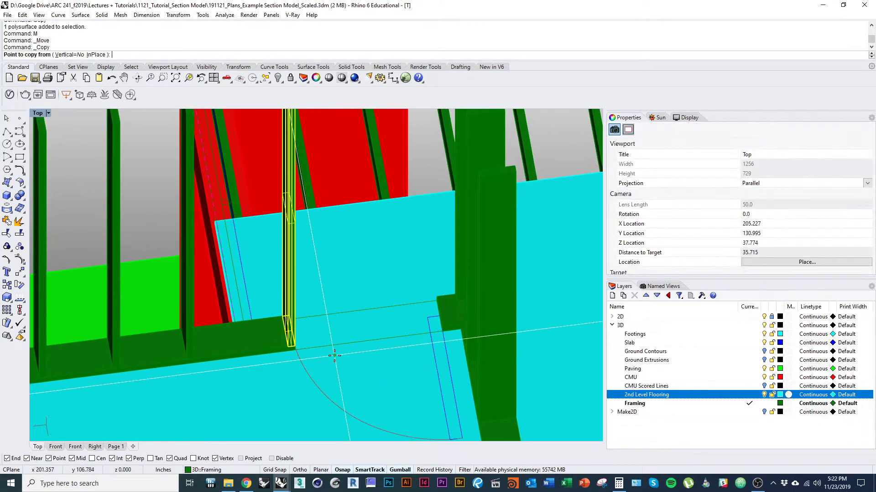
scroll(315, 363, "up", 7)
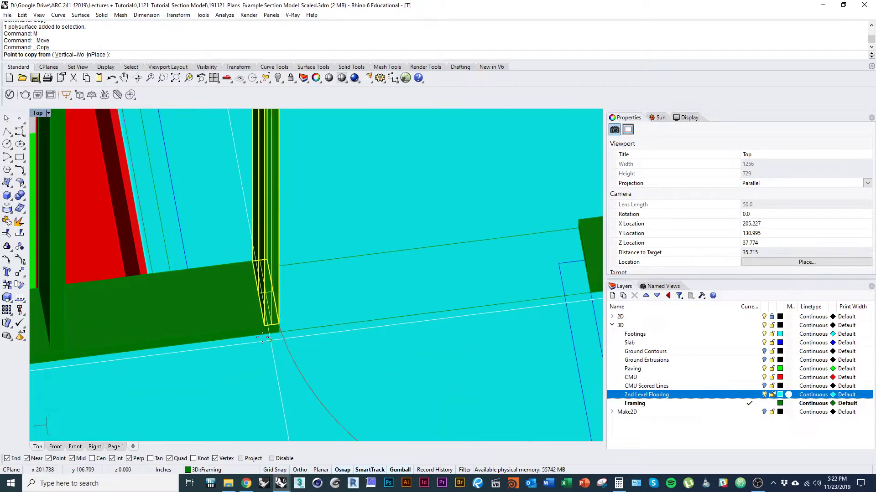
left_click(265, 324)
right_click_drag(453, 303, 327, 309)
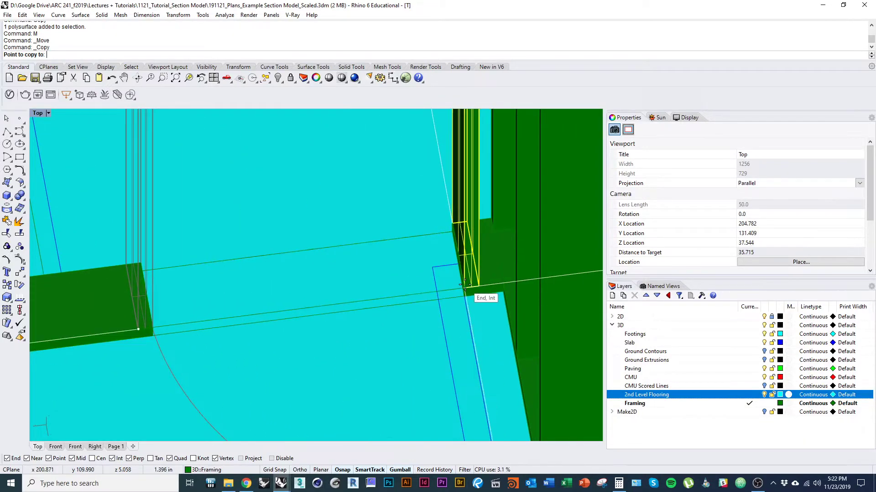
left_click(463, 290)
right_click(464, 290)
scroll(464, 292, "down", 10)
right_click_drag(466, 319, 366, 335)
key("Escape")
Select the five base plates: the long row's, the short wall's with its projecting end, the end wall's, and the one over the joists
scroll(348, 318, "down", 5)
scroll(342, 321, "up", 5)
left_click(331, 330)
scroll(331, 330, "down", 4)
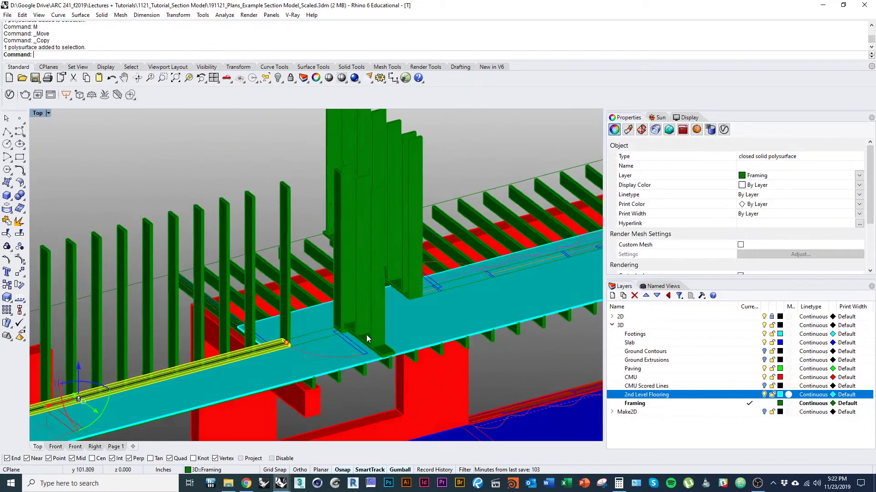
scroll(366, 335, "up", 8)
left_click(321, 319, "shift")
left_click(336, 300, "shift")
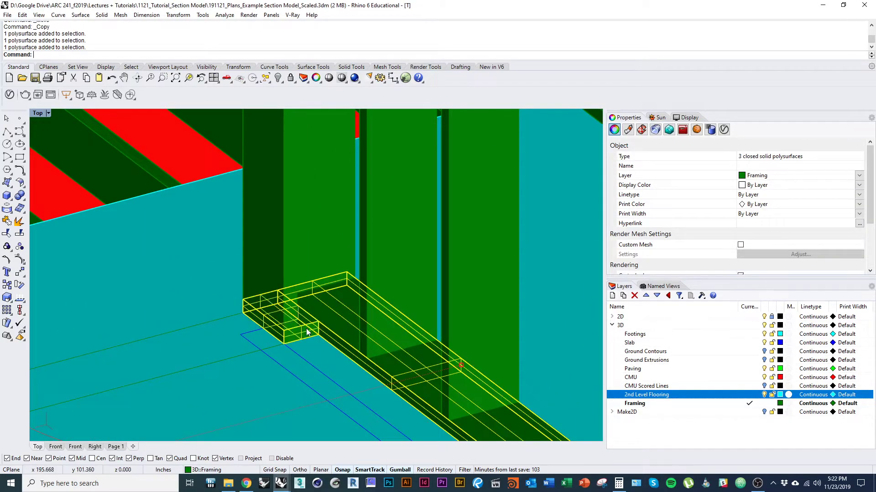
scroll(307, 332, "down", 10)
scroll(223, 368, "up", 8)
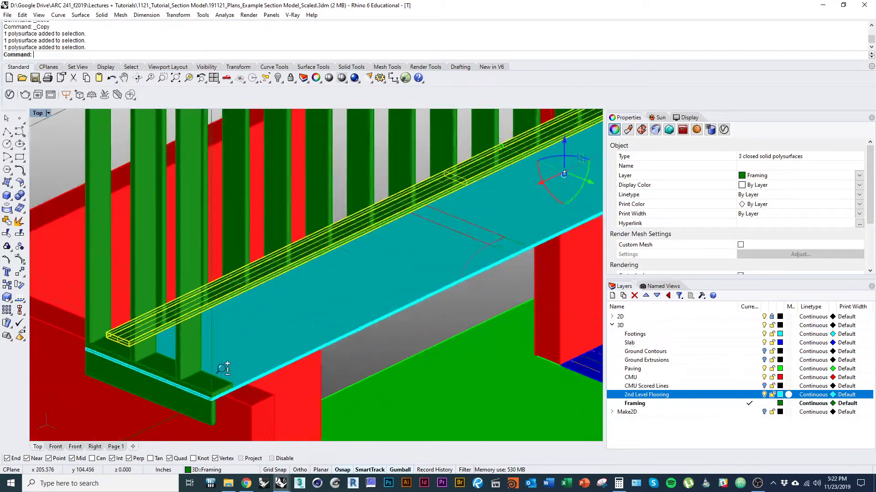
left_click(199, 377, "shift")
scroll(236, 332, "down", 8)
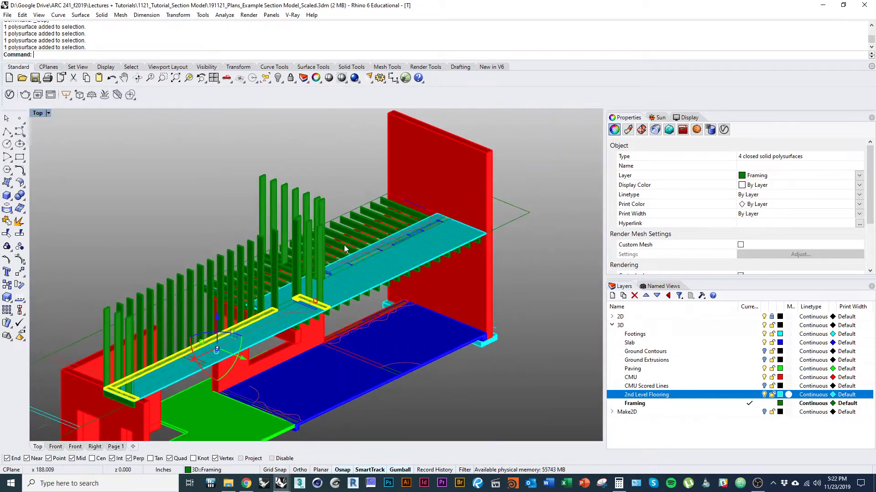
right_click_drag(344, 245, 464, 224)
right_click_drag(511, 256, 322, 288)
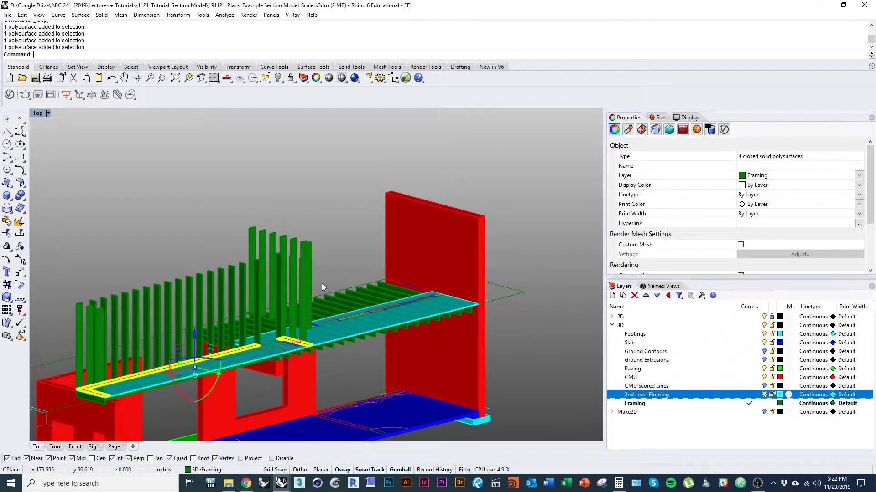
scroll(322, 287, "up", 10)
left_click(391, 221, "shift")
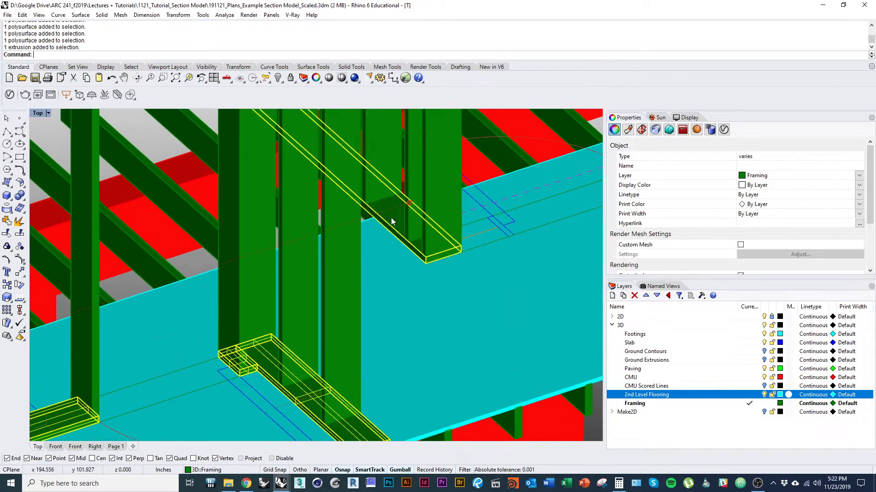
scroll(391, 222, "down", 12)
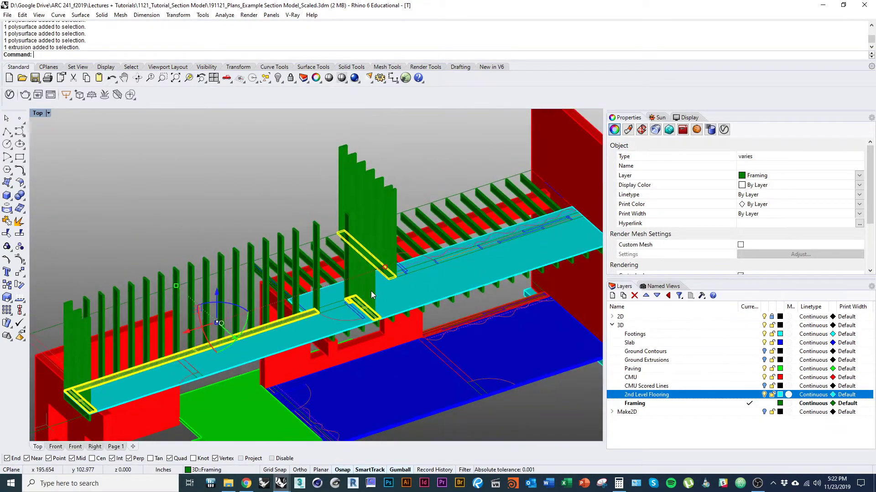
Copy the selected base plates with the Vertical option from a plate corner up to the top corner of the studs
type("copy")
key("Return")
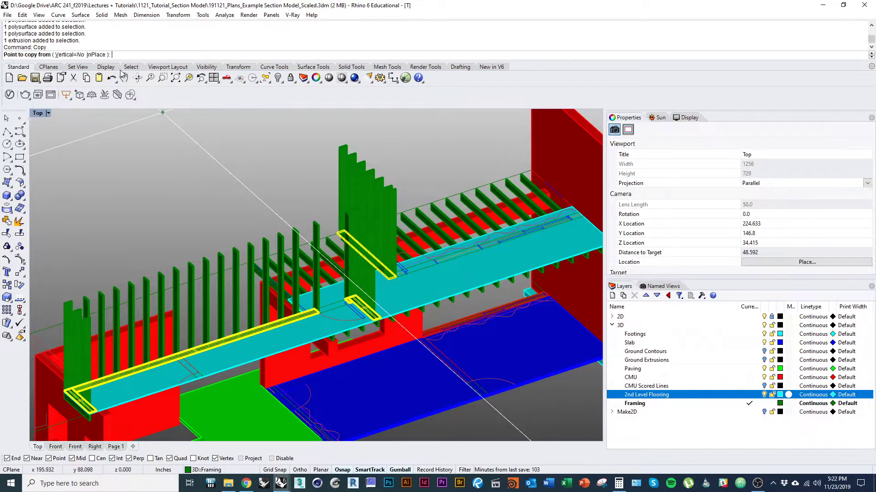
scroll(410, 249, "up", 8)
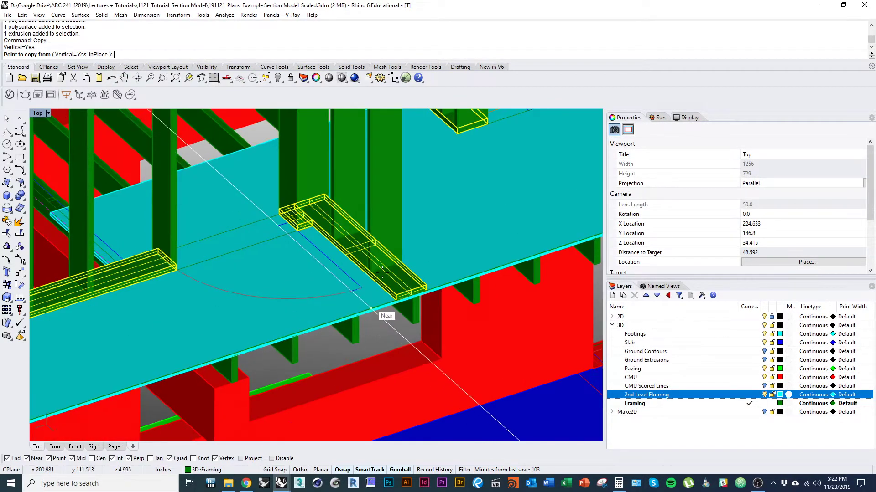
left_click(485, 266)
scroll(438, 319, "down", 8)
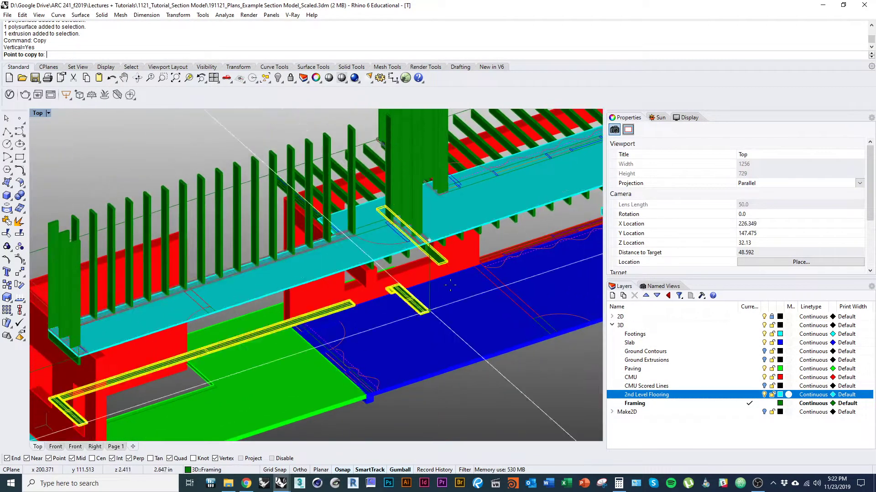
scroll(424, 314, "up", 8)
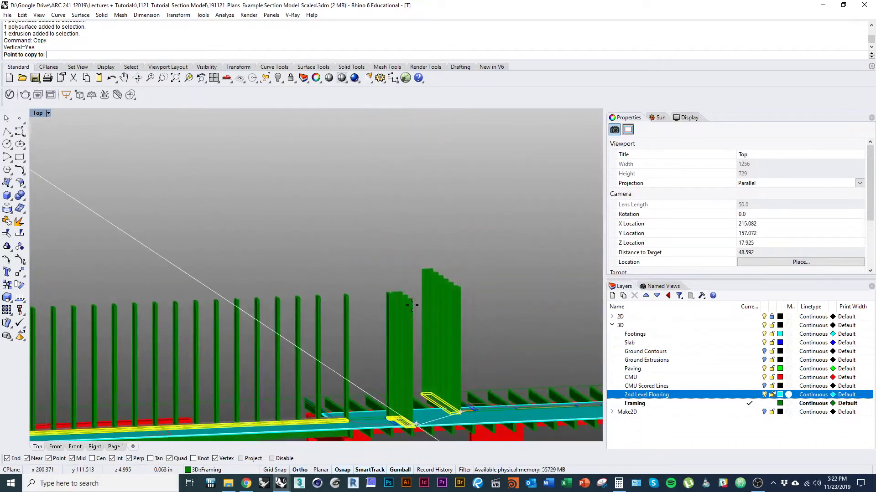
scroll(404, 277, "up", 6)
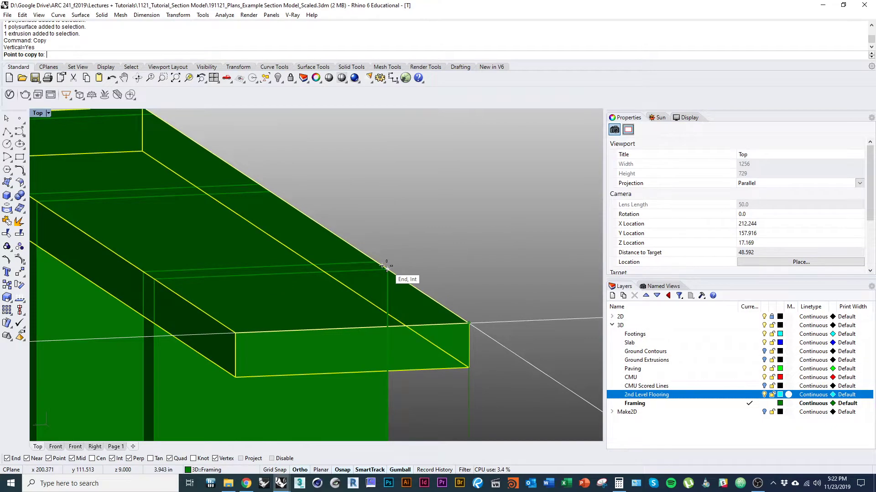
left_click(386, 266)
scroll(387, 274, "down", 5)
key("Return")
scroll(391, 280, "up", 6)
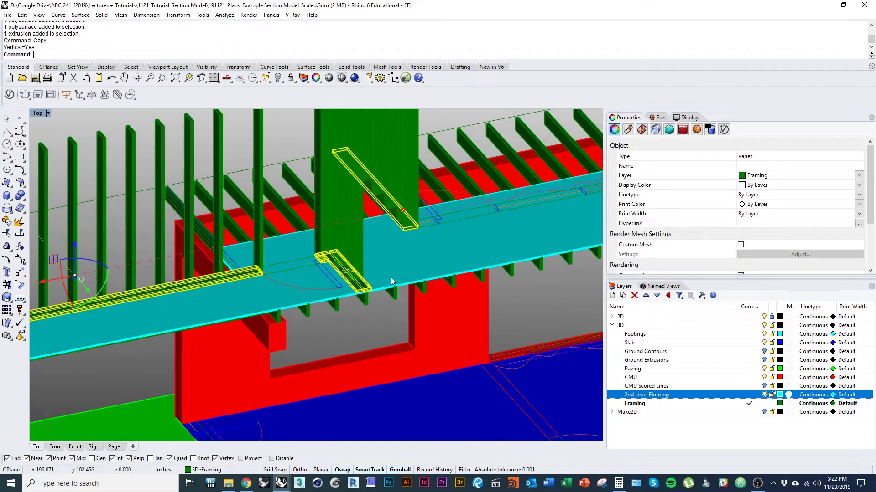
Copy the same base plates vertically a second time to form another layer of top plates on the studs
type("Copy")
key("Return")
scroll(388, 269, "up", 6)
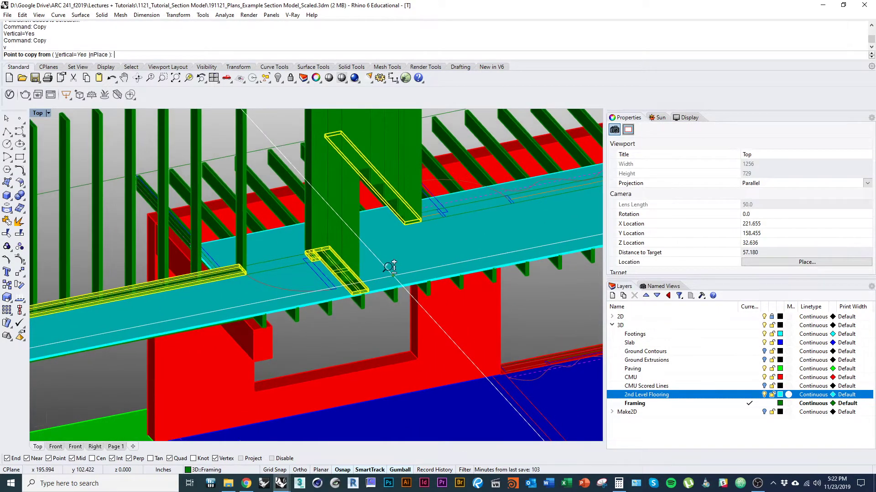
left_click(335, 315)
right_click_drag(335, 315, 318, 230, "ctrl+shift")
left_click(317, 154)
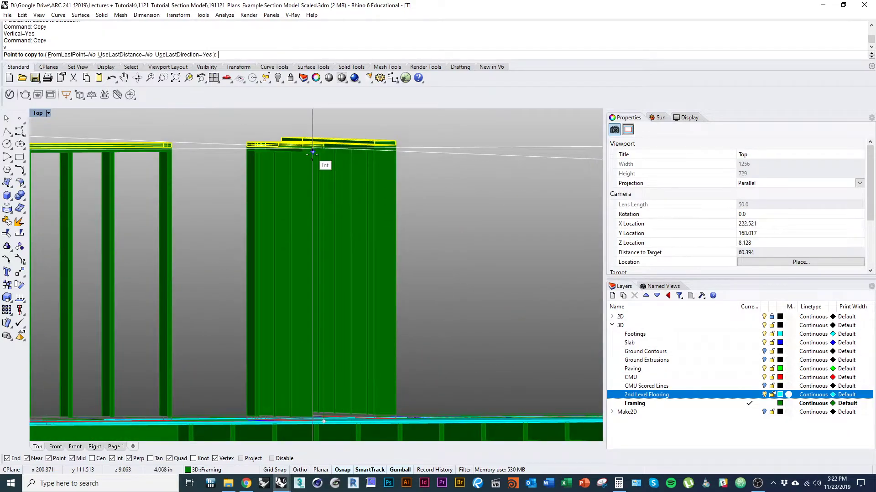
scroll(328, 180, "down", 6)
key("Return")
right_click_drag(327, 183, 316, 232, "ctrl+shift")
scroll(325, 248, "down", 3)
key("Escape")
mouse_move(317, 232)
right_mouse_down()
mouse_move(317, 253)
mouse_move(358, 274)
mouse_move(391, 274)
mouse_move(330, 259)
mouse_move(320, 244)
right_mouse_up()
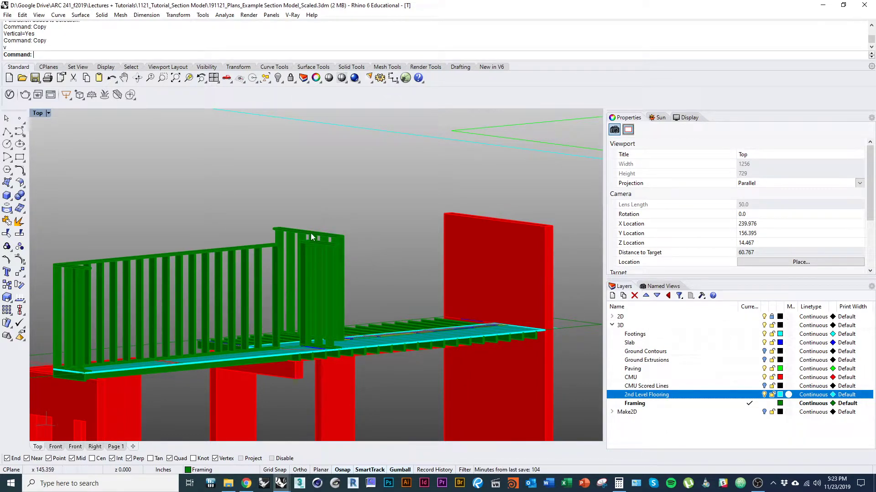
Select only the upper ends of all the wall studs together with their top plates as subobjects from a side view
right_click_drag(382, 269, 341, 265)
scroll(324, 242, "up", 4)
scroll(316, 255, "down", 4)
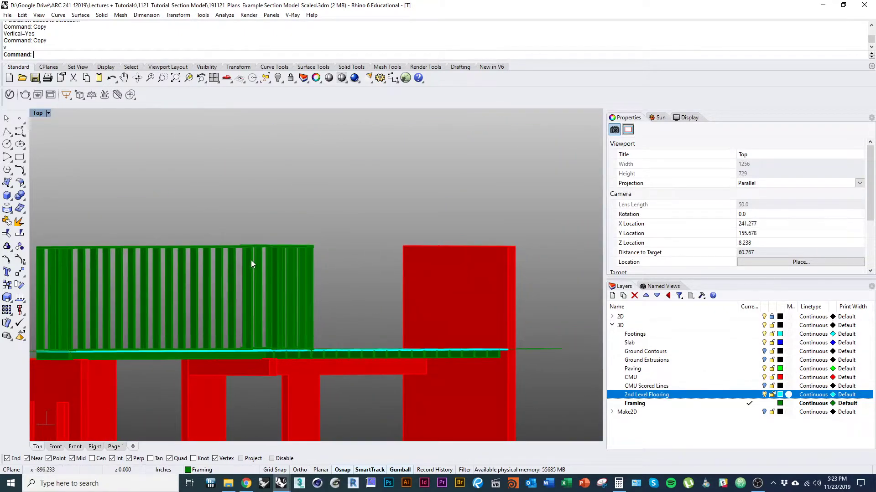
right_click_drag(252, 263, 168, 268, "ctrl+shift")
right_click_drag(178, 238, 161, 260)
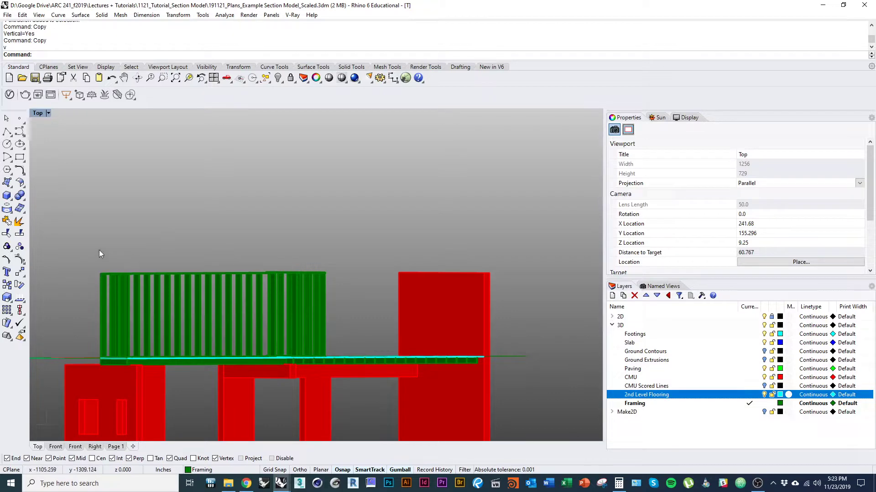
left_click_drag(350, 295, 349, 295, "ctrl+shift")
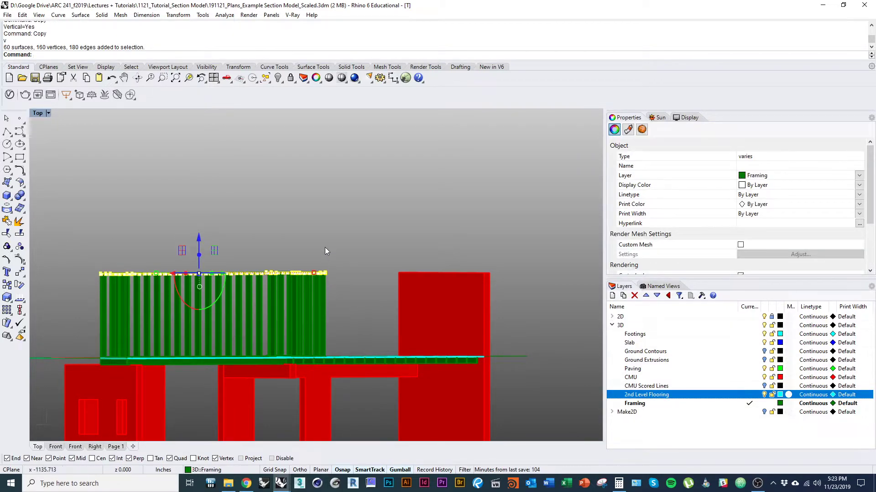
right_click_drag(325, 247, 275, 259, "ctrl+shift")
scroll(302, 295, "up", 9)
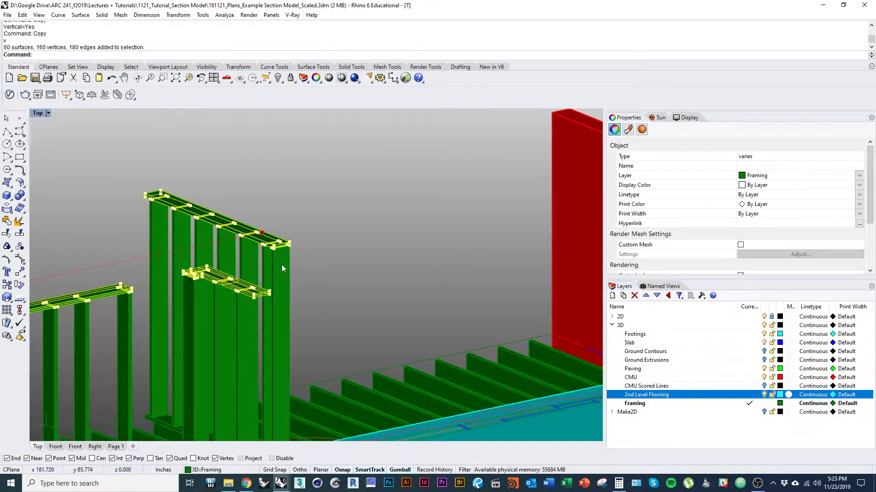
key("alt+Tab")
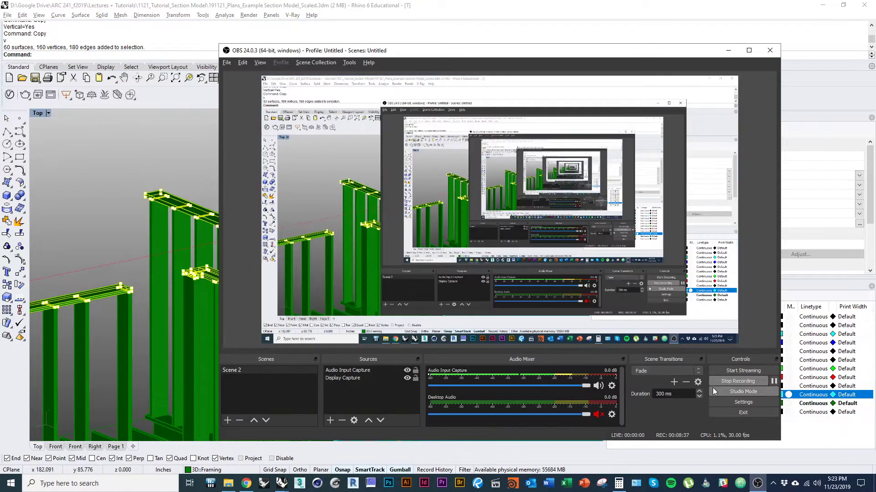
key("alt+Tab")
key("alt+Tab")
key("alt+Tab")
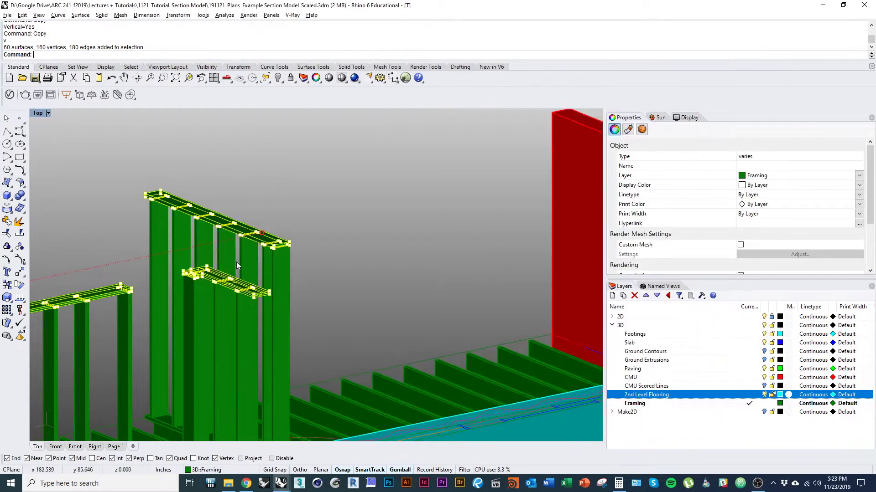
Move the selected stud ends and top plates vertically to the height of the CMU end wall's top
scroll(236, 269, "down", 5)
right_click_drag(271, 292, 244, 303)
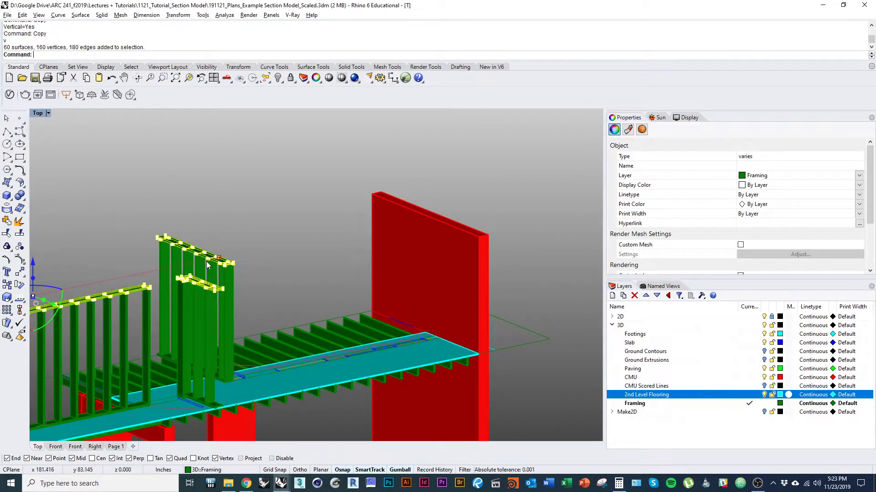
scroll(236, 273, "up", 6)
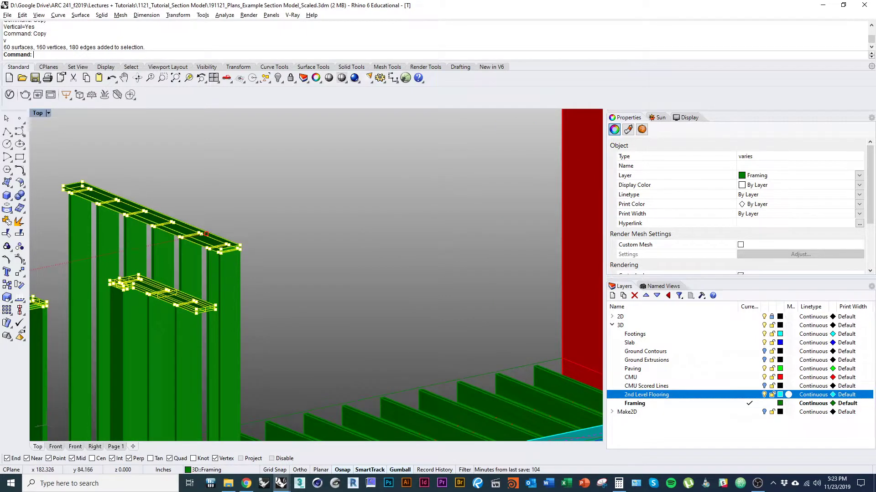
scroll(230, 292, "down", 5)
scroll(125, 127, "up", 7)
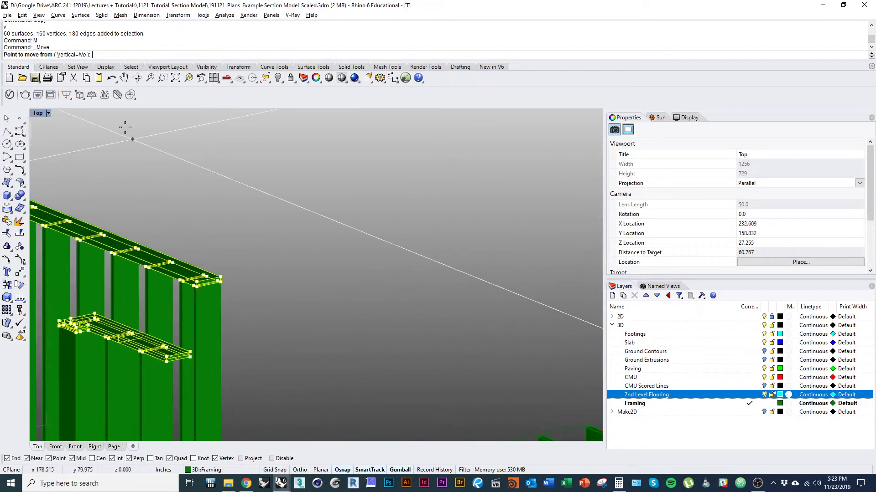
left_click(222, 275)
scroll(237, 278, "down", 3)
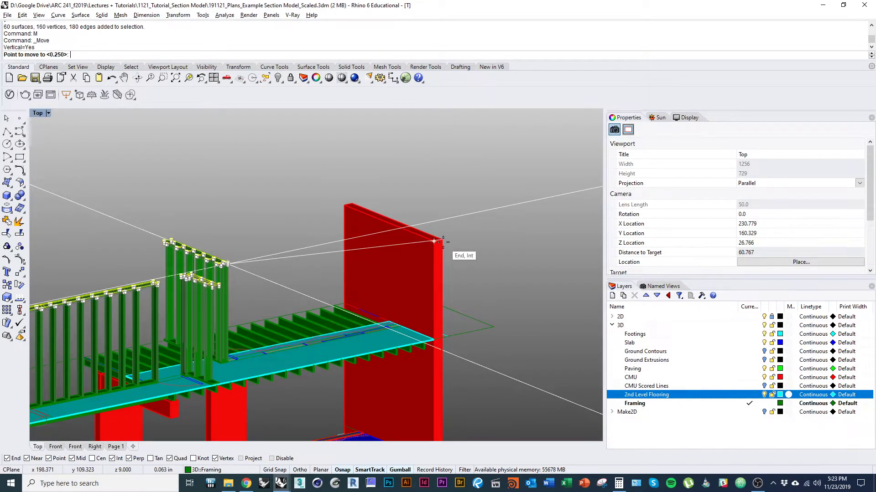
scroll(305, 292, "up", 4)
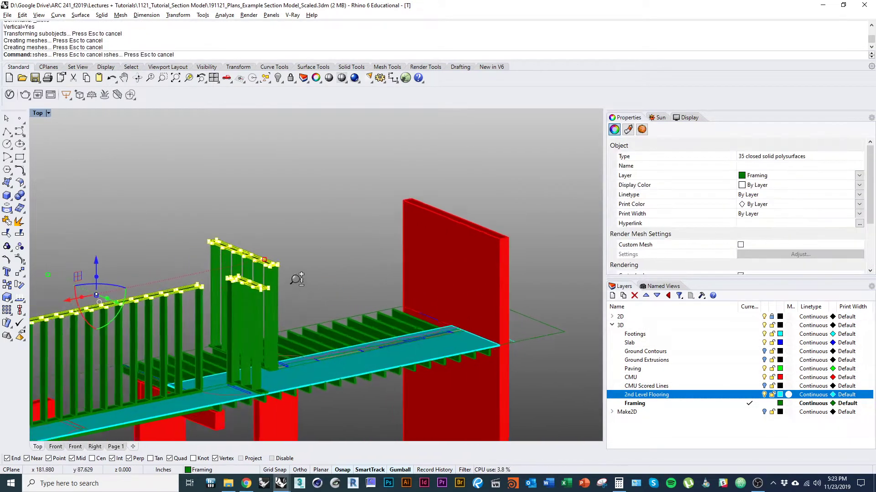
Move the selected stud ends and top plates vertically by -1/32 inch and clear the selection
type("M")
key("Return")
type("v")
key("Return")
scroll(333, 283, "up", 6)
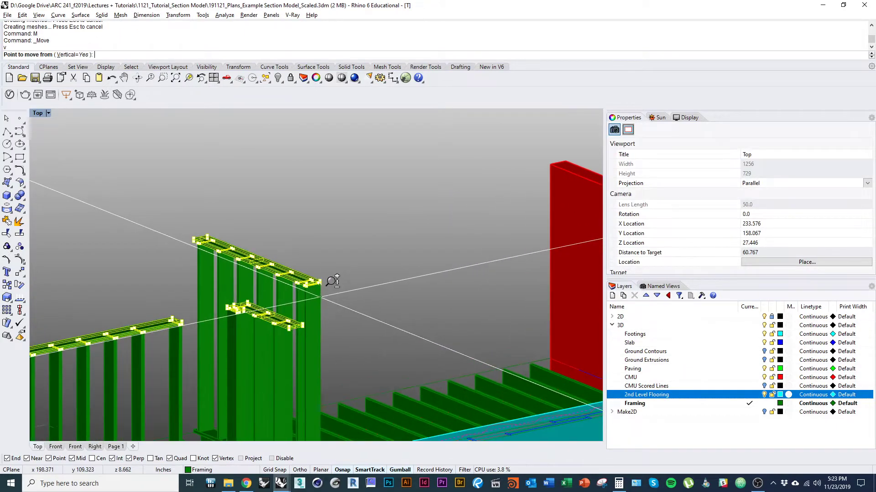
left_click(310, 246)
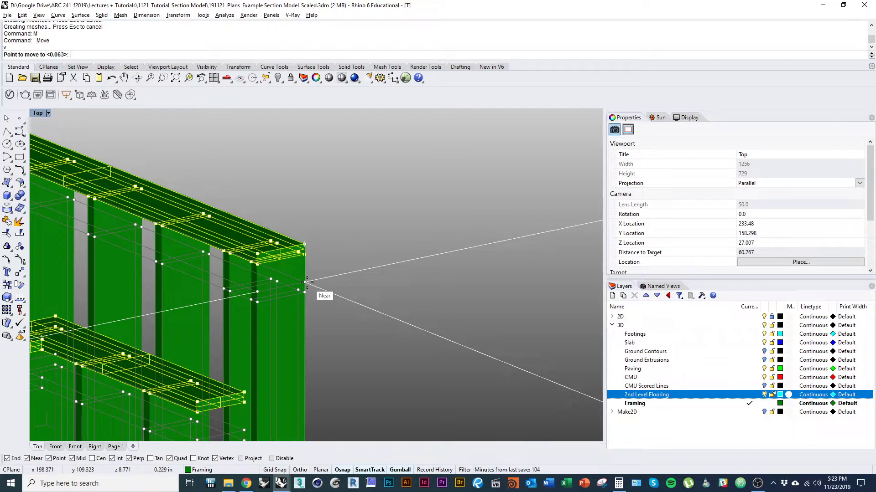
type("1/352")
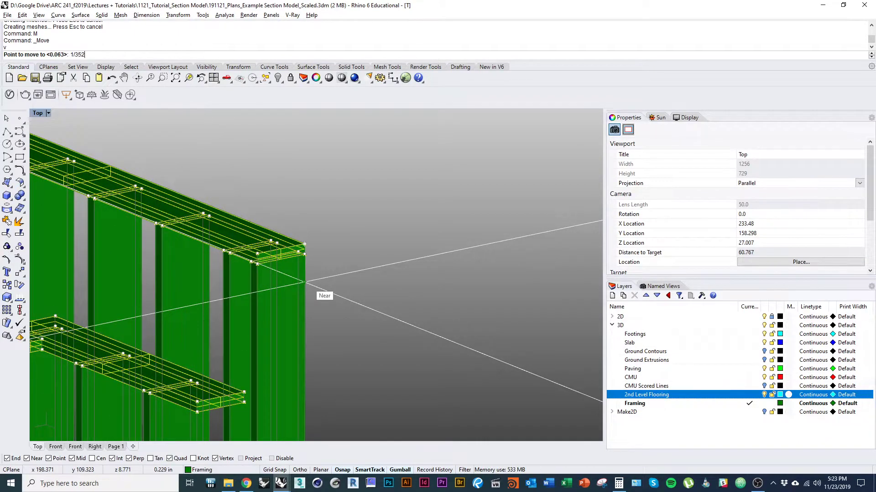
type("2")
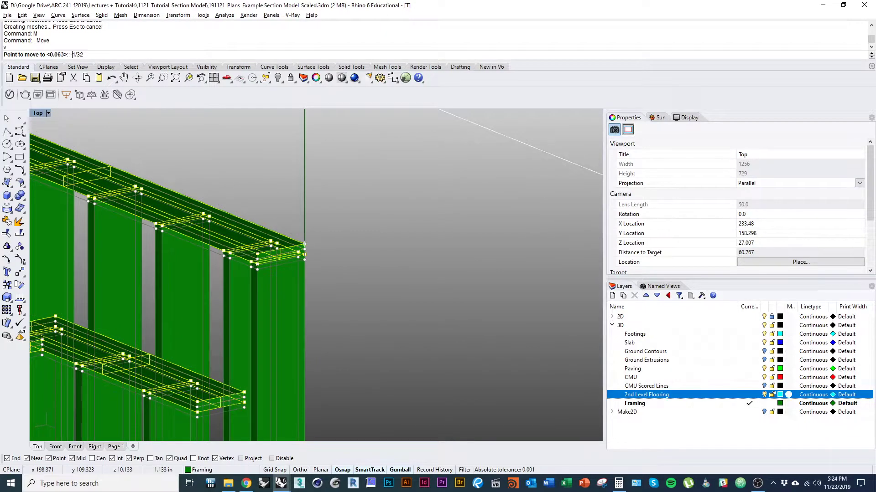
key("Return")
left_click(214, 281)
Examine the top plates of the stud walls against the CMU end wall from several angles
scroll(214, 281, "down", 5)
right_click_drag(223, 326, 336, 286)
scroll(251, 340, "down", 4)
scroll(297, 299, "down", 7)
left_click(166, 289)
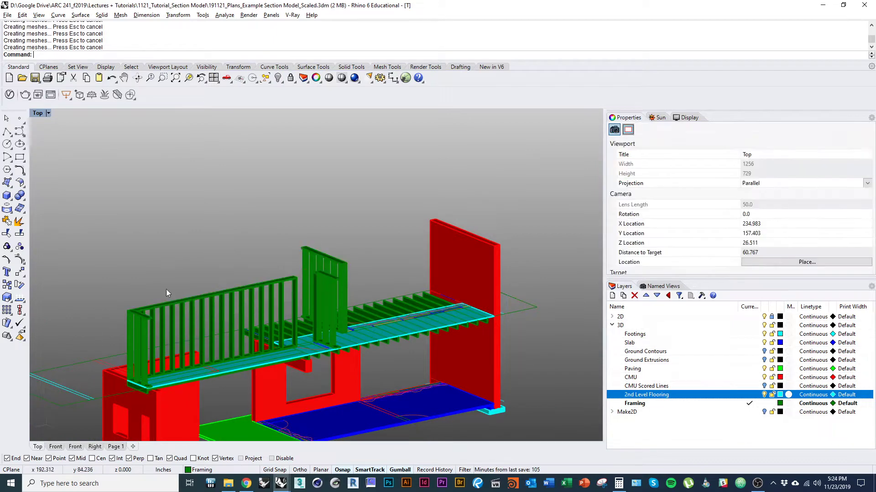
scroll(256, 276, "up", 3)
right_click_drag(237, 321, 233, 273, "ctrl+shift")
right_click_drag(314, 271, 293, 242, "ctrl+shift")
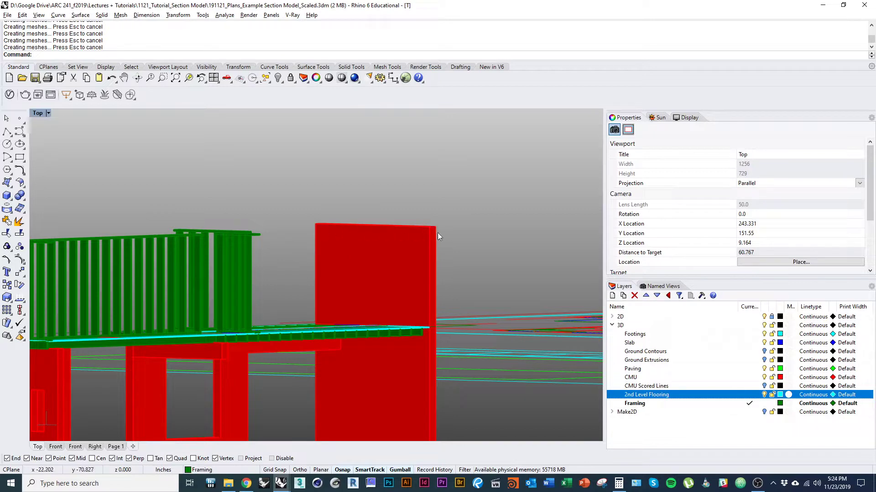
right_click_drag(458, 243, 246, 270, "ctrl+shift")
Delete the short top plate piece over the projecting end of the short wall at the door opening
scroll(214, 230, "up", 3)
scroll(246, 269, "up", 7)
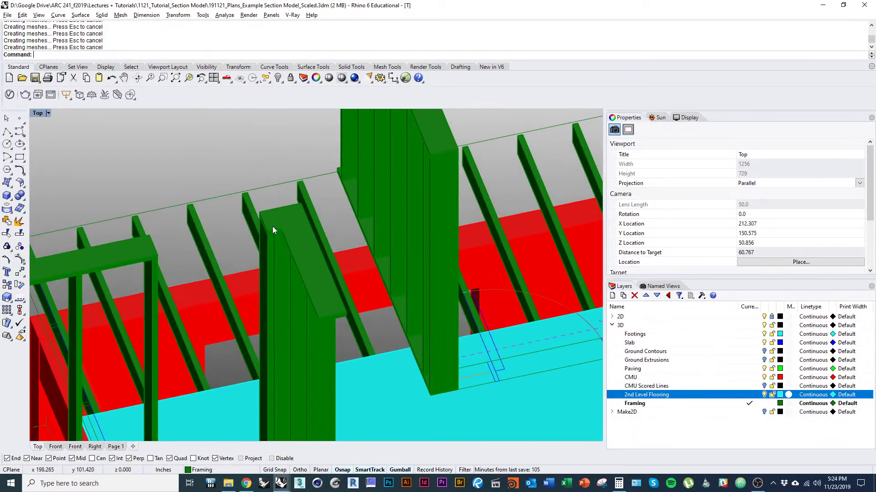
left_click(272, 226)
type("d")
key("space")
Examine the gap between the long stud wall's top plate and the short wall at the door opening
right_click_drag(178, 259, 197, 279)
scroll(197, 280, "down", 3)
left_click(182, 277)
scroll(206, 249, "up", 5)
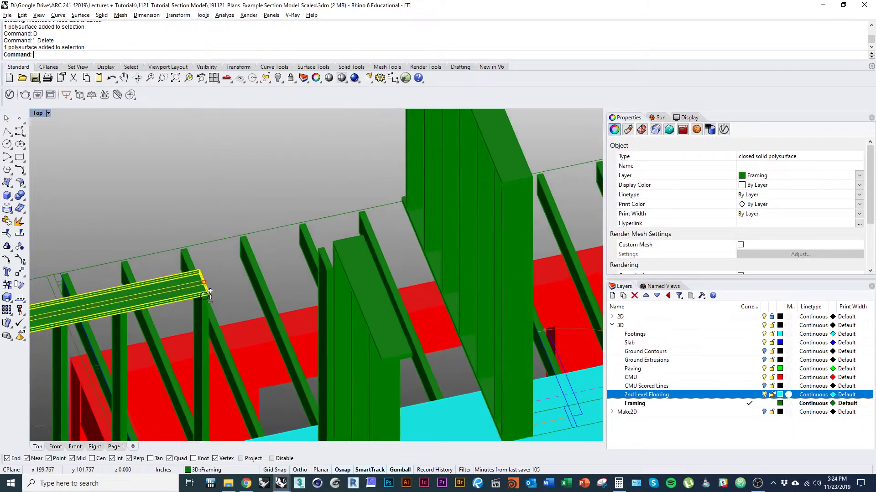
scroll(207, 249, "down", 5)
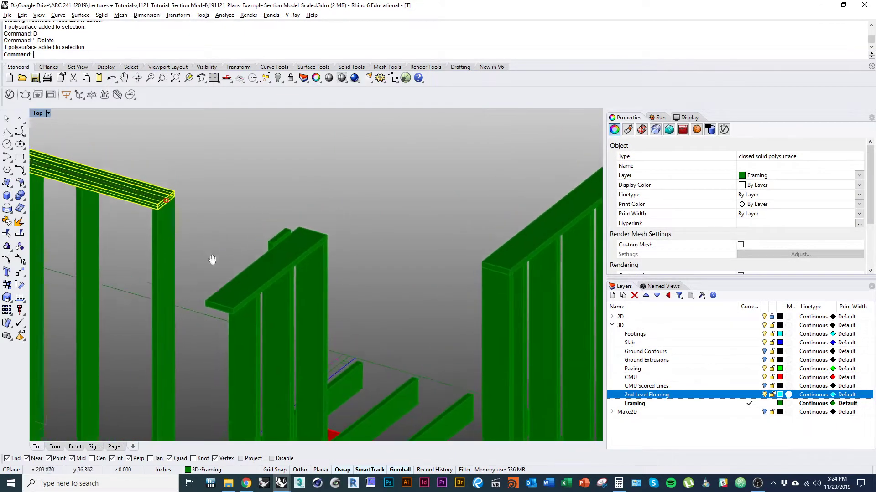
right_click_drag(245, 277, 221, 347)
left_click(247, 288)
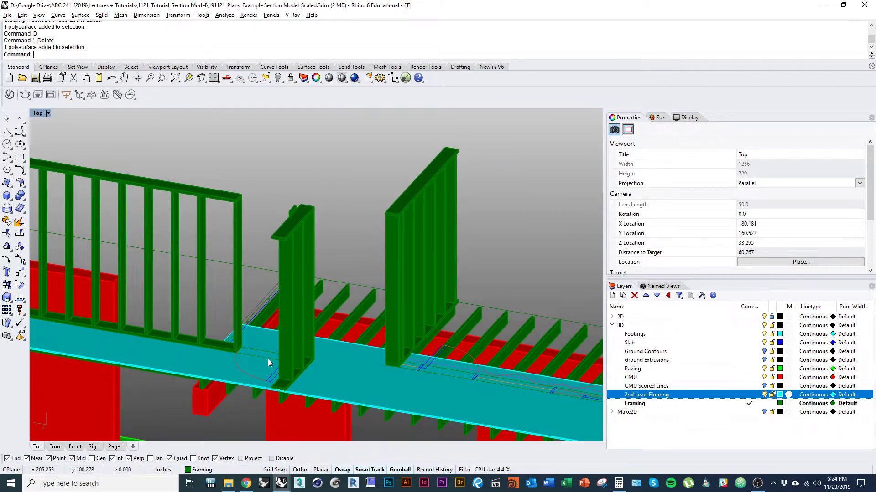
Extend the end of the long stud wall's top plate across the door opening to meet the short wall's top plate
scroll(228, 191, "up", 6)
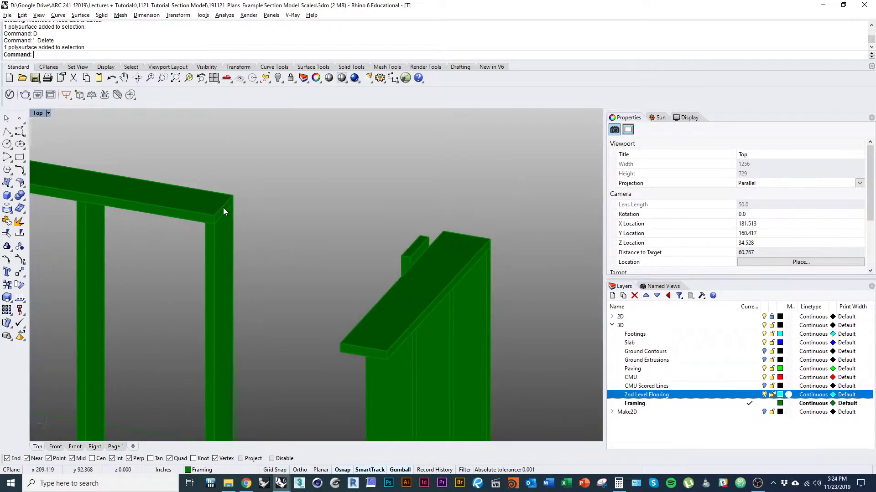
left_click(223, 211)
left_click(222, 219, "ctrl+shift")
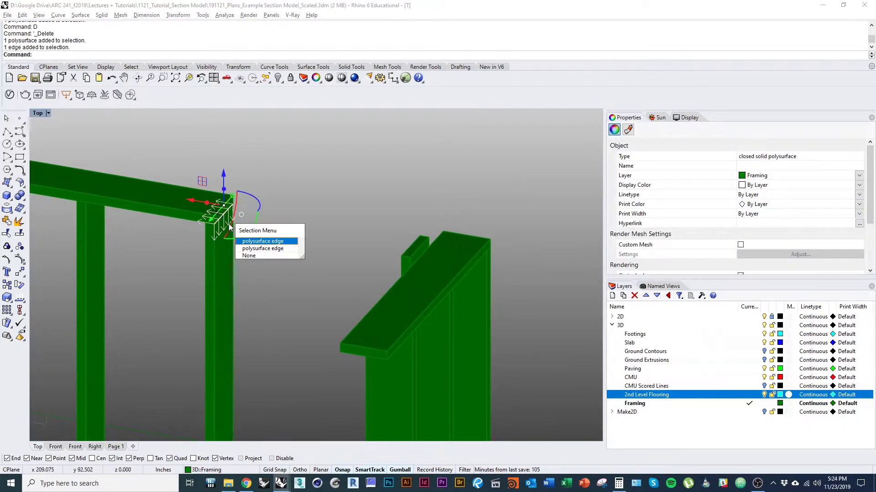
left_click(259, 250)
right_click_drag(255, 246, 216, 208)
scroll(241, 248, "down", 4)
type("m")
key("Return")
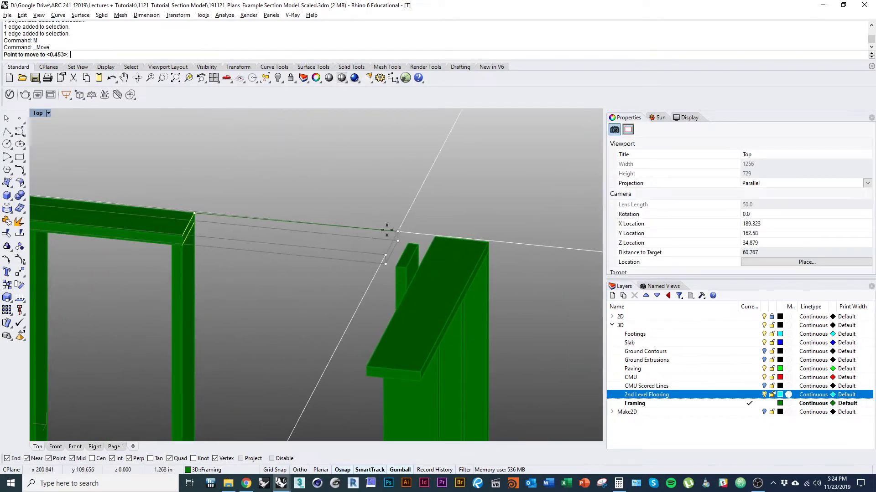
key("shift")
left_click(431, 236)
scroll(360, 221, "down", 6)
right_click_drag(346, 228, 279, 296)
left_click(316, 272)
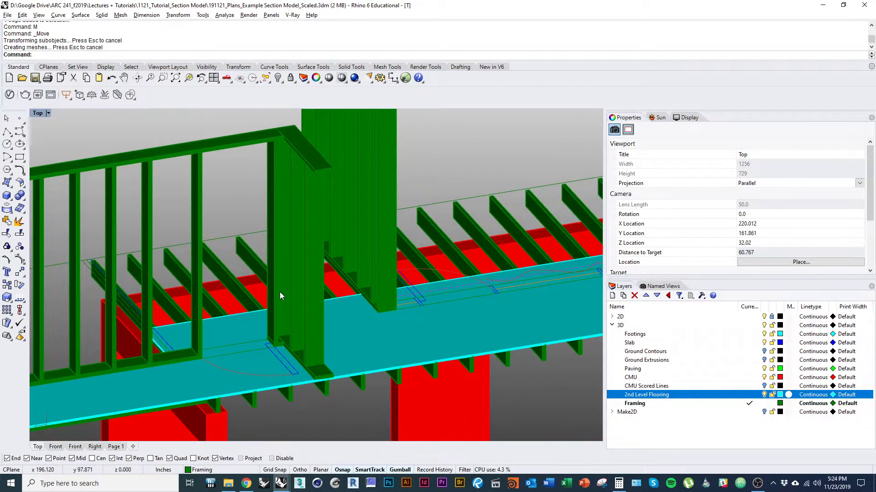
type("plane")
key("Return")
scroll(192, 381, "up", 5)
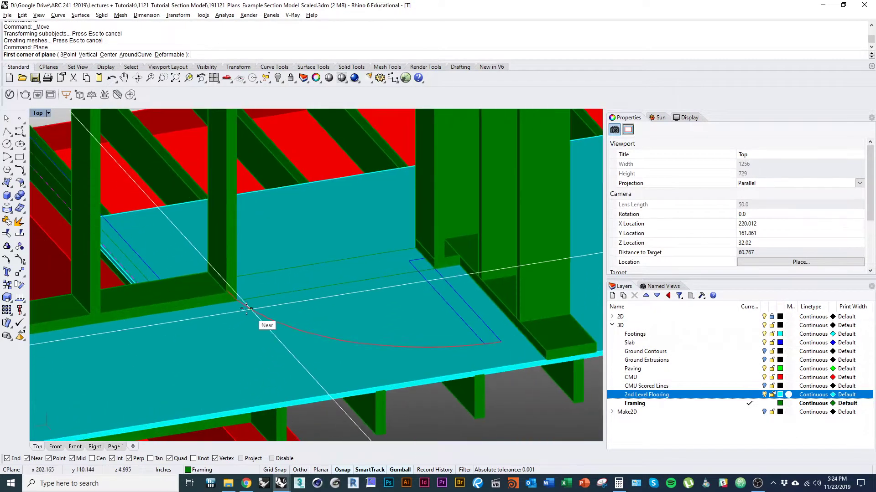
left_click(411, 248)
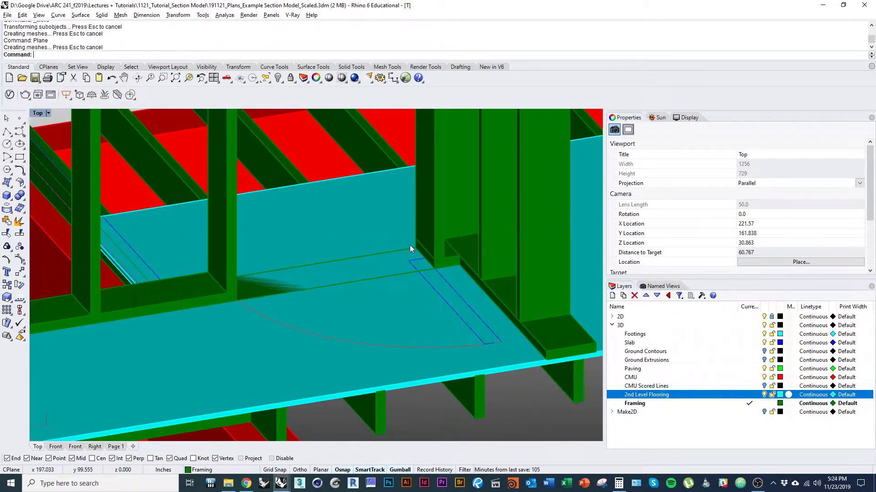
left_click(264, 290)
left_click(291, 311)
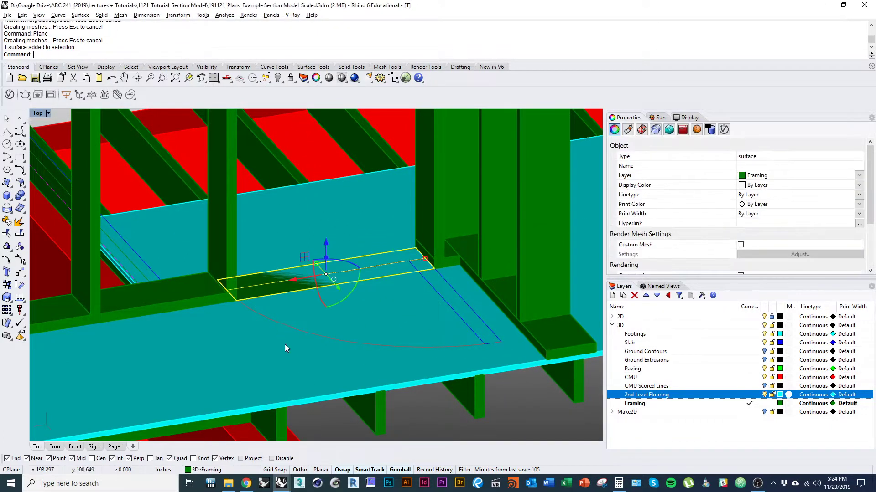
left_click(262, 292)
right_click(262, 292)
type("d")
key("space")
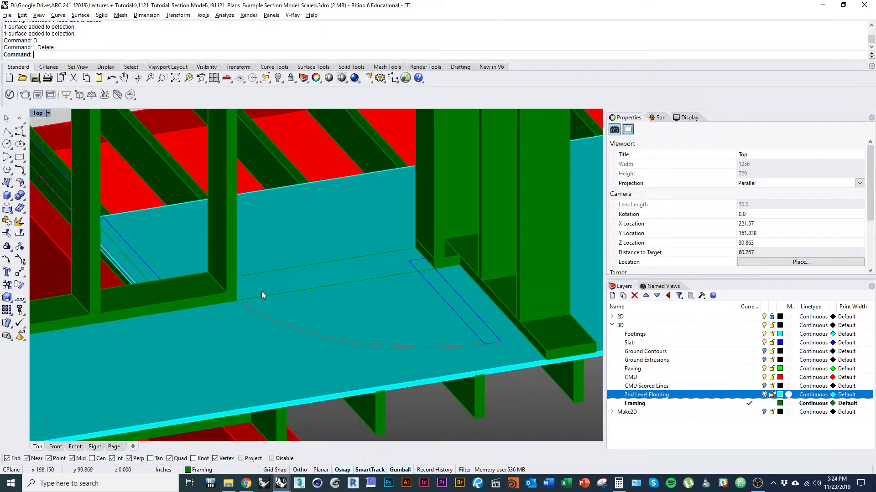
Draw a box across the door opening between the long and short stud walls, matching the bottom plate's width and thickness
right_click_drag(262, 293, 249, 307)
type("box")
key("Return")
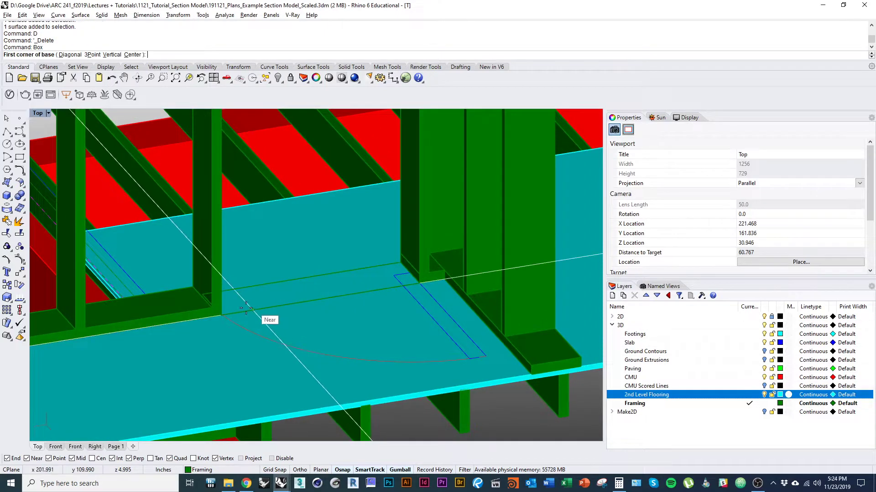
left_click(401, 253)
right_click_drag(384, 270, 357, 316)
Start a vertical move of the door opening box from its lower corner beside the short wall
left_click(356, 305)
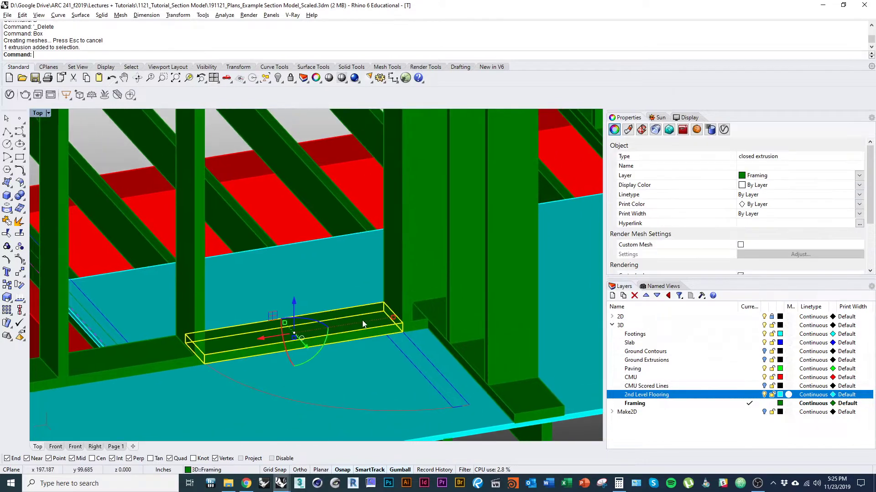
type("move")
key("Return")
type("v")
key("Return")
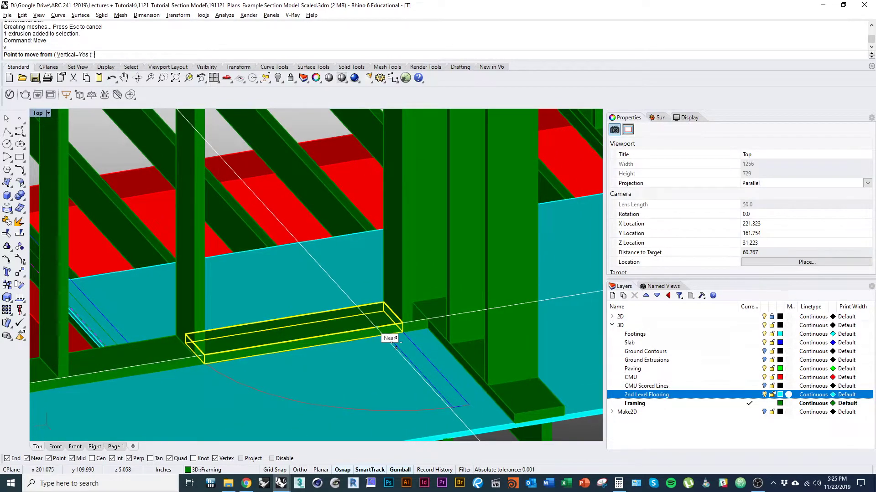
scroll(402, 320, "up", 5)
left_click(400, 316)
scroll(396, 314, "down", 5)
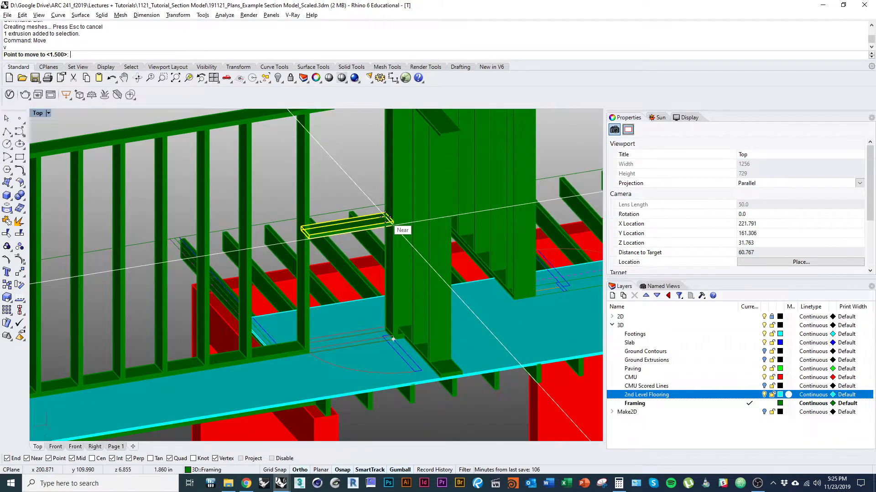
Switch to Calculator and divide 80 by 12, then divide the result by 2
key("alt+Tab")
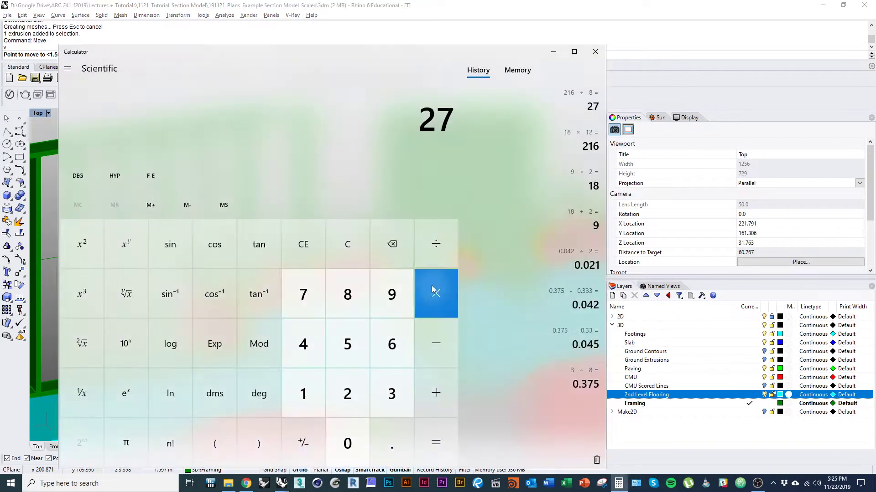
type("80")
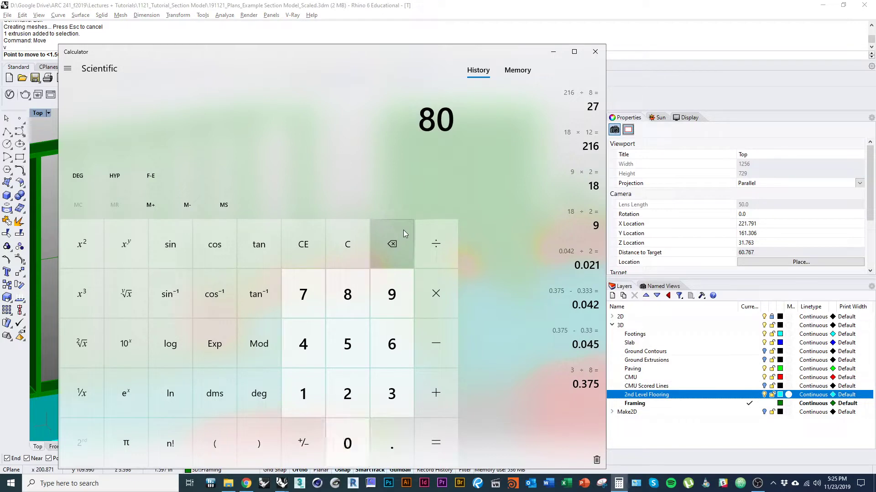
type("/12")
key("Return")
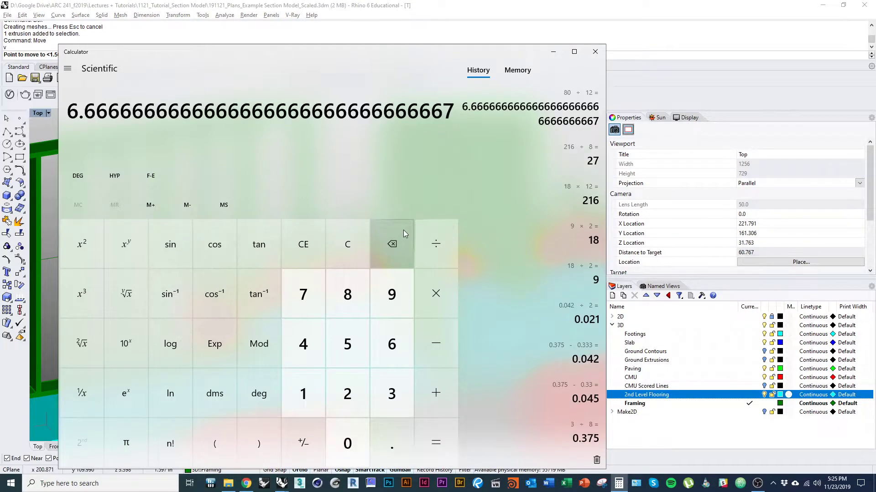
type("/2")
key("Return")
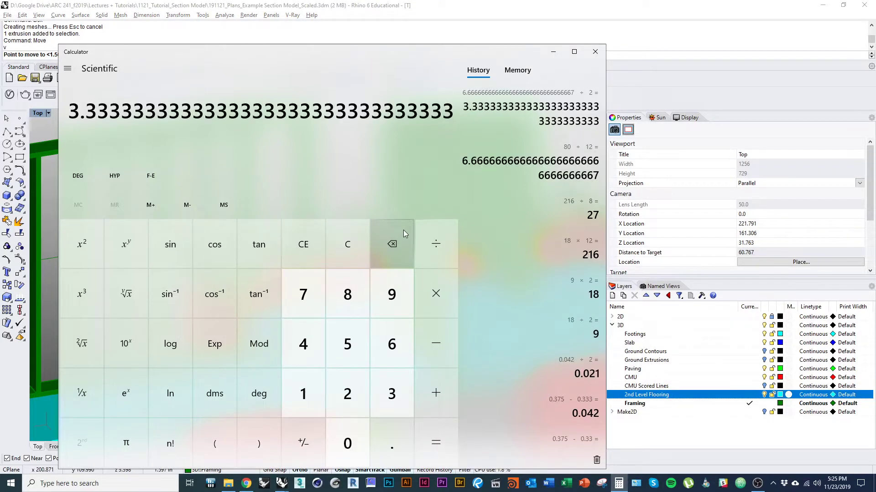
Return to Rhino, move the box up 3.333 inches as the door header and clear the selection
left_click(377, 4)
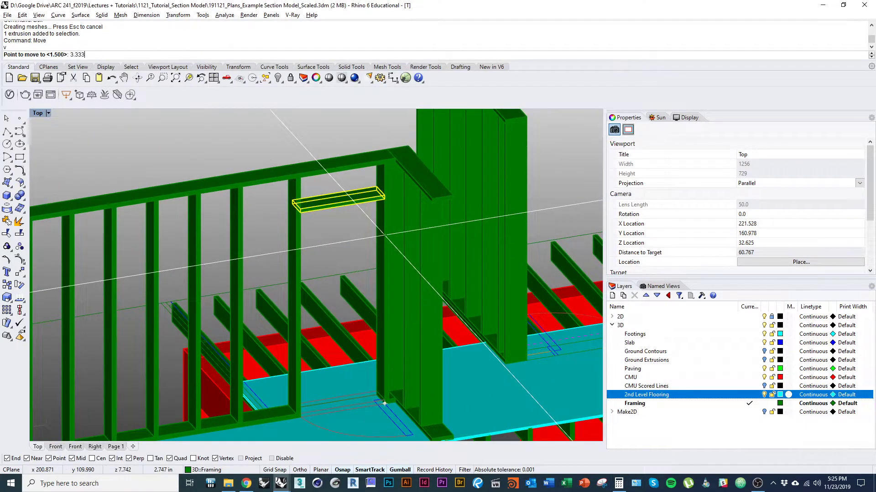
key("Return")
scroll(351, 255, "down", 3)
right_click_drag(354, 258, 259, 282)
key("Escape")
Examine the framing and the open span between the tall stud wall and the CMU end wall
scroll(285, 296, "up", 2)
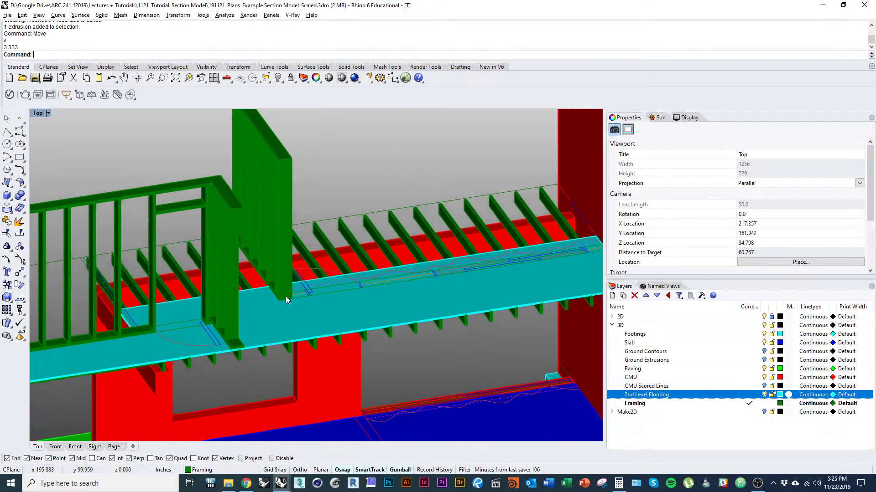
scroll(286, 297, "down", 2)
right_click_drag(272, 332, 235, 285)
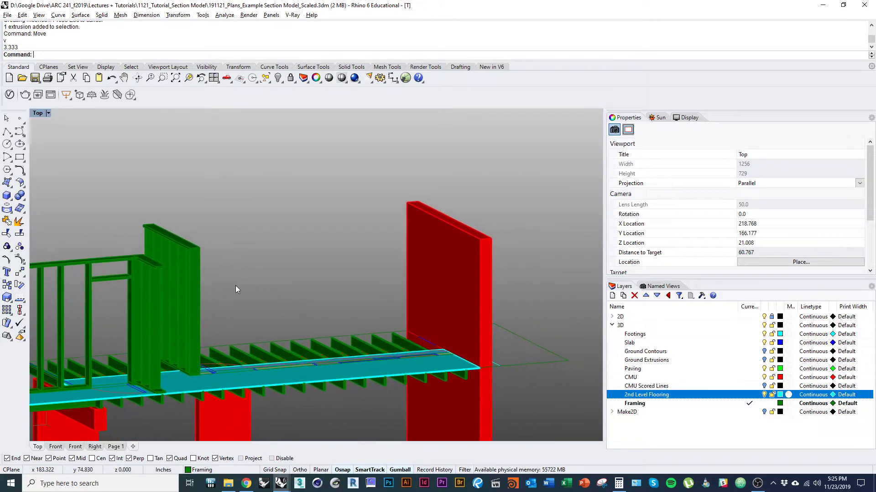
right_click_drag(373, 270, 334, 311)
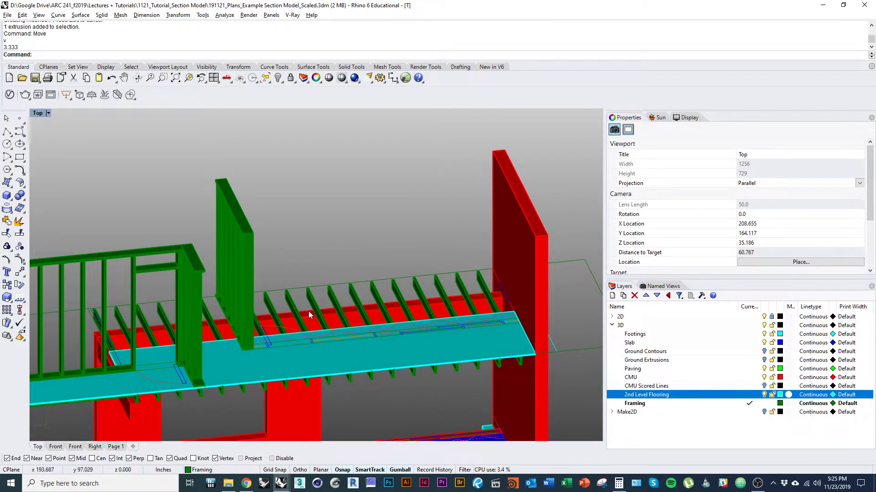
right_click_drag(478, 292, 367, 330)
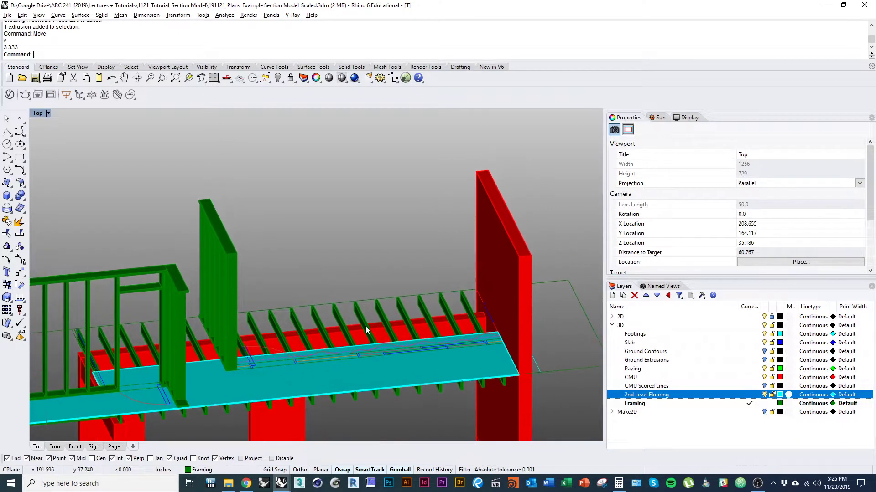
scroll(132, 310, "up", 4)
left_click(142, 281)
right_click_drag(196, 303, 175, 321, "shift")
scroll(183, 312, "up", 2)
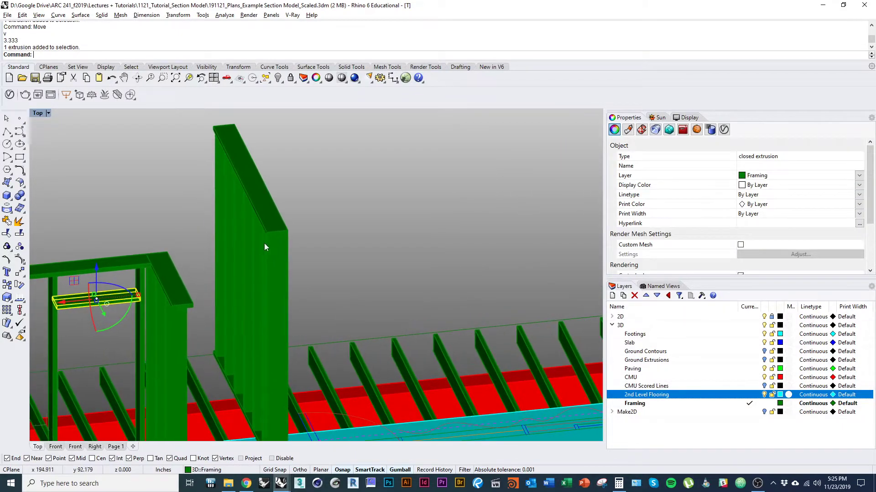
Rotate a copy of the tall stud wall's top plate about its front corner so it runs perpendicular toward the CMU end wall
left_click(268, 228)
right_click_drag(328, 229, 304, 246, "shift")
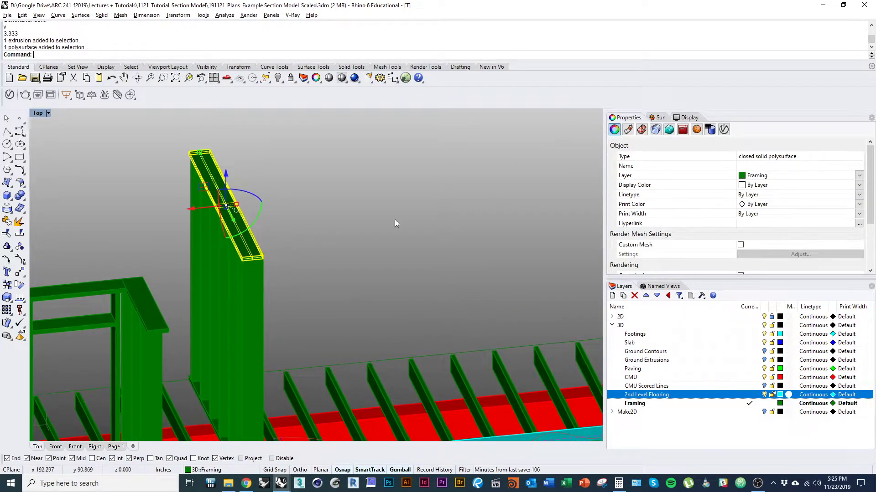
right_click_drag(399, 228, 313, 231, "shift")
right_click_drag(358, 315, 338, 321, "shift")
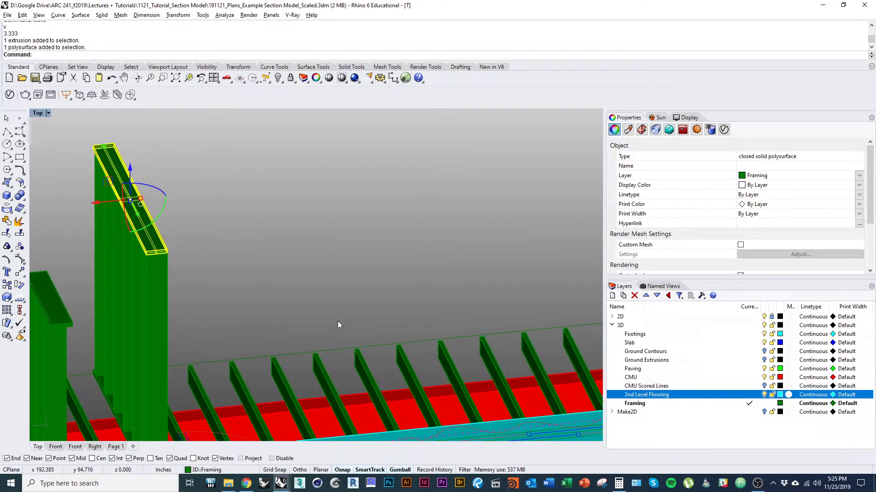
type("rotate")
key("Return")
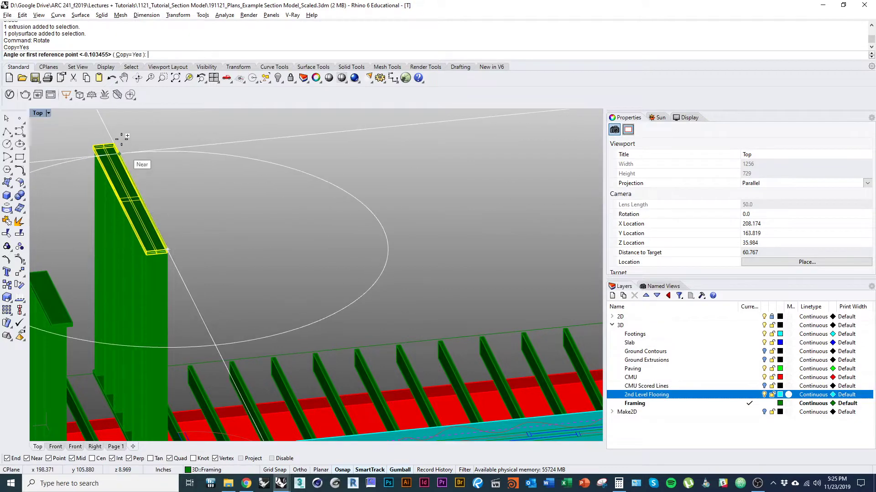
left_click(289, 235)
key("Return")
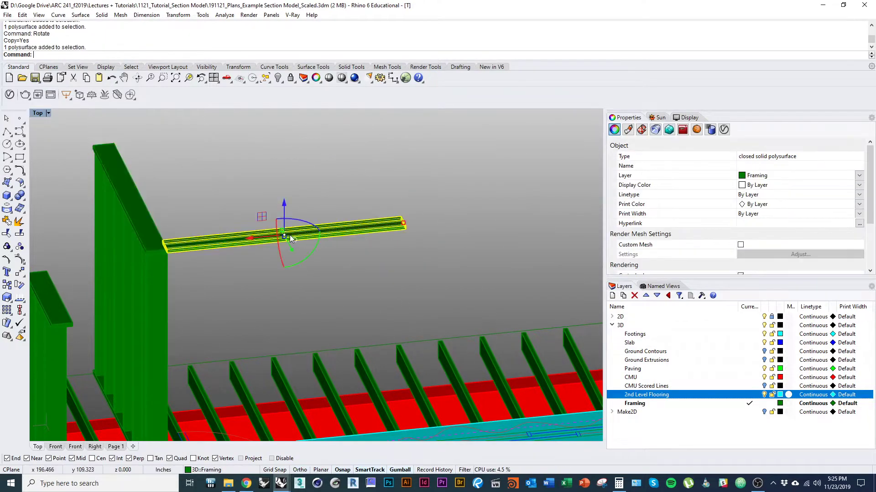
Extend the free end of the rotated top plate to the inner face of the CMU end wall
right_click_drag(378, 267, 259, 268)
scroll(259, 268, "down", 4)
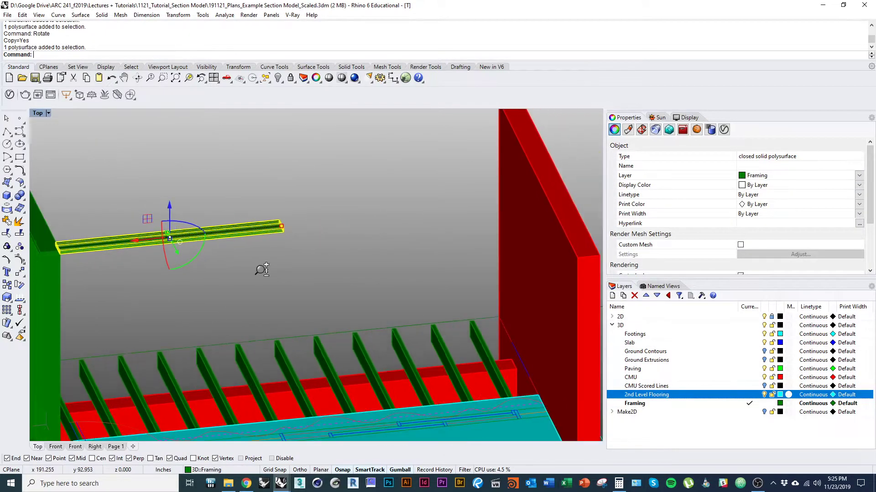
right_click_drag(294, 231, 327, 253)
scroll(324, 267, "up", 2)
key("Escape")
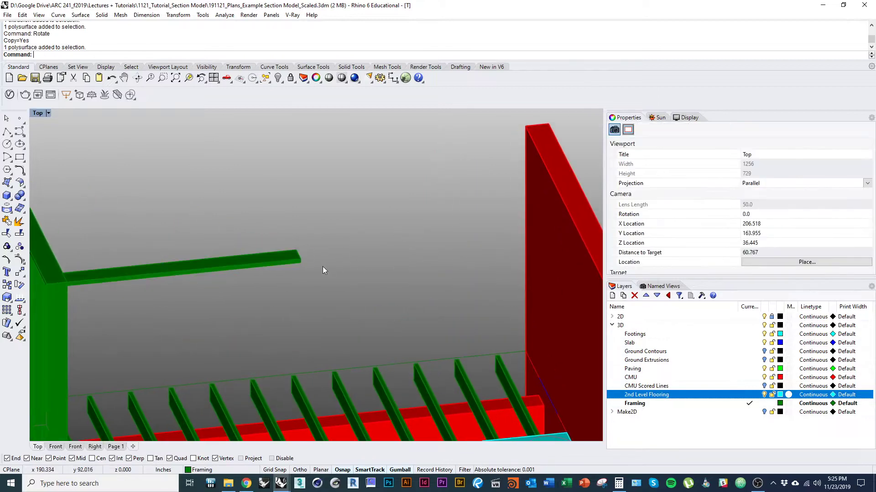
left_click_drag(331, 285, 332, 288, "ctrl+shift")
right_click_drag(327, 273, 278, 289)
scroll(277, 289, "up", 5)
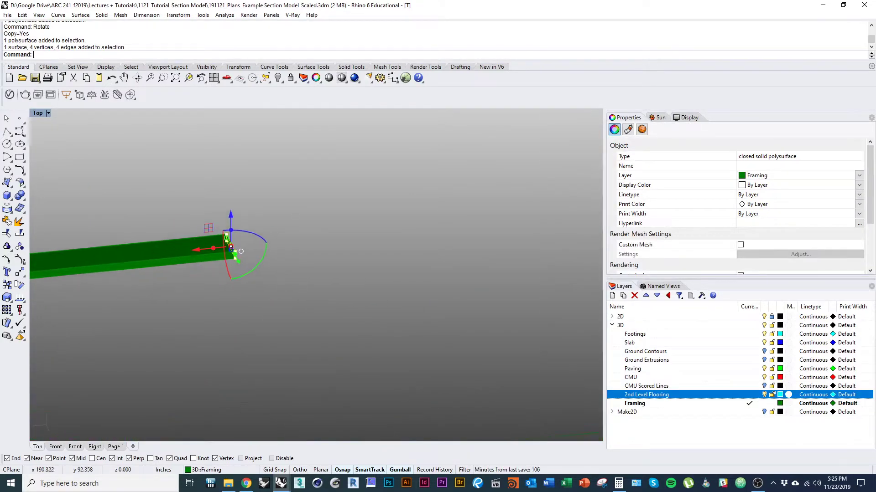
type("m")
key("Return")
scroll(240, 261, "down", 4)
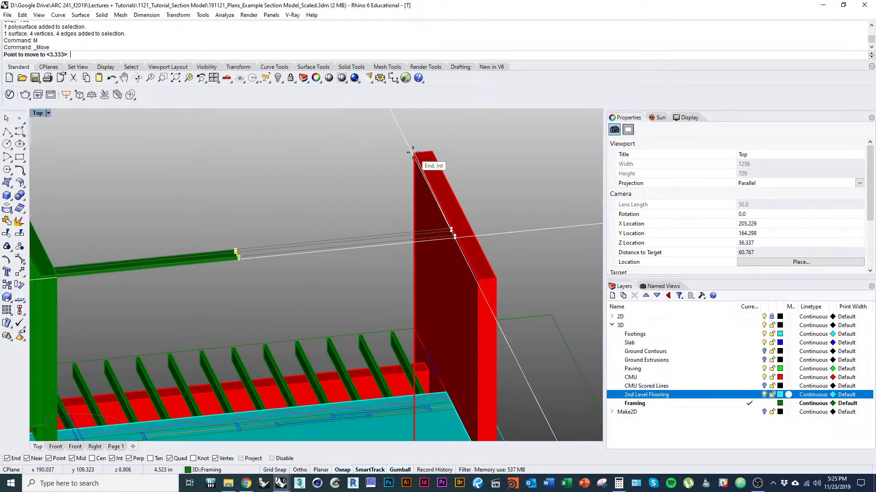
left_click(376, 201)
right_click_drag(376, 201, 384, 193, "ctrl+shift")
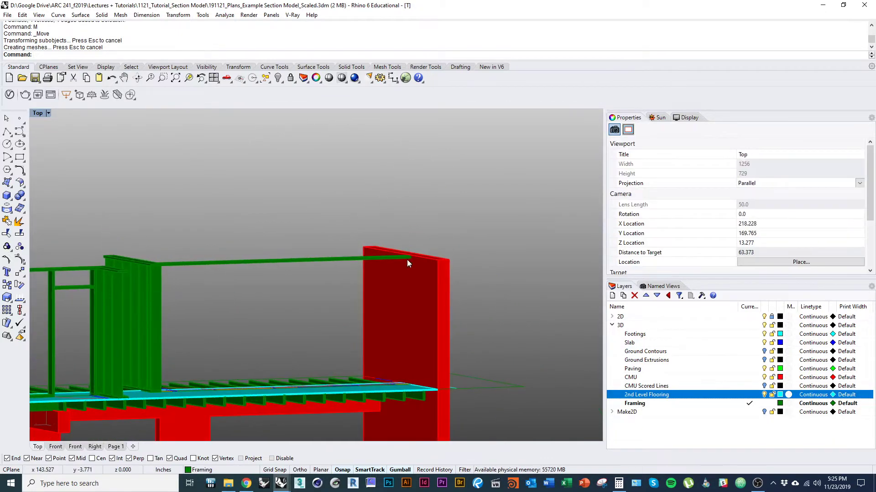
scroll(416, 270, "down", 1)
right_click_drag(406, 259, 362, 288)
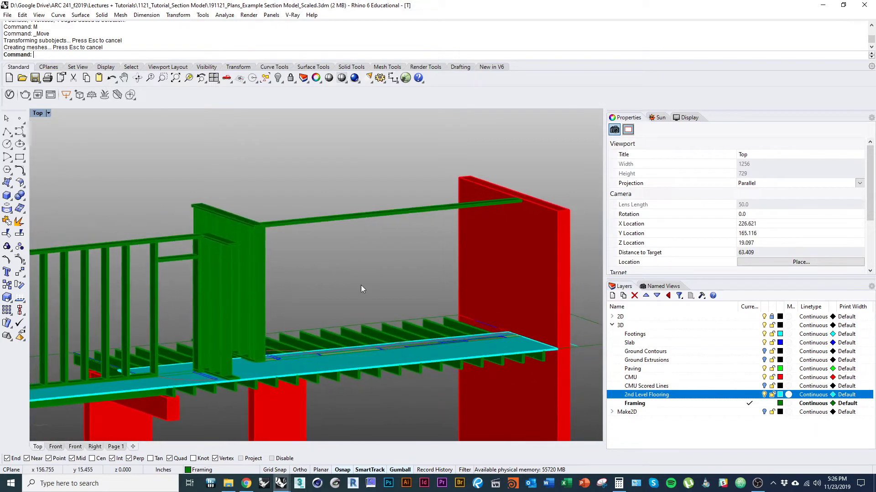
Copy the door header from the lower stud wall to the tall stud wall's front corner, beneath the new top plate
left_click(180, 261)
scroll(187, 269, "up", 3)
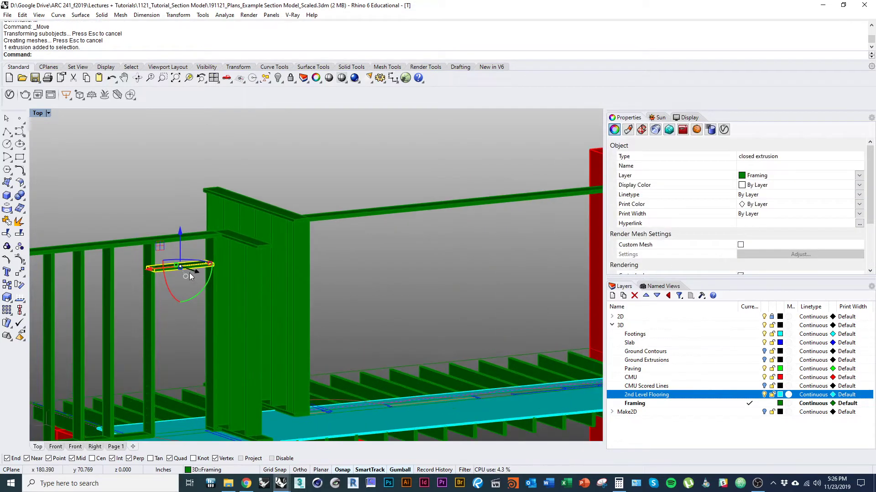
type("copy")
key("Return")
right_click_drag(205, 262, 149, 297, "ctrl+shift")
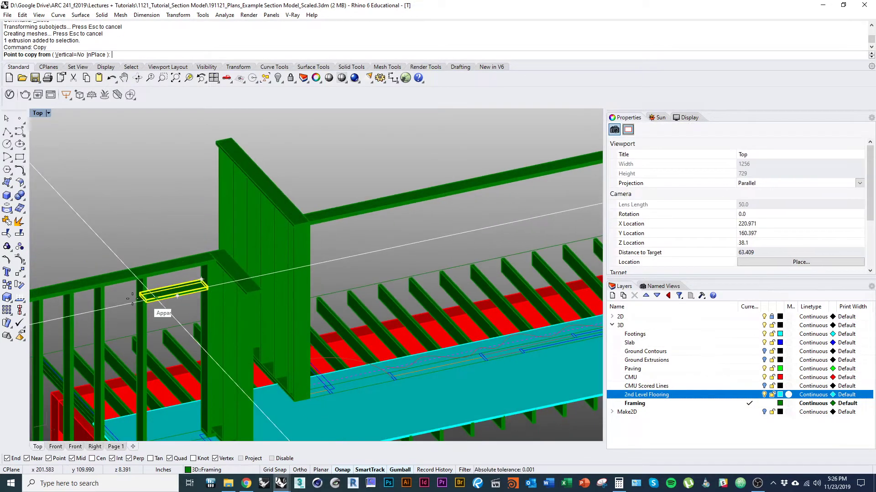
scroll(139, 295, "up", 9)
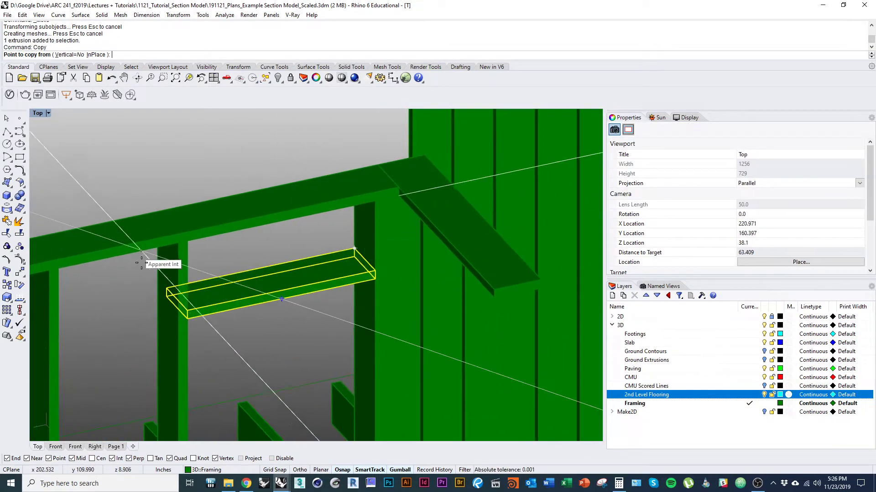
left_click(178, 231)
scroll(178, 232, "down", 5)
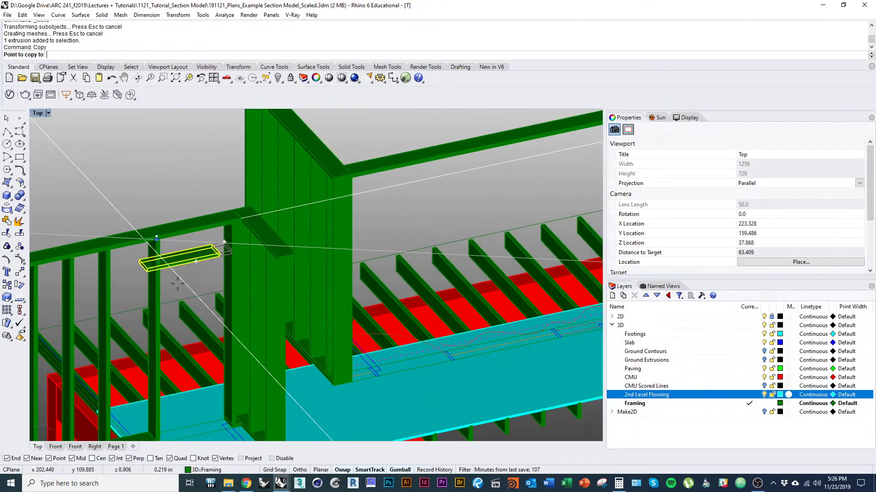
scroll(317, 174, "up", 6)
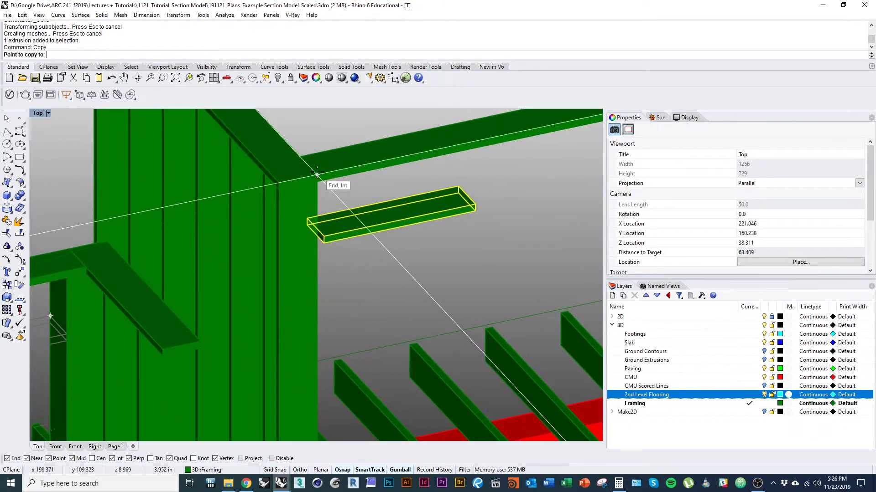
left_click(317, 174)
key("Return")
scroll(268, 272, "down", 6)
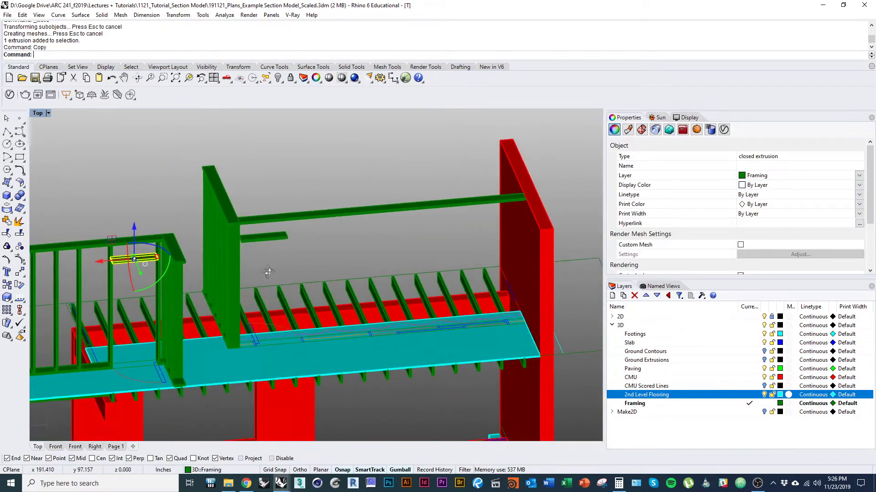
Stretch the copied header in one direction with Scale1D so its near end meets the tall stud wall's face
right_click_drag(269, 272, 261, 249, "ctrl+shift")
scroll(262, 247, "up", 6)
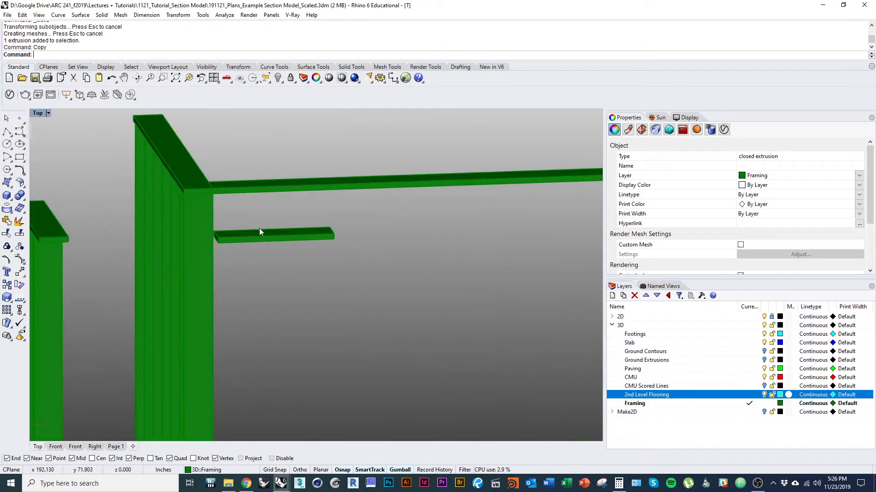
scroll(281, 255, "up", 2)
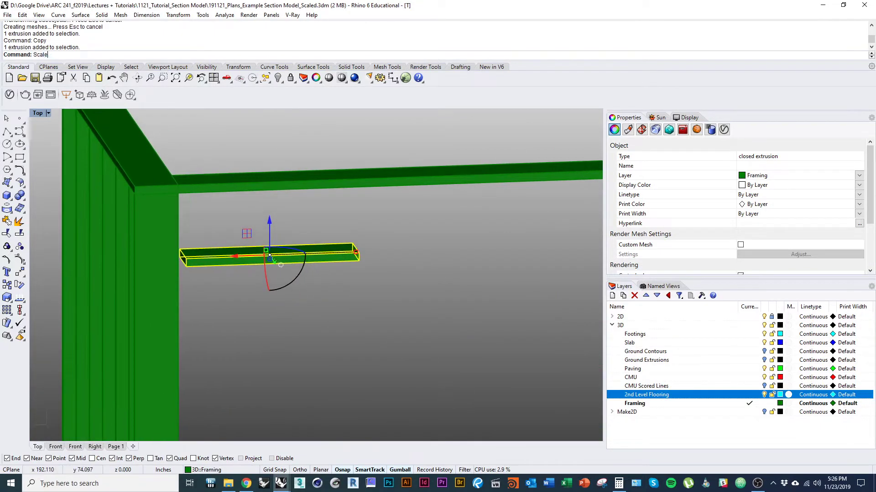
key("Return")
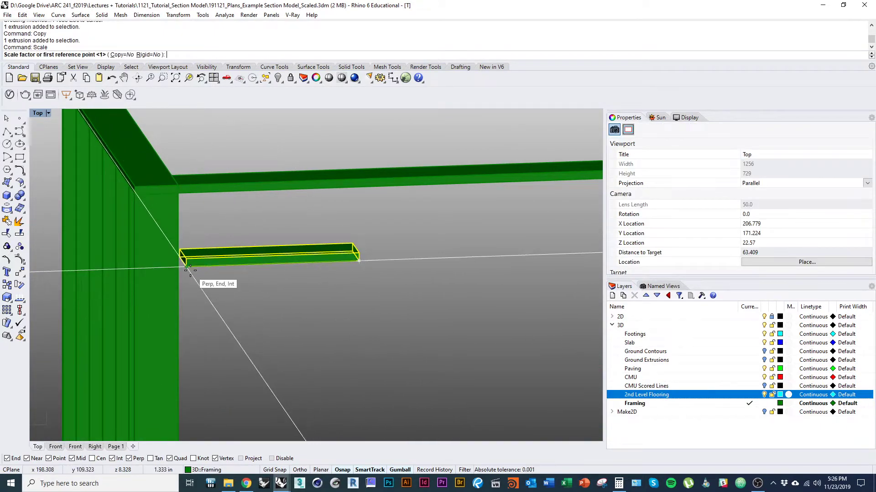
key("Escape")
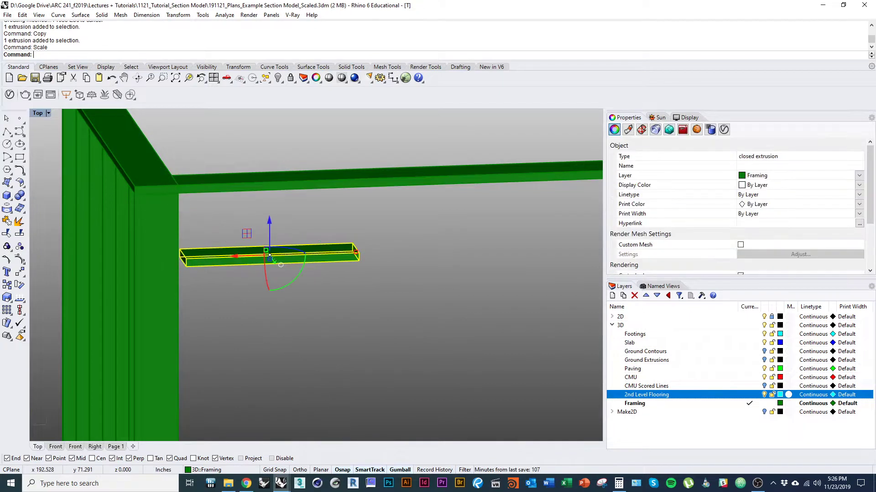
type("Scale1D")
key("Return")
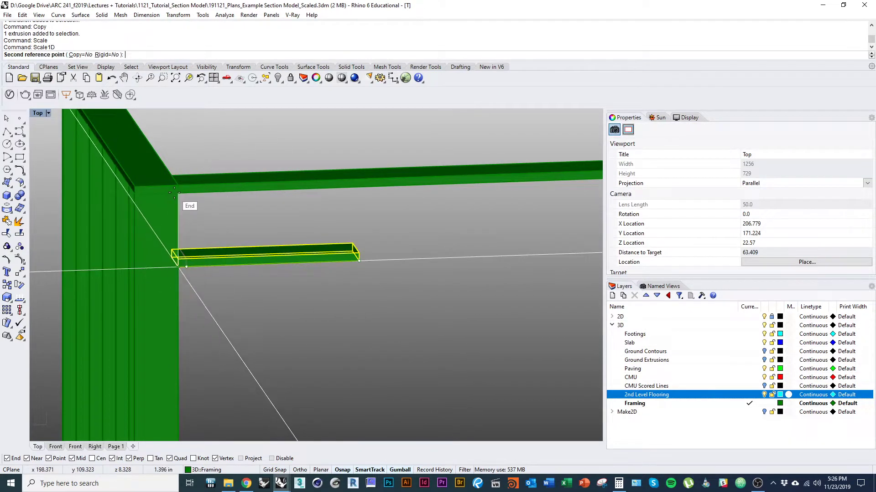
left_click(177, 194)
scroll(178, 203, "down", 5)
right_click_drag(187, 241, 149, 274)
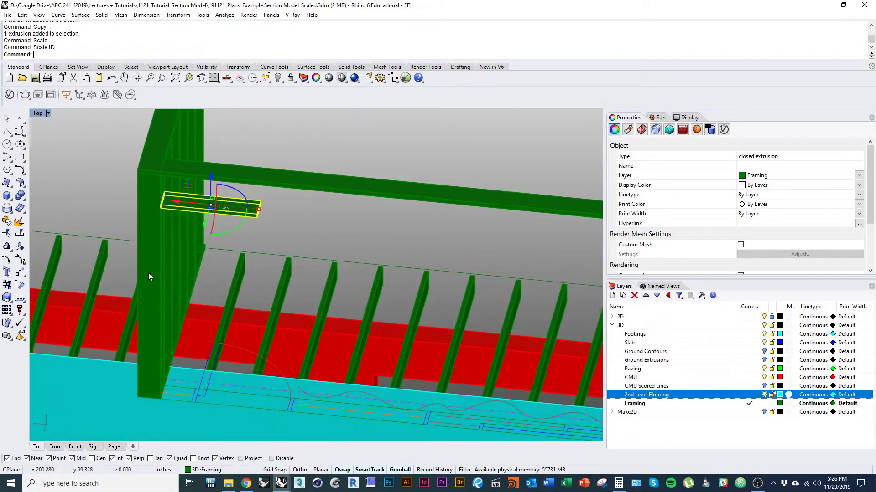
Extend the header's free end with Scale1D to the inner face of the CMU end wall and clear the selection
key("Return")
left_click(161, 209)
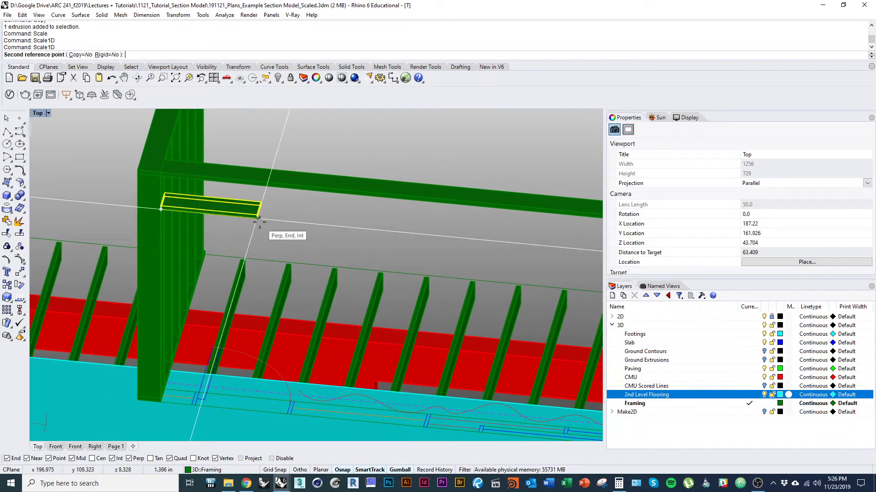
scroll(260, 223, "down", 5)
right_click_drag(329, 253, 294, 226)
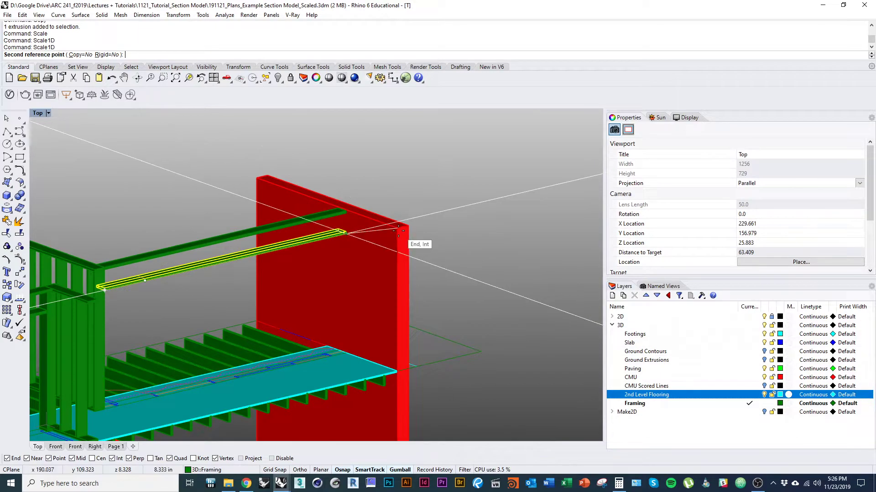
left_click(398, 231)
scroll(399, 256, "down", 2)
right_click_drag(393, 256, 264, 238)
key("Escape")
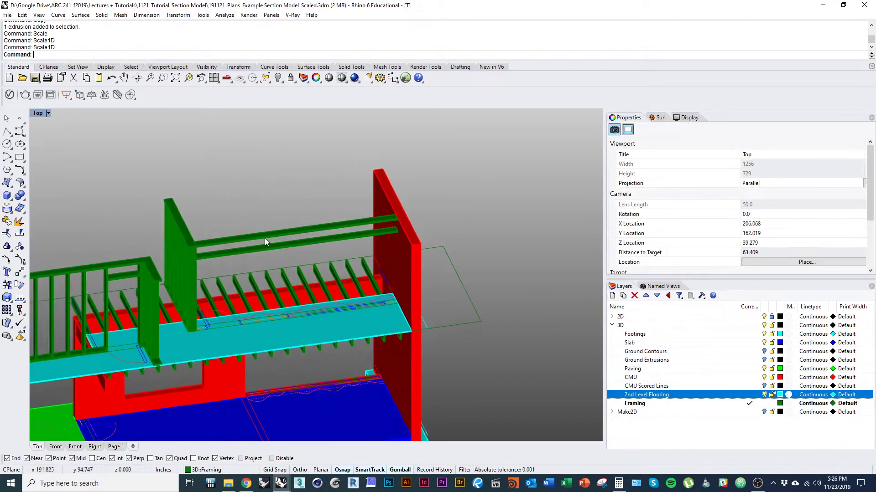
Select the three regular studs of the lower wall that stand next to the stud bordering the door opening
scroll(219, 253, "up", 6)
right_click_drag(203, 233, 307, 270)
left_click(266, 278)
left_click(209, 278, "shift")
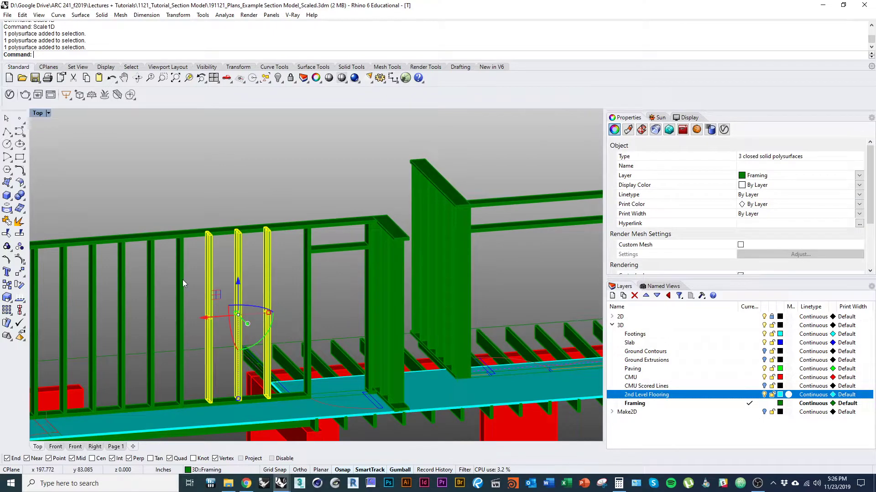
left_click(184, 280, "shift")
scroll(229, 280, "up", 3)
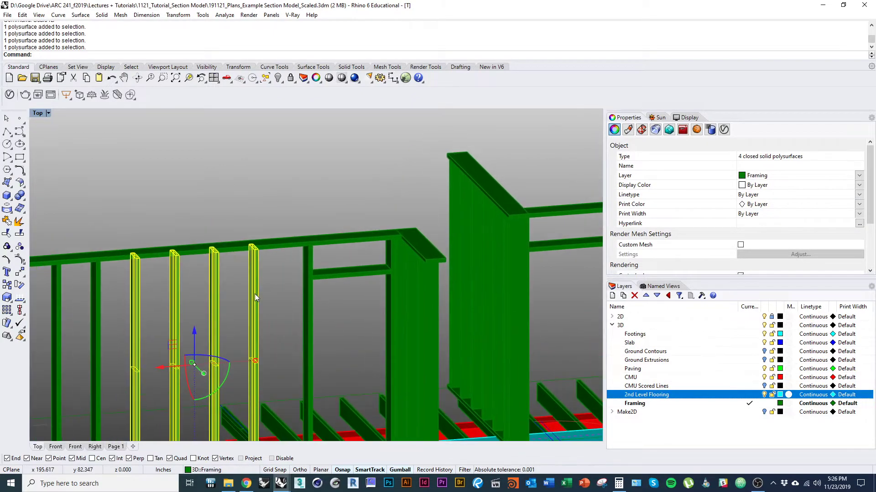
right_click_drag(158, 303, 160, 321)
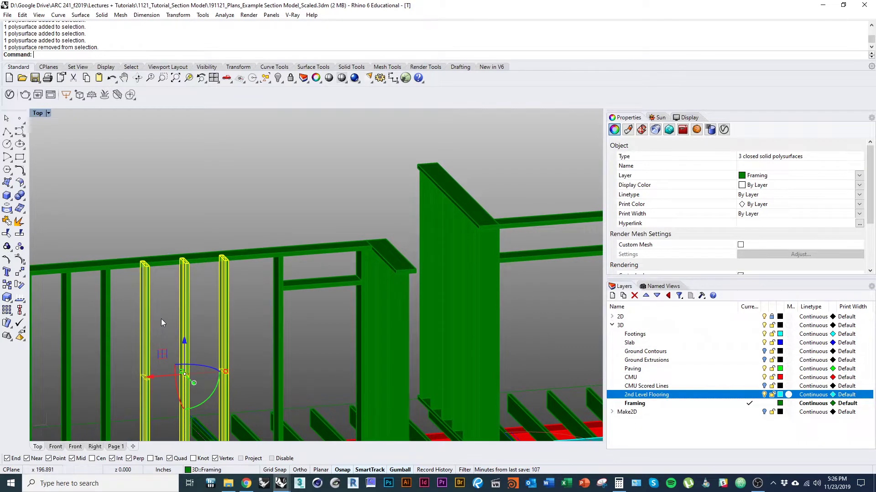
type("Copy")
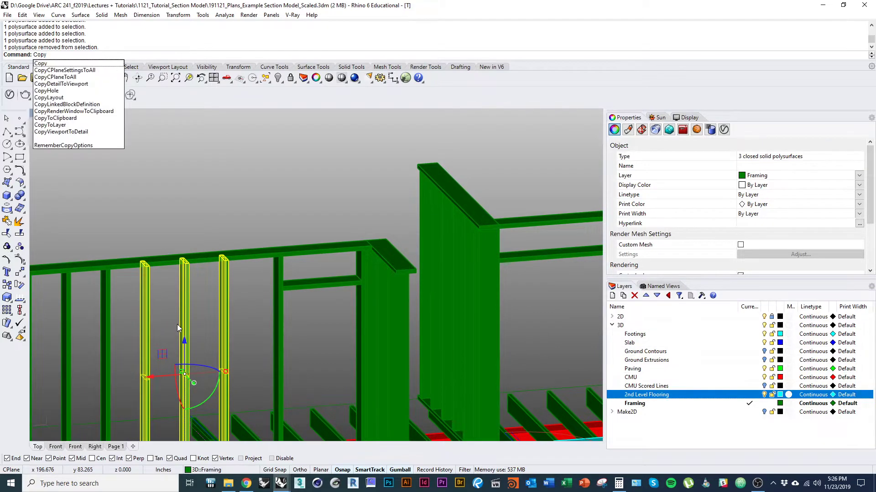
key("Return")
scroll(134, 296, "up", 10)
key("ctrl+alt+w")
left_click(66, 216)
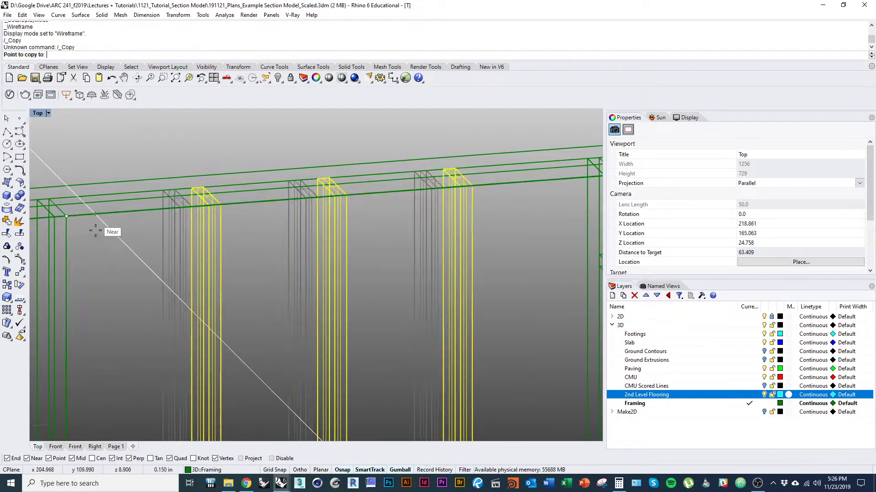
scroll(96, 231, "down", 7)
right_click_drag(310, 259, 135, 264)
scroll(155, 259, "down", 3)
key("Escape")
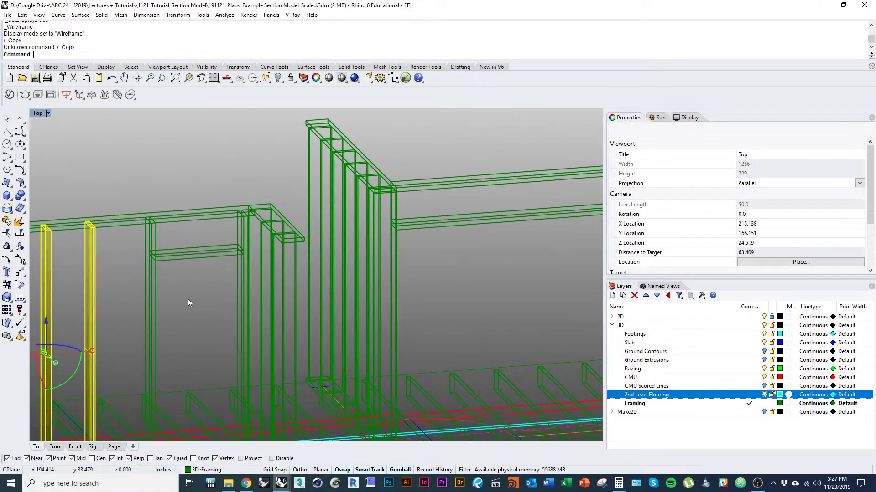
Copy the three selected studs along the joist line into the span beside the tall stud wall, using joist corners as references, and show the model shaded
right_click_drag(188, 299, 177, 274, "ctrl+shift")
scroll(217, 224, "down", 3)
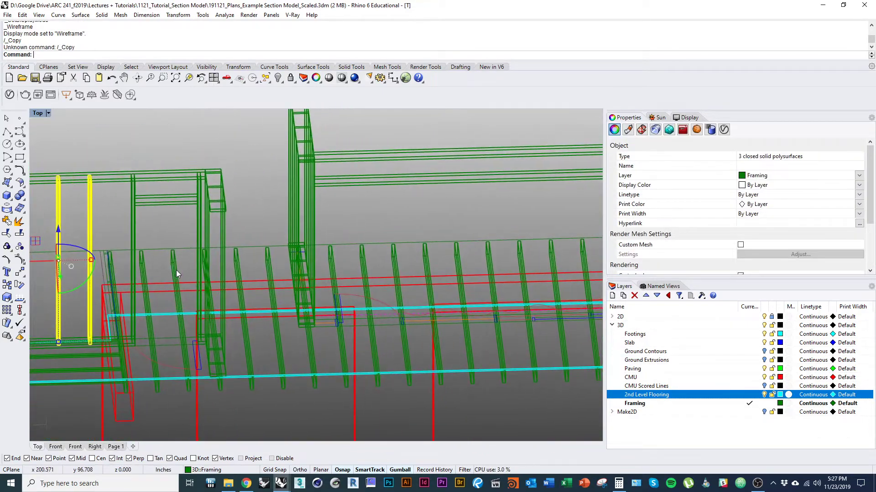
key("Return")
scroll(120, 221, "up", 5)
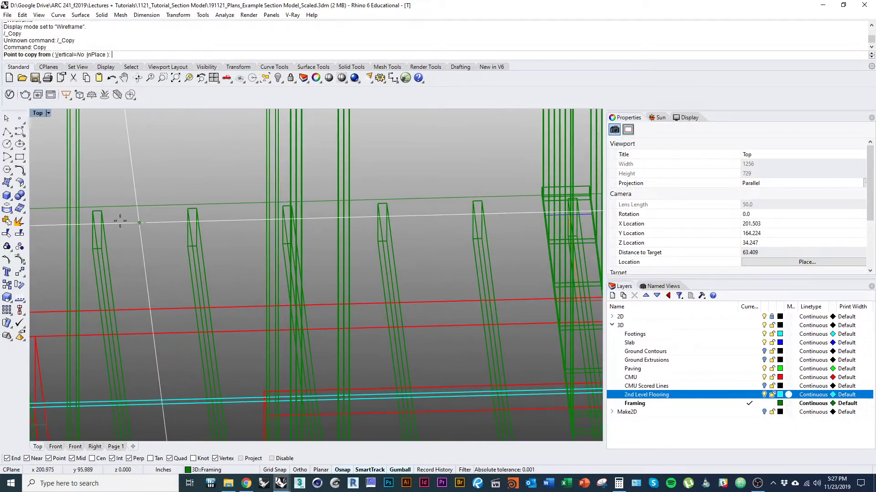
scroll(103, 220, "down", 8)
right_click_drag(279, 261, 108, 274)
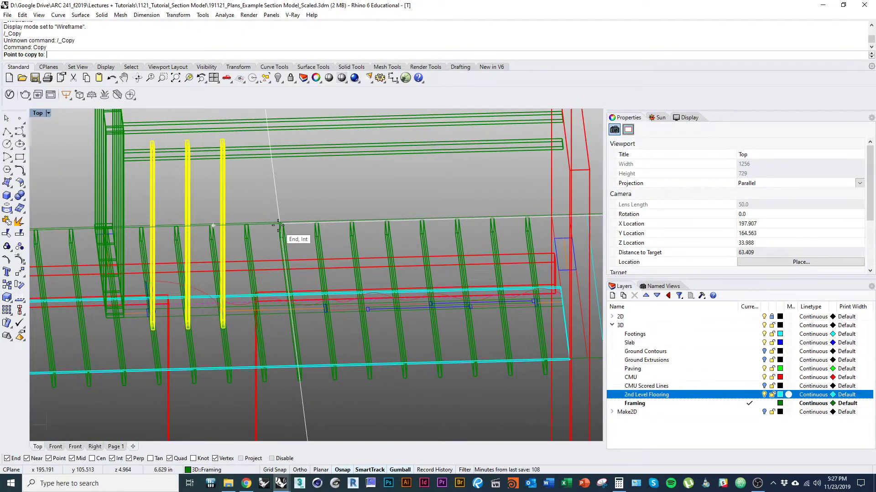
scroll(289, 225, "up", 4)
left_click(293, 220)
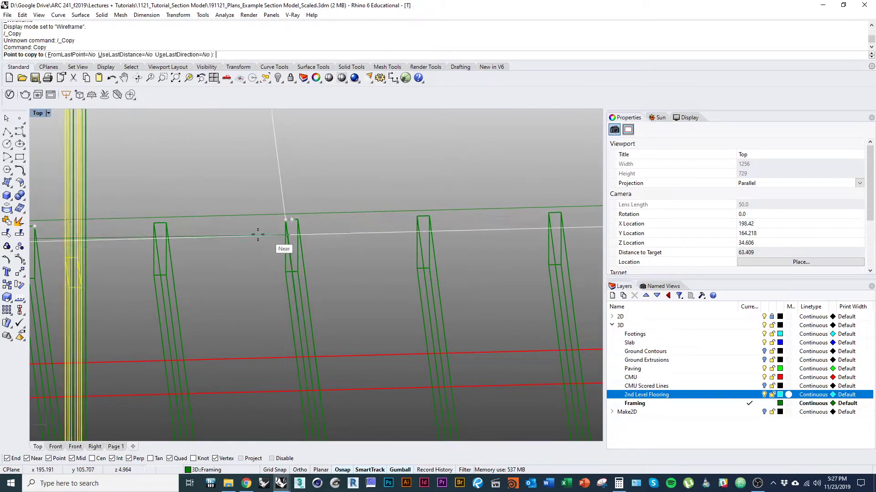
key("Return")
scroll(262, 290, "down", 12)
key("ctrl+alt+s")
Move the three copied studs perpendicular to the header so their front faces line up with the header and top plate
scroll(242, 284, "up", 6)
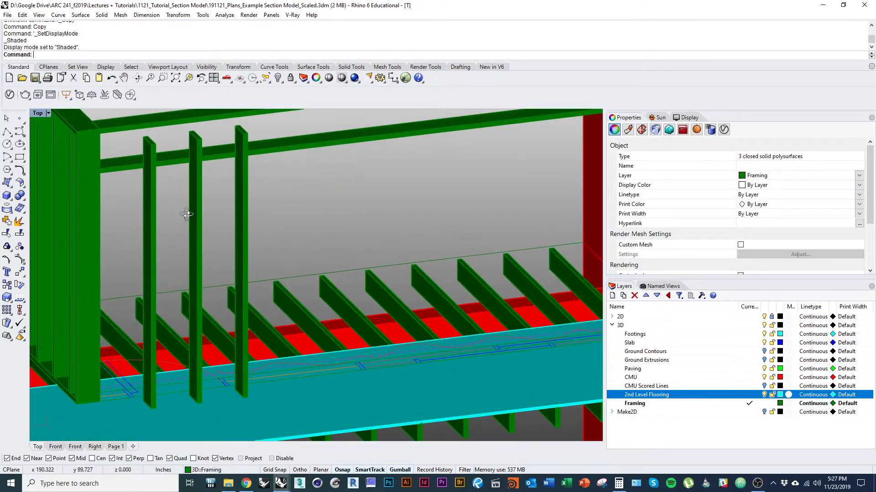
left_click(274, 256, "shift")
scroll(273, 261, "up", 3)
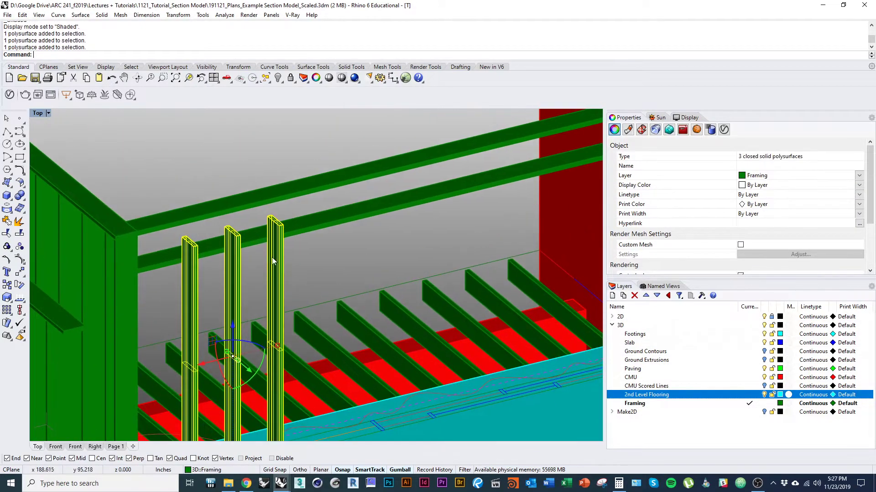
scroll(282, 245, "up", 5)
left_click(293, 234)
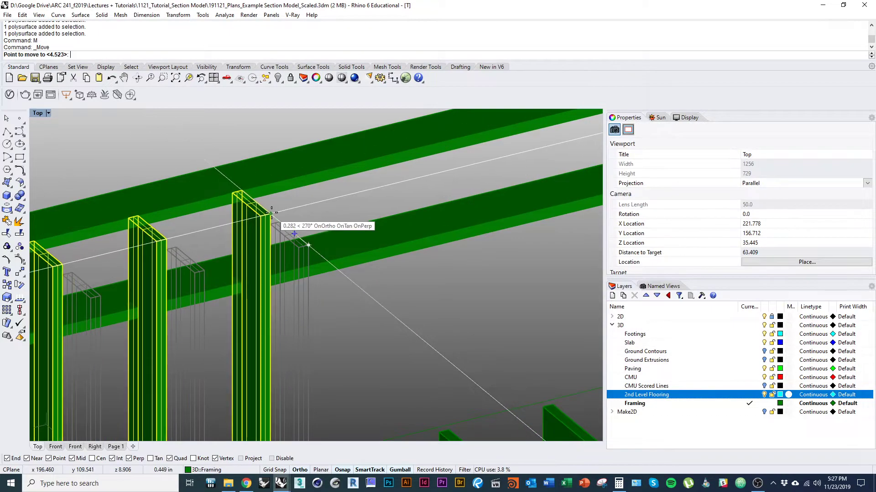
left_click(272, 210)
scroll(280, 226, "down", 5)
Shorten the three studs from below with Scale1D to fit between the header and the top plate, and clear the selection
type("S")
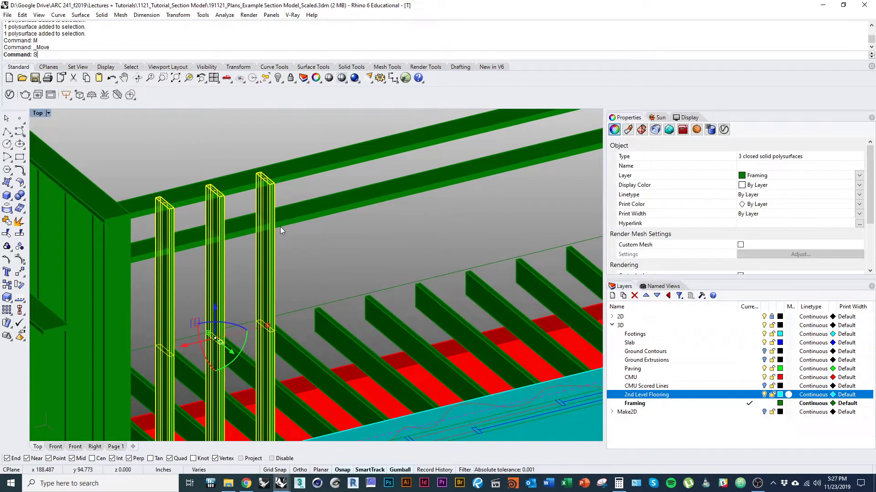
type("cale1D")
key("Return")
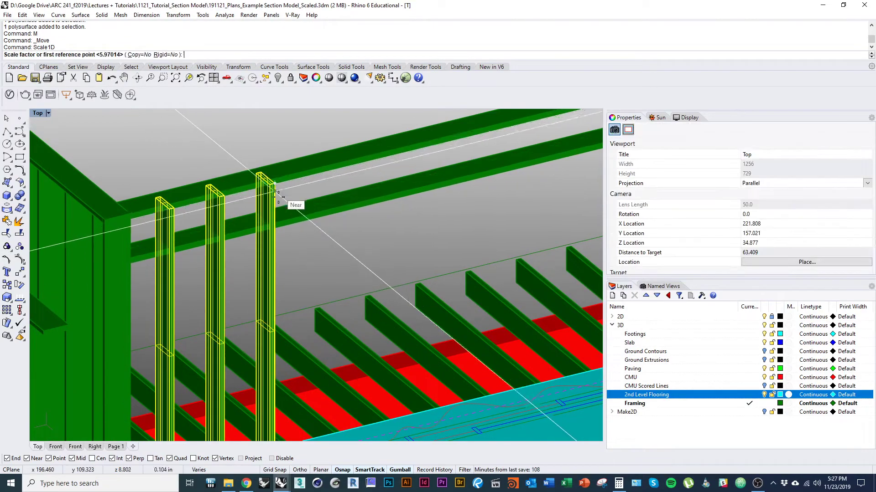
scroll(278, 197, "down", 4)
scroll(273, 301, "up", 5)
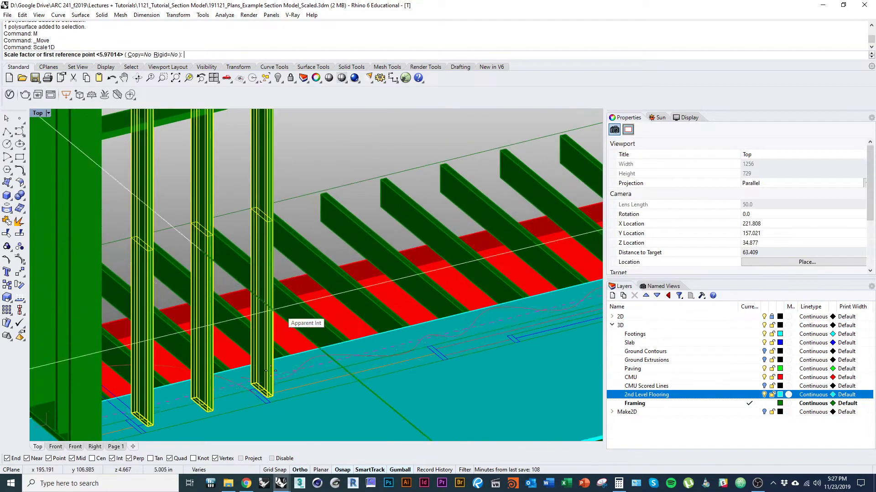
left_click(274, 395)
scroll(272, 290, "down", 3)
right_click_drag(287, 149, 261, 226, "shift")
left_click(302, 201)
scroll(290, 214, "down", 5)
left_click(305, 236)
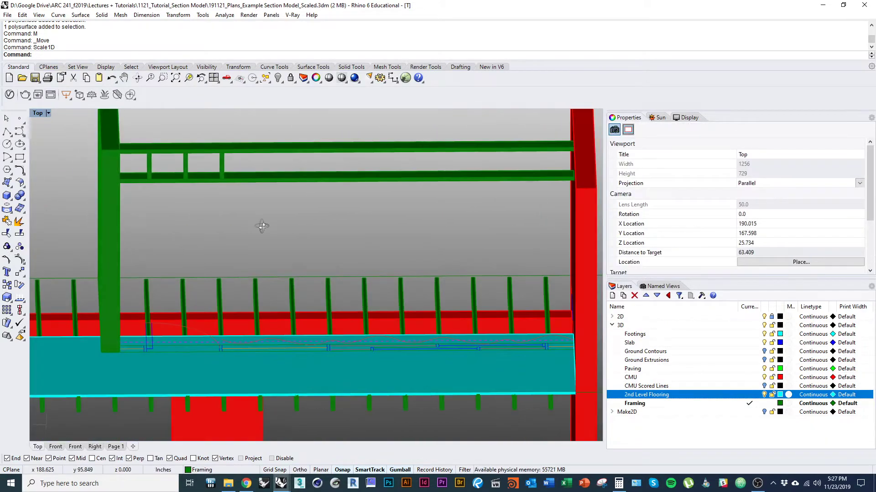
Check the wall and opening layout in a wireframe plan view and return to a shaded 3D view of the header framing
type("Top")
key("Return")
key("ctrl+alt+w")
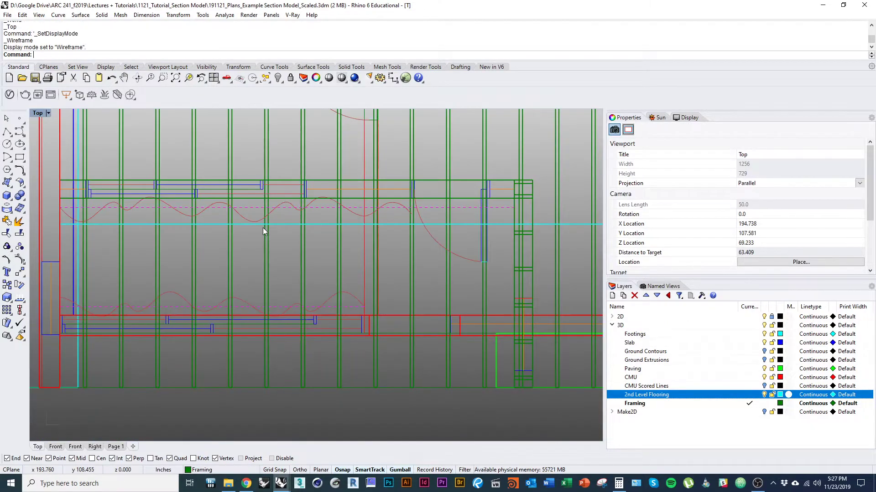
right_click_drag(315, 245, 223, 250)
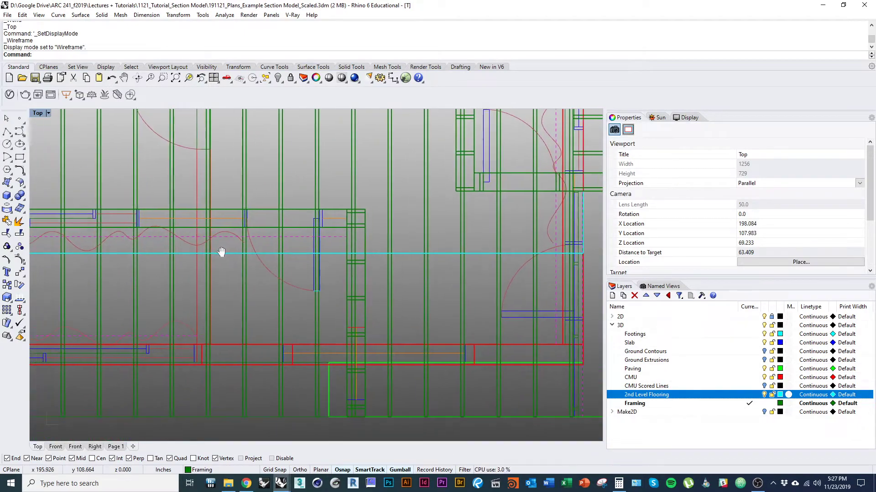
right_click_drag(265, 212, 273, 148, "ctrl")
mouse_move(283, 240)
right_mouse_down("ctrl")
mouse_move(291, 265)
mouse_move(383, 312)
mouse_move(378, 299)
right_mouse_up("ctrl")
mouse_move(484, 287)
right_mouse_down("ctrl+shift")
mouse_move(365, 228)
mouse_move(384, 237)
mouse_move(299, 269)
right_mouse_up("ctrl+shift")
key("ctrl+alt+s")
right_click_drag(297, 266, 296, 232, "ctrl")
mouse_move(297, 231)
right_mouse_down("ctrl+shift")
mouse_move(300, 196)
mouse_move(323, 233)
right_mouse_up("ctrl+shift")
right_click_drag(323, 232, 356, 214, "ctrl+shift")
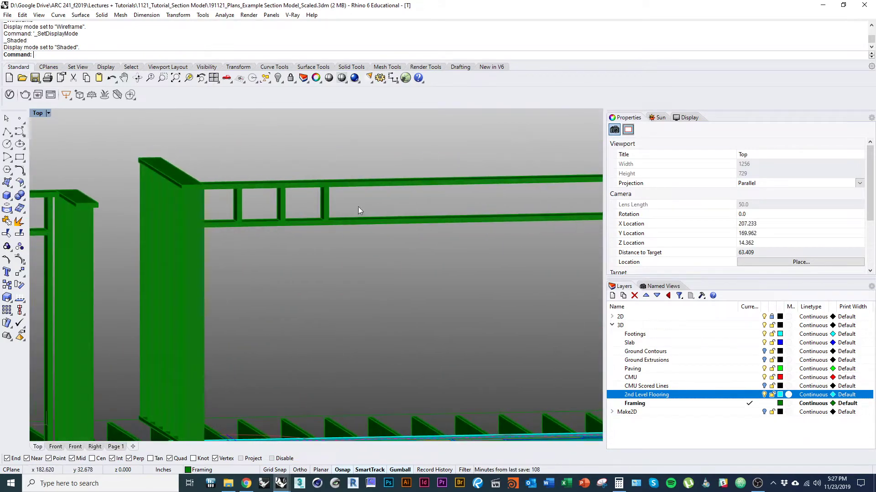
Copy the last two short studs repeatedly along the header at the same spacing until they reach the CMU wall
left_click(325, 206)
scroll(283, 211, "up", 2)
left_click(284, 203, "shift")
scroll(238, 174, "up", 5)
type("co")
key("Return")
right_click_drag(237, 163, 266, 251, "ctrl+shift")
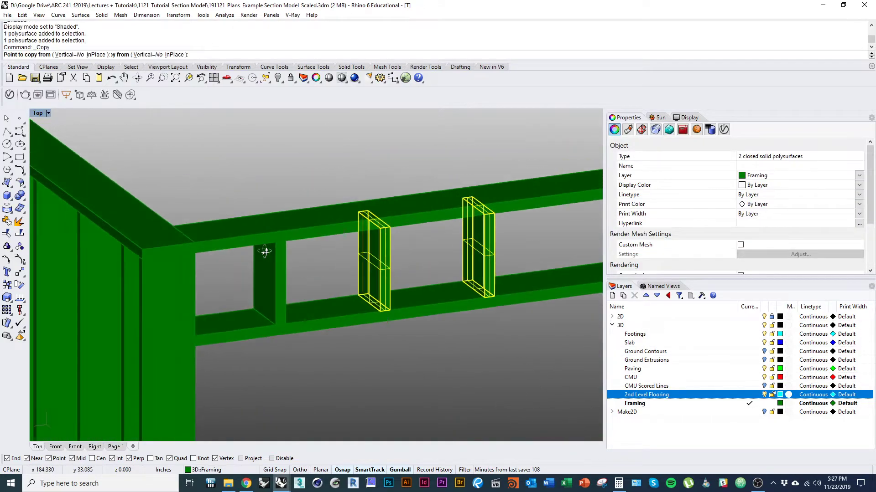
scroll(287, 283, "down", 4)
right_click_drag(297, 293, 199, 230)
scroll(195, 233, "down", 2)
left_click(176, 231)
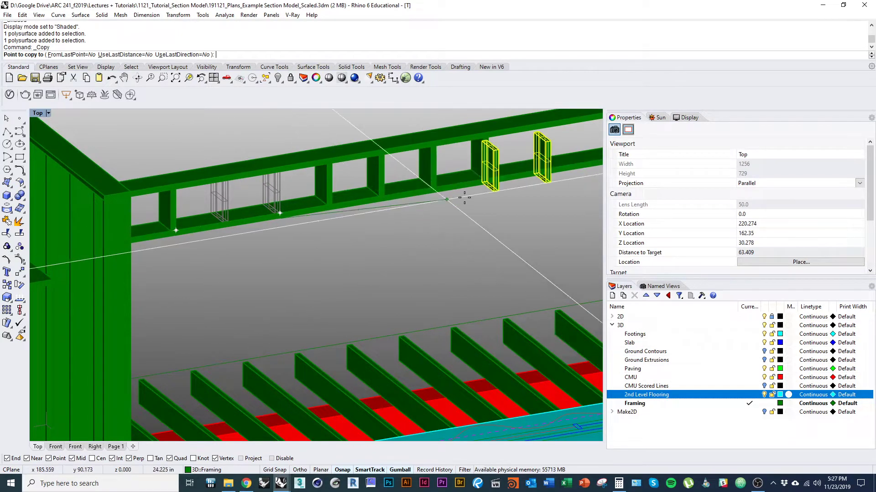
right_click_drag(492, 187, 320, 219)
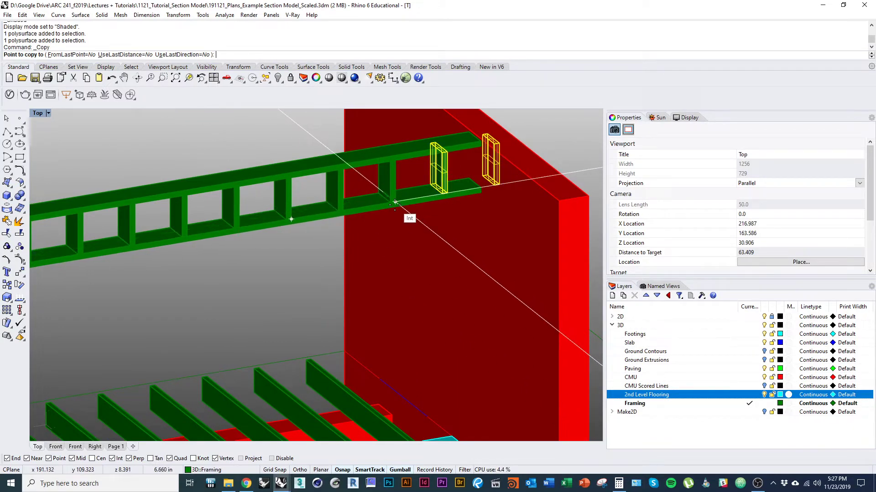
left_click(395, 202)
right_click(394, 202)
Move the stud that overshoots the header back to the header's end at the CMU wall, and show the model shaded
scroll(420, 239, "down", 8)
scroll(441, 231, "up", 6)
key("ctrl+alt+w")
right_click_drag(442, 231, 389, 202)
left_click(387, 196)
scroll(392, 210, "up", 3)
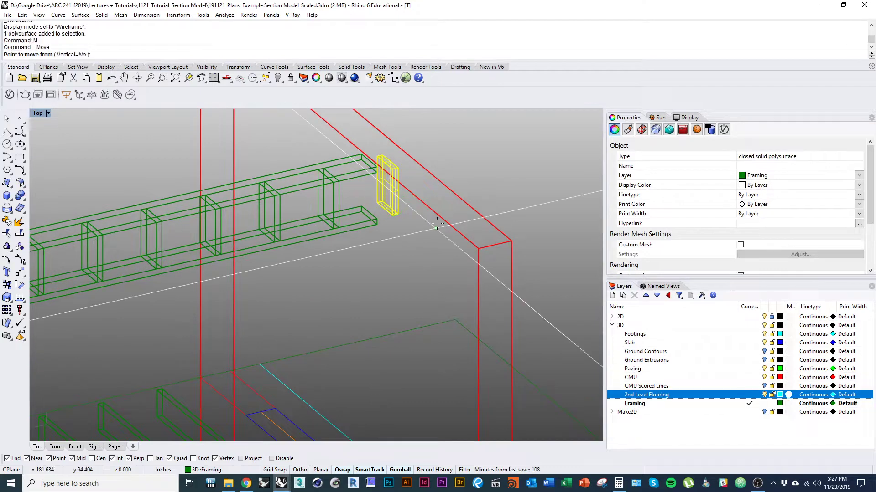
scroll(437, 224, "up", 3)
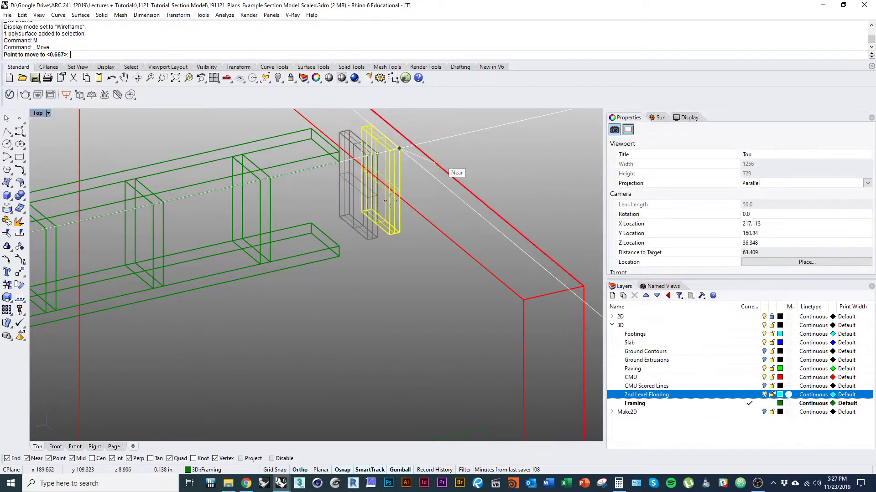
left_click(344, 153)
scroll(355, 204, "down", 8)
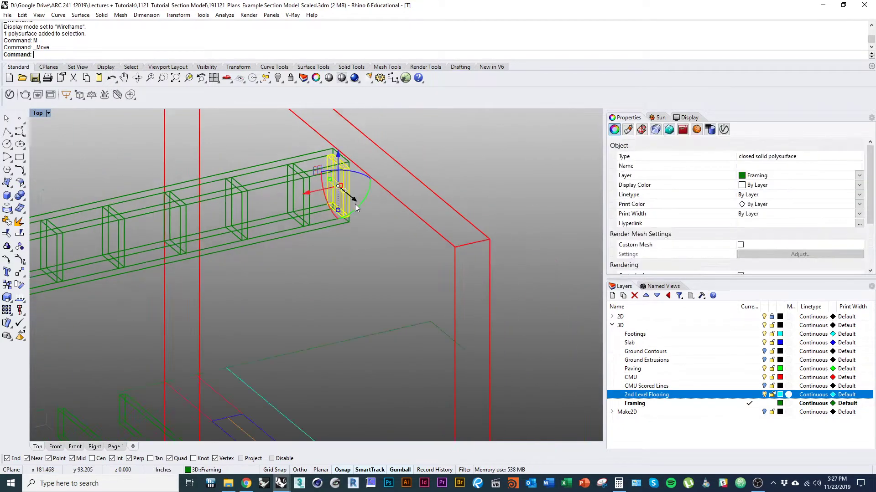
left_click(368, 246)
scroll(367, 230, "up", 4)
key("ctrl+alt+s")
scroll(365, 224, "down", 6)
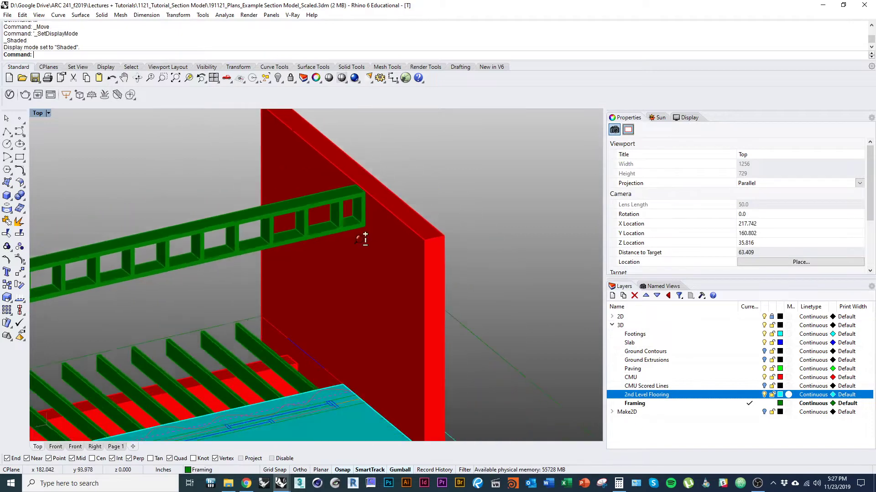
Examine the second-level wall framing, joists and flooring edges from several angles in wireframe and shaded display
right_click_drag(314, 259, 417, 244)
right_click_drag(292, 296, 445, 260, "ctrl+shift")
scroll(289, 303, "down", 3)
mouse_move(445, 260)
right_mouse_down("ctrl+shift")
mouse_move(371, 240)
mouse_move(392, 224)
mouse_move(306, 262)
mouse_move(321, 249)
mouse_move(434, 308)
right_mouse_up("ctrl+shift")
key("ctrl+alt+w")
scroll(508, 285, "up", 10)
right_click_drag(508, 284, 422, 255)
scroll(412, 319, "up", 7)
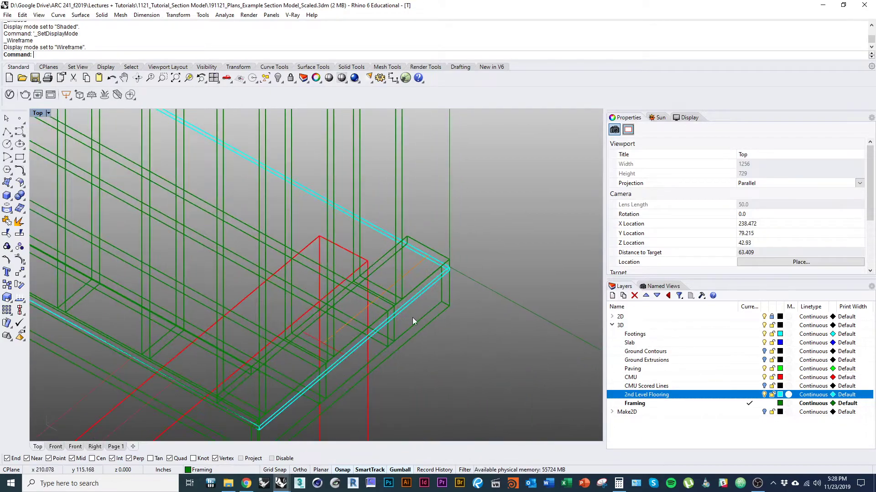
scroll(412, 321, "down", 10)
right_click_drag(403, 360, 547, 350)
scroll(414, 335, "down", 7)
right_click_drag(220, 195, 254, 203)
scroll(229, 204, "up", 10)
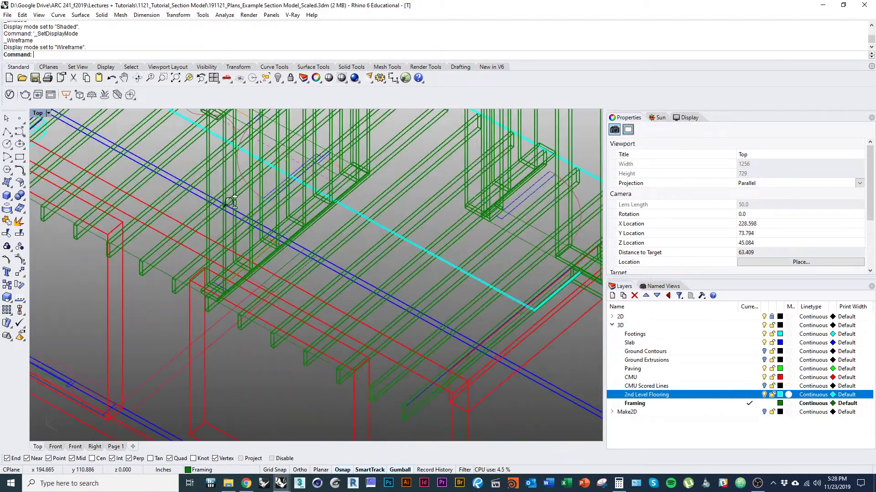
scroll(274, 257, "down", 9)
right_click_drag(137, 146, 224, 273)
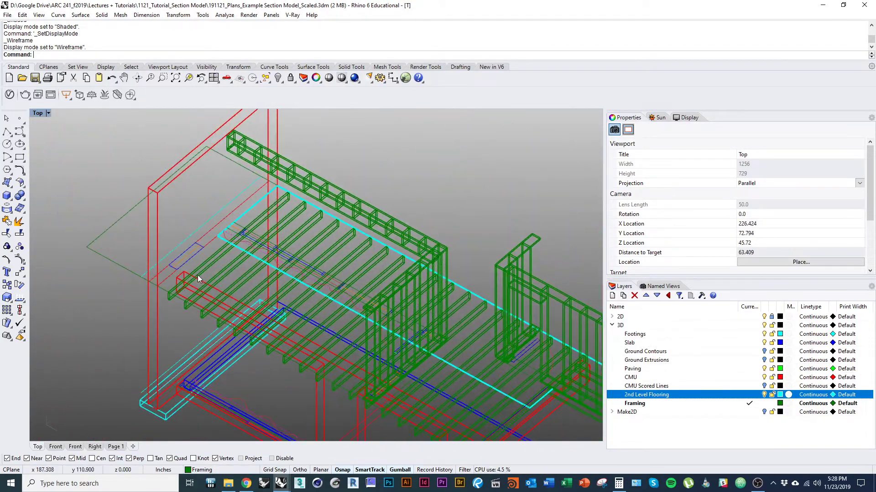
scroll(198, 275, "down", 10)
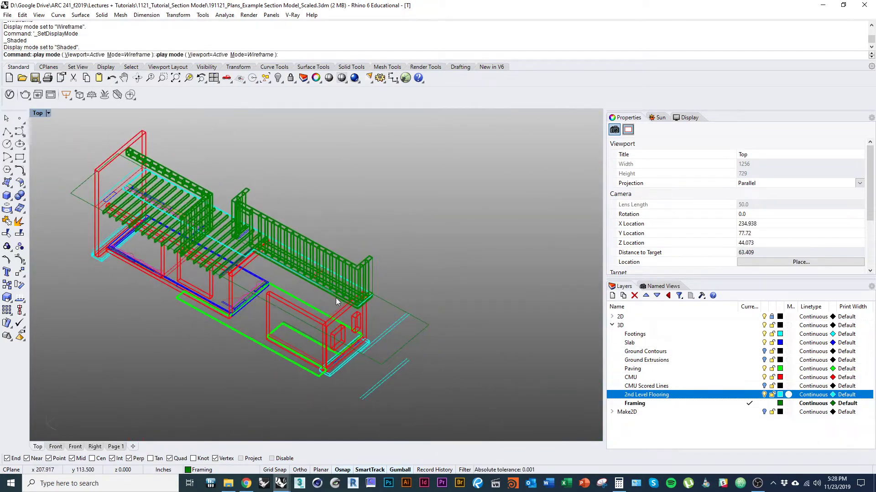
right_click_drag(330, 266, 319, 275)
scroll(319, 275, "up", 7)
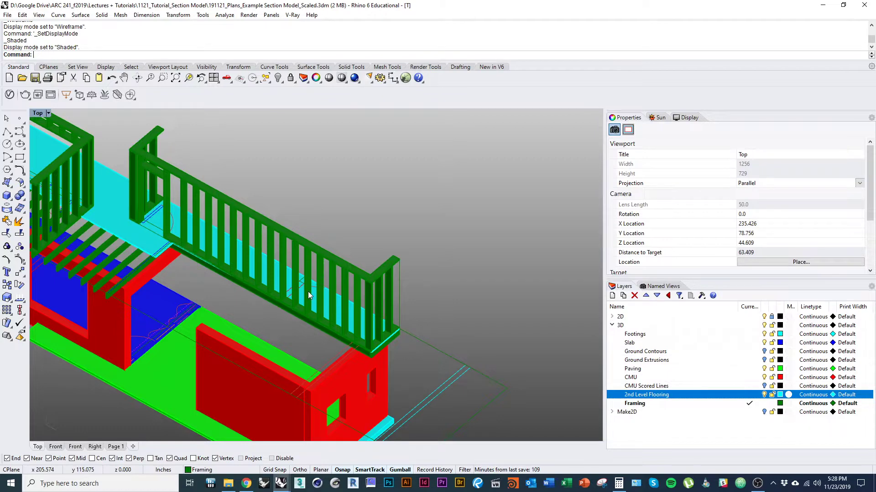
right_click_drag(227, 260, 319, 323)
scroll(208, 249, "up", 4)
mouse_move(208, 249)
right_mouse_down()
mouse_move(263, 303)
mouse_move(290, 304)
mouse_move(279, 303)
right_mouse_up()
right_click_drag(219, 286, 250, 310)
scroll(250, 311, "up", 1)
scroll(250, 311, "up", 1)
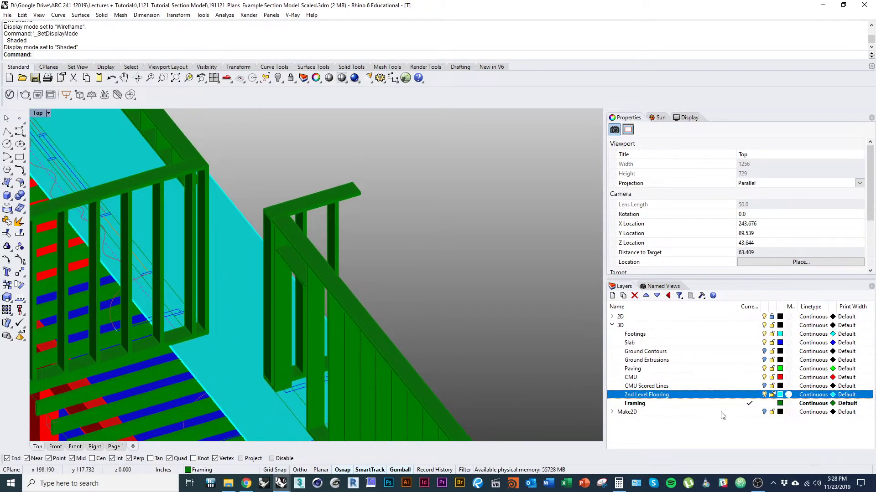
Add a current layer named Cladding under 3D and set its color to Gold
left_click(613, 296)
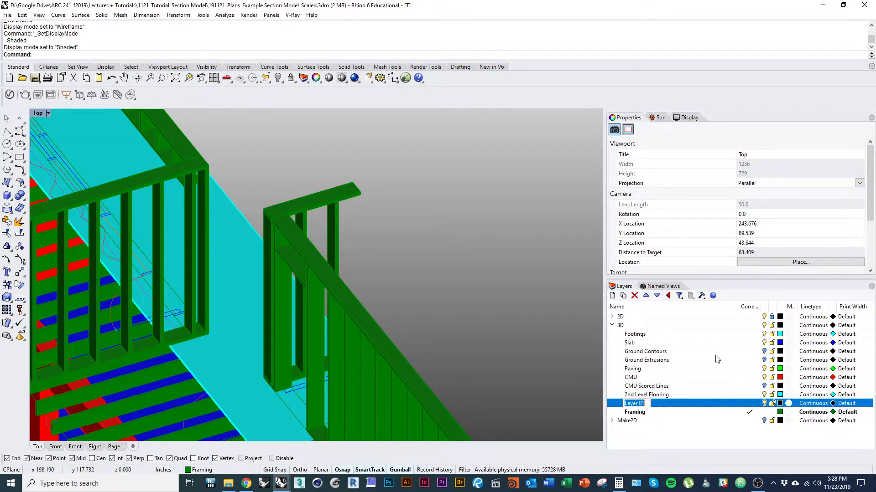
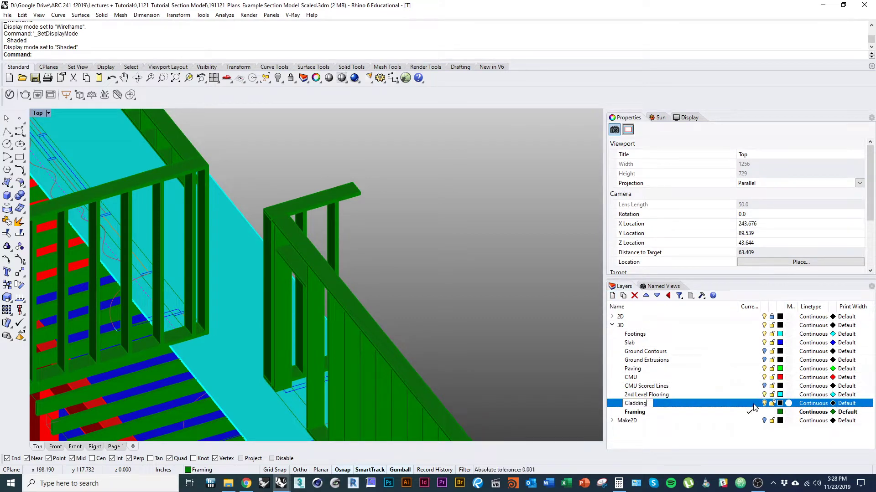
scroll(292, 347, "down", 7)
mouse_move(341, 355)
right_mouse_down("ctrl+shift")
mouse_move(260, 351)
mouse_move(219, 337)
right_mouse_up("ctrl+shift")
mouse_move(218, 337)
right_mouse_down()
mouse_move(280, 304)
mouse_move(290, 358)
right_mouse_up()
scroll(250, 315, "up", 7)
mouse_move(287, 238)
right_mouse_down()
mouse_move(253, 297)
mouse_move(279, 345)
right_mouse_up()
scroll(253, 297, "down", 7)
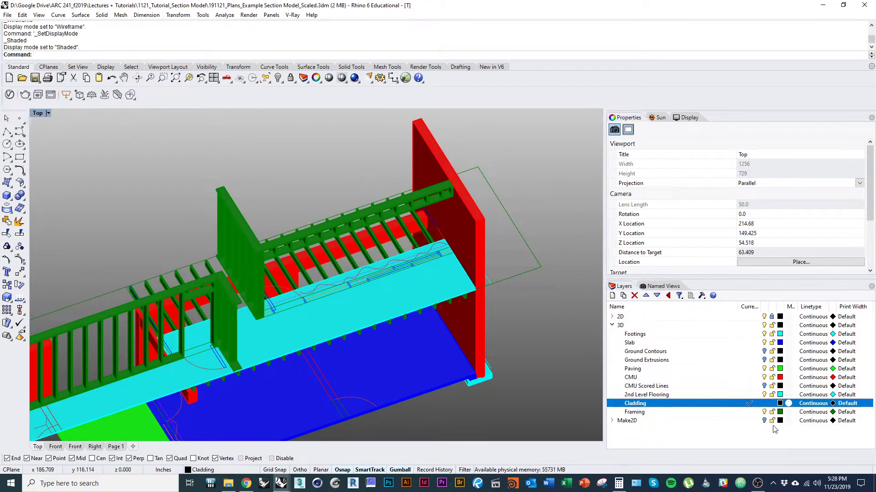
left_click(781, 404)
left_click(348, 204)
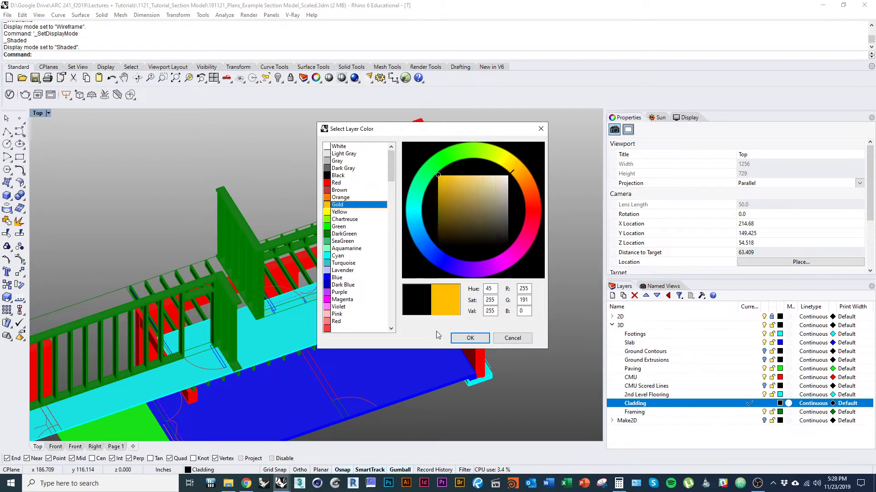
left_click(469, 338)
scroll(297, 328, "up", 3)
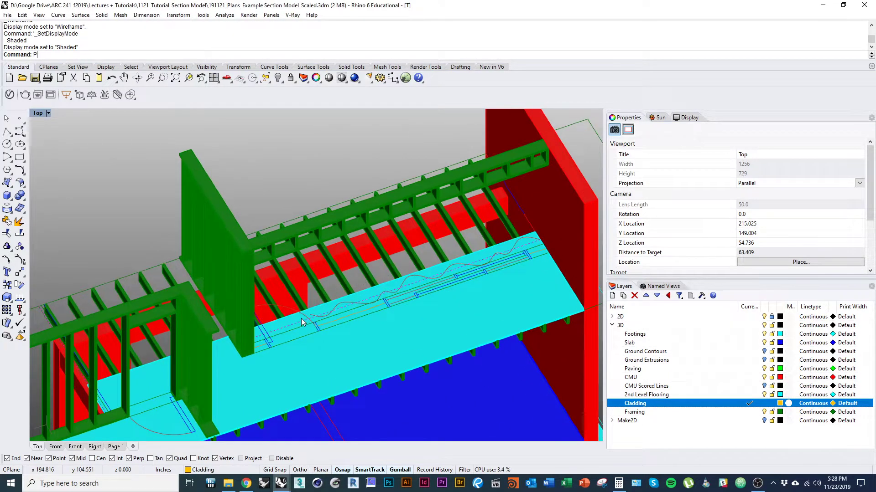
type("lane")
key("Return")
scroll(263, 338, "up", 3)
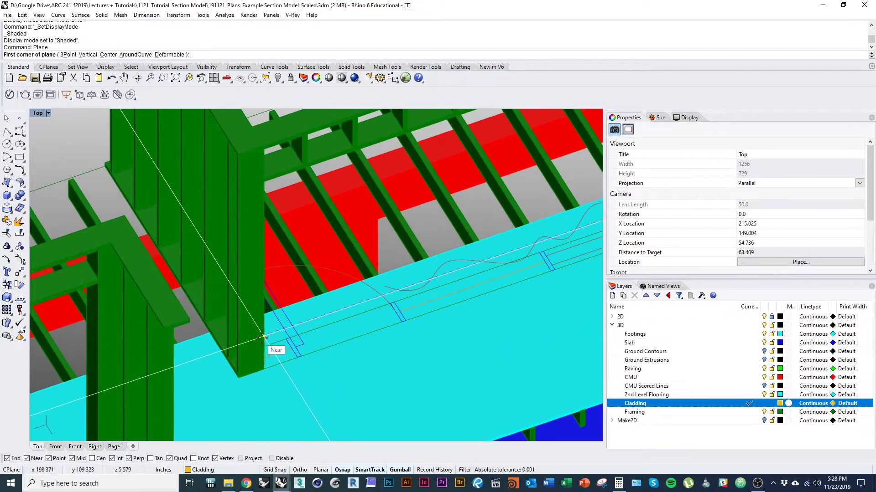
scroll(263, 338, "down", 6)
right_click_drag(260, 312, 320, 300)
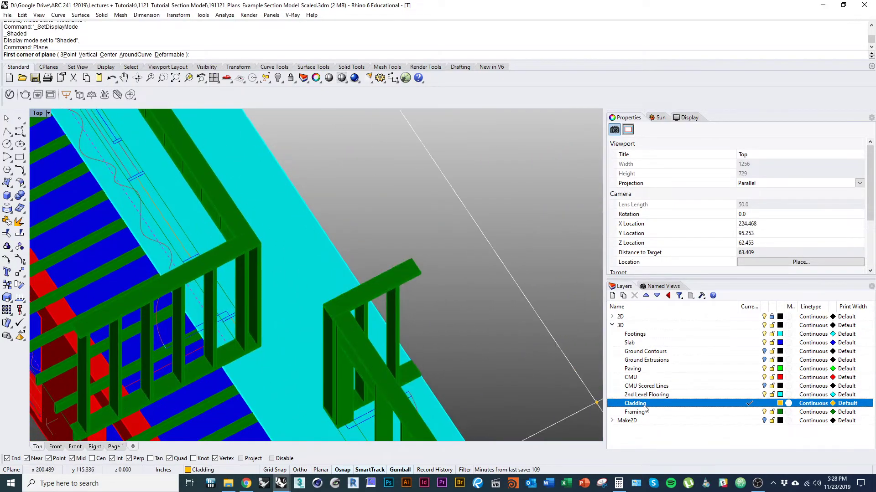
Rename the Cladding layer to Sheathing
right_click_drag(456, 334, 428, 306)
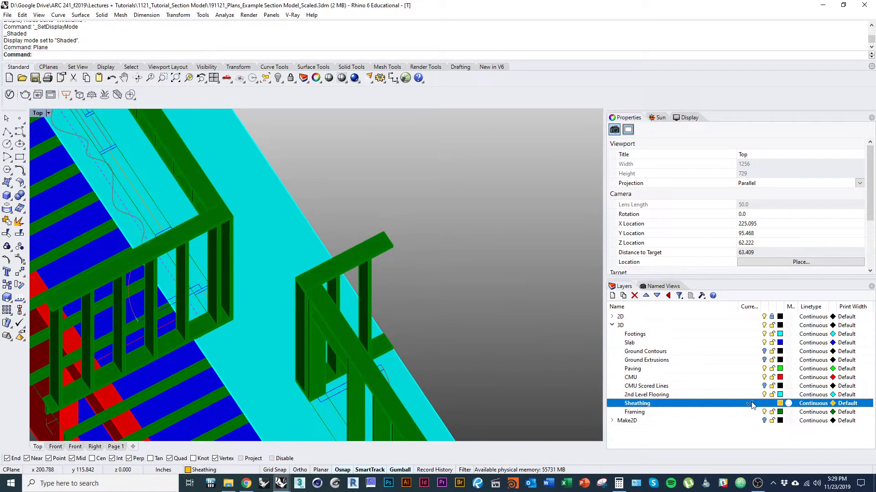
right_click_drag(489, 359, 452, 335)
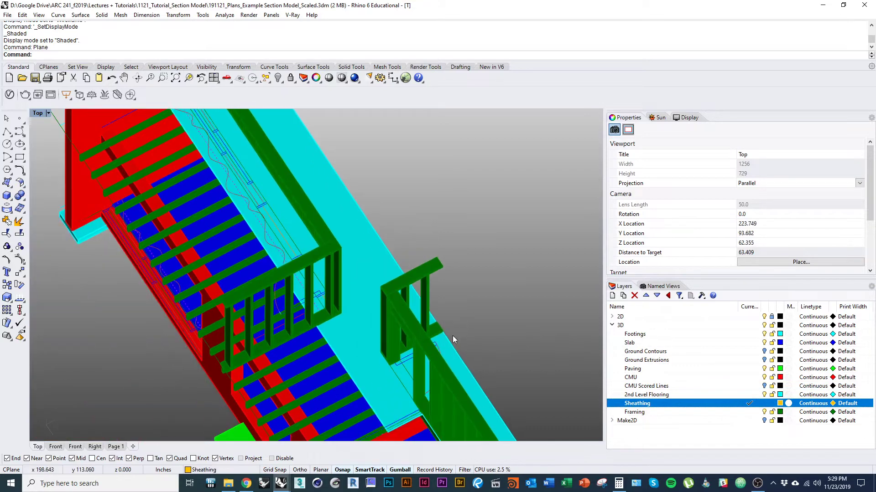
Draw a vertical plane on the stud wall's face beside the opening, from the bottom plate's end corner to the flooring edge, up to the top plate
type("Plane")
key("Return")
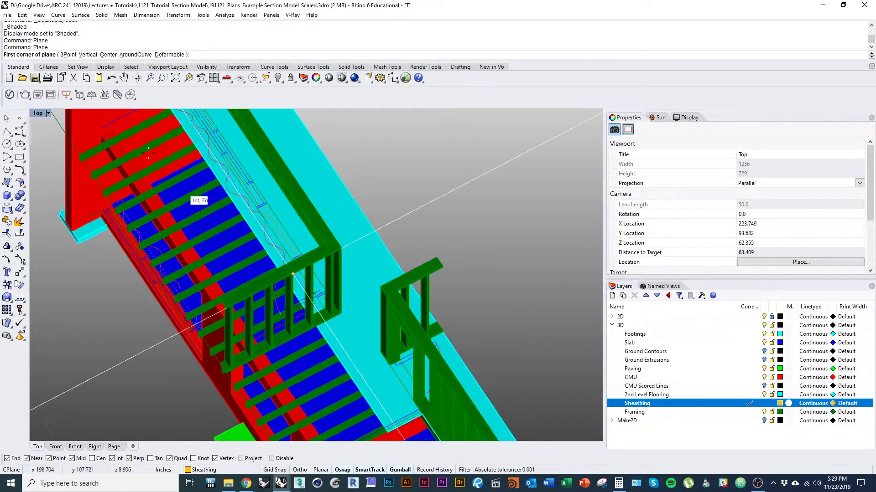
scroll(292, 259, "up", 5)
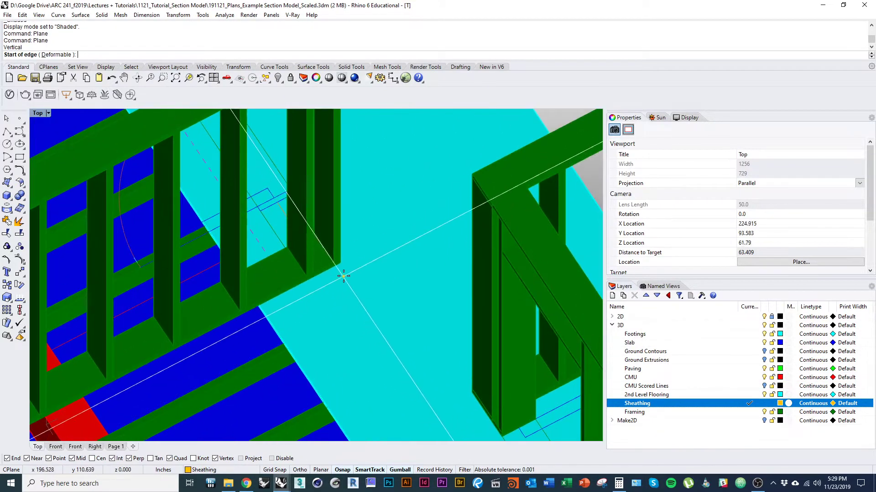
scroll(289, 310, "up", 5)
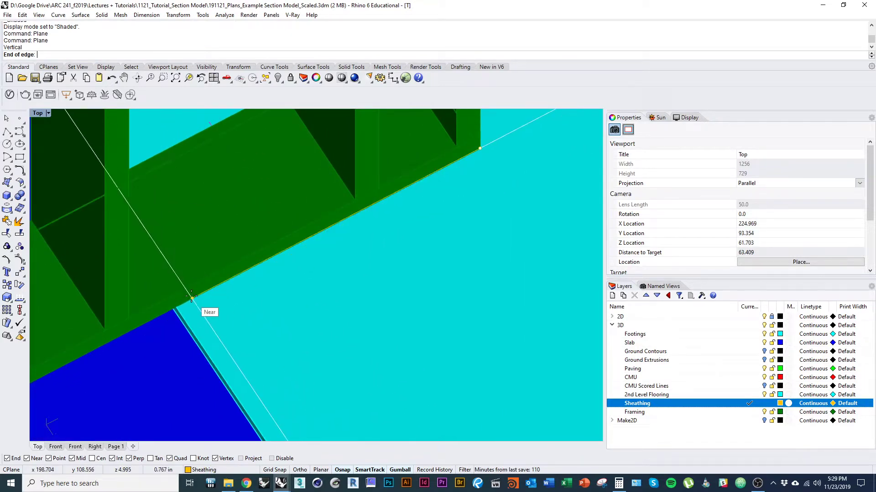
scroll(178, 306, "down", 10)
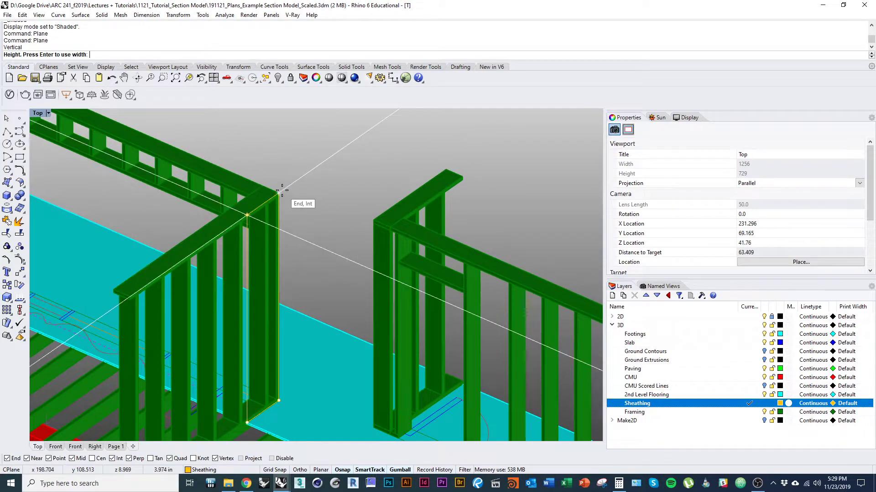
left_click(282, 190)
right_click_drag(327, 218, 277, 226)
scroll(231, 281, "down", 6)
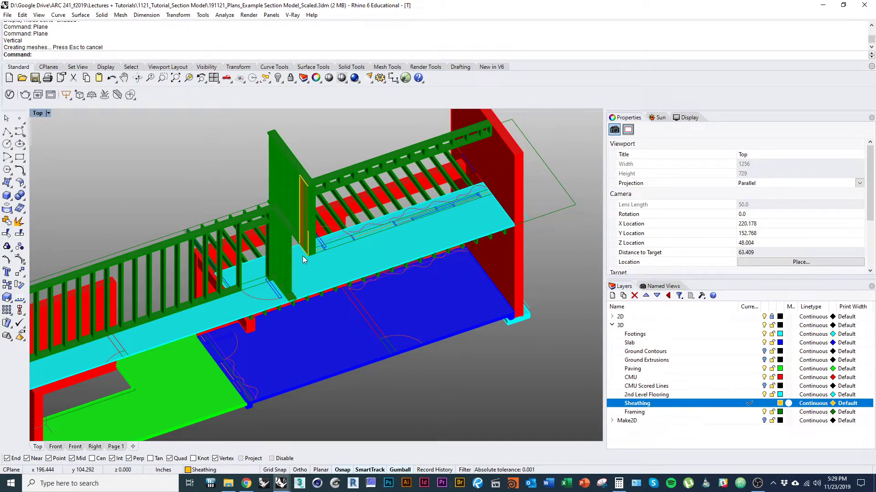
Draw a vertical plane on the short stud wall across the opening, between its bottom plate corners and up to the top plate
scroll(302, 255, "up", 5)
scroll(245, 277, "up", 2)
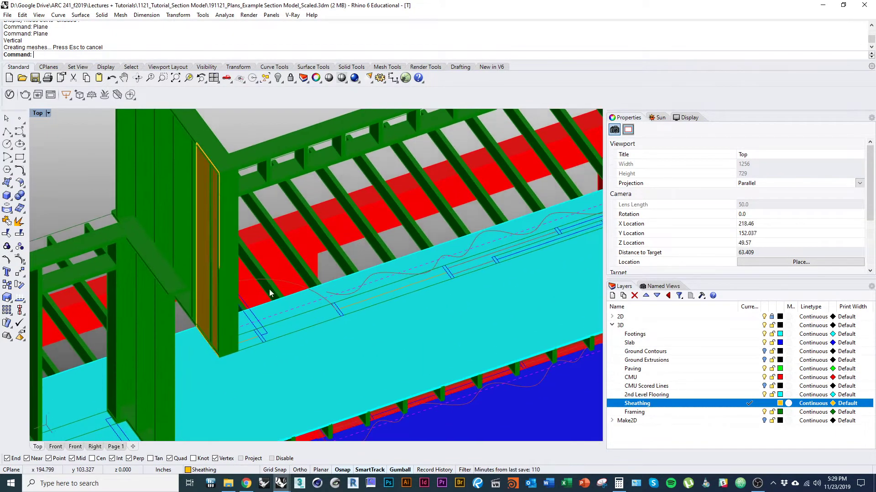
right_click_drag(273, 219, 220, 237)
scroll(221, 273, "down", 4)
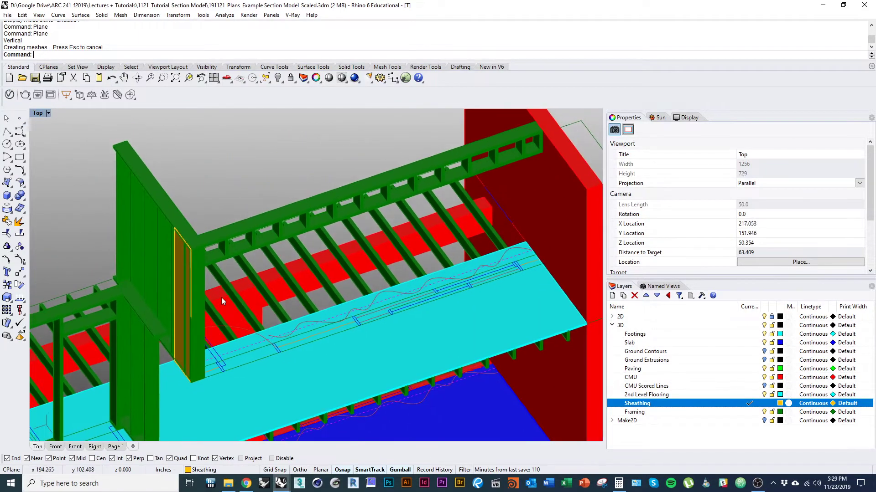
right_click_drag(221, 298, 283, 295, "ctrl+shift")
type("Plane")
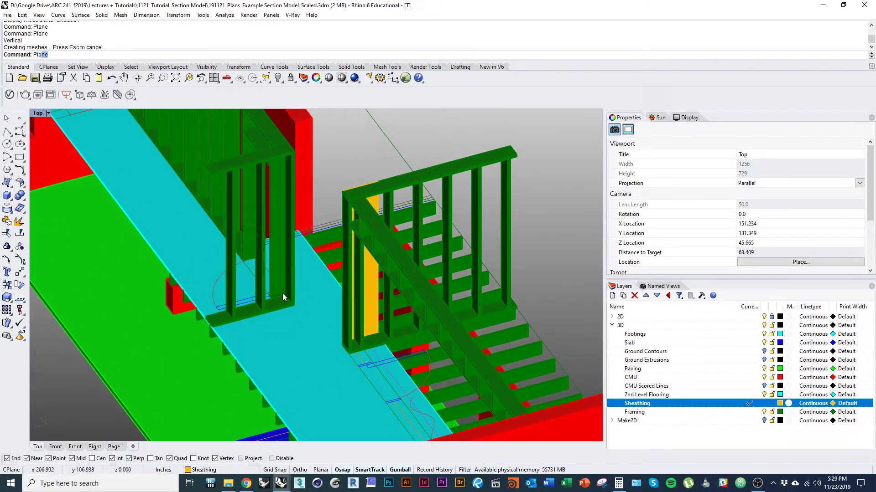
key("Return")
scroll(227, 315, "up", 5)
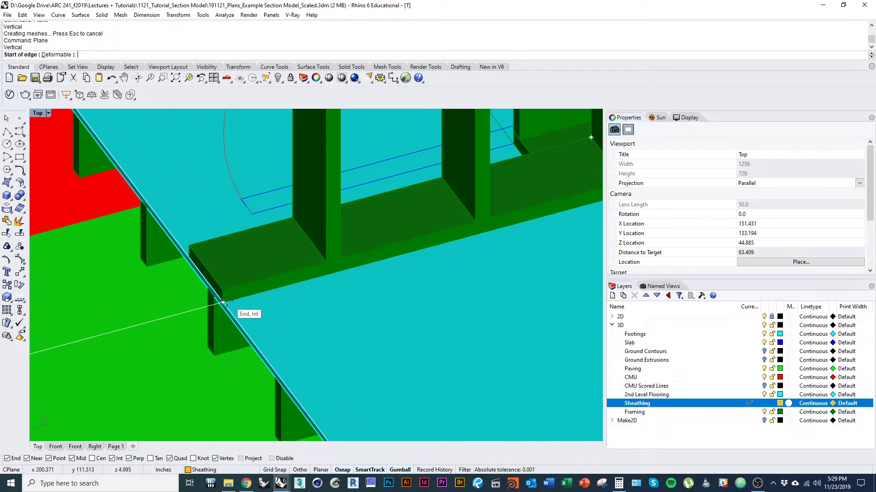
left_click(209, 289)
scroll(333, 303, "down", 5)
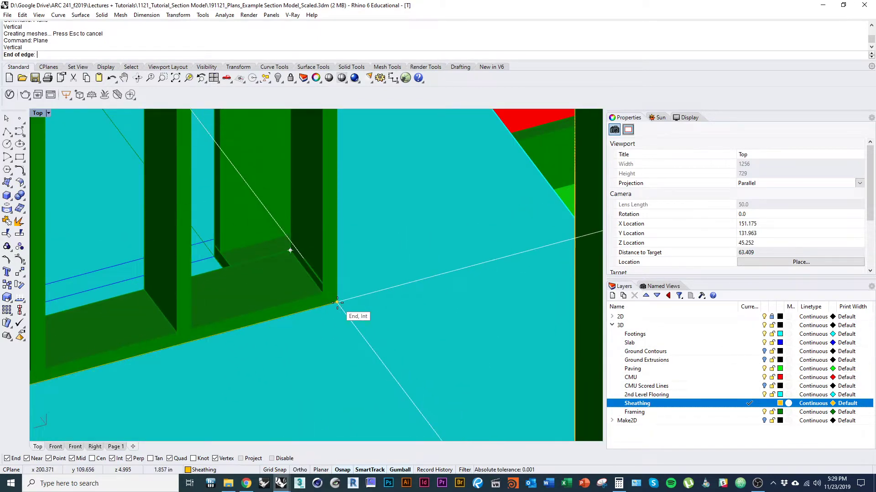
scroll(347, 363, "up", 3)
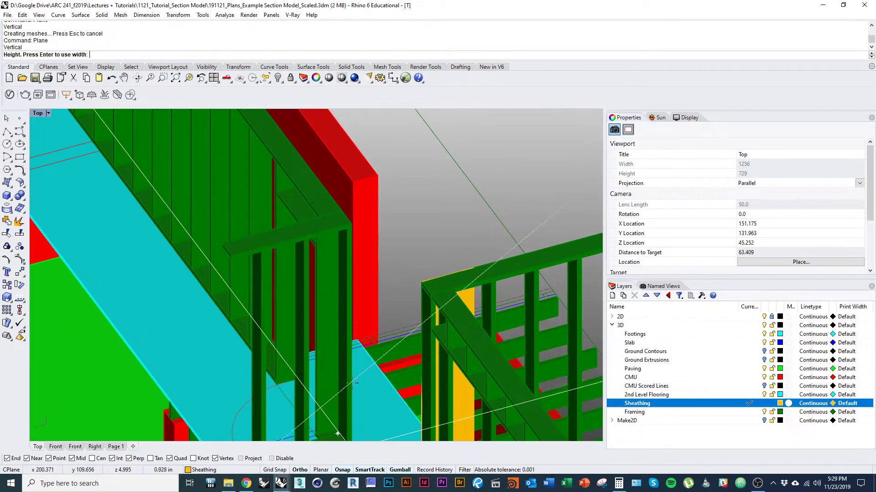
left_click(352, 221)
scroll(353, 228, "down", 5)
Draw a vertical plane over the long stud wall's outer face, between the bottom plate's end corners and up to the top plate
right_click_drag(377, 276, 251, 289)
right_click_drag(292, 328, 145, 247, "shift")
key("Return")
left_click(87, 55)
scroll(213, 341, "up", 4)
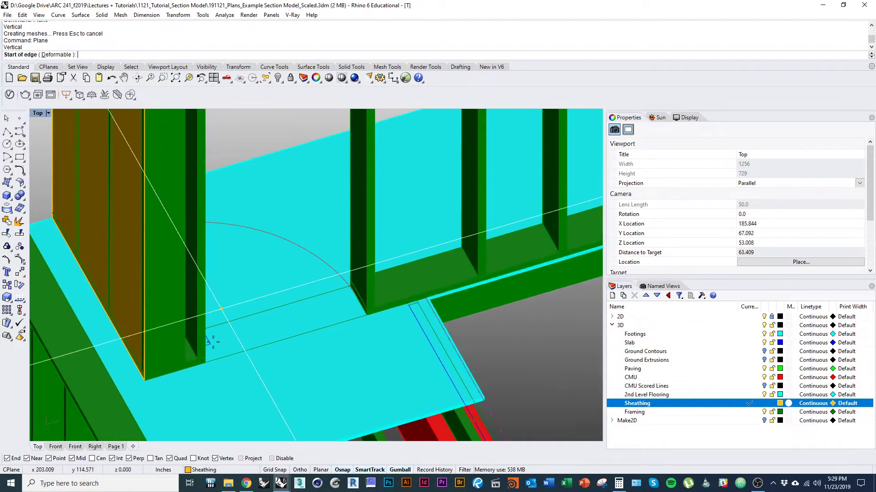
right_click_drag(143, 362, 319, 348, "shift")
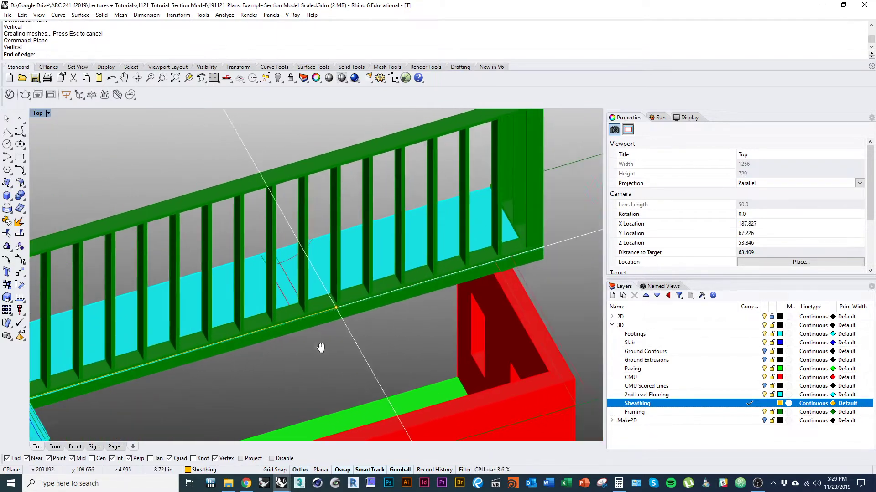
scroll(456, 273, "up", 6)
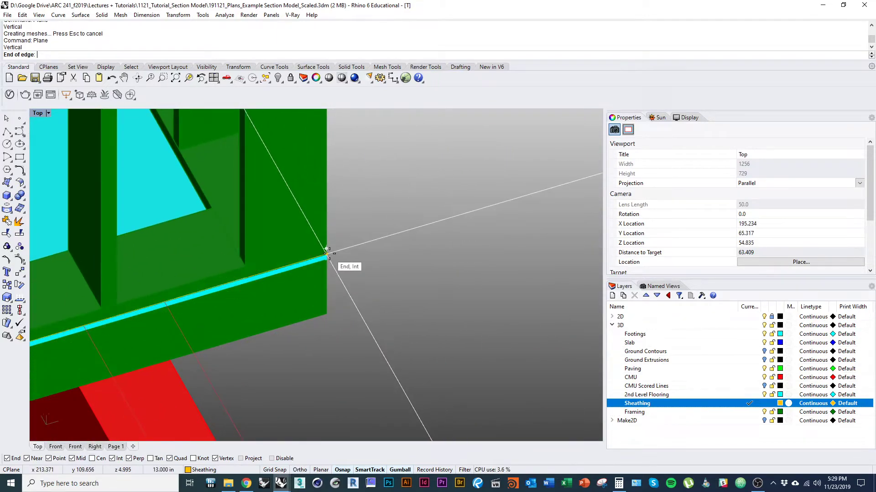
scroll(346, 253, "down", 4)
scroll(388, 211, "up", 5)
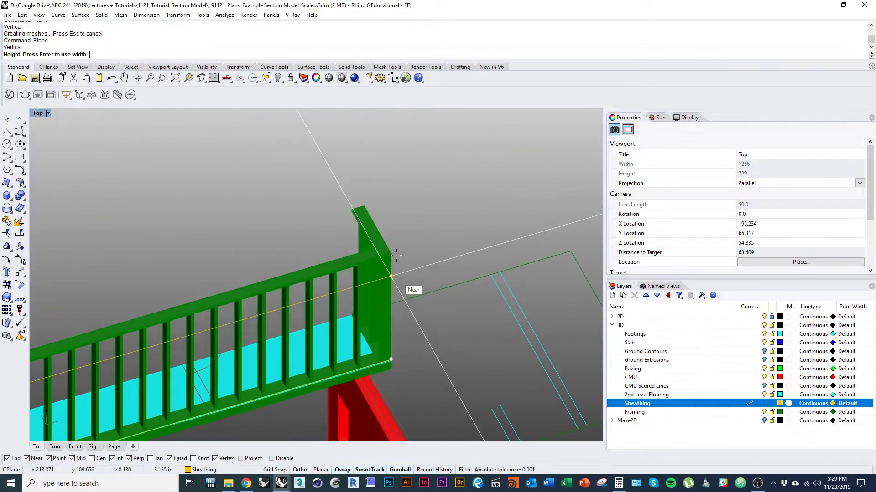
left_click(381, 215)
scroll(420, 213, "down", 5)
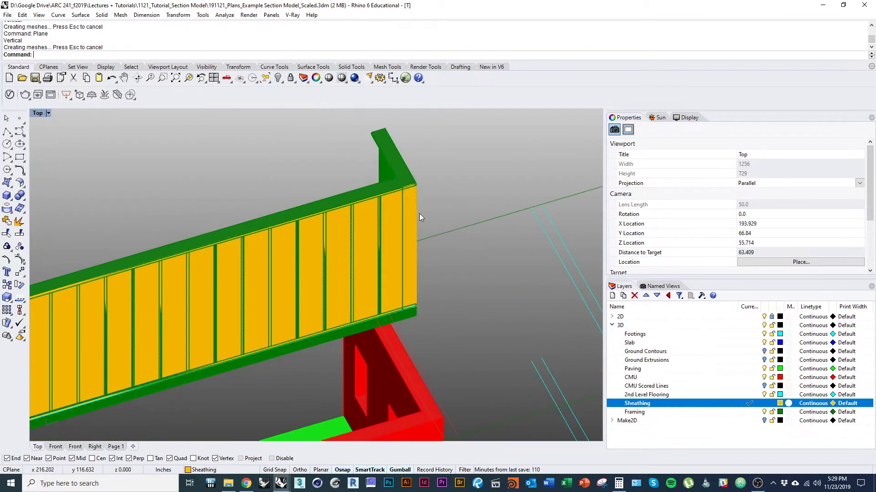
Draw a vertical plane over the short end stud wall, from the floor framing's bottom corner to its opposite corner, up to the top plate
right_click_drag(316, 240, 301, 313)
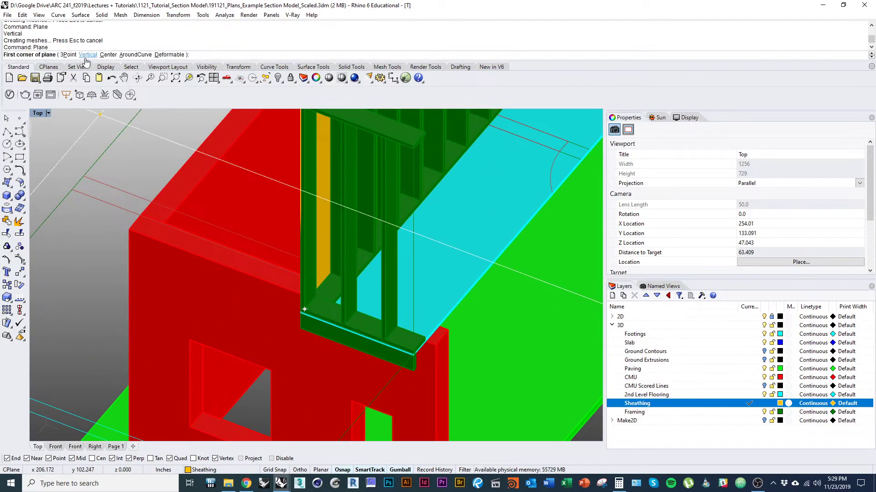
left_click(87, 55)
right_click_drag(254, 275, 380, 250)
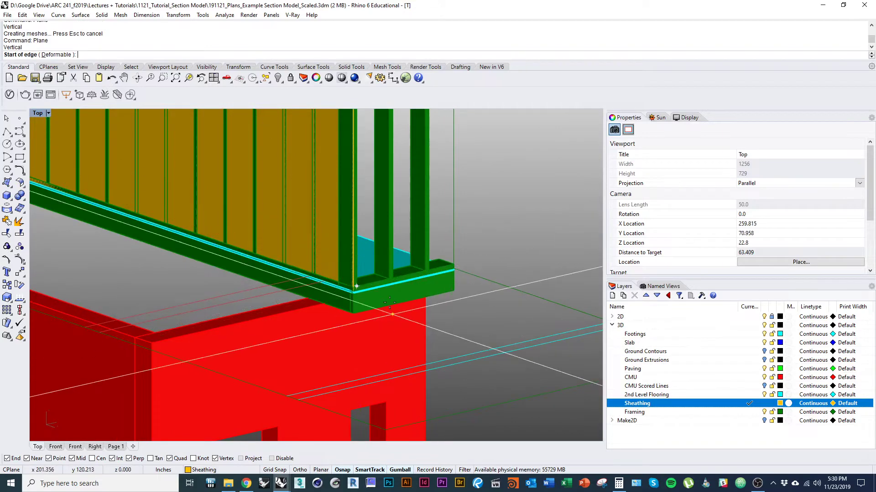
right_click_drag(361, 297, 337, 311)
scroll(336, 310, "up", 8)
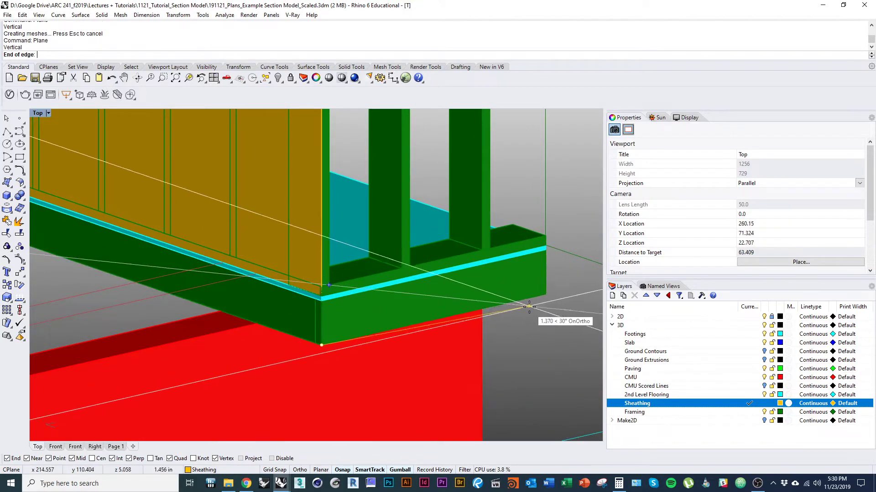
scroll(533, 312, "down", 10)
right_click_drag(531, 233, 488, 330)
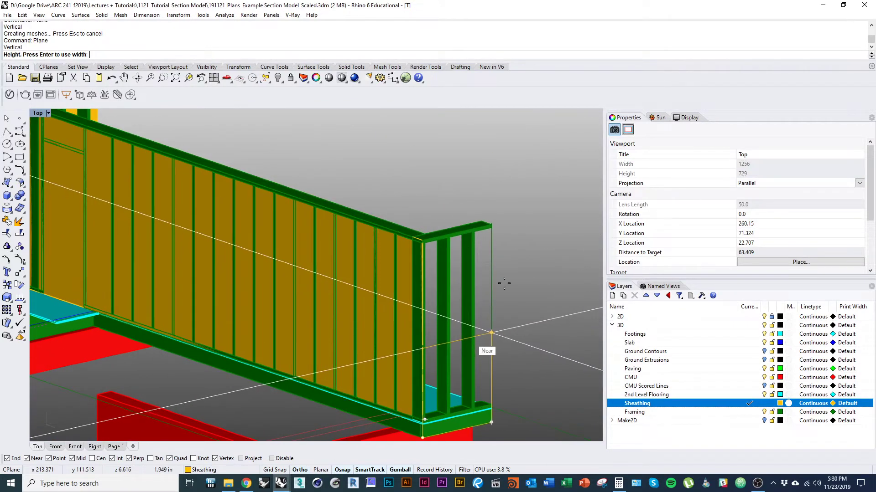
scroll(508, 261, "up", 6)
left_click(472, 198)
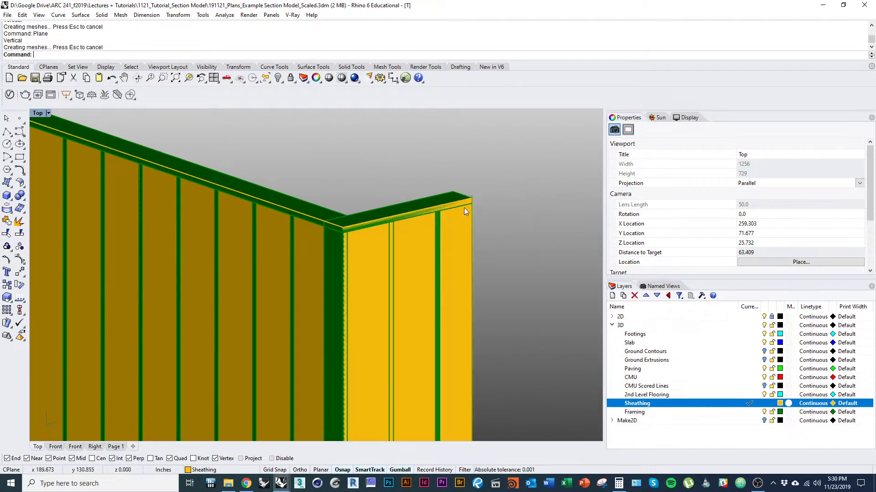
Start a box at the second-level flooring, in the opening below the long framed header
scroll(464, 207, "down", 6)
right_click_drag(446, 267, 299, 315)
scroll(365, 283, "down", 5)
right_click_drag(388, 273, 370, 288)
right_click_drag(370, 288, 378, 307)
scroll(381, 305, "up", 6)
right_click_drag(393, 278, 313, 265, "ctrl+shift")
scroll(358, 240, "down", 3)
type("B")
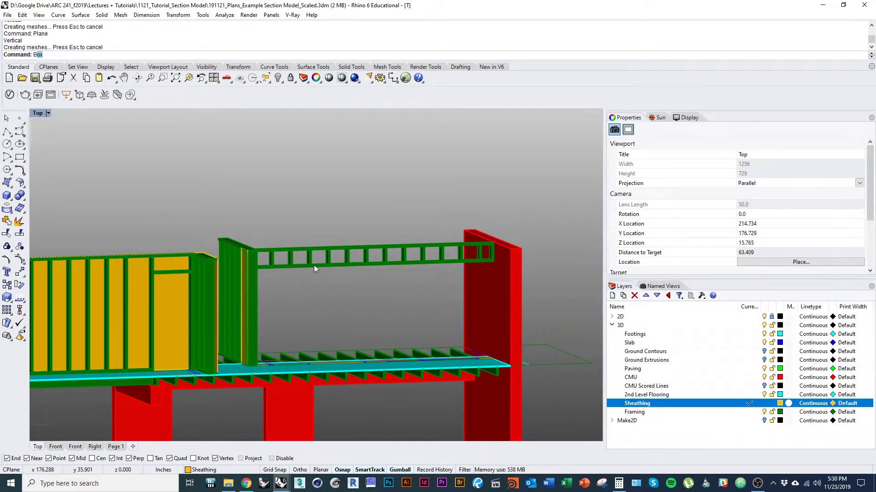
type("ox")
key("Return")
right_click_drag(272, 331, 249, 296)
right_click_drag(249, 295, 297, 309, "ctrl+shift")
scroll(214, 314, "up", 6)
right_click_drag(209, 314, 263, 305)
scroll(270, 317, "down", 5)
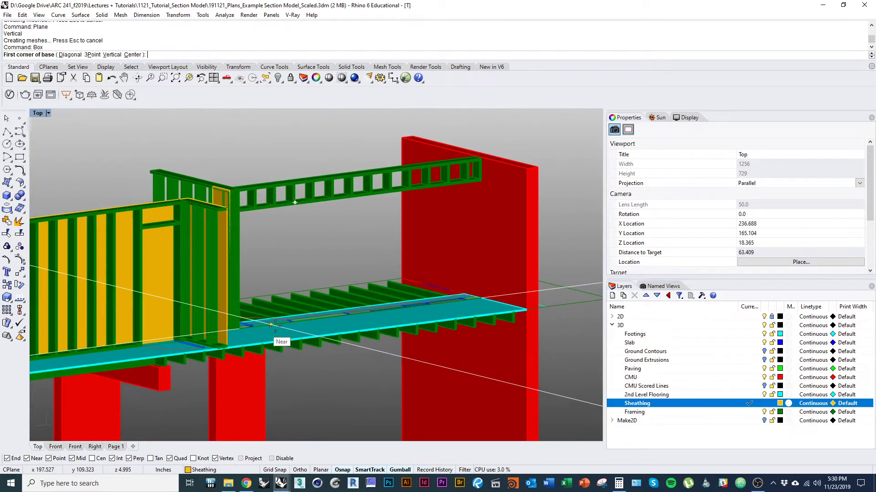
key("Escape")
right_click_drag(271, 255, 269, 297)
type("Distance")
key("Return")
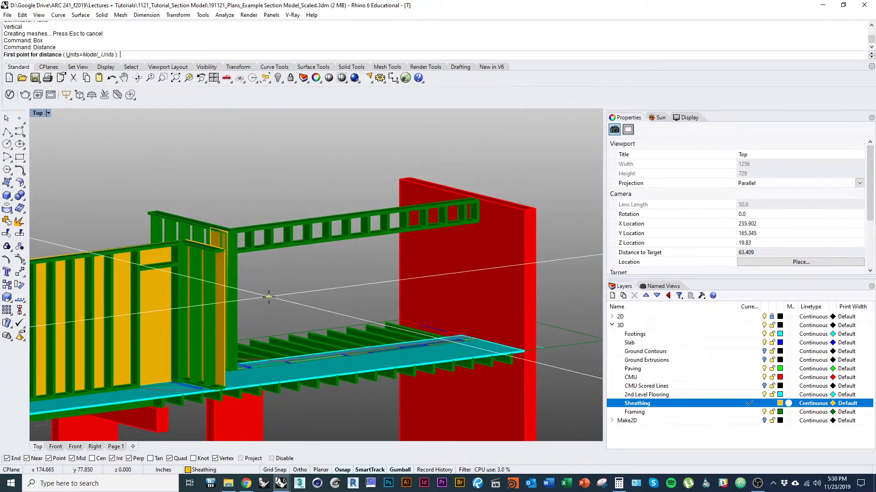
scroll(274, 269, "up", 5)
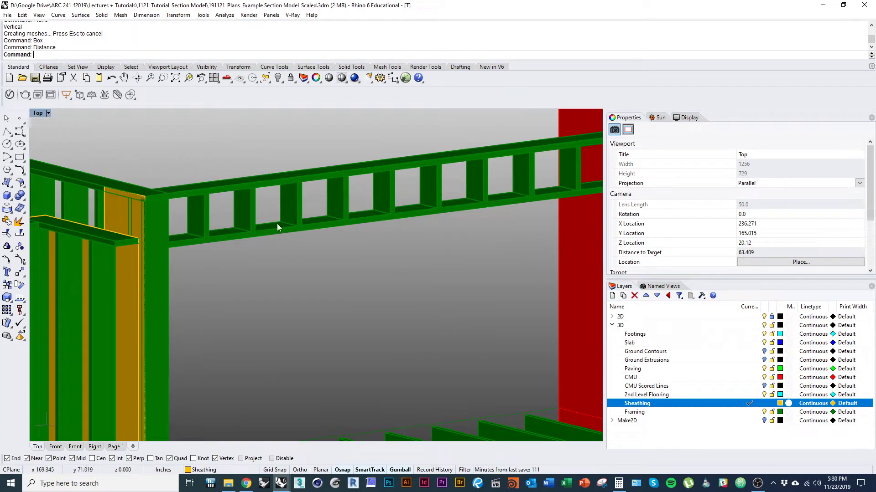
Examine the second-level wall framing, its sheathing surfaces and the floor edge from several angles
scroll(277, 223, "down", 10)
right_click_drag(278, 207, 337, 269)
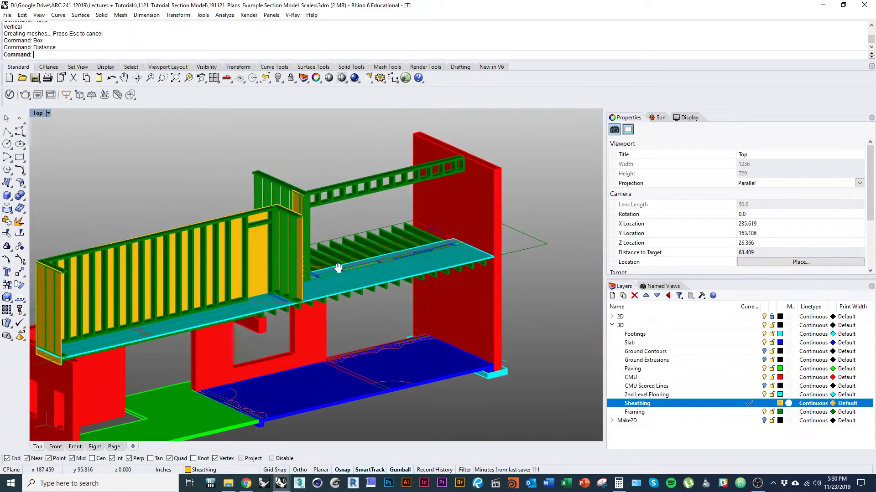
scroll(284, 235, "up", 4)
mouse_move(284, 236)
right_mouse_down()
mouse_move(297, 246)
mouse_move(298, 229)
mouse_move(319, 272)
mouse_move(310, 279)
mouse_move(280, 261)
mouse_move(303, 294)
mouse_move(292, 236)
right_mouse_up()
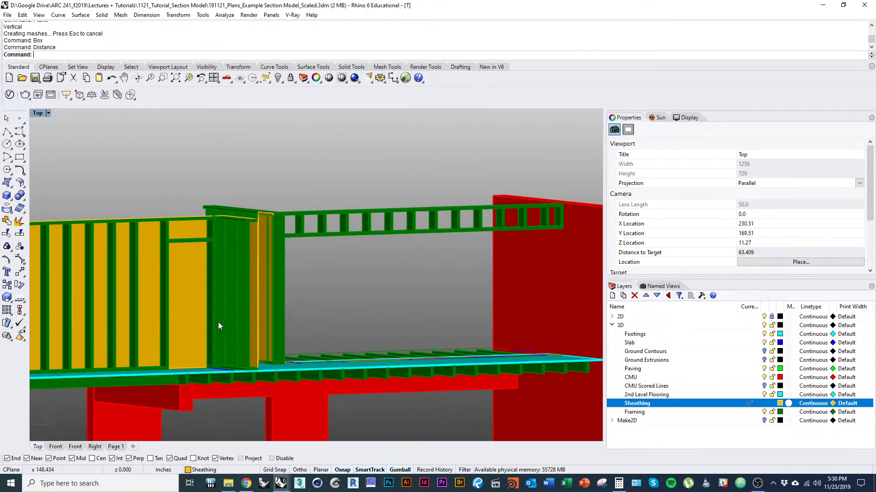
right_click_drag(218, 322, 391, 336, "ctrl+shift")
scroll(387, 398, "up", 3)
right_click_drag(387, 398, 373, 352, "ctrl+shift")
scroll(372, 360, "up", 7)
scroll(348, 342, "down", 6)
Stretch the long wall's sheathing surface downward with Scale1D from its top corner so its lower edge reaches the underside of the floor framing
left_click(378, 344)
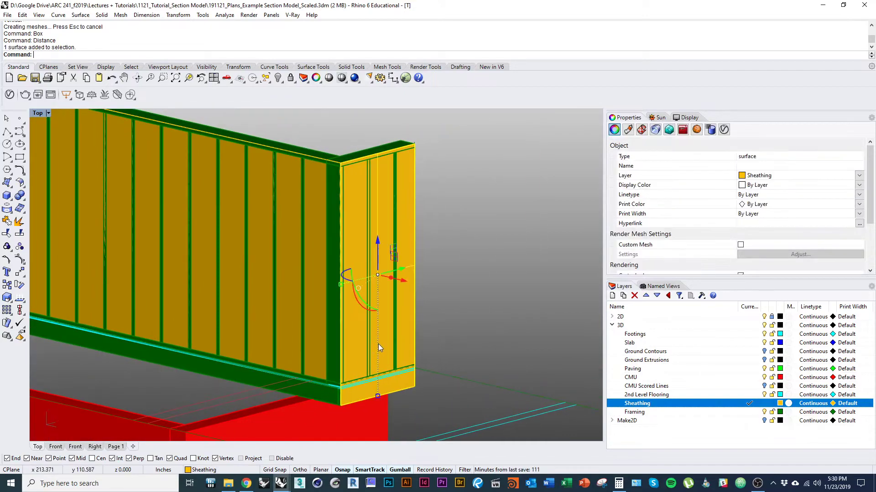
left_click(310, 361)
scroll(311, 362, "down", 9)
scroll(258, 318, "up", 8)
right_click_drag(258, 319, 206, 314, "ctrl+shift")
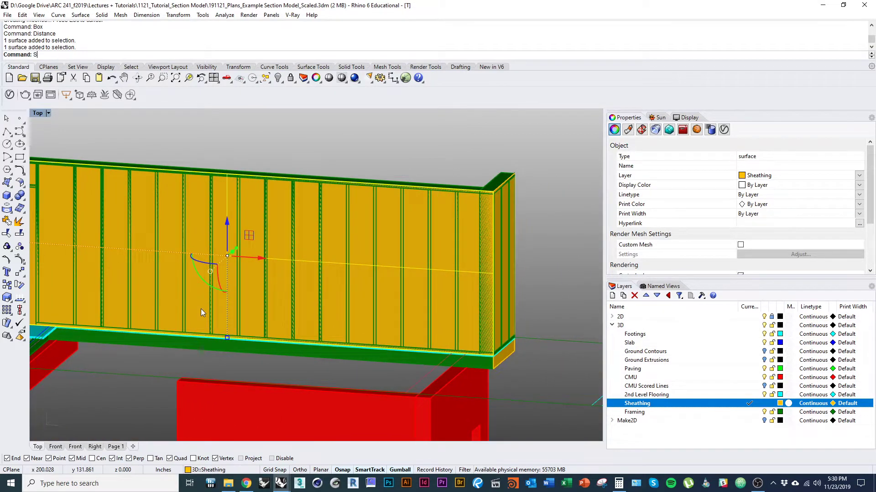
type("Scale1D")
key("Return")
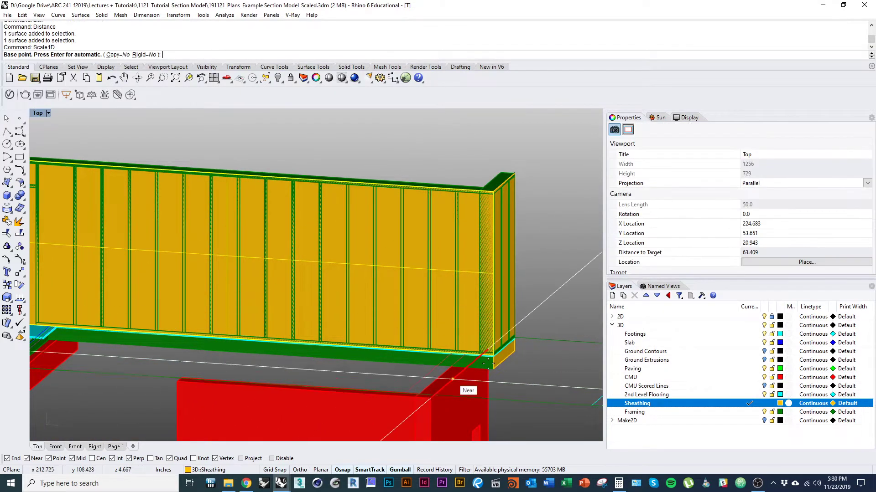
scroll(487, 360, "up", 5)
key("Escape")
type("Scale")
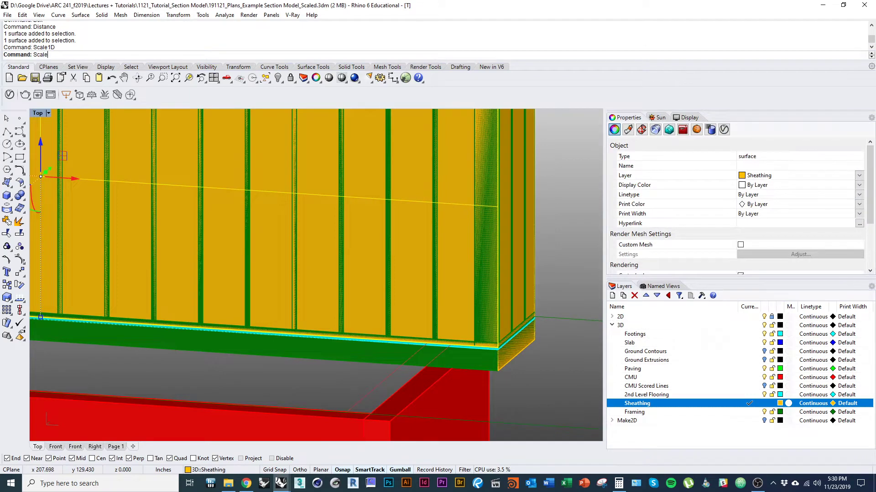
type("1D")
key("Return")
right_click_drag(432, 284, 407, 413, "shift")
right_click_drag(480, 299, 462, 330, "shift")
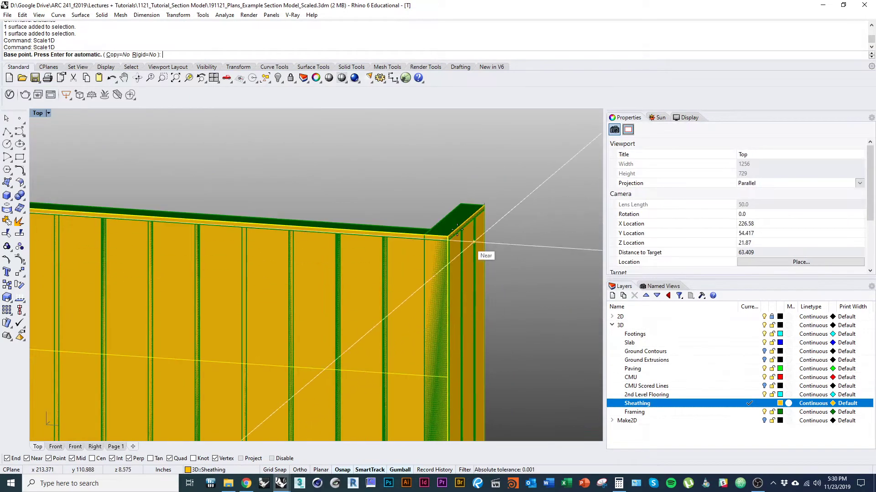
scroll(469, 242, "up", 10)
left_click(426, 245)
scroll(426, 245, "down", 9)
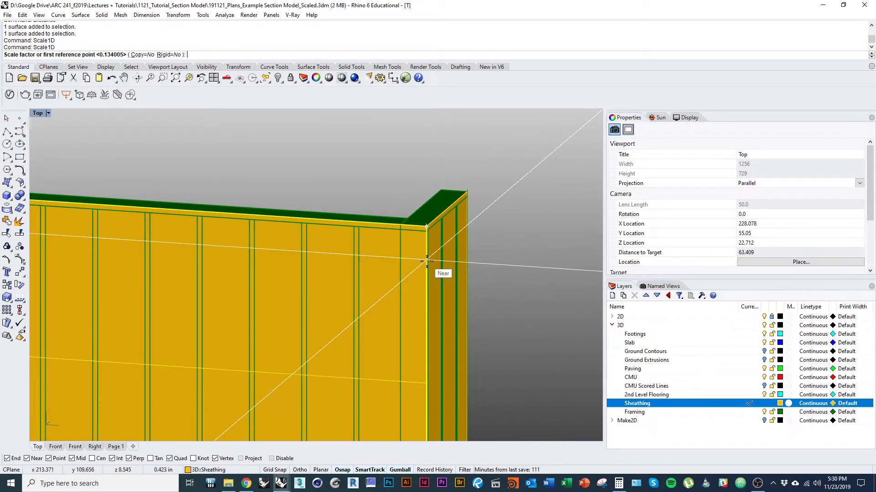
right_click_drag(428, 265, 418, 160, "shift")
right_click_drag(424, 285, 420, 203, "shift")
scroll(407, 305, "up", 9)
right_click_drag(382, 334, 394, 274, "shift")
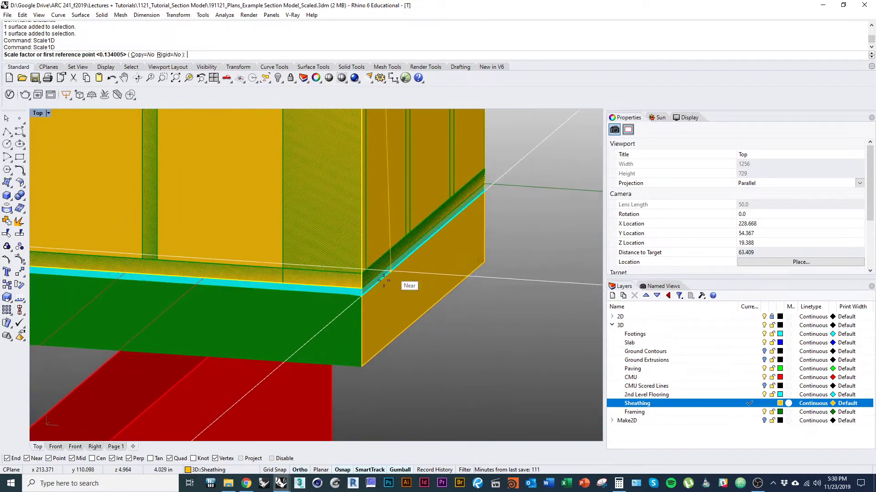
left_click(364, 291)
left_click(365, 370)
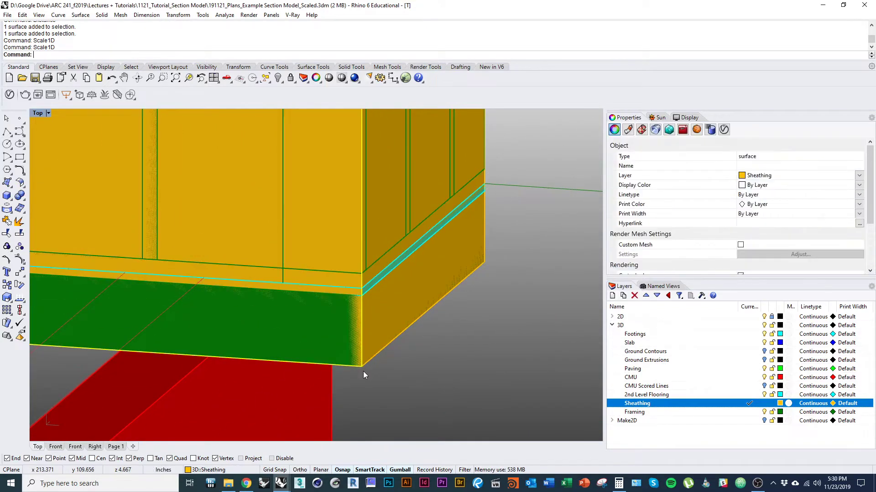
Offset the short sheathing surface beside the door opening by 1/32 as a solid, with BothSides set to No
scroll(338, 373, "down", 8)
right_click_drag(347, 395, 360, 375)
scroll(169, 296, "up", 6)
right_click_drag(169, 297, 221, 277)
left_click(206, 303)
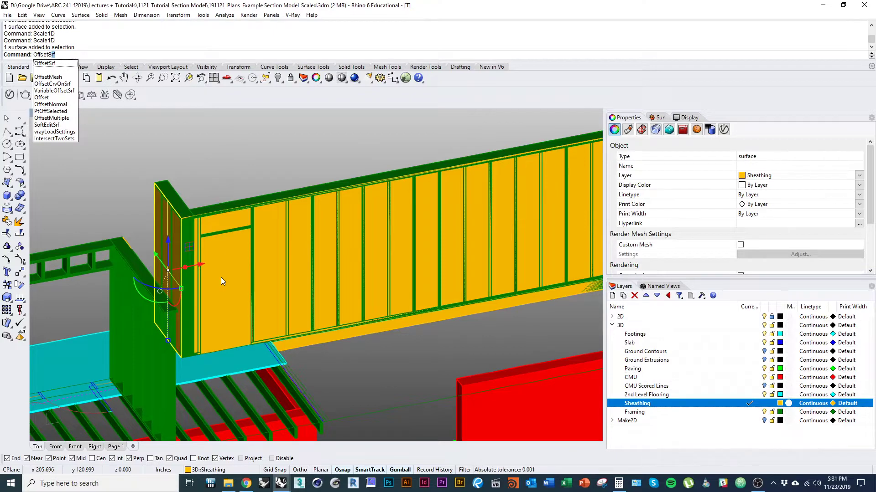
key("Return")
scroll(219, 312, "up", 3)
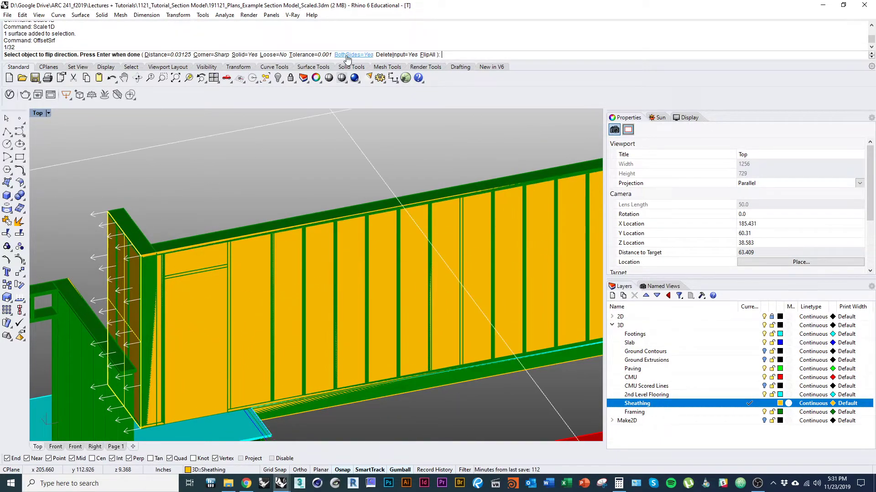
right_click_drag(204, 190, 204, 270, "shift")
key("Return")
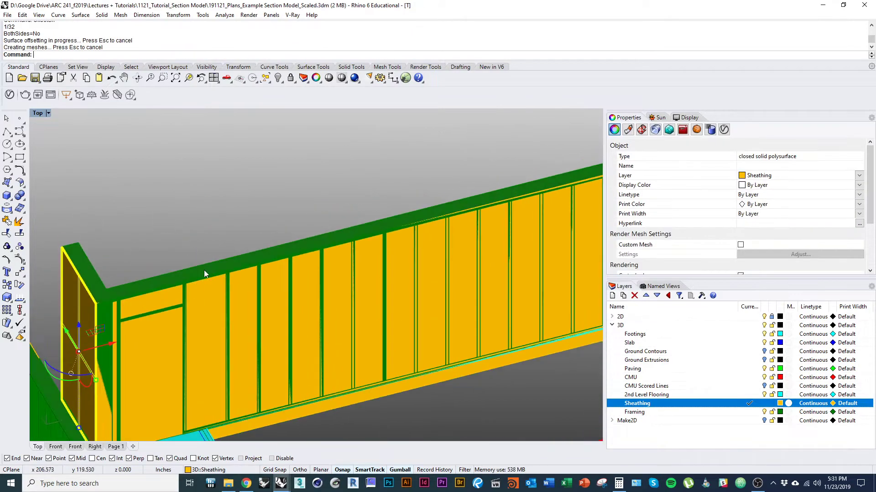
Offset the long wall's sheathing surface into a solid panel with the same 0.03125 distance
left_click(222, 316)
key("Return")
key("Return")
key("Return")
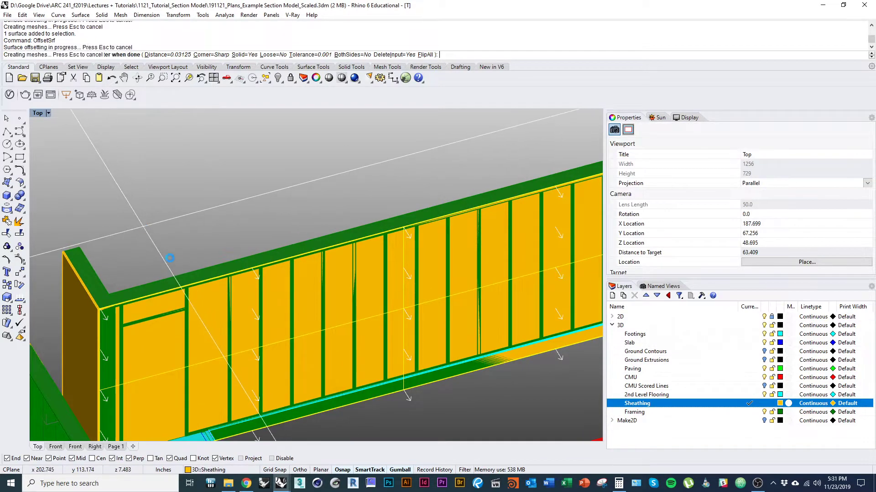
Offset the short sheathing surface at the wall's opposite end into a solid panel with the same settings
scroll(172, 239, "down", 3)
right_click_drag(200, 272, 150, 281)
scroll(358, 283, "up", 4)
left_click(390, 295)
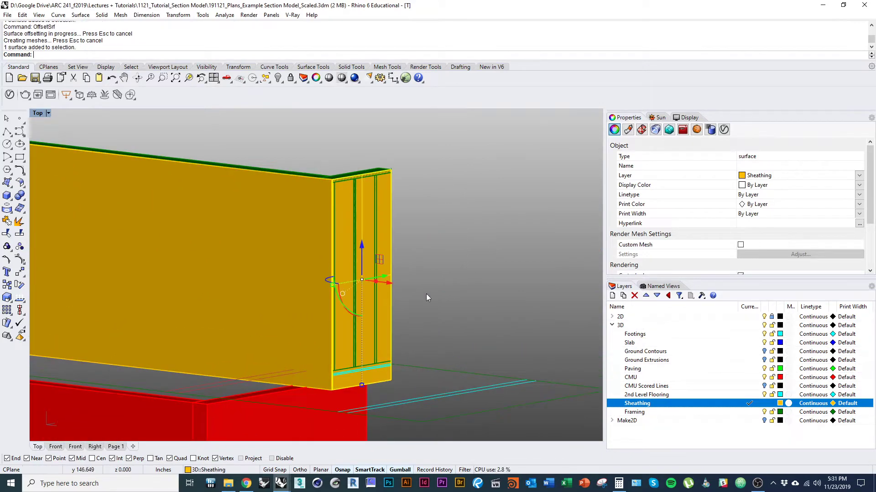
key("Return")
key("Return")
Inspect the corner where the sheathing panels meet and how they cover the wall framing and floor edge
right_click_drag(421, 325, 364, 292)
scroll(359, 295, "up", 5)
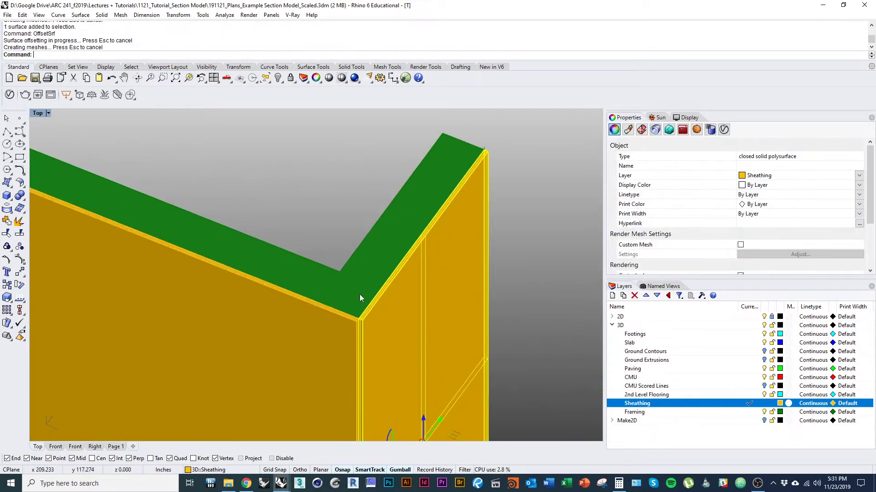
scroll(343, 246, "down", 6)
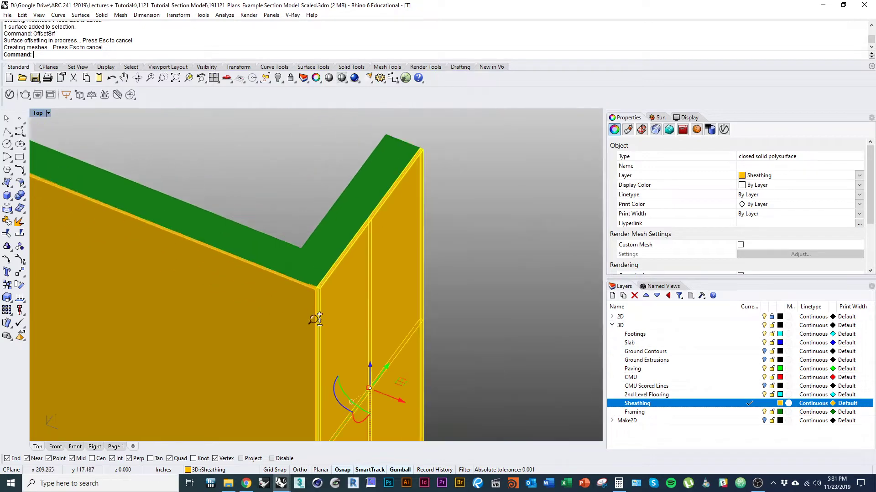
left_click(329, 253)
right_click_drag(310, 261, 127, 263, "shift")
scroll(340, 306, "down", 5)
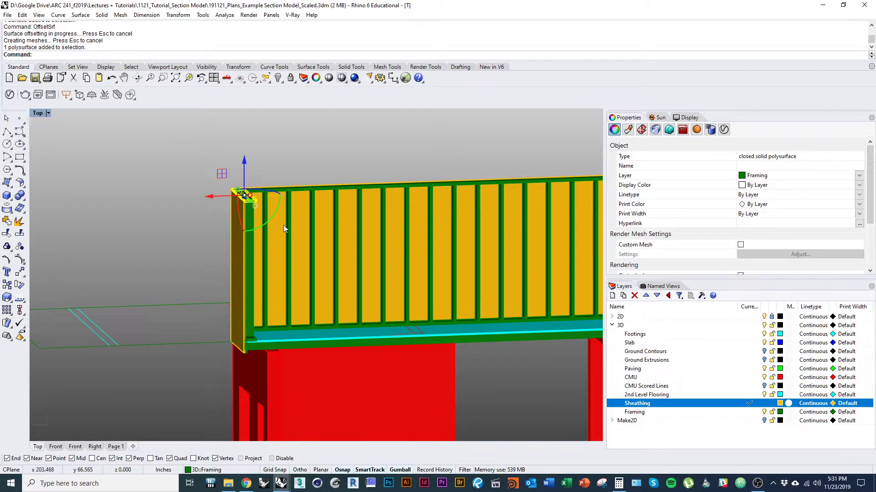
right_click_drag(283, 225, 286, 283)
right_click_drag(286, 282, 291, 251, "shift")
scroll(245, 299, "up", 6)
right_click_drag(245, 300, 286, 268)
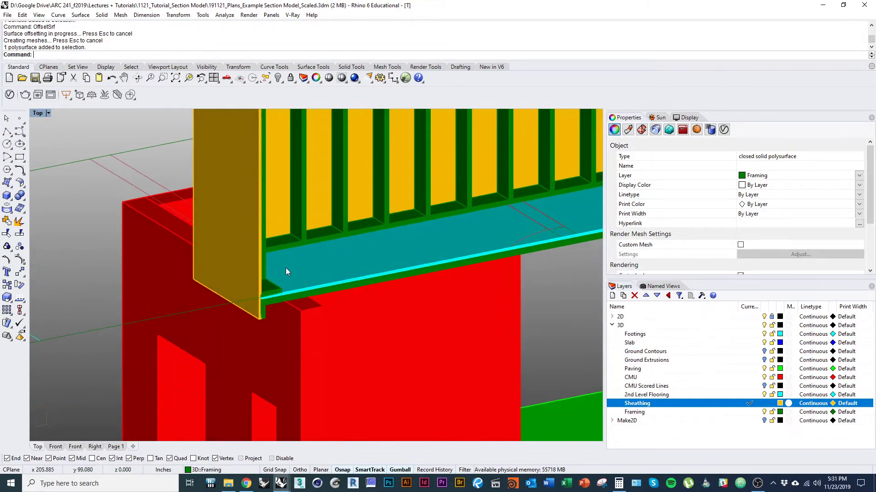
right_click_drag(283, 228, 387, 309, "shift")
scroll(282, 312, "down", 7)
key("Escape")
Lengthen the long sheathing panel with Scale1D from the midpoint of its top edge so its ends cover the short panels' edges
scroll(275, 313, "up", 6)
scroll(392, 313, "down", 5)
left_click(324, 309)
right_click_drag(303, 299, 417, 324, "shift")
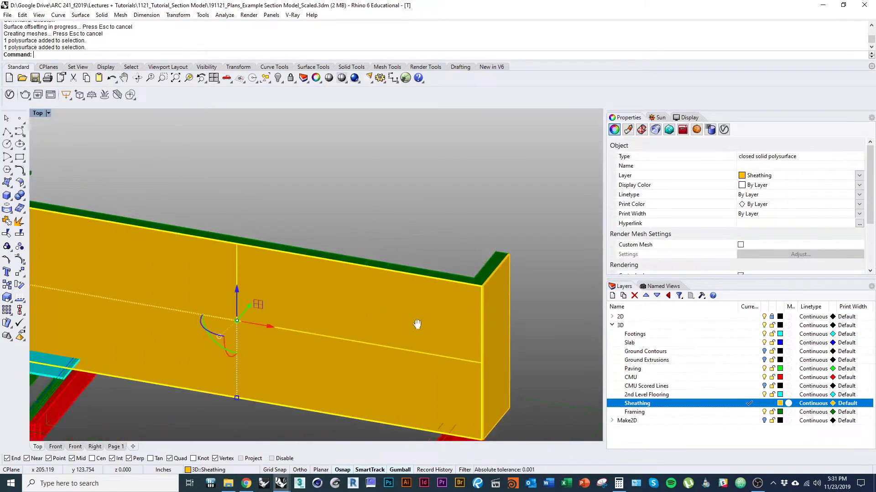
scroll(367, 340, "down", 4)
scroll(370, 307, "up", 4)
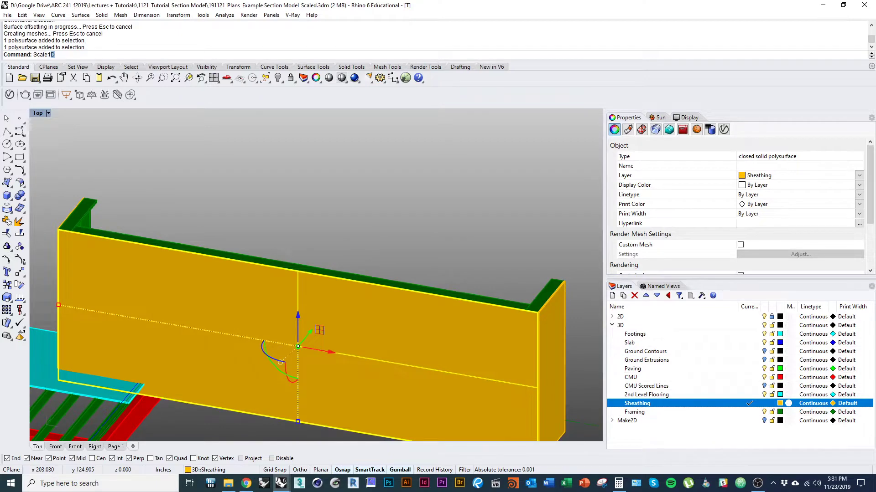
key("Return")
scroll(318, 301, "up", 6)
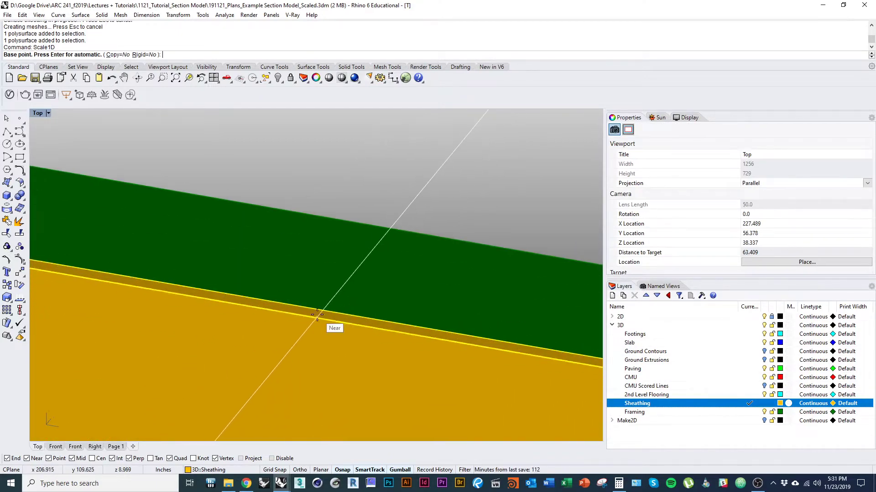
scroll(413, 364, "down", 4)
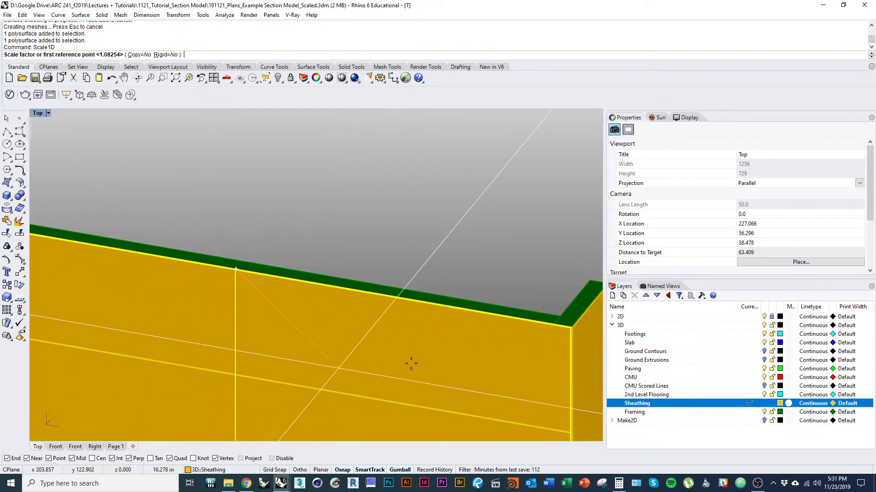
scroll(441, 301, "up", 5)
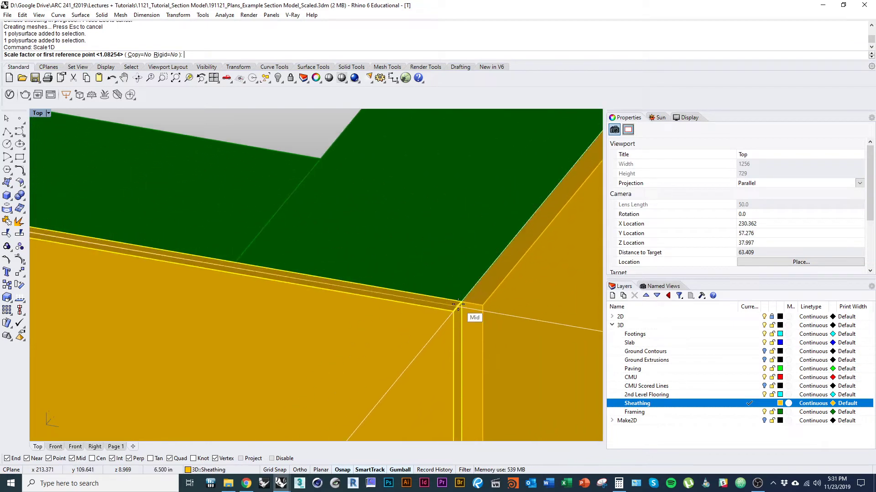
left_click(461, 301)
scroll(483, 311, "down", 5)
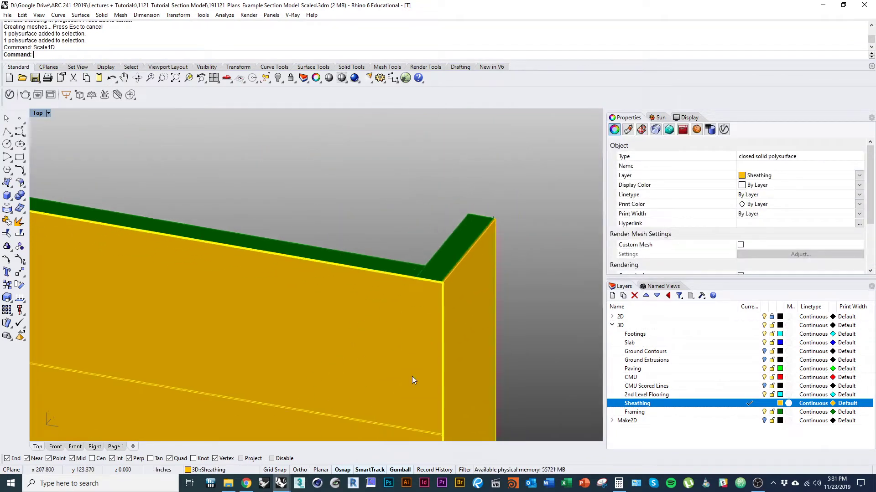
scroll(434, 290, "down", 10)
key("Escape")
Draw a vertical three-point plane over the exposed floor end, from the flooring's outer edge down to the top of the CMU wall
right_click_drag(378, 294, 267, 311)
scroll(266, 301, "up", 5)
right_click_drag(234, 350, 332, 255, "shift")
right_click_drag(327, 314, 314, 381, "shift")
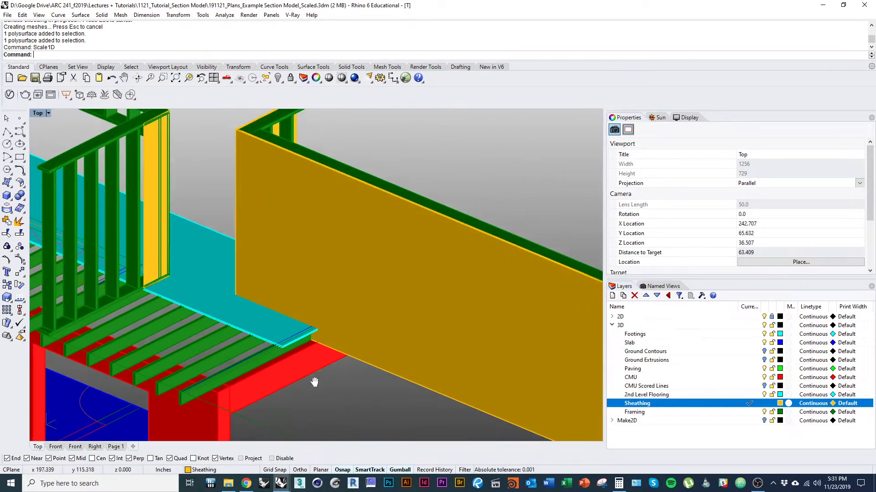
scroll(315, 337, "up", 6)
type("Plane")
key("Return")
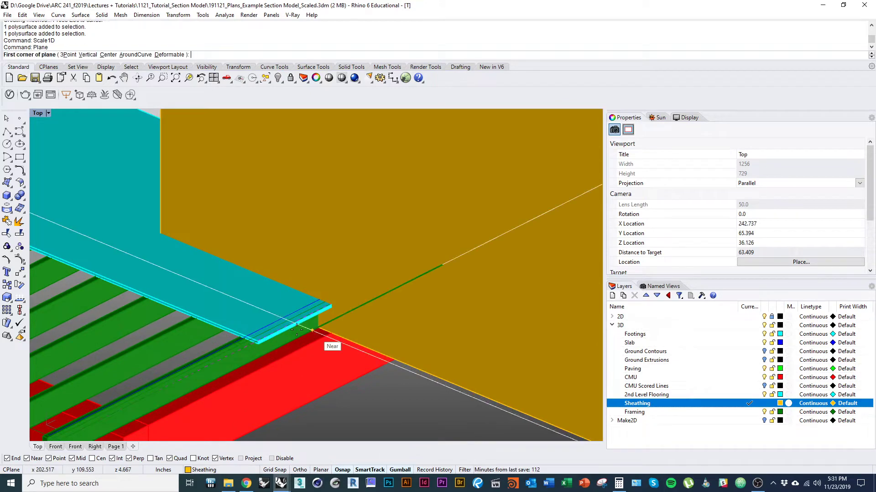
scroll(295, 294, "up", 4)
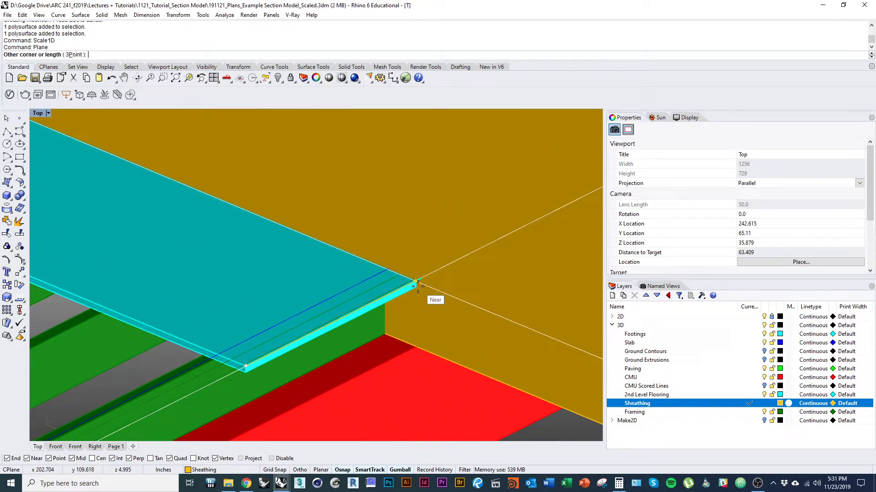
scroll(418, 286, "up", 9)
scroll(397, 265, "down", 6)
right_click_drag(387, 303, 395, 272, "shift")
scroll(398, 270, "down", 2)
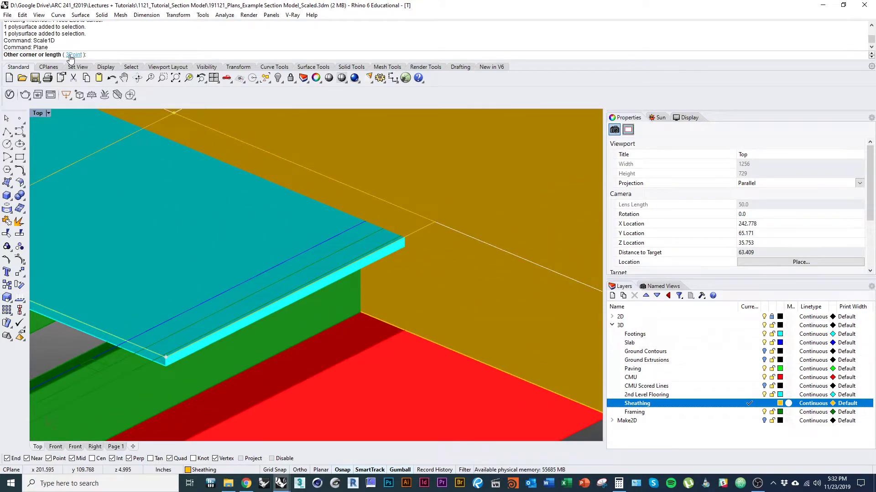
left_click(403, 333)
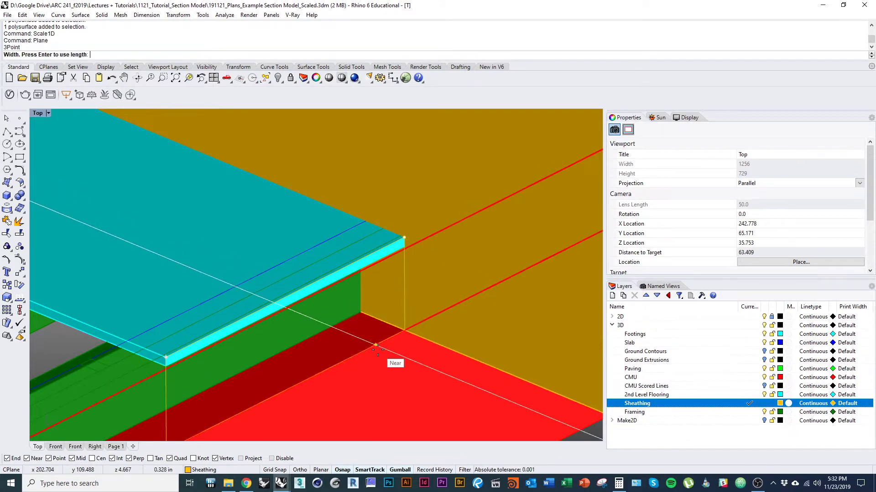
scroll(353, 345, "down", 2)
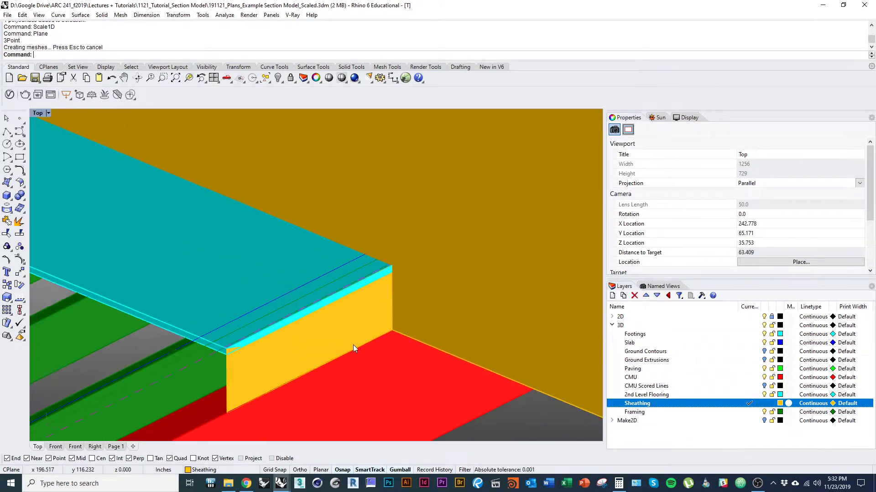
Offset the vertical surface over the exposed floor end into a solid sheathing panel with a distance of 0.03125 inches
left_click(279, 329)
type("os")
key("Return")
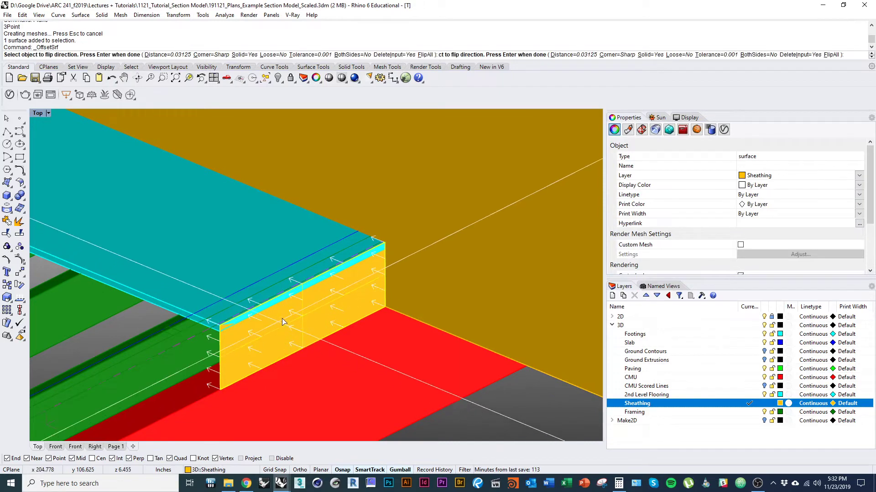
scroll(288, 328, "down", 7)
right_click_drag(309, 368, 264, 307)
type("d")
key("Return")
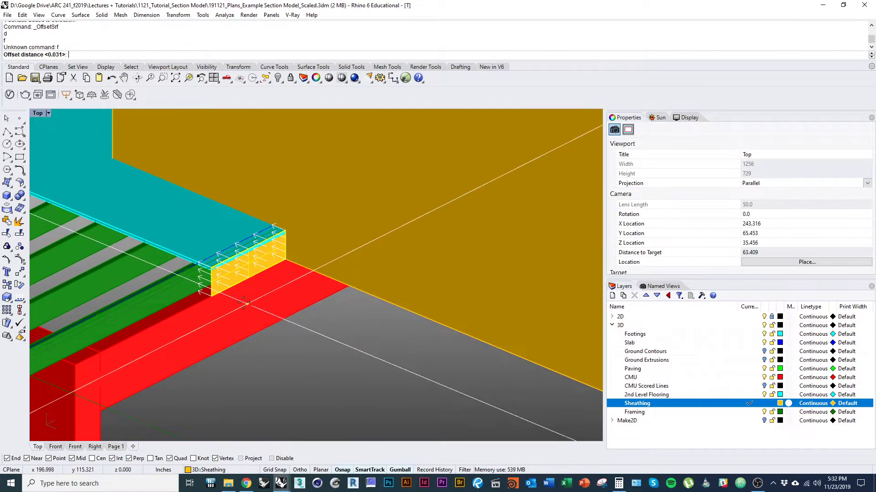
scroll(256, 308, "up", 2)
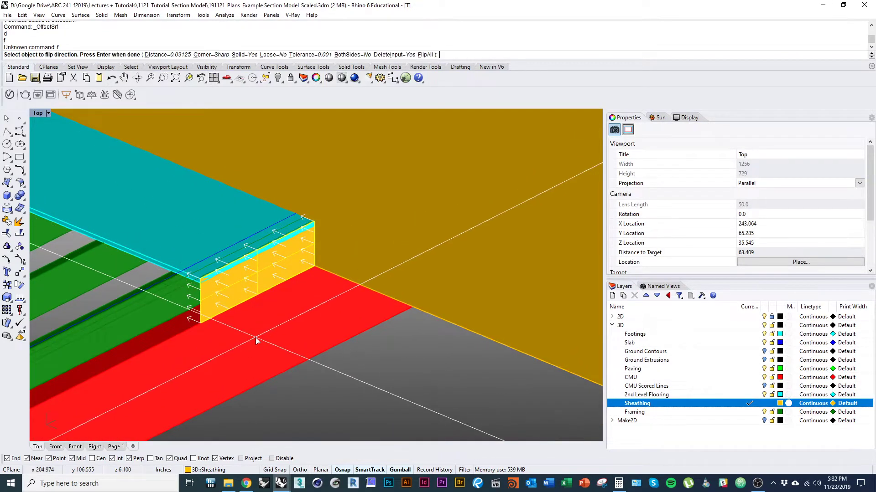
key("Return")
scroll(218, 308, "up", 5)
key("Escape")
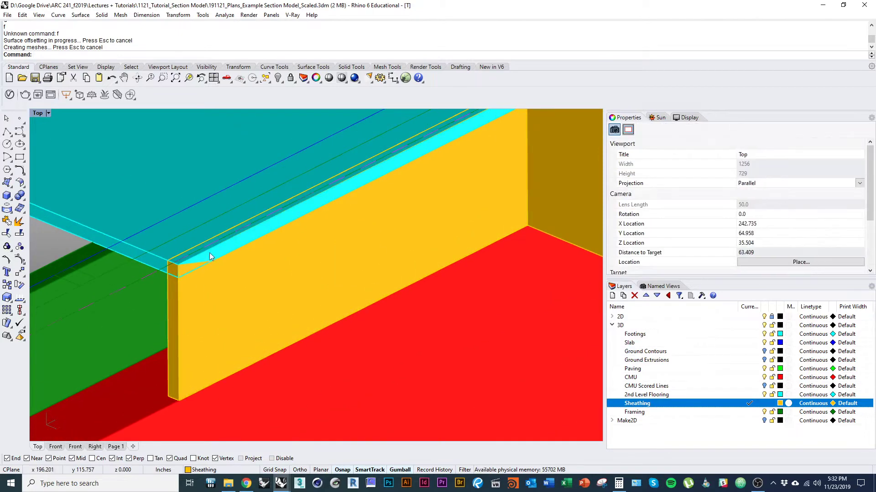
Move the flooring's two end edges back to the inner face of the floor-end sheathing panel
left_click(209, 252, "ctrl+shift")
right_click(209, 251)
left_click(211, 261, "ctrl+shift")
right_click(212, 260)
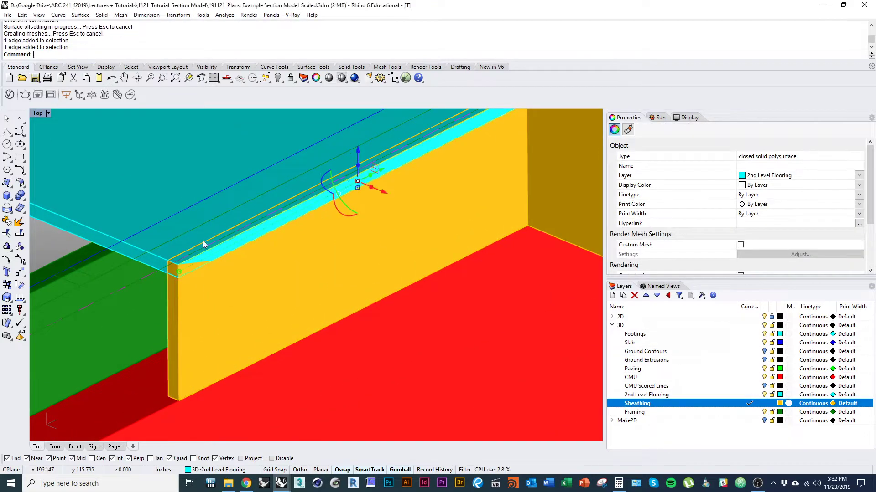
scroll(208, 327, "up", 5)
type("m")
key("Return")
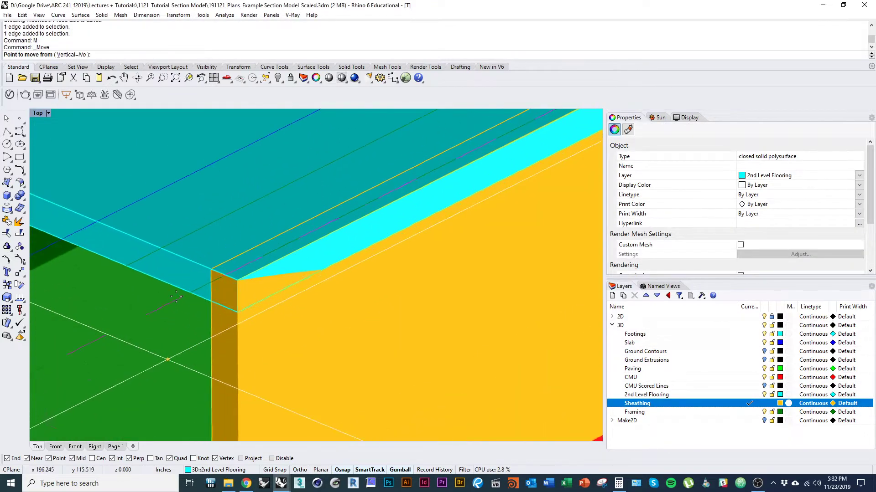
scroll(176, 297, "up", 1)
left_click(240, 310)
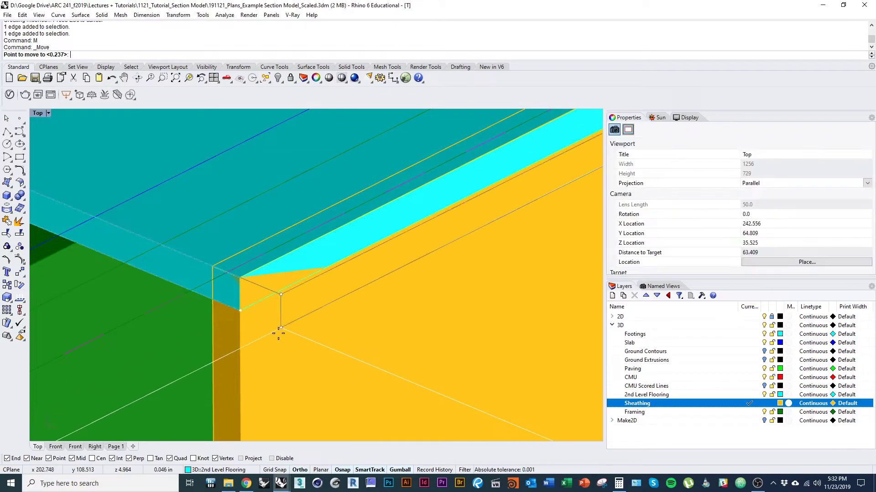
left_click(214, 301)
scroll(226, 333, "down", 3)
key("Escape")
scroll(262, 312, "up", 3)
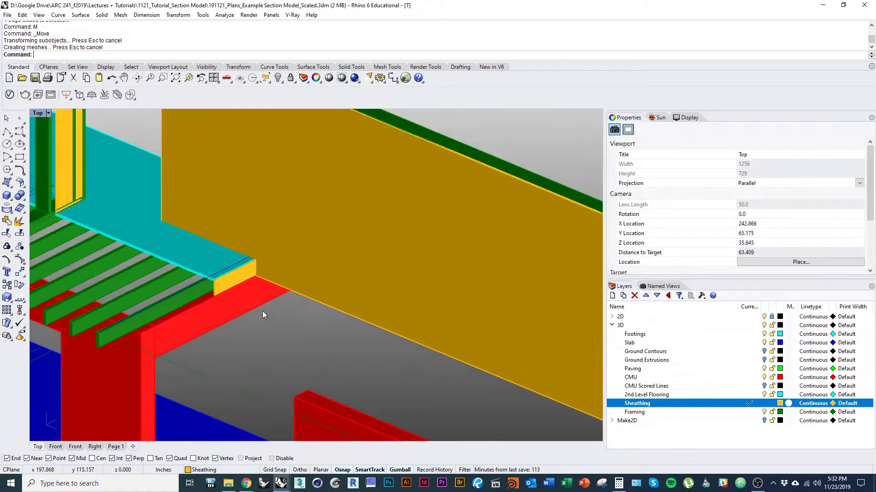
Draw a vertical plane over the framed wall with the clerestory blocking, from the corner to the CMU wall and down to the flooring
right_click_drag(262, 315, 476, 373)
scroll(270, 236, "up", 6)
left_click(244, 275)
right_click_drag(245, 275, 157, 287)
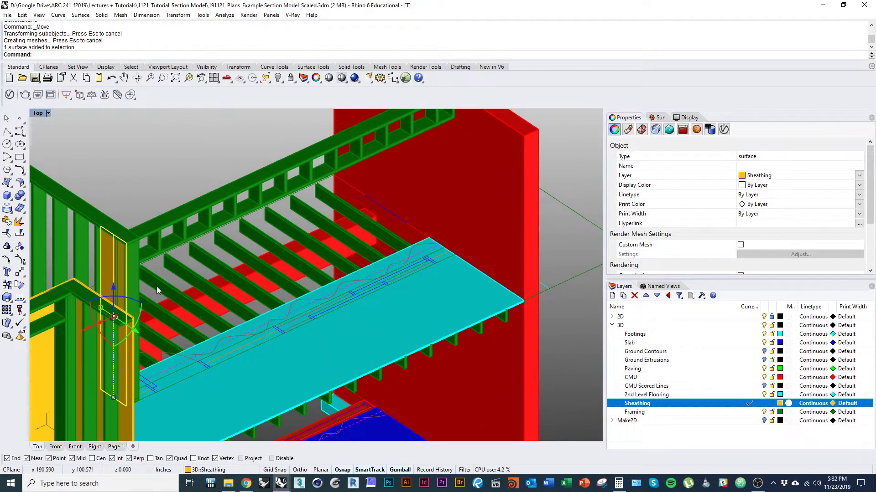
type("Plane")
key("Return")
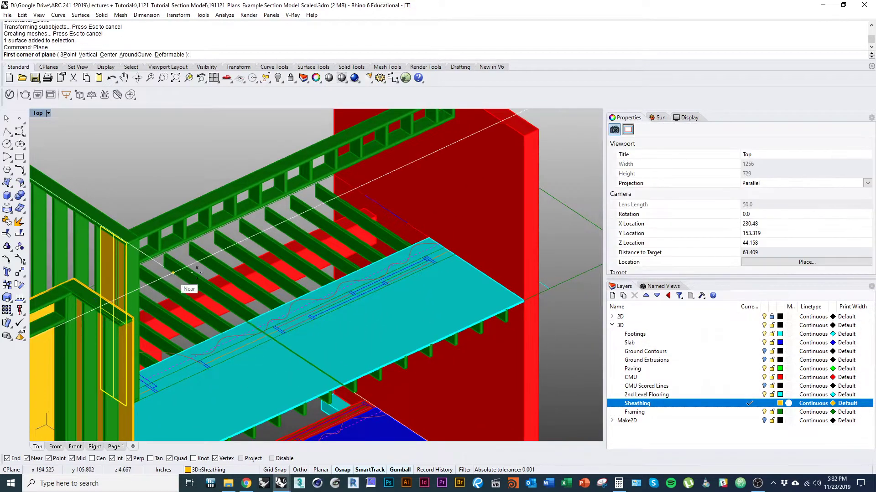
scroll(135, 230, "up", 5)
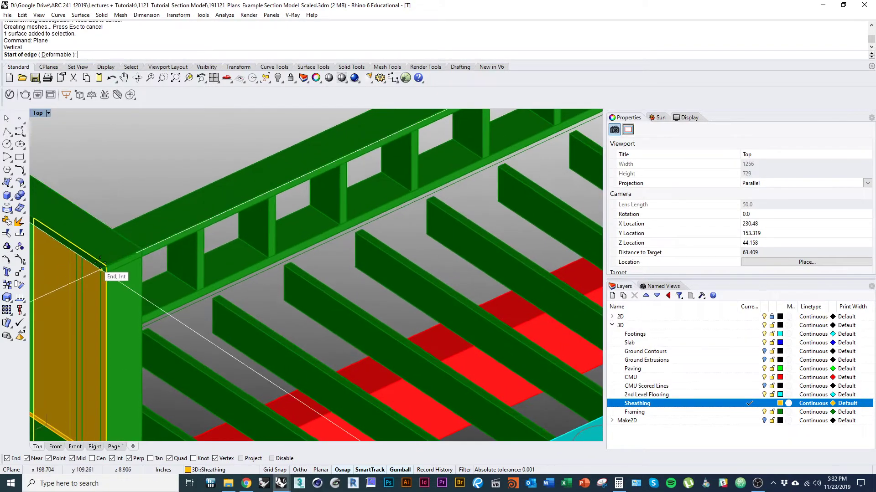
scroll(303, 230, "down", 5)
scroll(312, 221, "up", 5)
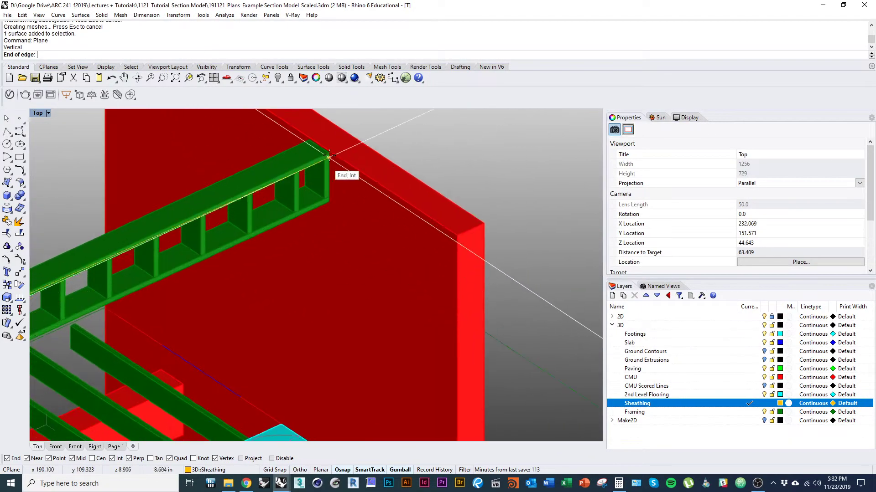
left_click(330, 152)
scroll(344, 360, "down", 3)
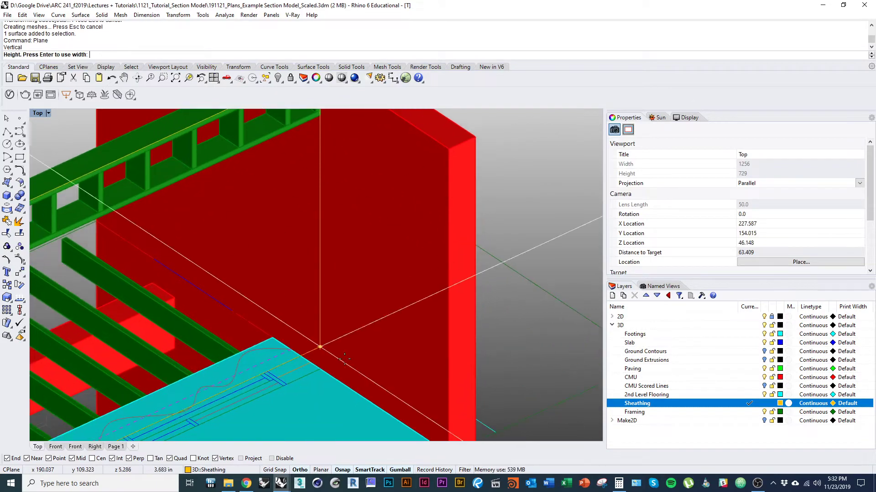
left_click(320, 369)
scroll(322, 377, "down", 4)
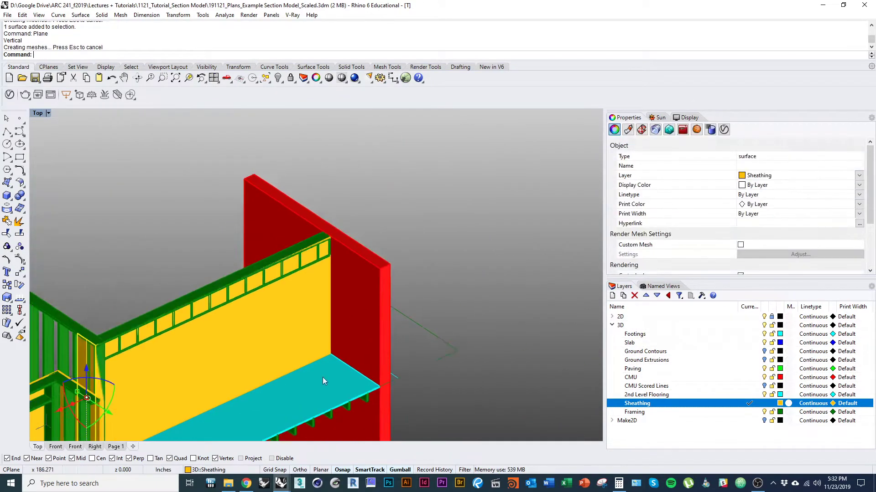
Offset the narrow sheathing surface beside the wall corner into a solid panel with a distance of 0.03125 inches
scroll(332, 310, "up", 4)
right_click_drag(259, 276, 247, 239)
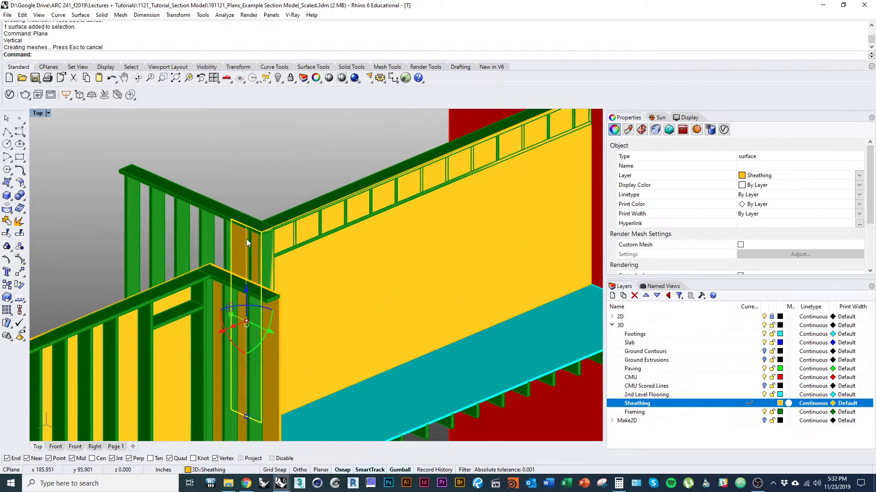
key("Return")
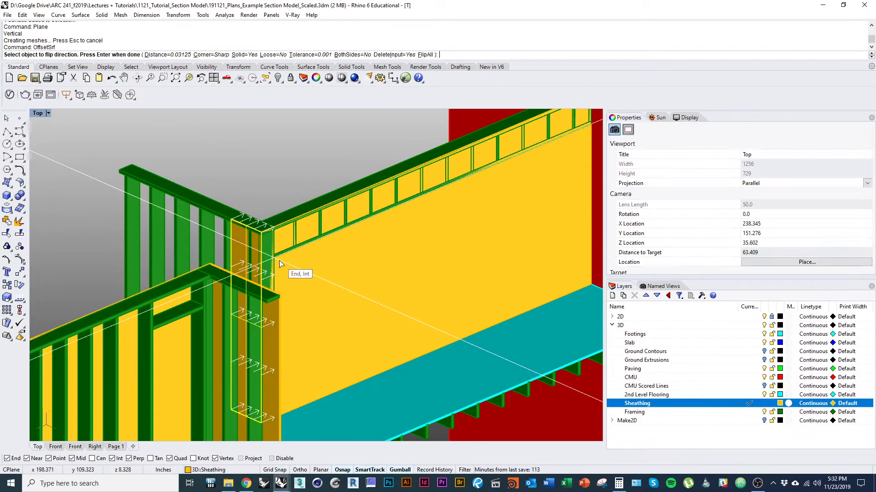
key("Return")
Move the vertical end edge of the long wall surface outward so it covers the narrow corner panel's edge
scroll(313, 260, "up", 5)
right_click_drag(244, 258, 207, 168)
scroll(228, 257, "up", 3)
left_click(264, 288)
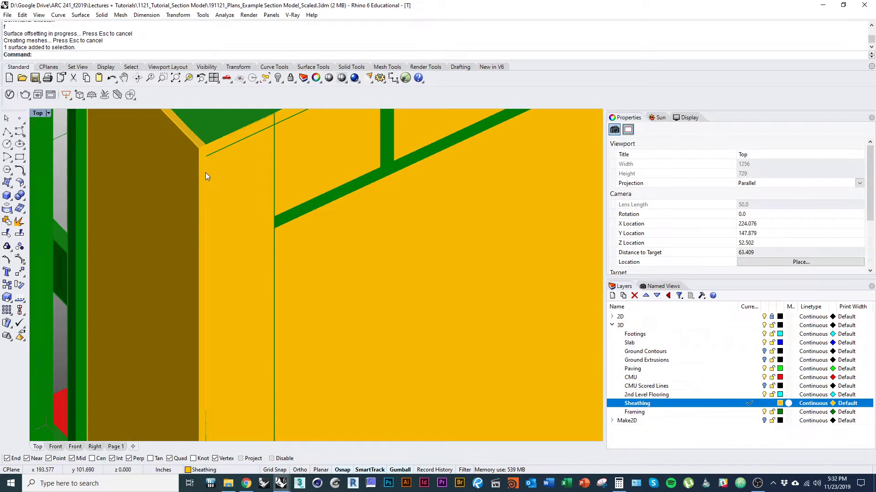
left_click(205, 173)
key("Return")
type("M")
key("Return")
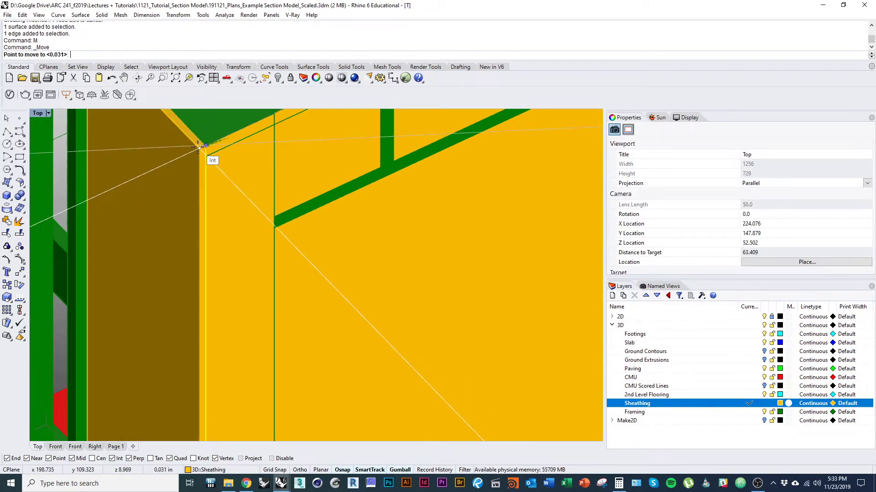
scroll(193, 158, "down", 8)
right_click_drag(200, 217, 169, 264)
scroll(169, 264, "down", 5)
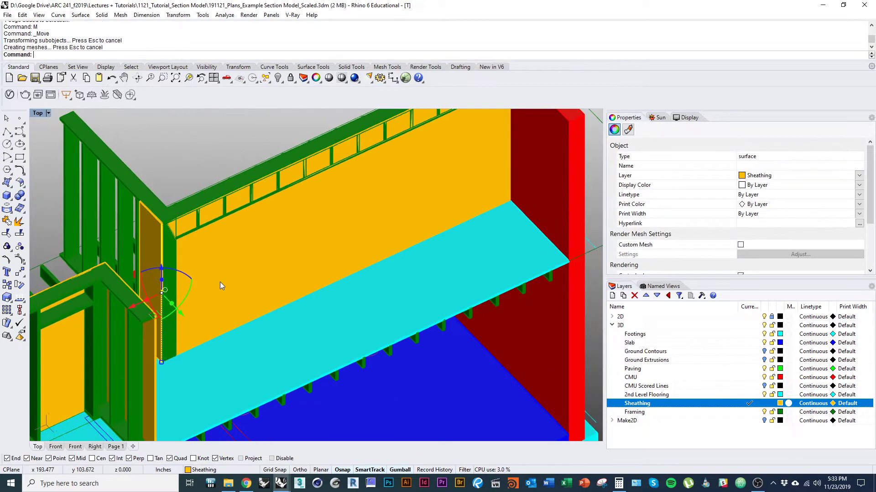
Offset the long wall surface into a solid sheathing panel with a distance of 0.03125 inches
left_click(223, 287)
type("f")
key("Return")
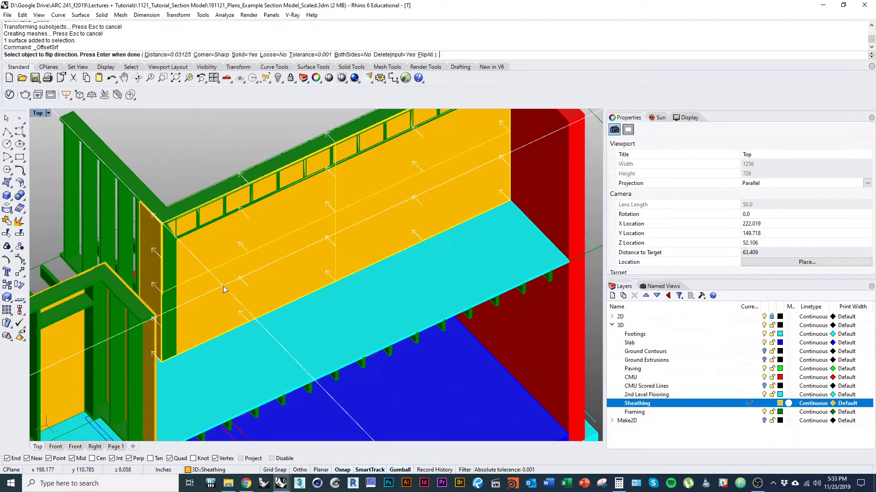
key("Return")
scroll(209, 324, "down", 5)
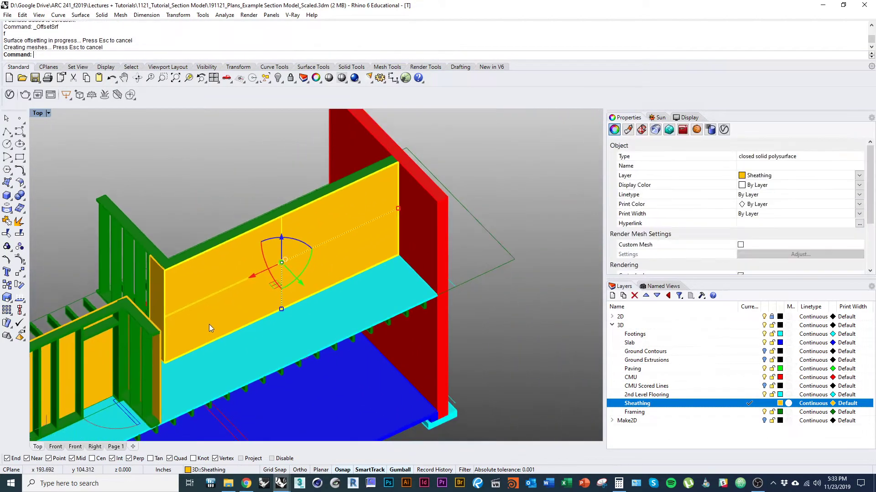
key("Escape")
Draw a box through the large framed opening of the long wall, from the flooring up to the framing above the opening
type("box")
key("Return")
key("ctrl+alt+w")
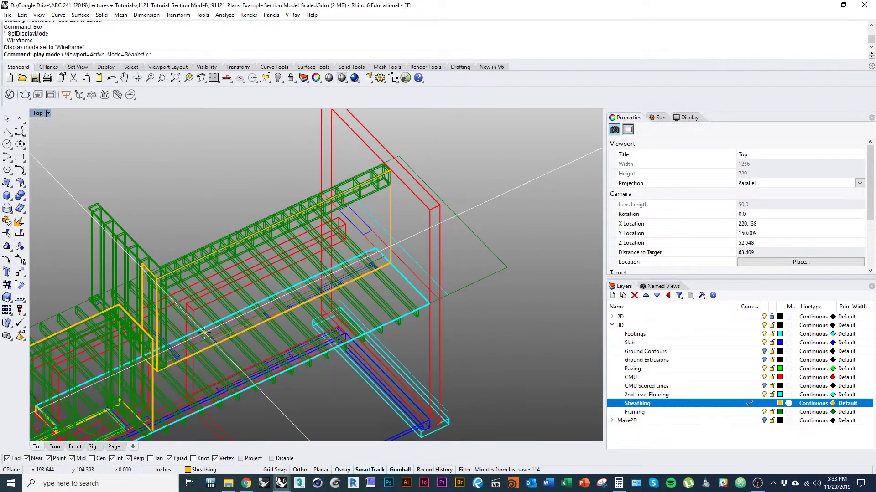
scroll(162, 352, "up", 12)
scroll(175, 364, "up", 6)
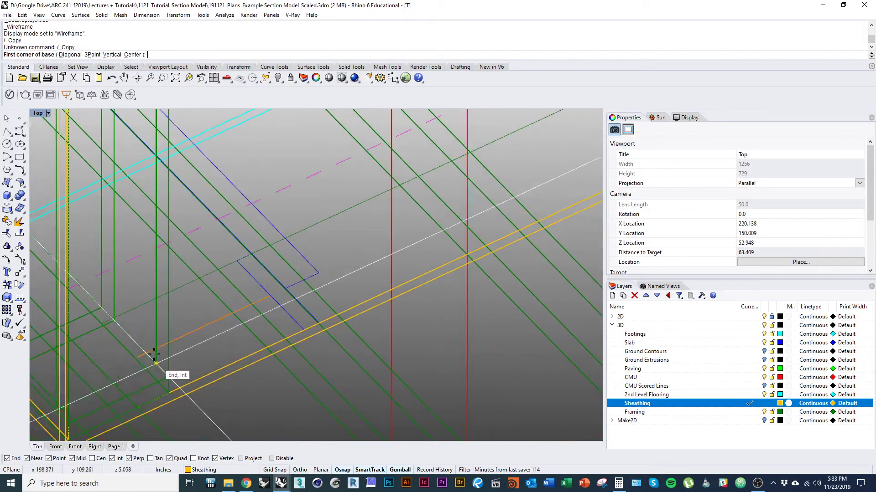
scroll(138, 317, "down", 10)
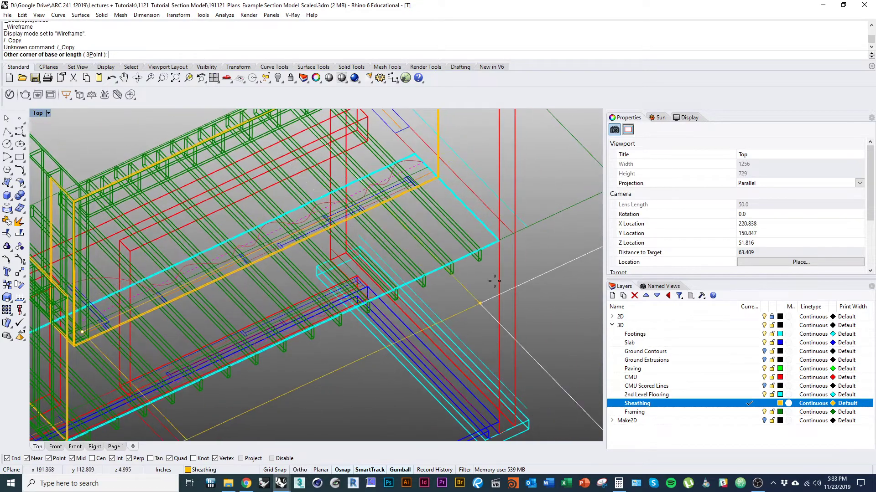
left_click(502, 180)
right_click_drag(500, 180, 501, 276)
key("ctrl+alt+s")
right_click_drag(464, 239, 420, 162, "ctrl+shift")
key("ctrl+alt+w")
scroll(422, 176, "up", 12)
left_click(394, 212)
mouse_move(374, 196)
right_mouse_down("ctrl")
mouse_move(373, 281)
mouse_move(374, 242)
mouse_move(389, 231)
mouse_move(350, 276)
mouse_move(31, 273)
right_mouse_up("ctrl")
key("ctrl+alt+s")
Inspect the cutting box from both sides for its fit in the framed opening and its passage through the sheathing
left_click(350, 275)
right_click_drag(239, 284, 131, 143)
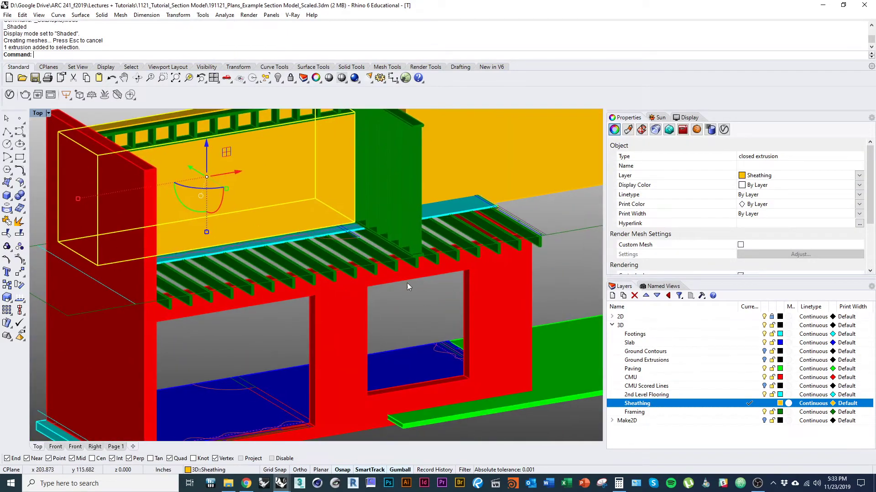
right_click_drag(385, 278, 253, 330, "ctrl+shift")
right_click_drag(426, 274, 255, 278, "ctrl+shift")
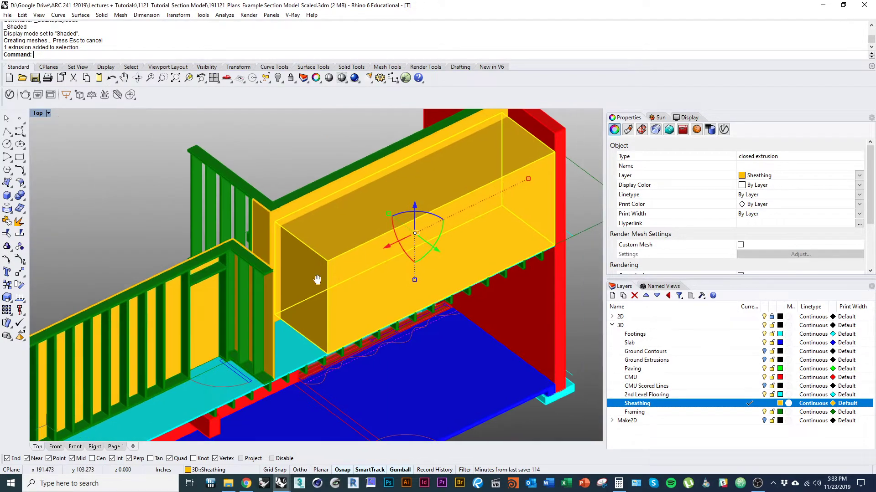
right_click_drag(317, 280, 263, 310)
mouse_move(263, 311)
right_mouse_down("ctrl")
mouse_move(224, 259)
mouse_move(262, 222)
right_mouse_up("ctrl")
key("Escape")
left_click(198, 228)
right_click_drag(241, 302, 212, 318, "ctrl+shift")
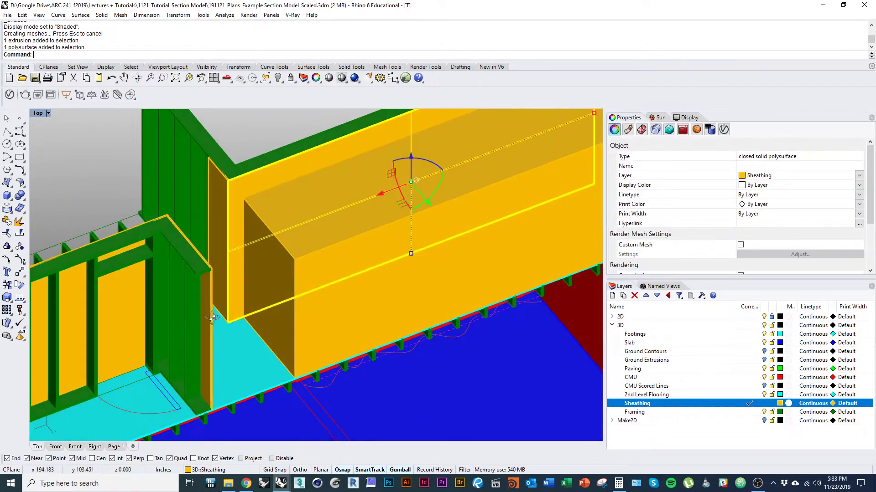
Draw a box filling the framed door opening, from the flooring up to the underside of the header
key("Return")
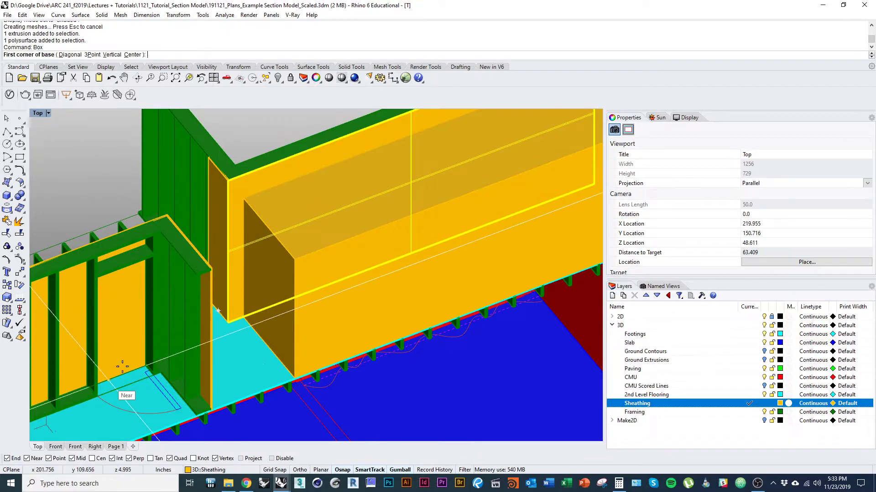
scroll(122, 366, "up", 5)
right_click_drag(180, 391, 195, 300)
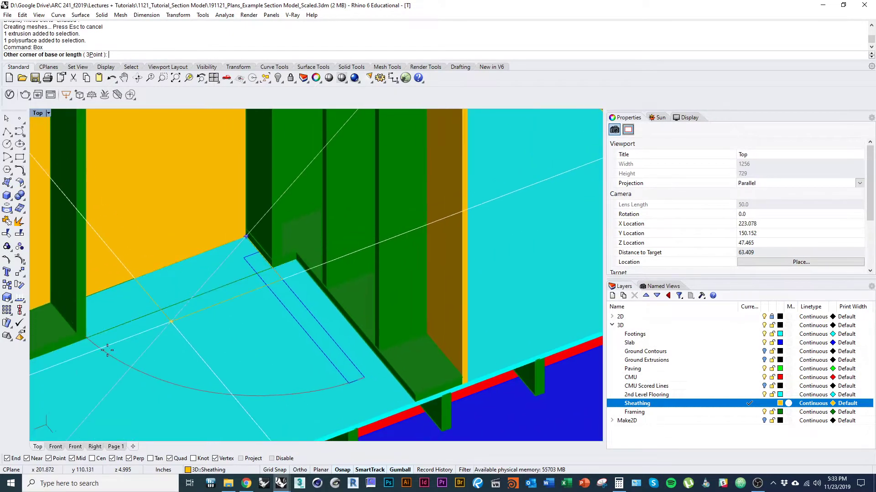
left_click(114, 372)
right_click_drag(115, 373, 146, 404)
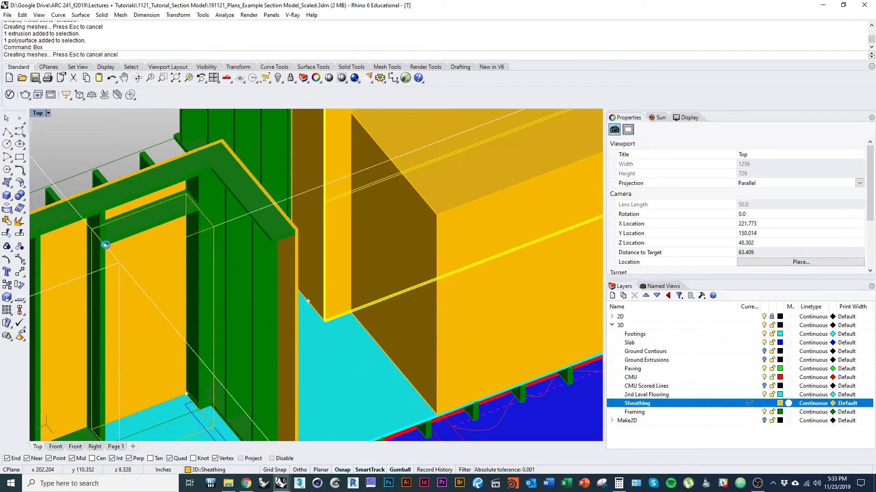
Subtract the door box from the sheathing panel behind the door framing with BooleanDifference
scroll(157, 297, "down", 4)
right_click_drag(156, 297, 161, 312, "shift")
left_click(164, 328)
mouse_move(173, 345)
left_mouse_down()
mouse_move(164, 334)
mouse_move(169, 341)
left_mouse_up()
right_click_drag(161, 340, 149, 358, "shift")
left_click(98, 346)
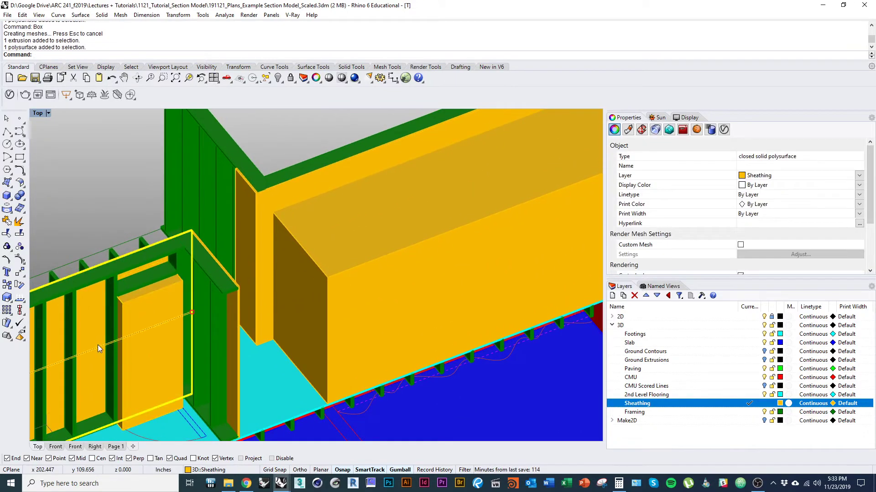
key("Return")
left_click(137, 322)
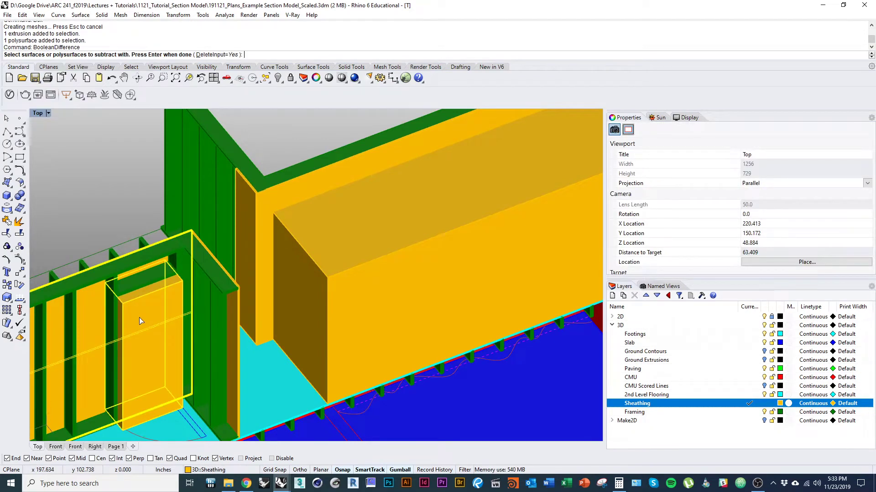
key("Return")
Subtract the large opening box from the long wall's sheathing panel with BooleanDifference
right_click_drag(220, 350, 225, 256)
left_click(228, 250)
key("Delete")
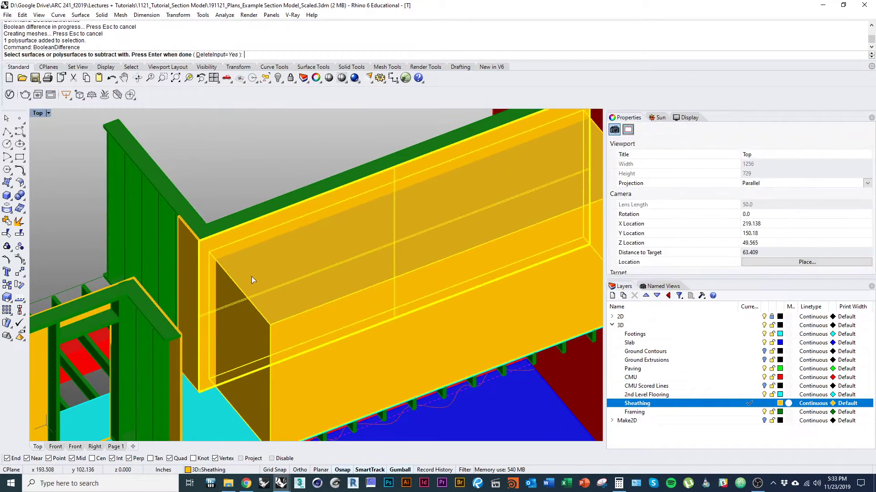
right_click_drag(228, 181, 131, 238)
scroll(251, 225, "up", 4)
right_click_drag(252, 225, 146, 292)
scroll(223, 321, "up", 3)
right_click_drag(206, 324, 406, 328)
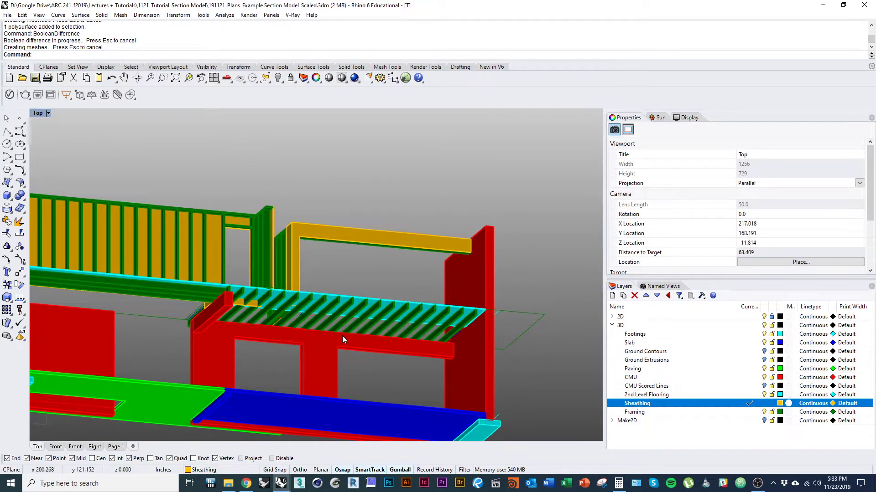
Draw a box along the flooring edge between the edge sheathing and the long sheathing panel's end, and subtract it from that panel with BooleanDifference
scroll(259, 304, "up", 7)
left_click(230, 292)
right_click_drag(230, 293, 322, 351)
type("box")
key("Return")
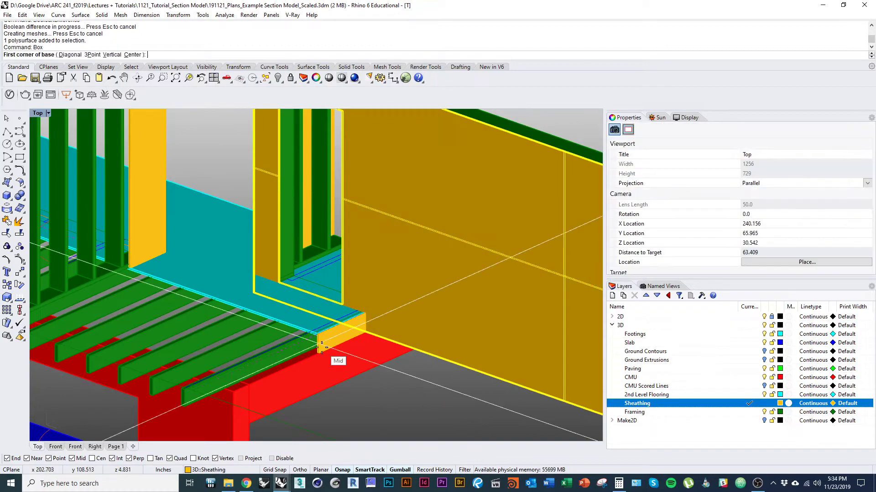
scroll(343, 349, "up", 2)
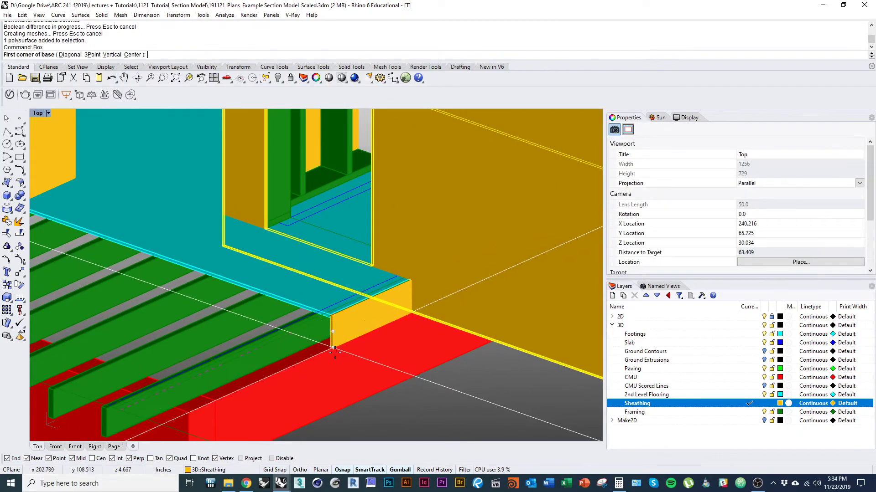
left_click(334, 350)
right_click_drag(335, 350, 348, 326)
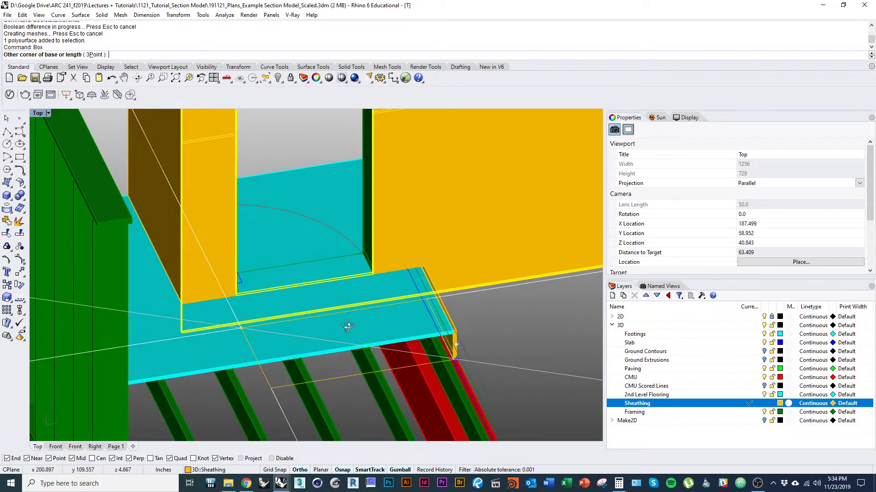
scroll(180, 324, "up", 5)
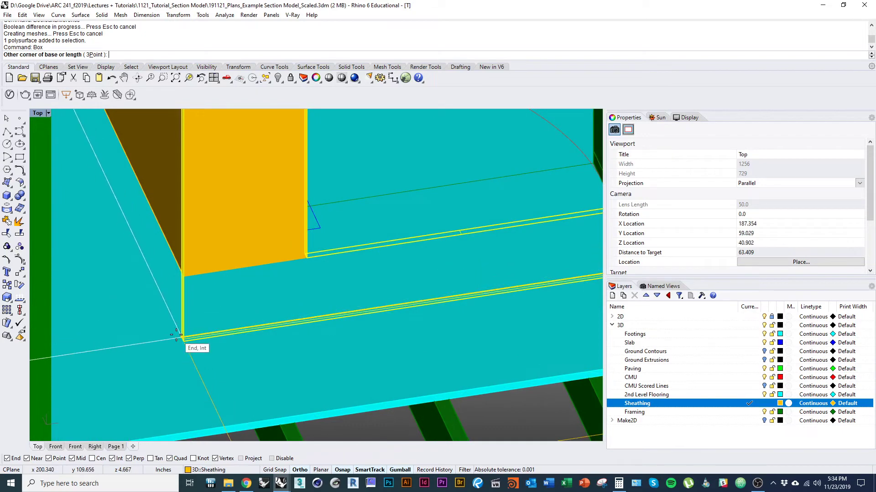
left_click(308, 257)
scroll(248, 270, "down", 4)
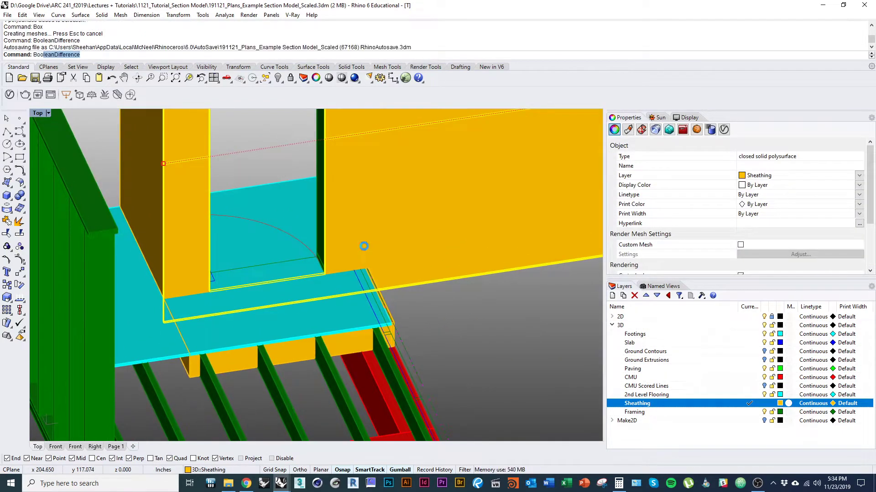
key("Return")
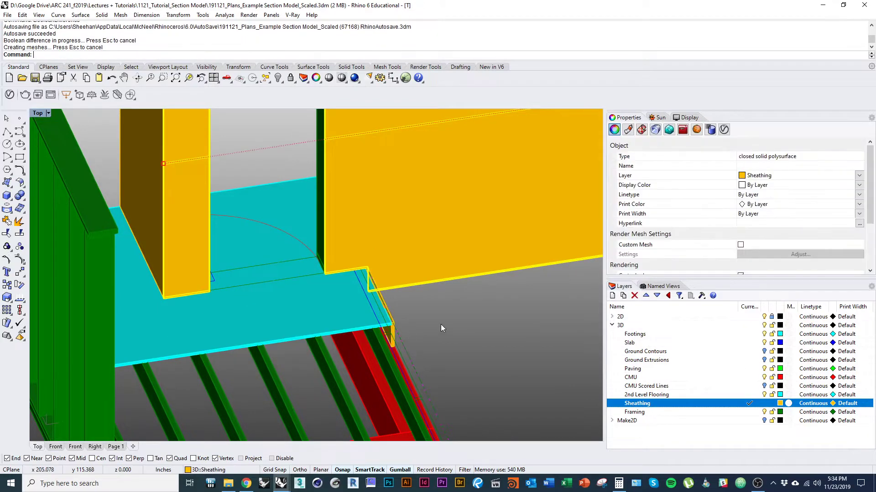
Examine the corner where the floor-edge sheathing meets the notch in the long wall's sheathing panel
right_click_drag(440, 330, 317, 338)
left_click(421, 364)
scroll(345, 297, "up", 7)
left_click(346, 307)
left_click(412, 330)
scroll(351, 324, "down", 4)
left_click(346, 350)
scroll(344, 320, "up", 2)
left_click(367, 313)
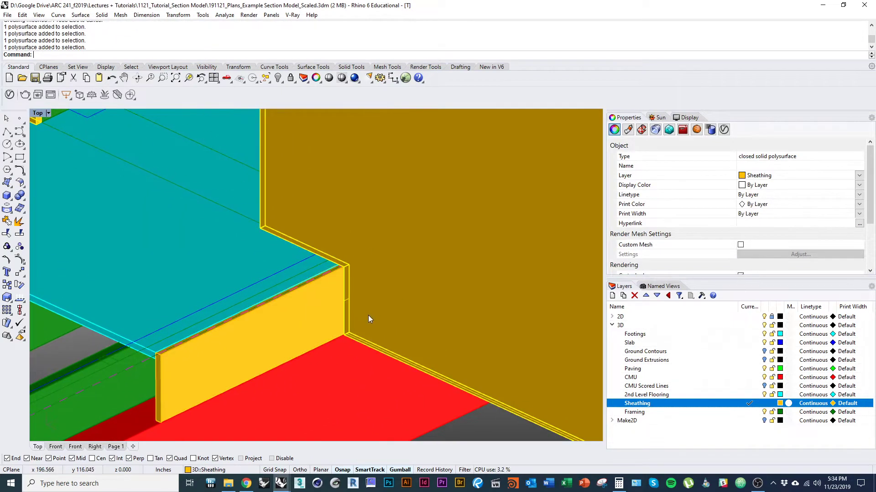
In wireframe display, move the two vertical edges of the long sheathing panel's notch to the flooring's corner, and return to shaded display
right_click_drag(368, 316, 340, 301)
scroll(338, 244, "up", 8)
key("ctrl+alt+w")
right_click_drag(340, 263, 337, 243)
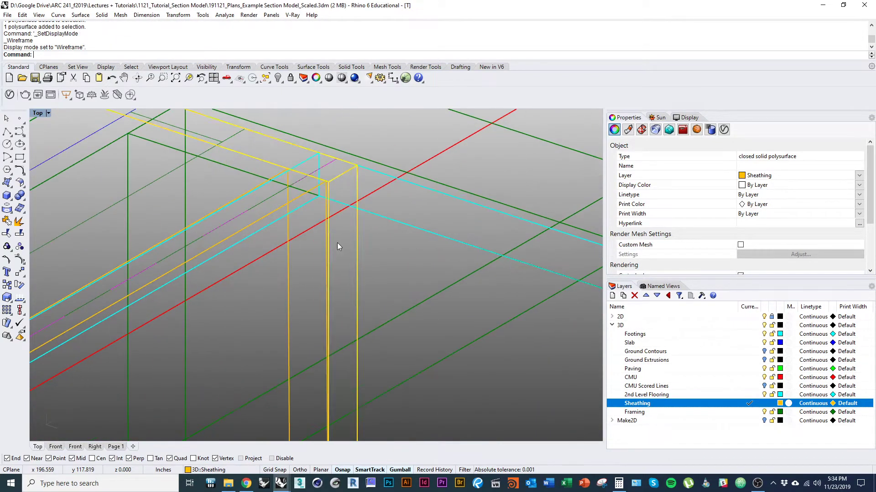
left_click(330, 261)
right_click(330, 262)
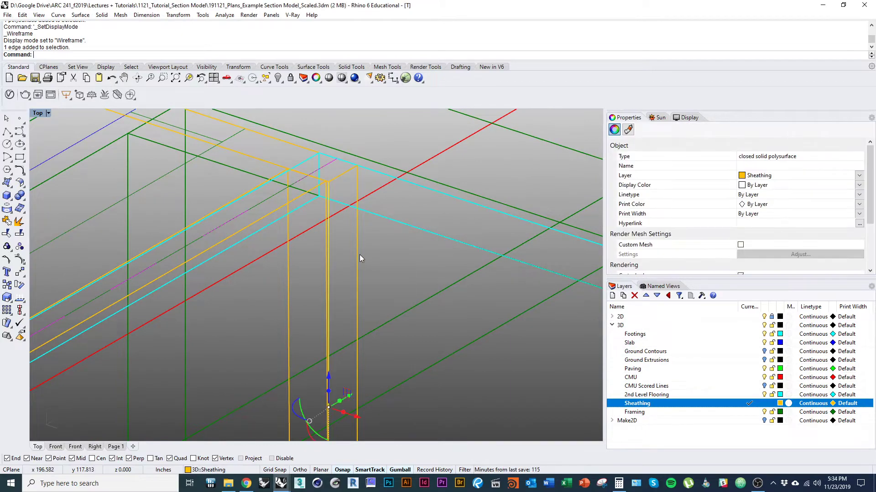
left_click(359, 254, "ctrl+shift")
right_click(359, 255)
type("m")
key("Return")
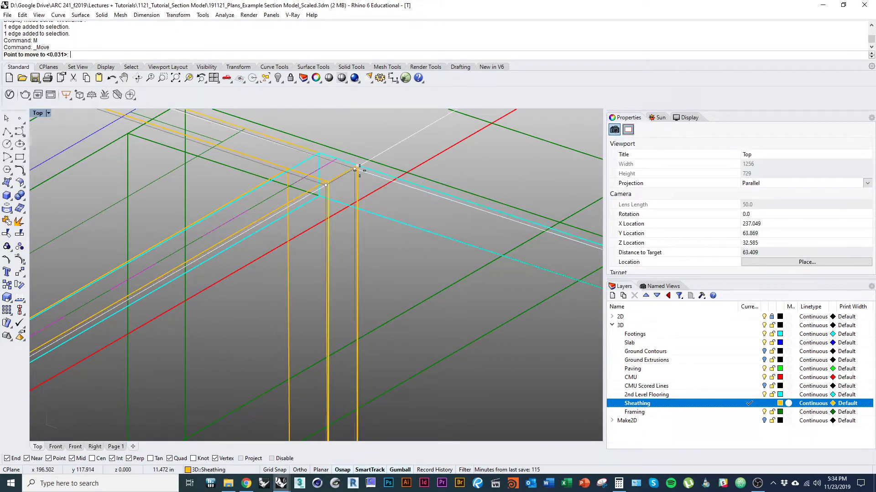
left_click(321, 151)
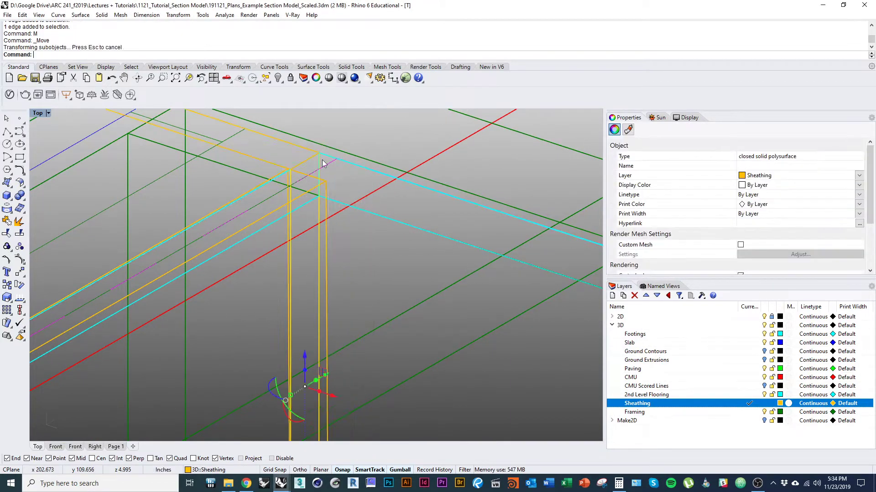
scroll(336, 224, "up", 5)
key("ctrl+alt+s")
Draw a plane over the second-level flooring, from its corner at the edge sheathing to the opposite corner at the CMU end wall
right_click_drag(281, 232, 429, 248)
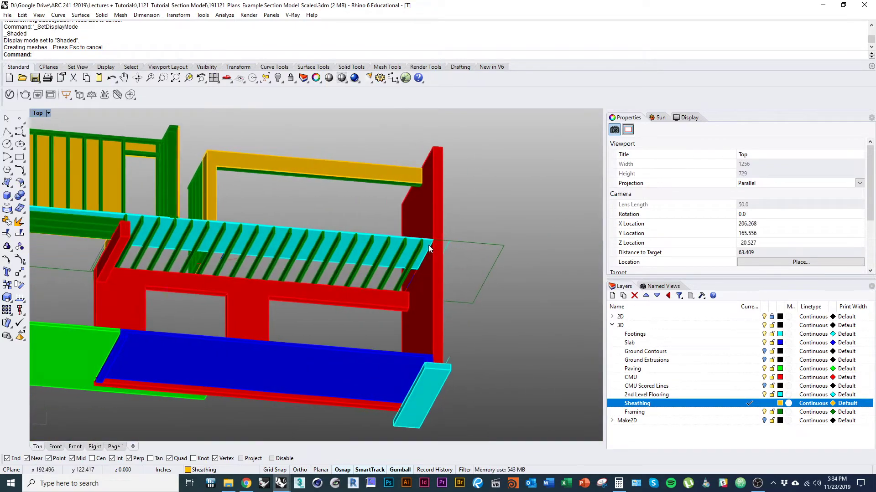
right_click_drag(354, 280, 365, 274)
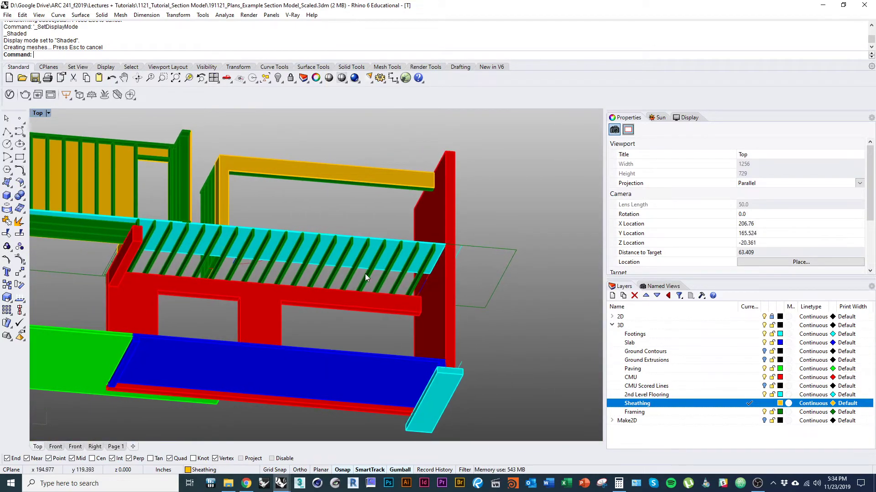
type("Plane")
key("Return")
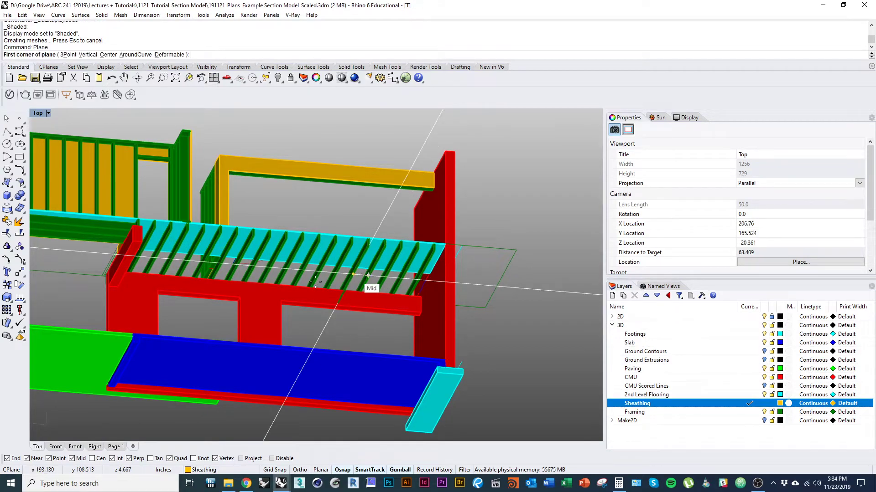
right_click_drag(365, 273, 411, 387)
scroll(201, 296, "up", 6)
scroll(445, 359, "up", 4)
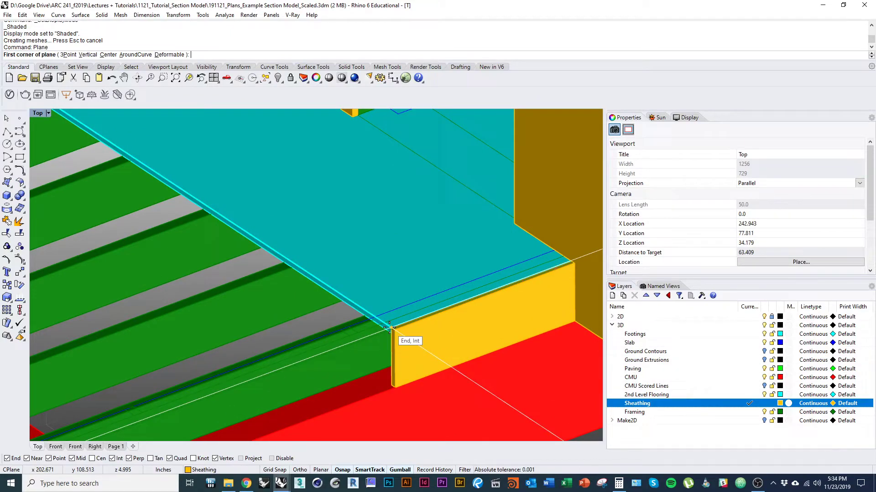
right_click_drag(327, 321, 360, 338)
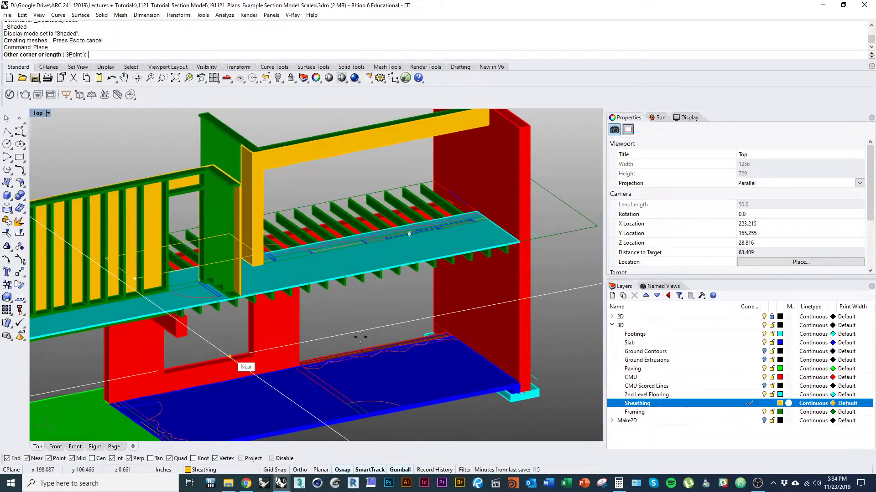
scroll(531, 236, "up", 6)
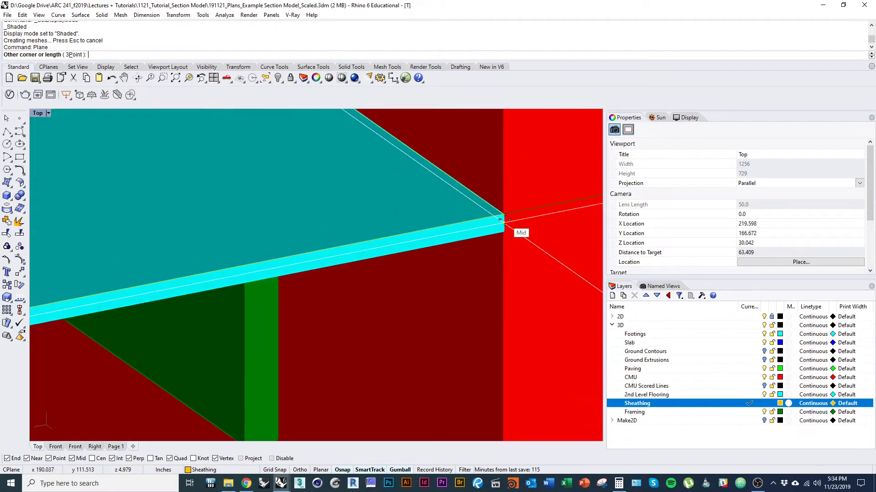
left_click(503, 214)
Move the new plane surface vertically from the top of the flooring down to the underside of the floor joists
scroll(411, 274, "down", 5)
left_click(367, 274)
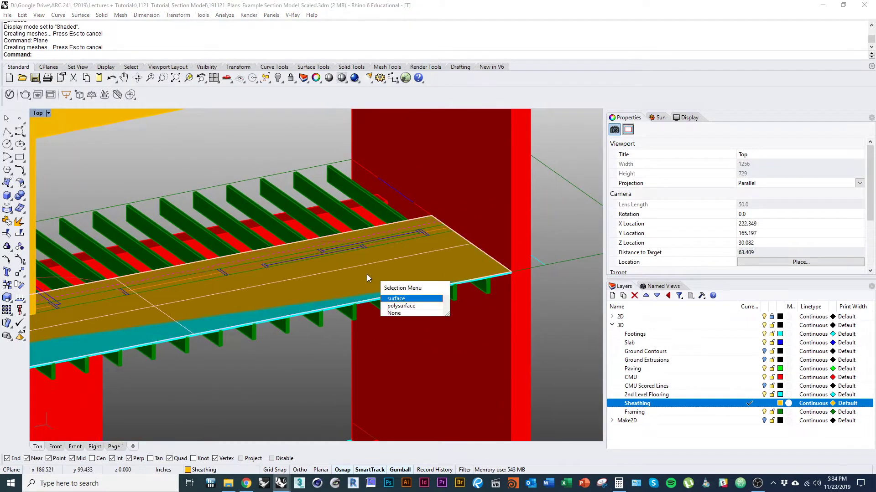
left_click(389, 308)
right_click_drag(389, 309, 346, 306)
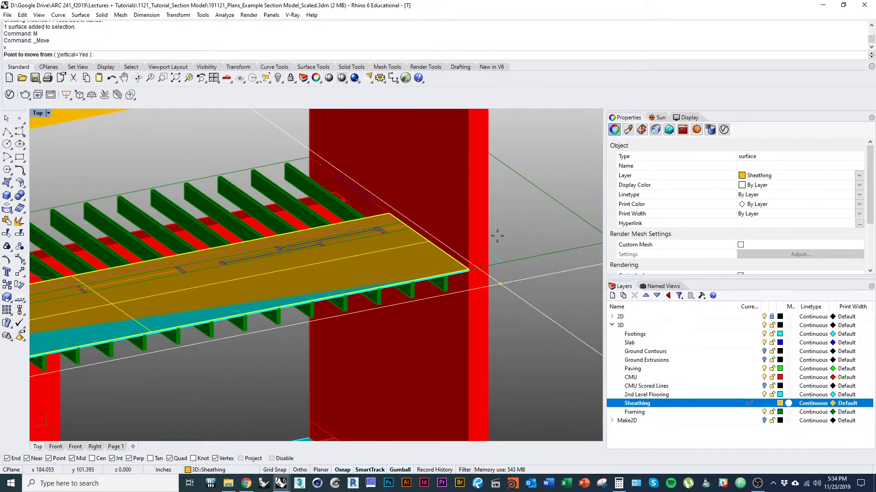
scroll(497, 235, "up", 5)
left_click(388, 237)
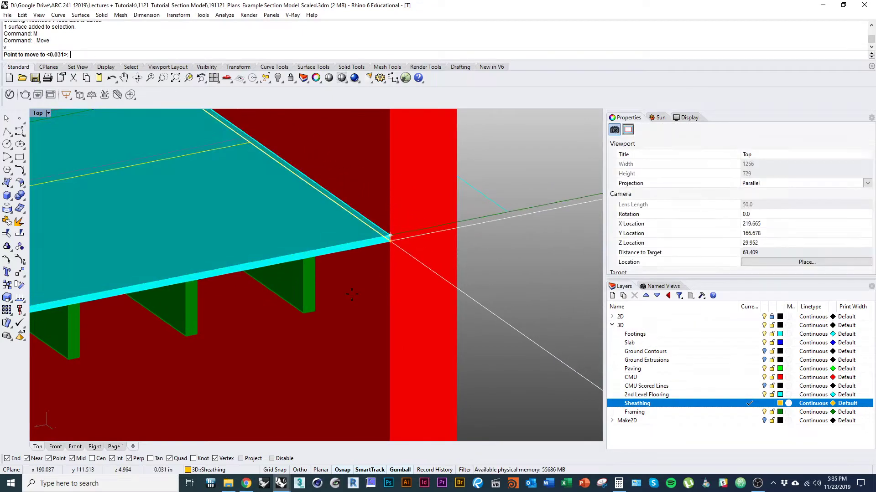
left_click(313, 307)
scroll(267, 348, "down", 3)
scroll(440, 311, "up", 4)
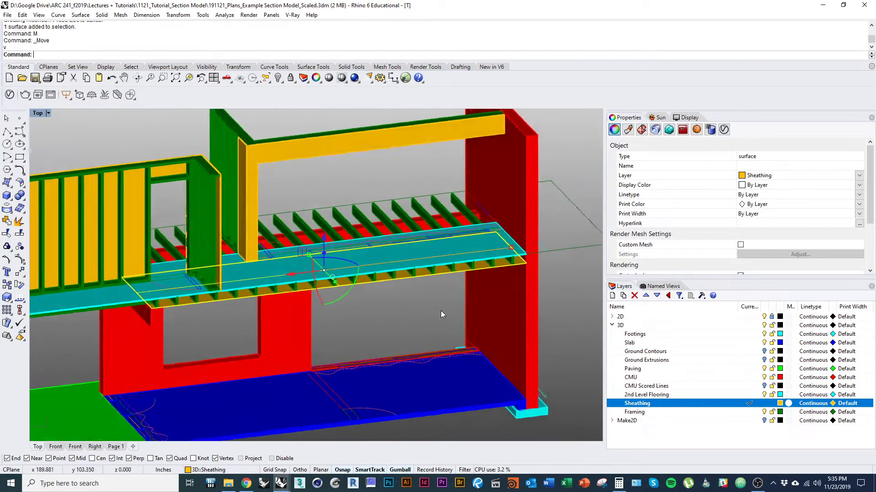
Shorten the plane with Scale1D so that its end stops at the near face of the CMU beam
key("Return")
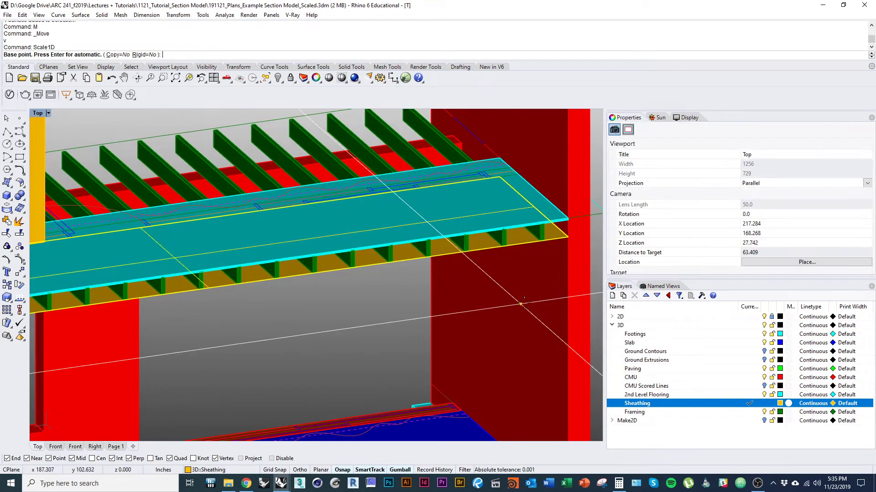
scroll(474, 267, "down", 3)
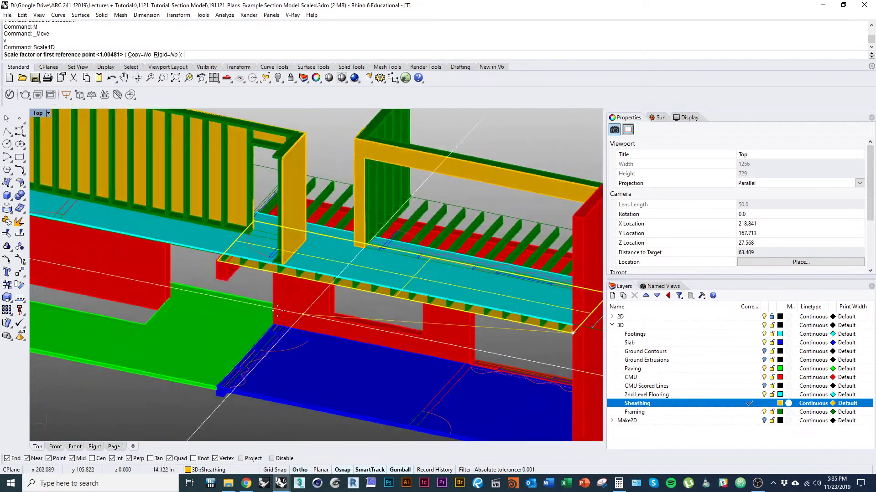
scroll(225, 238, "up", 8)
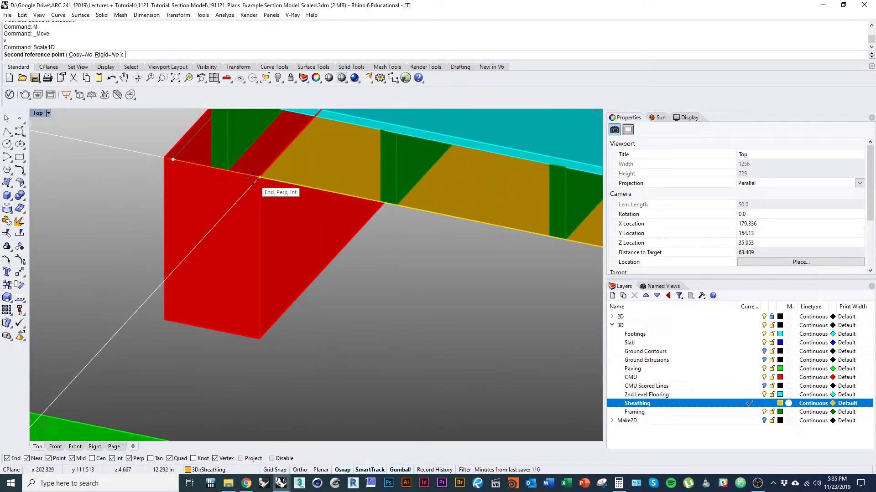
left_click(257, 179)
scroll(267, 209, "down", 9)
scroll(353, 264, "up", 3)
right_click_drag(353, 264, 334, 382)
scroll(242, 233, "down", 3)
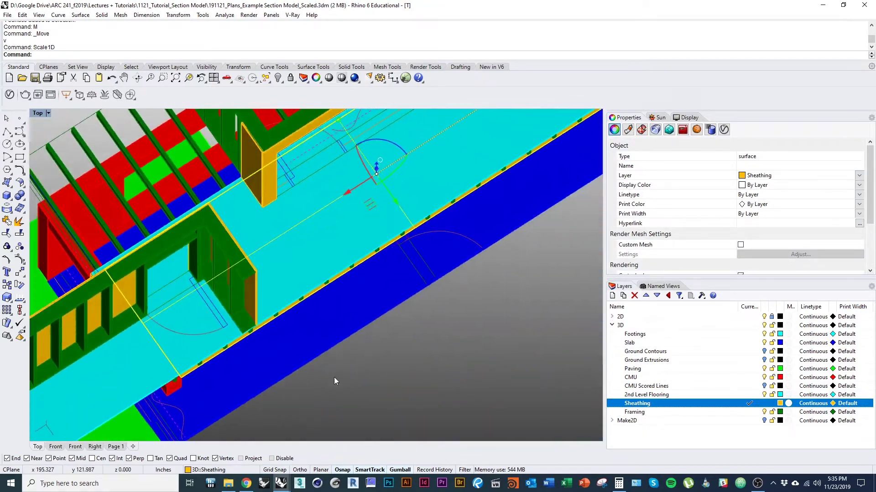
Offset the surface under the joists into a 0.03125 thick solid with OffsetSrf, with the direction flipped
right_click_drag(197, 253, 272, 265)
type("OffsetSrf")
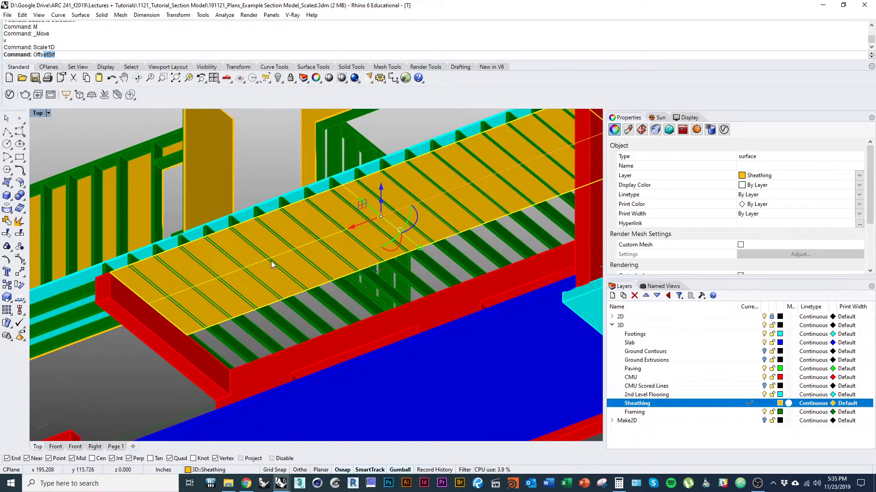
key("Return")
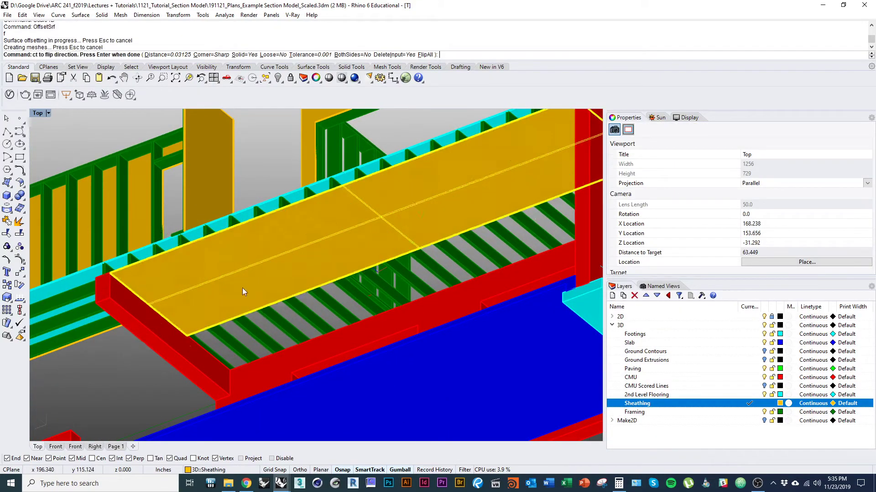
key("Return")
right_click_drag(242, 292, 242, 321)
scroll(231, 358, "up", 5)
scroll(242, 312, "up", 3)
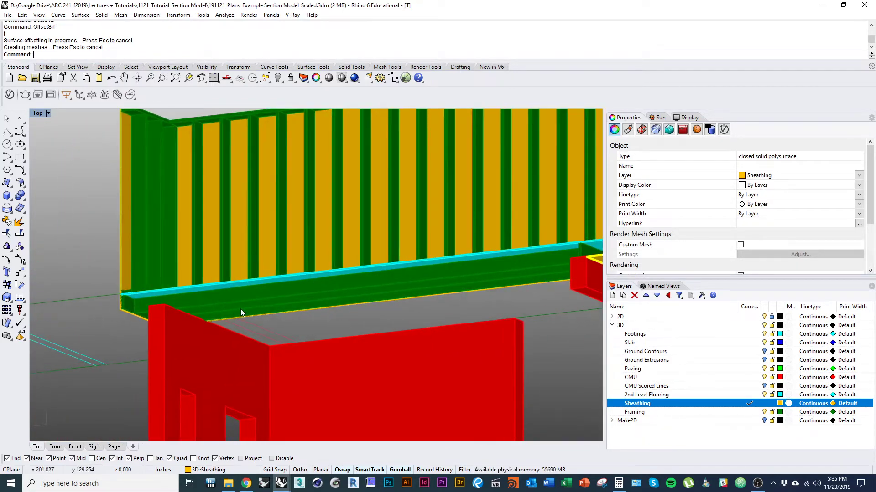
type("lane")
key("Return")
scroll(247, 315, "up", 5)
scroll(244, 282, "up", 10)
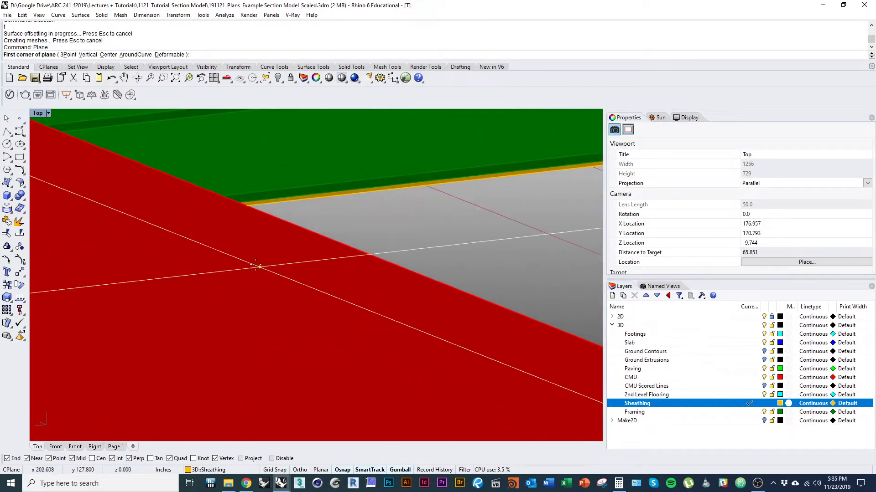
key("Escape")
scroll(146, 256, "down", 10)
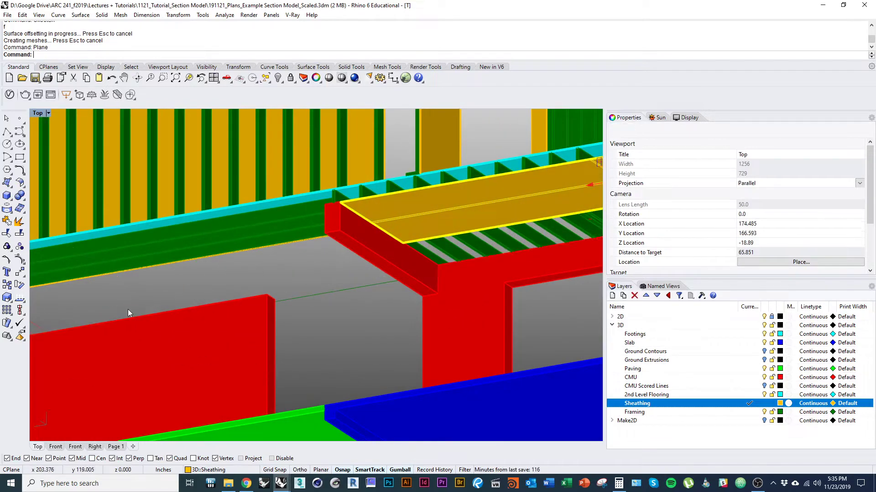
Draw a plane under the adjacent floor framing, from the sheathing's bottom edge at the CMU wall to the far corner of the CMU beam
right_click_drag(128, 309, 205, 306)
scroll(219, 294, "up", 10)
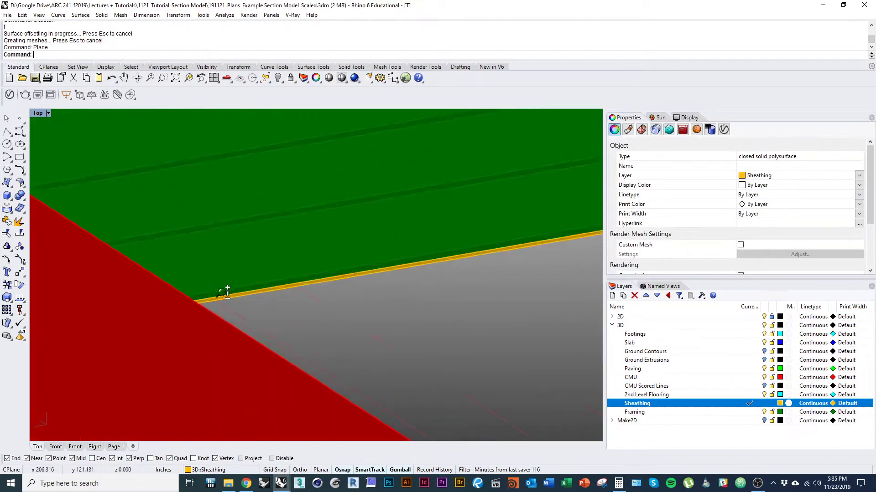
key("space")
left_click(167, 280)
scroll(124, 325, "down", 5)
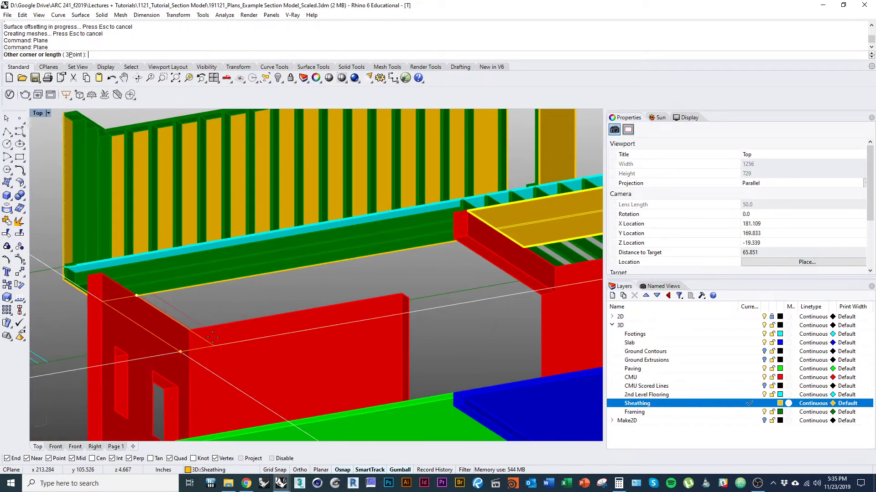
scroll(298, 313, "up", 5)
scroll(298, 313, "up", 5)
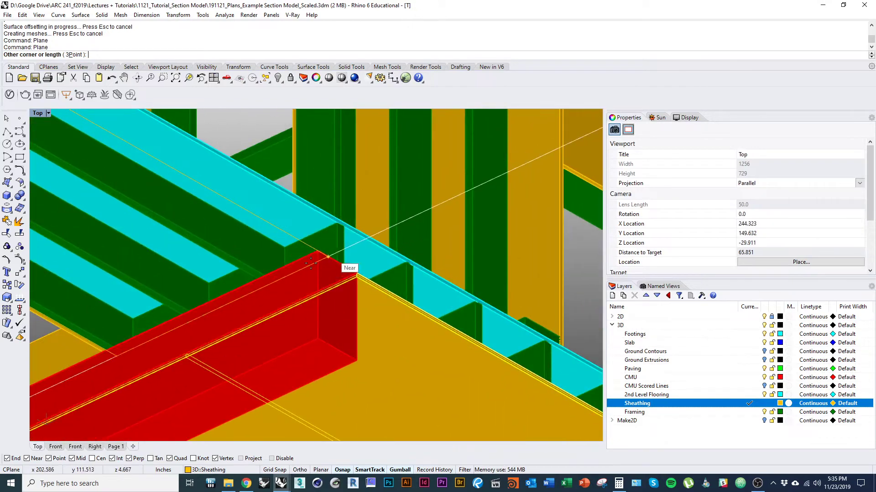
left_click(324, 251)
scroll(301, 251, "down", 3)
Finish the plane at the CMU beam's far corner and offset it into a 0.03125 thick solid with OffsetSrf, direction flipped
left_click(271, 249)
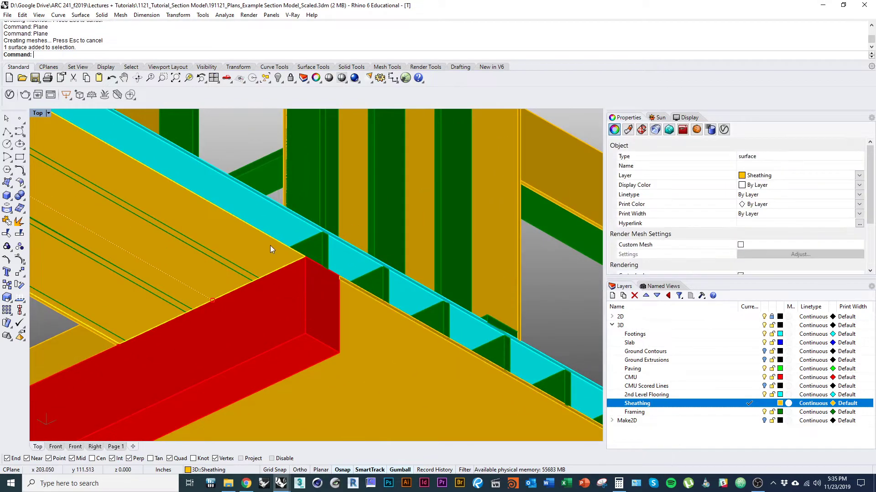
key("Return")
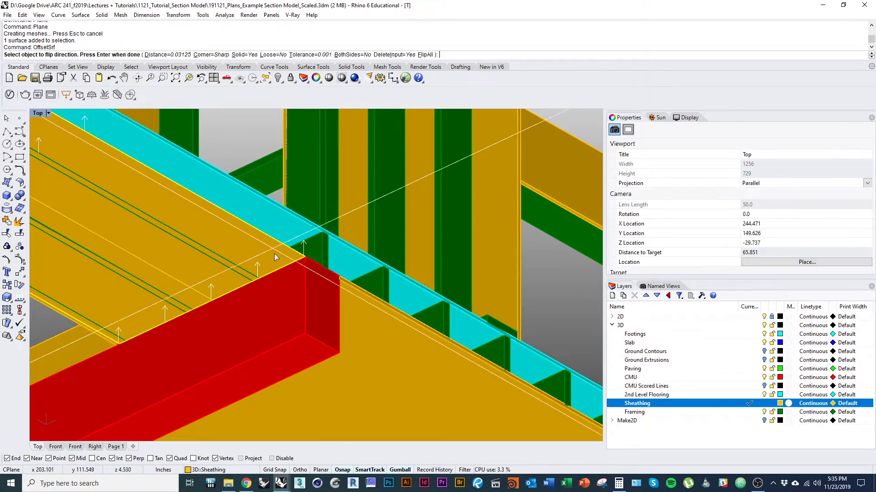
key("Return")
right_click_drag(314, 289, 353, 343)
key("Escape")
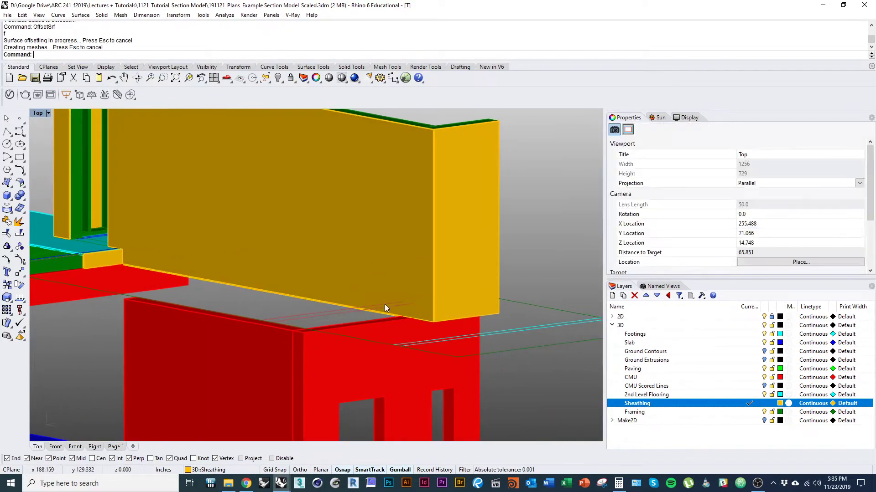
Move the bottom edges of the long side and end wall sheathing vertically down to the lower edge of the underside sheathing
right_click_drag(384, 305, 502, 287)
scroll(500, 288, "up", 12)
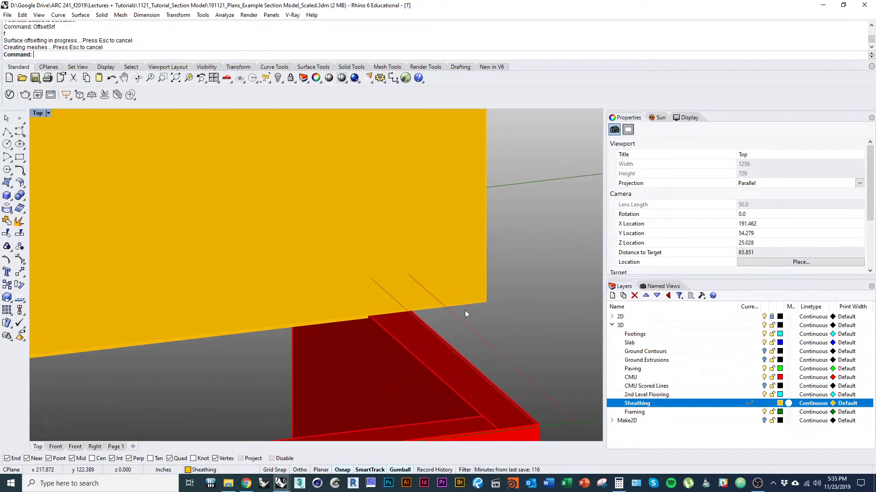
key("ctrl+alt+w")
right_click_drag(467, 324, 454, 332, "shift")
scroll(469, 301, "up", 3)
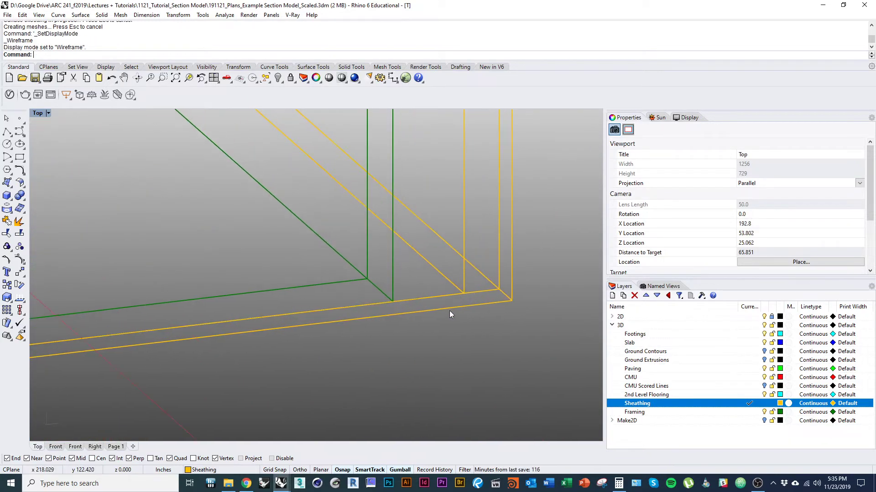
right_click(446, 308)
left_click(424, 297, "ctrl+shift")
right_click(425, 297)
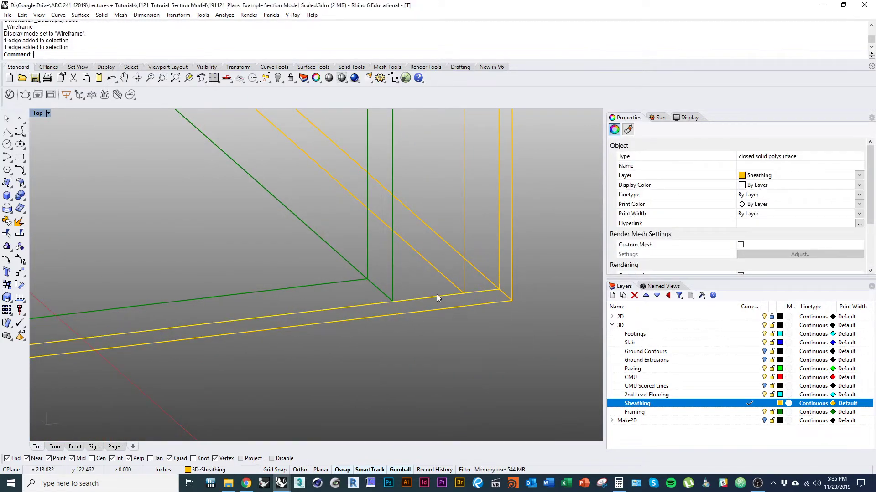
left_click(440, 272, "ctrl+shift")
right_click(439, 272)
left_click(453, 249, "ctrl+shift")
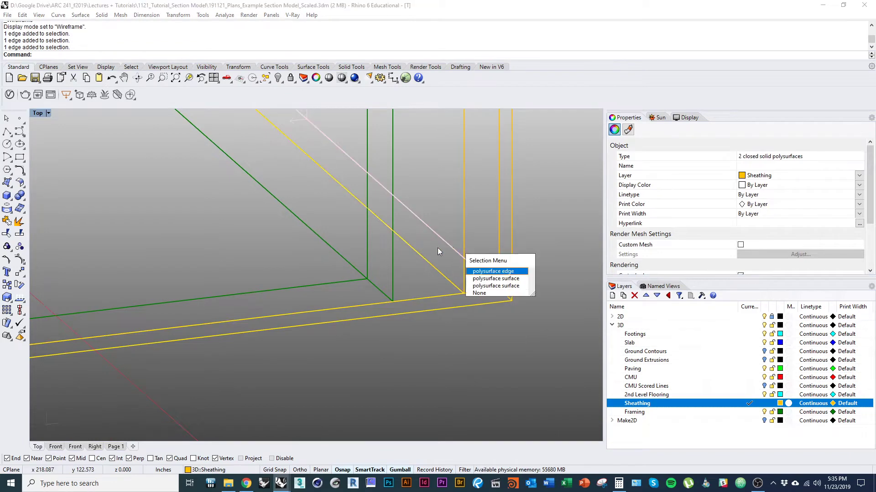
right_click(452, 248)
scroll(436, 338, "down", 5)
mouse_move(436, 339)
right_mouse_down("ctrl+shift")
mouse_move(300, 249)
mouse_move(404, 334)
mouse_move(451, 397)
right_mouse_up("ctrl+shift")
key("ctrl+alt+s")
mouse_move(255, 292)
right_mouse_down("ctrl+shift")
mouse_move(364, 319)
mouse_move(98, 307)
right_mouse_up("ctrl+shift")
mouse_move(98, 306)
right_mouse_down("ctrl+shift")
mouse_move(298, 312)
mouse_move(190, 328)
mouse_move(197, 328)
right_mouse_up("ctrl+shift")
right_click_drag(317, 233, 282, 298)
scroll(306, 296, "up", 8)
right_click_drag(397, 257, 338, 282)
type("m")
key("Return")
type("v")
key("Return")
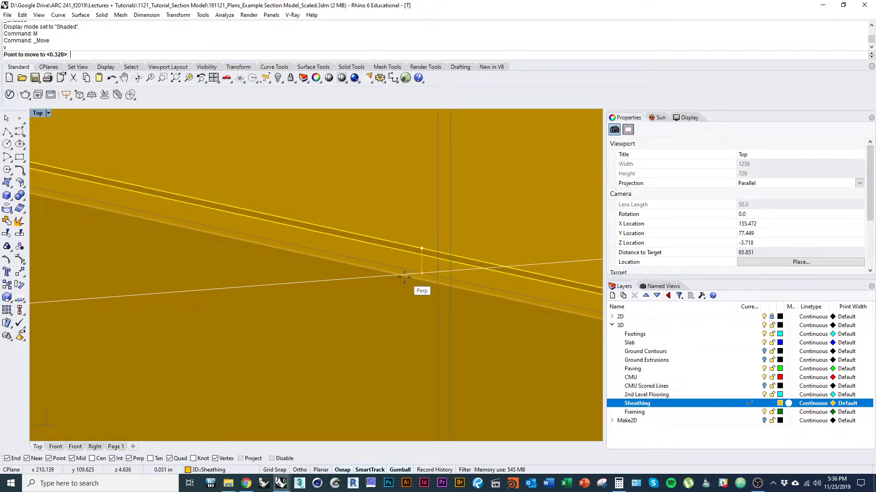
left_click(404, 278)
Copy the end CMU wall with the two small openings in place
scroll(404, 277, "down", 8)
scroll(349, 341, "down", 7)
mouse_move(342, 328)
right_mouse_down("ctrl+shift")
mouse_move(348, 341)
mouse_move(406, 318)
mouse_move(314, 346)
right_mouse_up("ctrl+shift")
key("ctrl+alt+s")
scroll(313, 347, "down", 3)
scroll(384, 334, "up", 4)
right_click_drag(384, 332, 325, 278, "ctrl+shift")
right_click_drag(324, 278, 340, 312)
scroll(295, 272, "up", 7)
mouse_move(294, 272)
right_mouse_down("ctrl+shift")
mouse_move(272, 278)
mouse_move(361, 310)
right_mouse_up("ctrl+shift")
scroll(349, 322, "down", 3)
key("Escape")
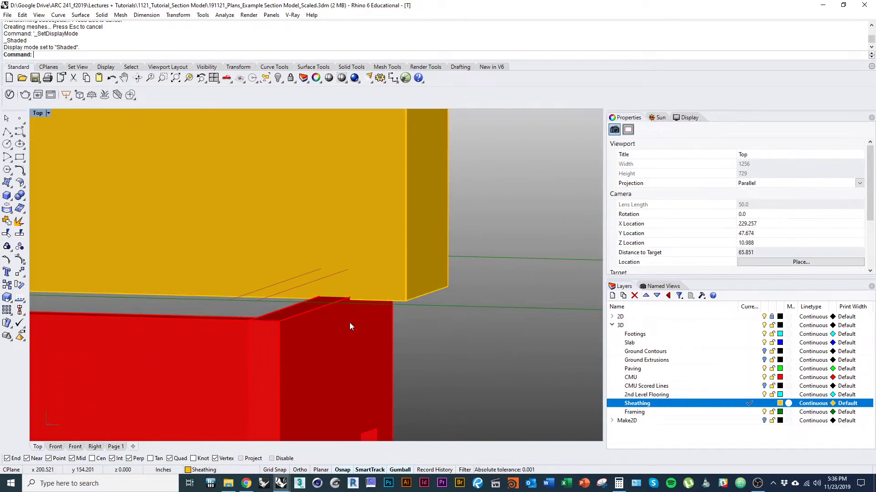
right_click_drag(375, 340, 337, 303)
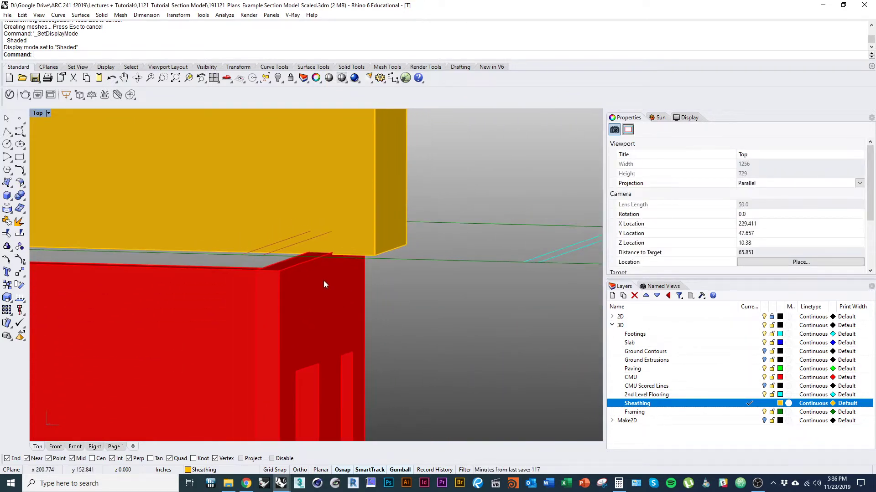
left_click(324, 284)
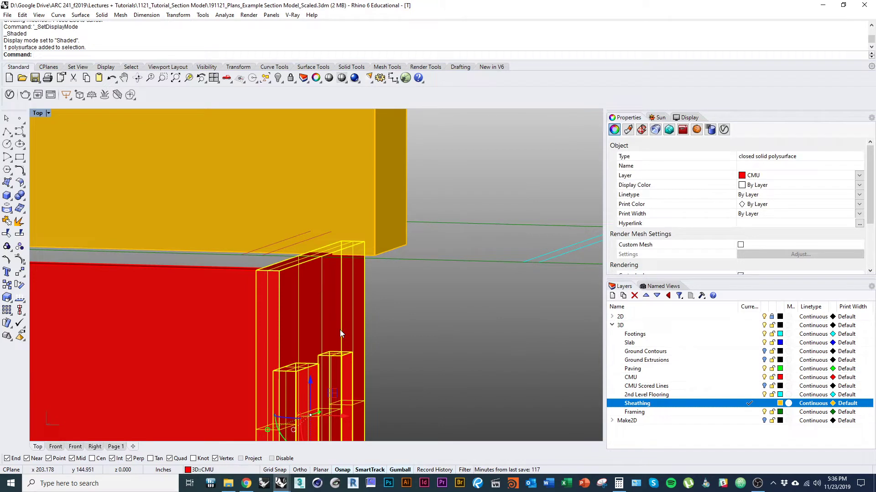
type("Copy")
key("Return")
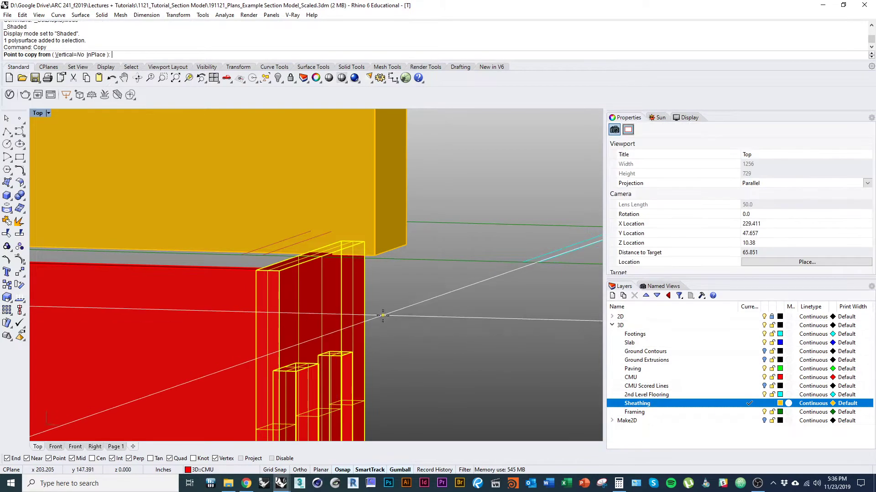
right_click_drag(309, 239, 263, 237)
left_click(101, 56)
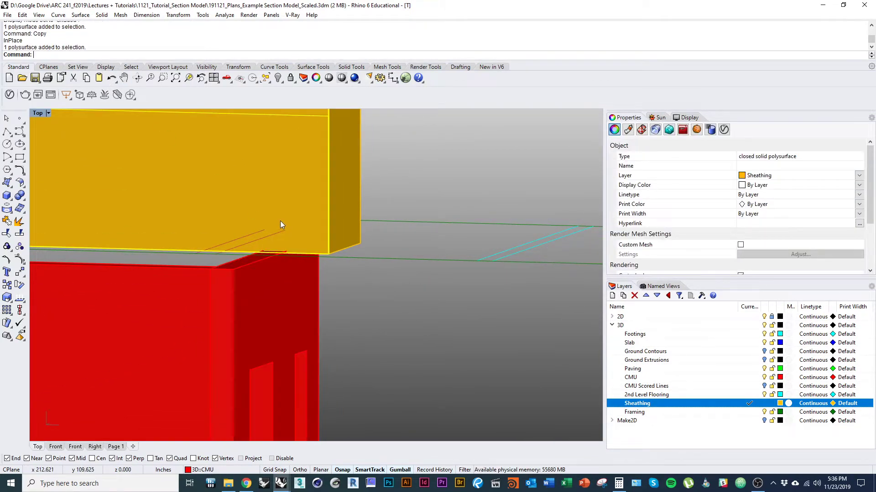
Subtract the CMU wall from the long side sheathing panel above it with BooleanDifference
key("Return")
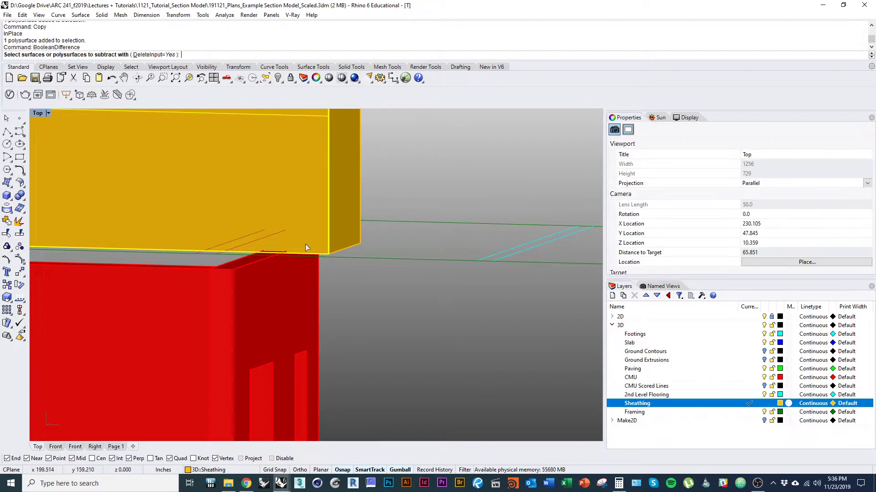
left_click(298, 283)
key("Return")
key("Return")
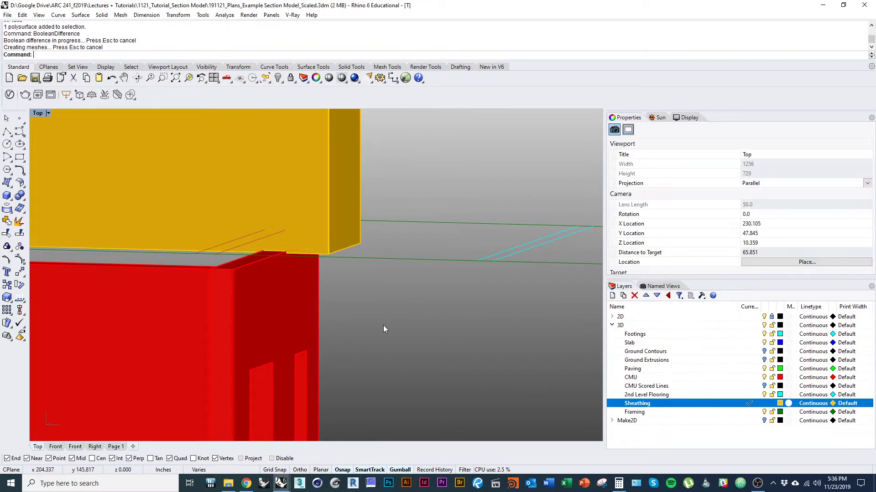
Draw a plane under the overhanging floor framing, from the end sheathing's bottom corner to the near corner of the CMU wall
right_click_drag(337, 290, 84, 238)
type("Plane")
key("Return")
right_click_drag(251, 348, 304, 276, "ctrl+shift")
scroll(249, 261, "down", 5)
right_click_drag(249, 262, 365, 273, "ctrl+shift")
left_click(405, 155)
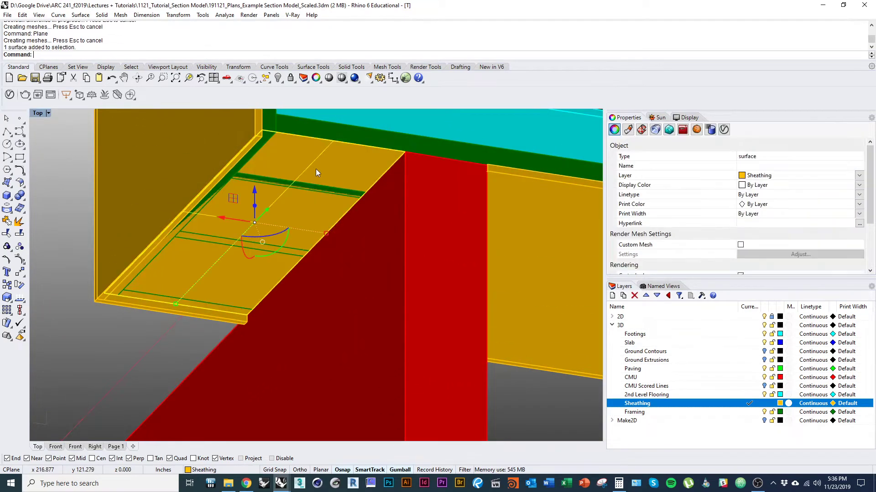
Offset the plane under the overhang into a 0.03125 thick solid with OffsetSrf, with the direction flipped
type("OffsetSrf")
key("Return")
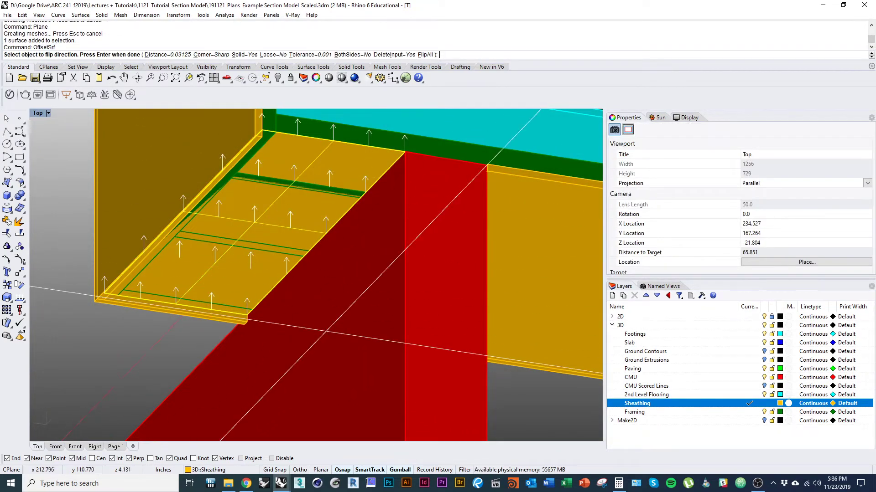
key("Return")
scroll(262, 312, "down", 5)
right_click_drag(273, 330, 153, 328)
key("Escape")
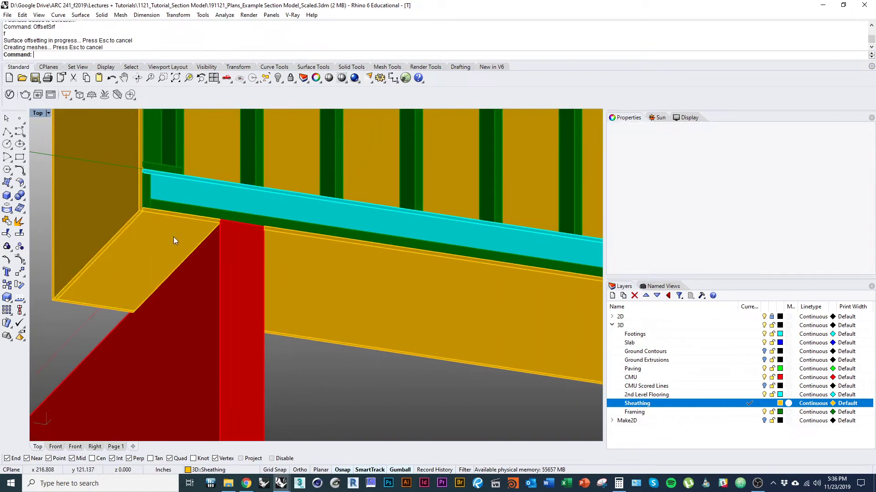
Inspect the sheathing, second-level wall framing and floor edges of the whole section model from several angles
scroll(174, 237, "down", 10)
right_click_drag(288, 301, 267, 280)
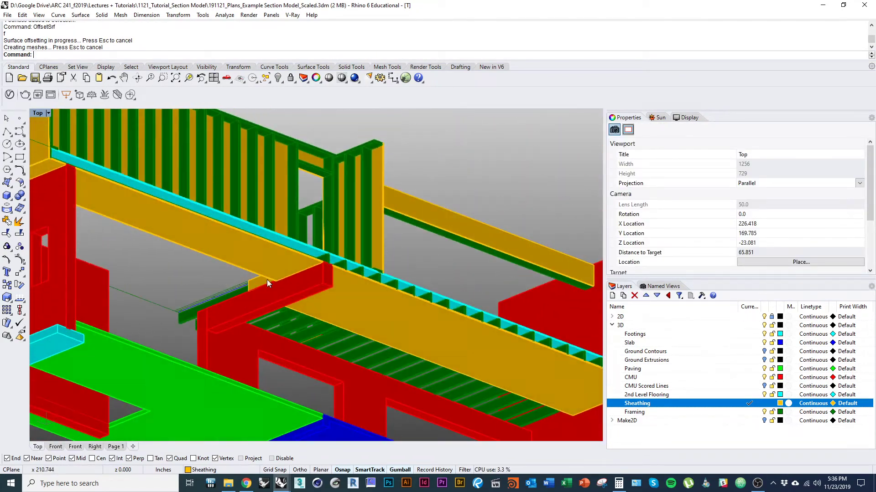
right_click_drag(388, 319, 301, 266)
right_click_drag(229, 228, 329, 239)
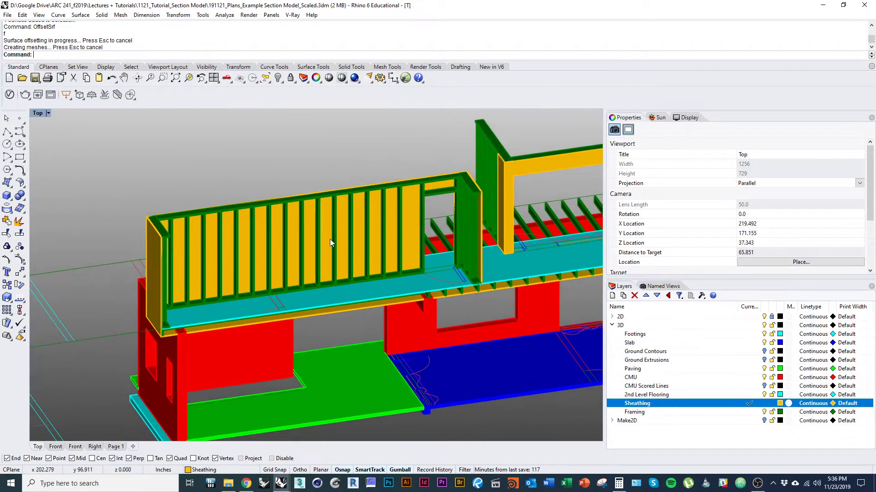
right_click_drag(193, 299, 305, 237)
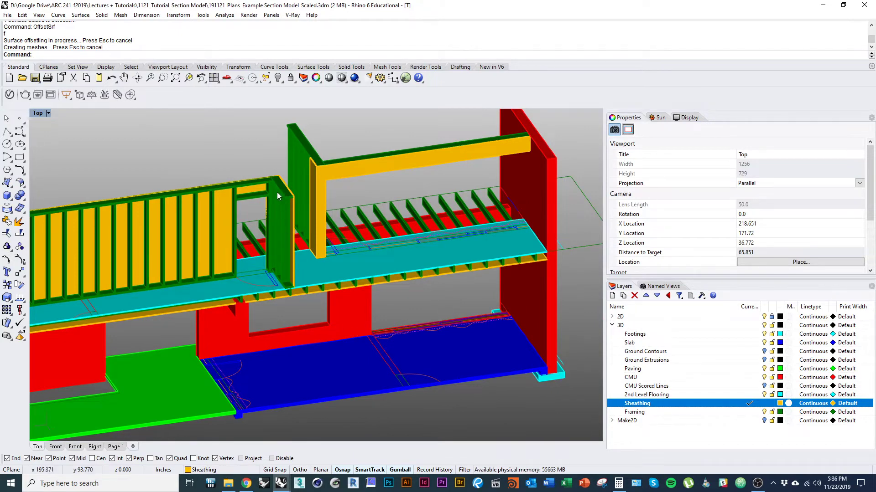
right_click_drag(266, 275, 311, 268)
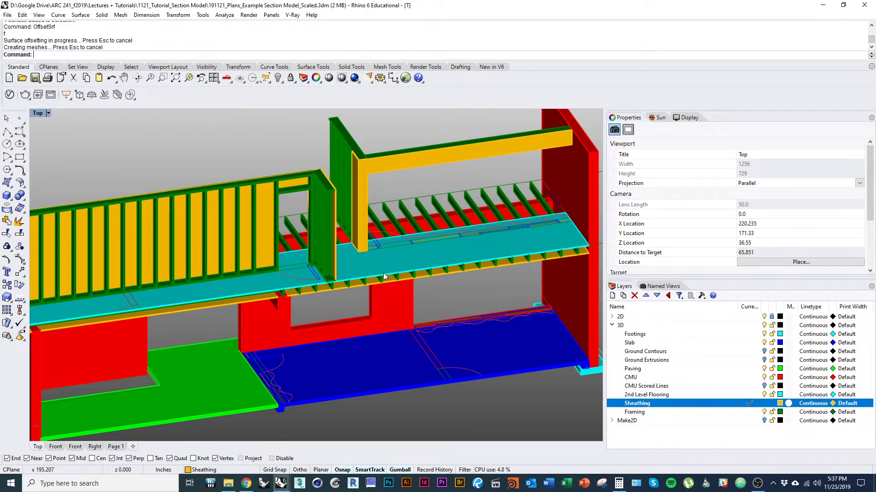
right_click_drag(360, 253, 320, 264)
scroll(318, 254, "up", 1)
scroll(318, 254, "down", 2)
scroll(312, 250, "up", 2)
scroll(305, 275, "down", 3)
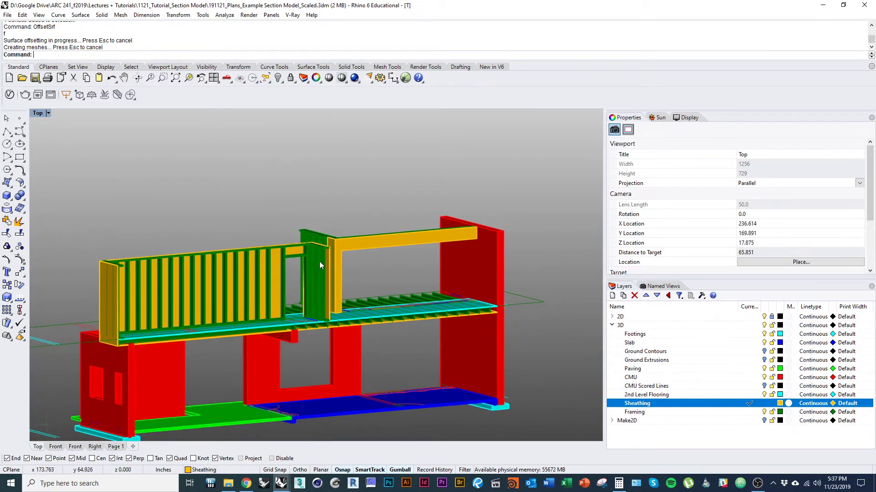
right_click_drag(292, 364, 250, 330)
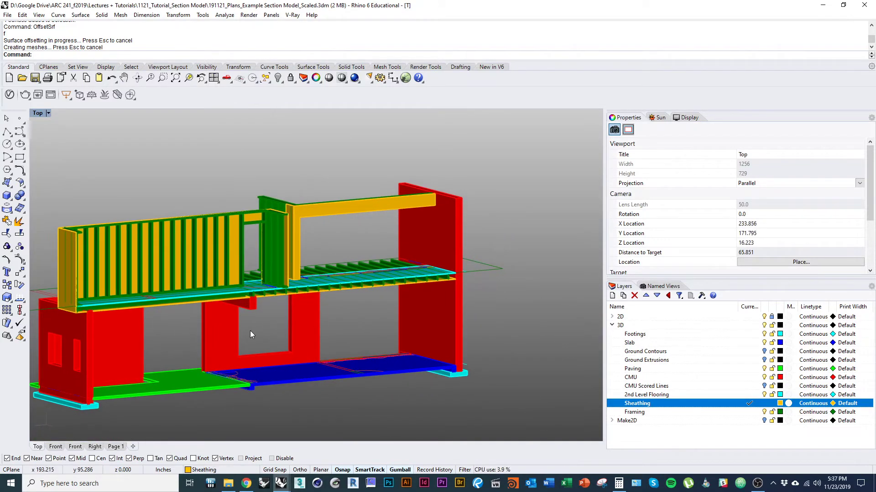
scroll(274, 223, "up", 5)
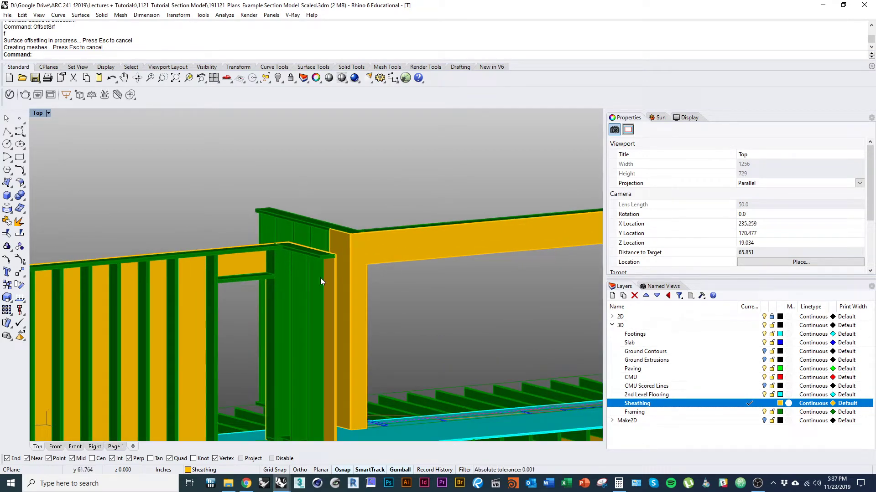
scroll(318, 272, "down", 3)
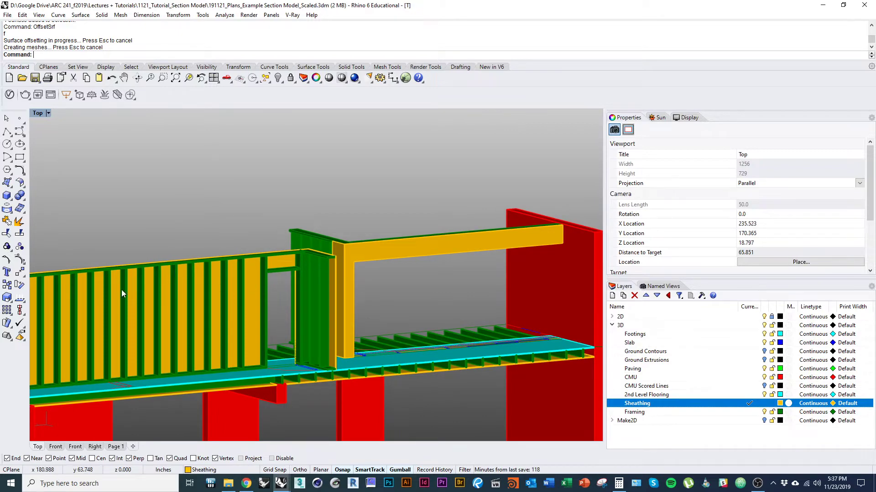
scroll(121, 289, "down", 2)
right_click_drag(121, 289, 249, 264, "ctrl+shift")
scroll(179, 302, "up", 2)
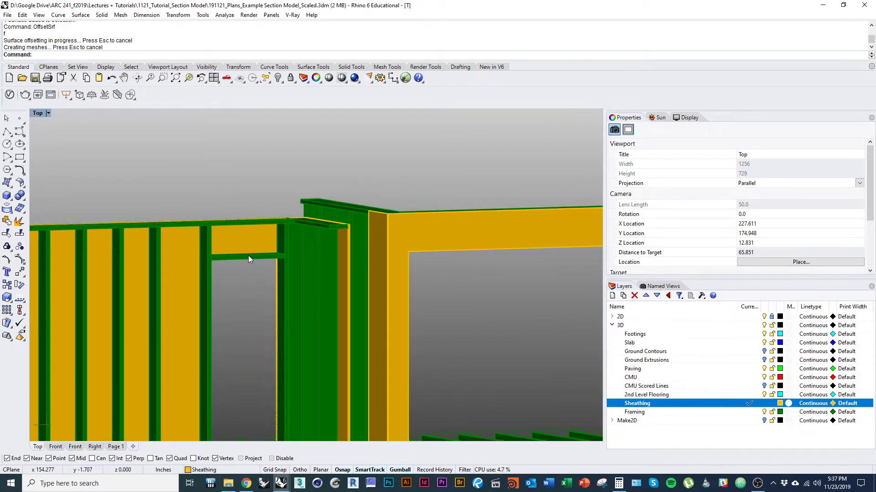
scroll(249, 257, "down", 3)
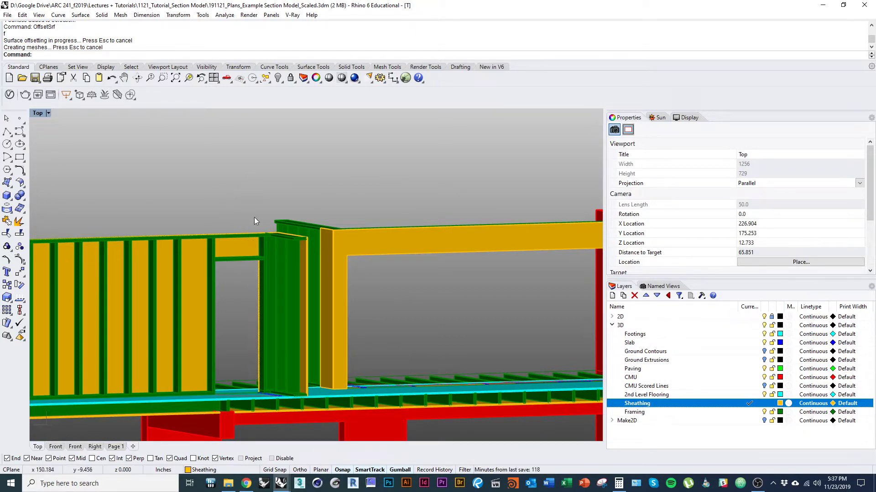
scroll(248, 215, "down", 1)
right_click_drag(248, 214, 253, 233)
scroll(239, 234, "up", 2)
scroll(240, 237, "down", 2)
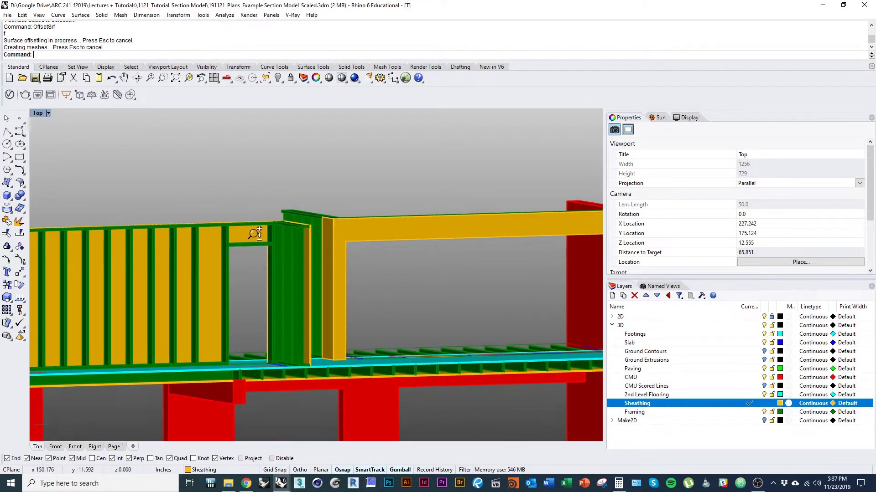
scroll(250, 269, "down", 1)
right_click_drag(246, 278, 266, 259)
scroll(266, 264, "up", 4)
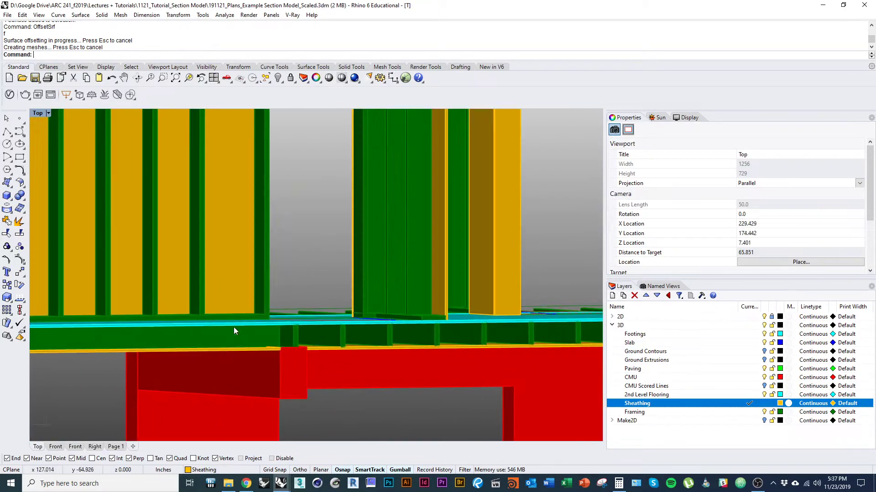
Select the three long floor joists of the overhanging floor in wireframe display, and return to shaded display
left_click(190, 338)
scroll(190, 338, "down", 5)
mouse_move(191, 339)
right_mouse_down("shift")
mouse_move(280, 360)
mouse_move(293, 327)
mouse_move(272, 314)
mouse_move(288, 343)
mouse_move(254, 319)
mouse_move(255, 290)
right_mouse_up("shift")
key("ctrl+alt+w")
scroll(269, 388, "up", 5)
left_click(271, 352, "shift")
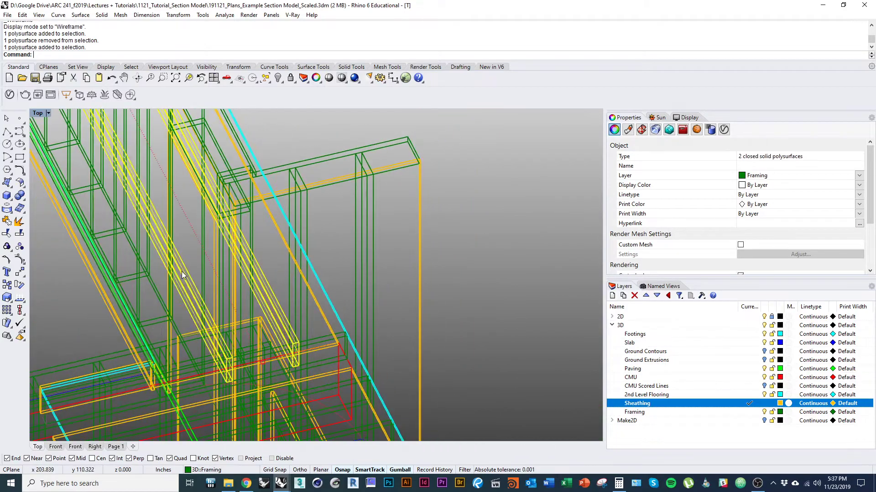
scroll(181, 272, "up", 5)
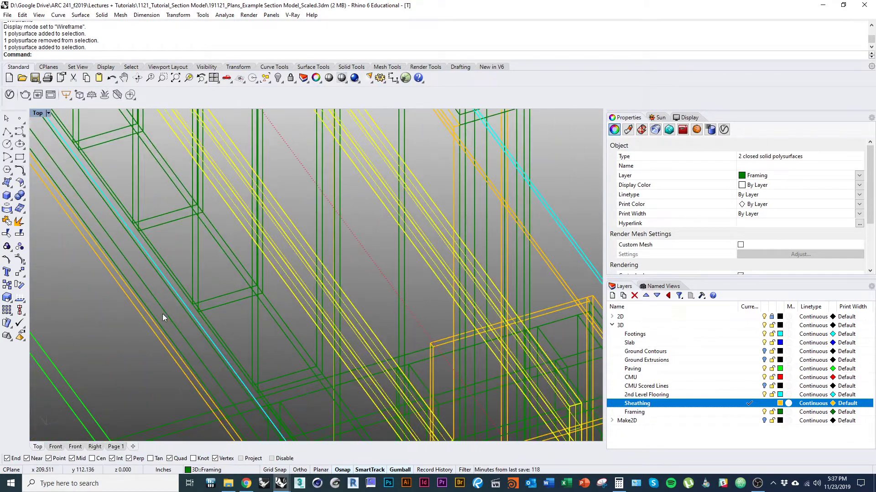
left_click(189, 357)
scroll(231, 305, "down", 5)
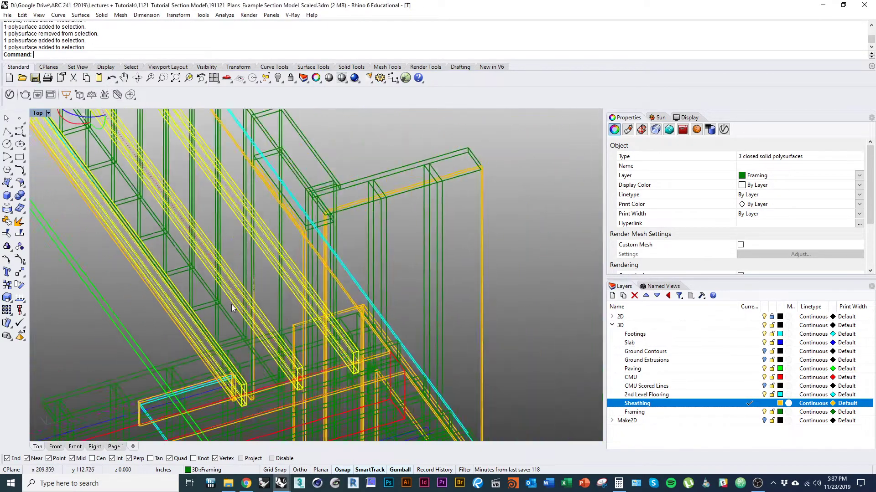
mouse_move(232, 305)
right_mouse_down()
mouse_move(205, 349)
mouse_move(266, 302)
right_mouse_up()
key("ctrl+alt+s")
scroll(230, 350, "down", 4)
scroll(231, 349, "up", 6)
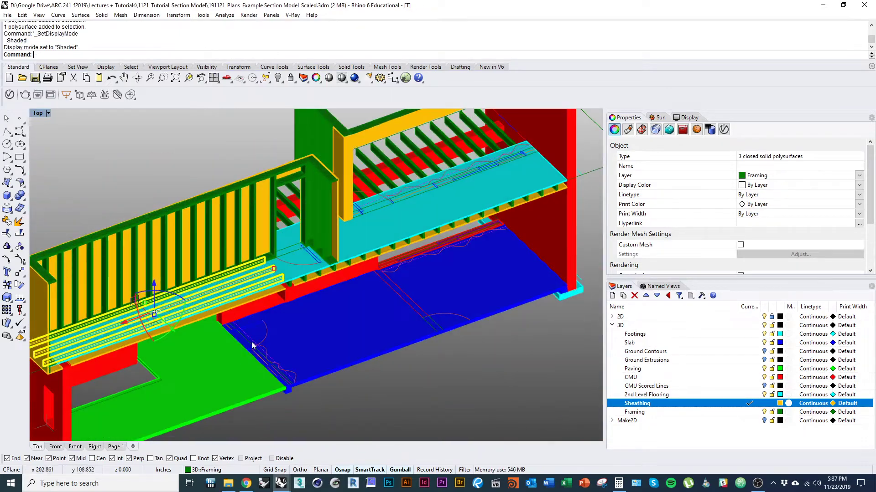
Copy the three joists vertically from the front joist's end corner up to about the door header's height on the second level
type("Co")
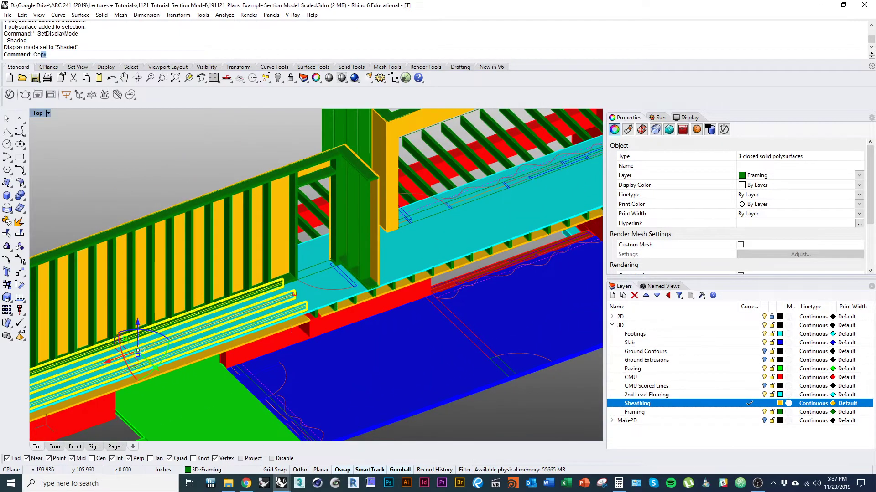
type("py")
key("Return")
right_click_drag(292, 324, 260, 367)
type("v")
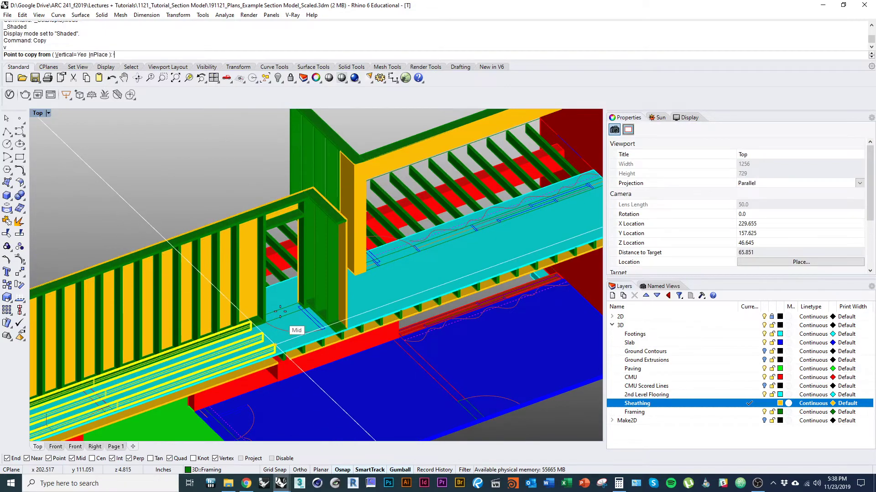
scroll(280, 312, "up", 5)
left_click(278, 328)
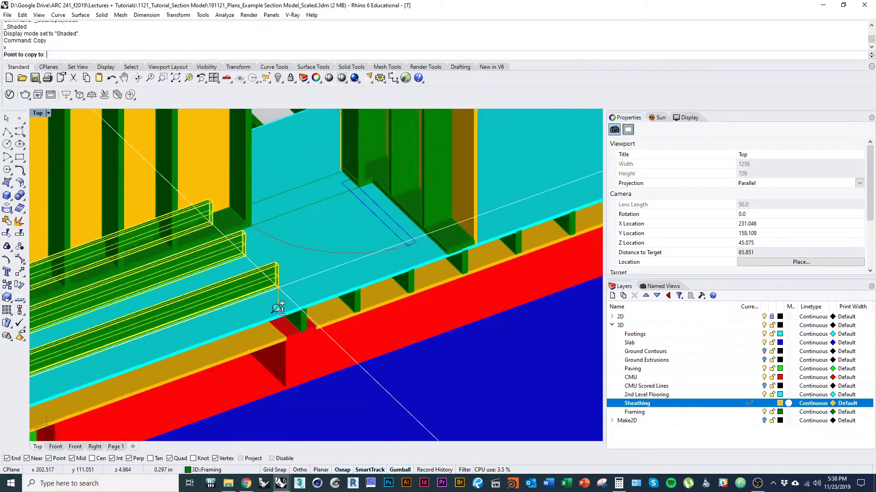
right_click_drag(278, 327, 297, 283)
scroll(296, 281, "up", 4)
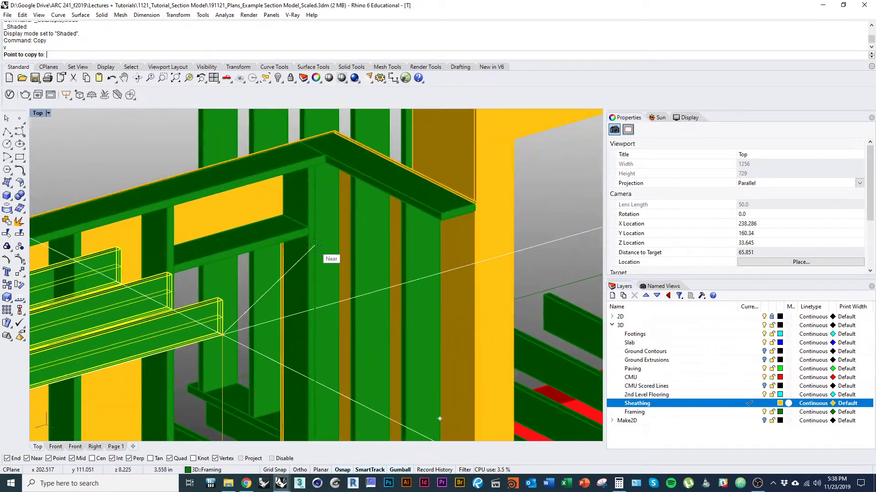
scroll(271, 301, "down", 6)
key("Return")
scroll(263, 321, "down", 6)
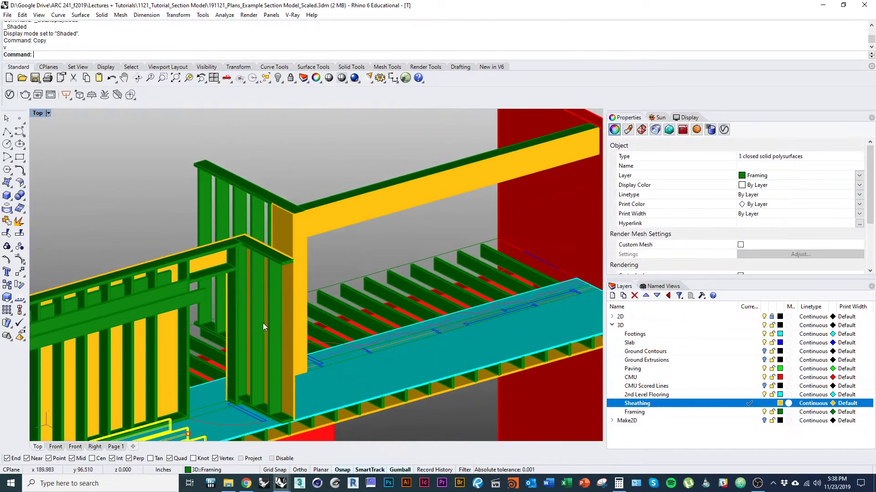
Inspect the copied joists against the door header, wall tops and CMU wall from several angles
scroll(282, 345, "up", 4)
right_click_drag(255, 315, 200, 284)
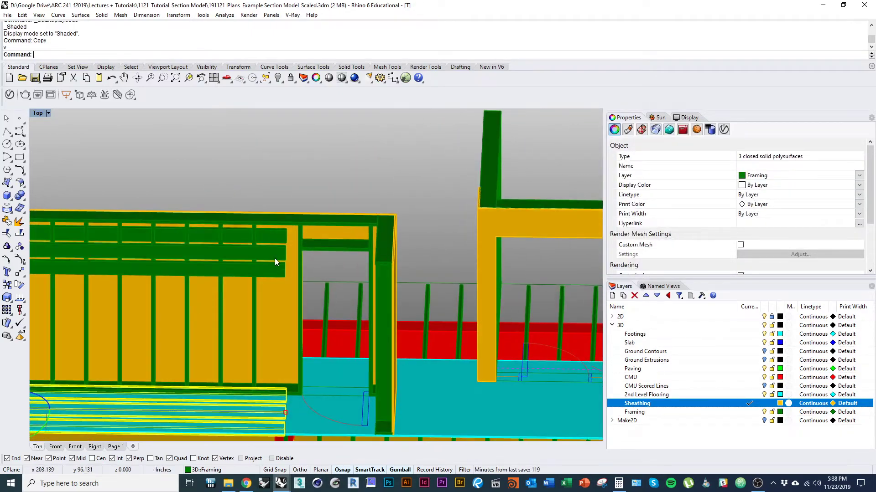
right_click_drag(275, 262, 323, 298)
scroll(208, 276, "down", 1)
key("Escape")
scroll(323, 298, "up", 5)
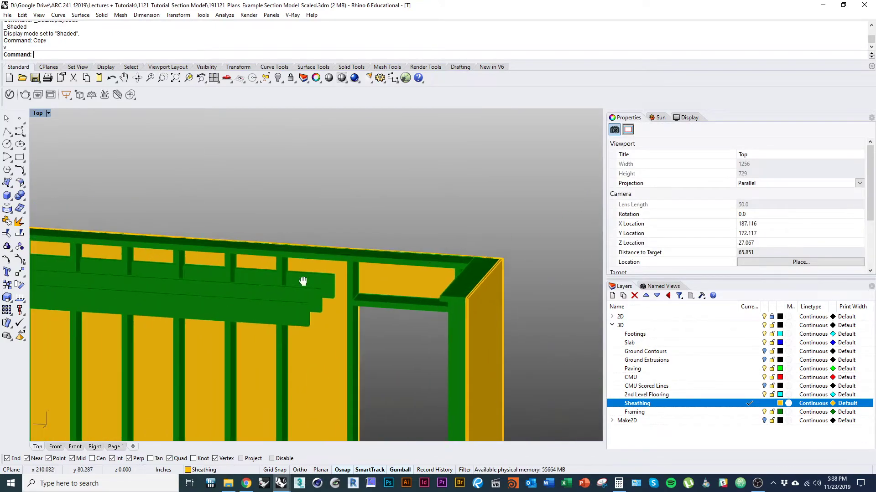
left_click(289, 305)
left_click(286, 313, "shift")
right_click_drag(297, 309, 293, 314)
scroll(293, 315, "down", 4)
right_click_drag(293, 316, 265, 329)
scroll(256, 335, "down", 4)
scroll(273, 328, "down", 1)
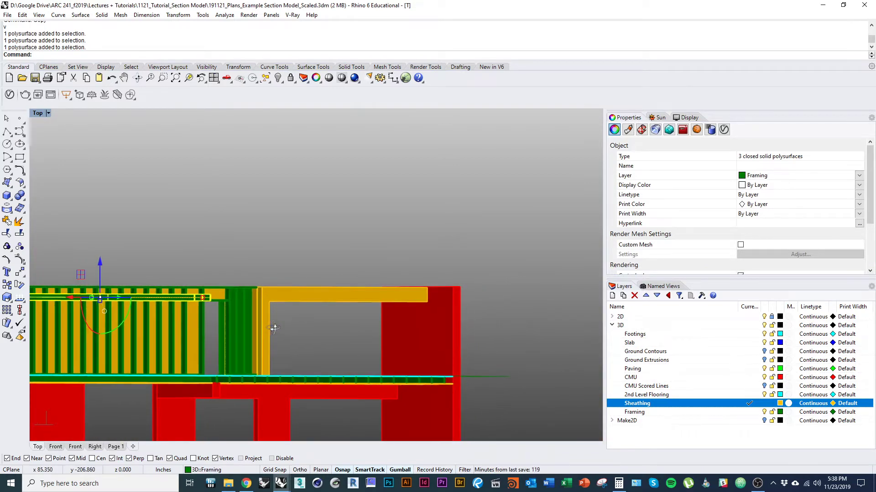
right_click_drag(274, 330, 428, 302)
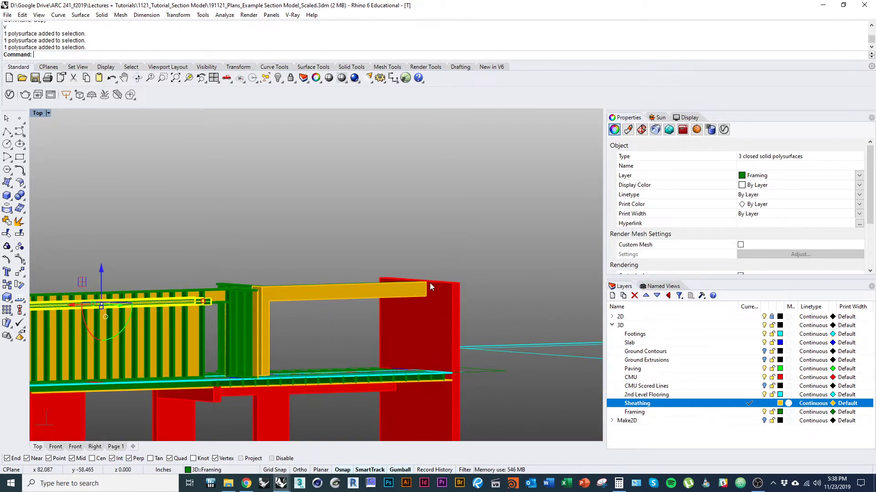
key("Escape")
right_click_drag(264, 249, 424, 314)
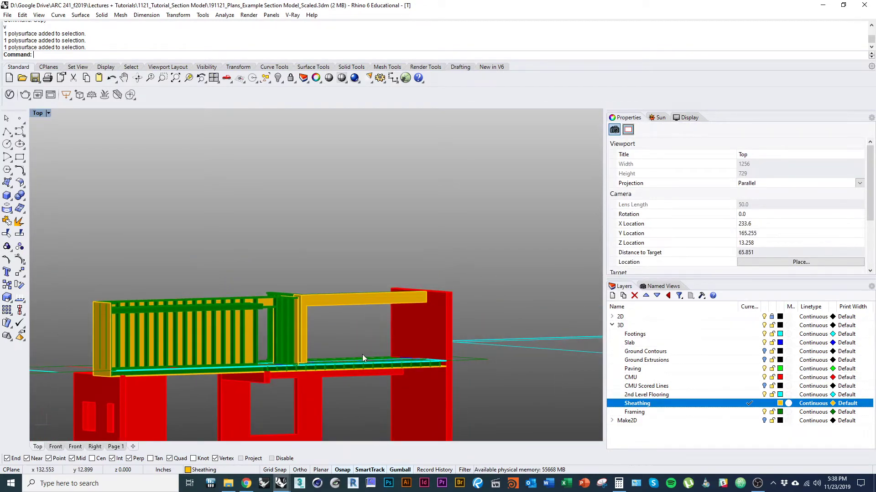
right_click_drag(362, 354, 217, 333)
In the Front view, select the top faces, edges and vertices of the CMU wall and all second-level framing and sheathing
type("Front")
key("Return")
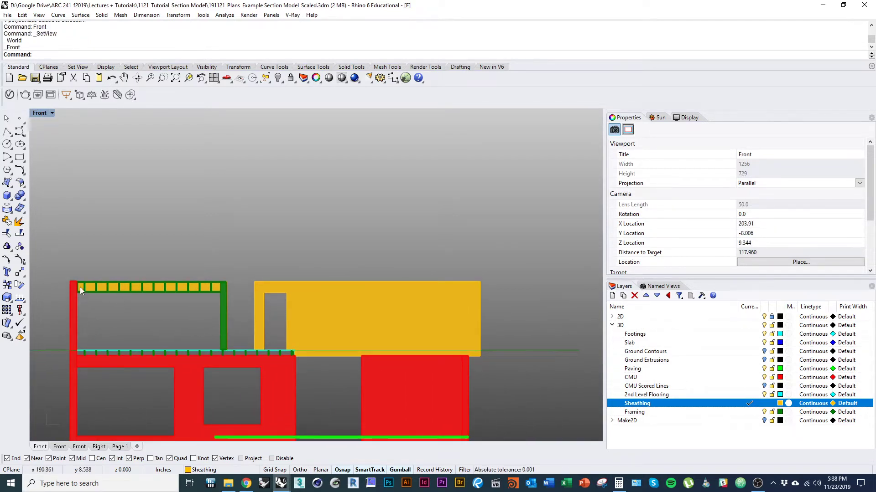
left_click_drag(52, 264, 506, 286)
right_click_drag(507, 285, 216, 300, "ctrl+shift")
right_click_drag(424, 281, 221, 304)
scroll(221, 305, "down", 4)
right_click_drag(305, 320, 224, 340)
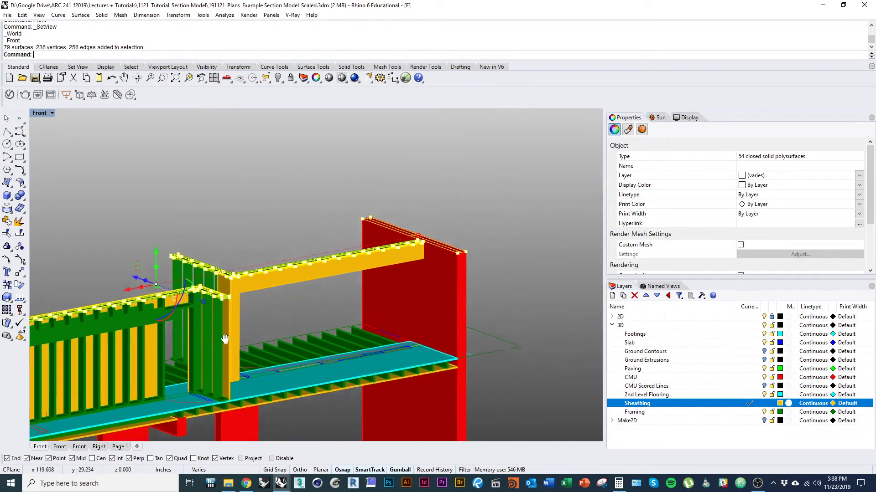
scroll(360, 278, "up", 6)
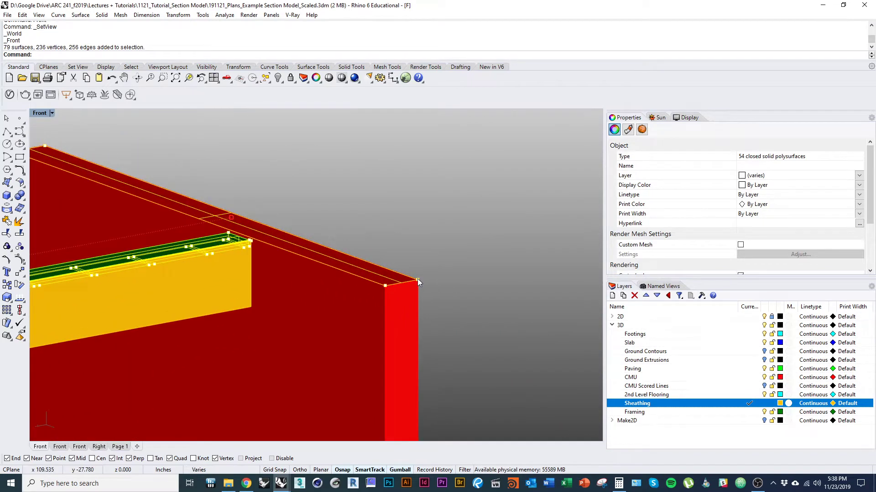
type("m")
key("Return")
left_click(417, 280)
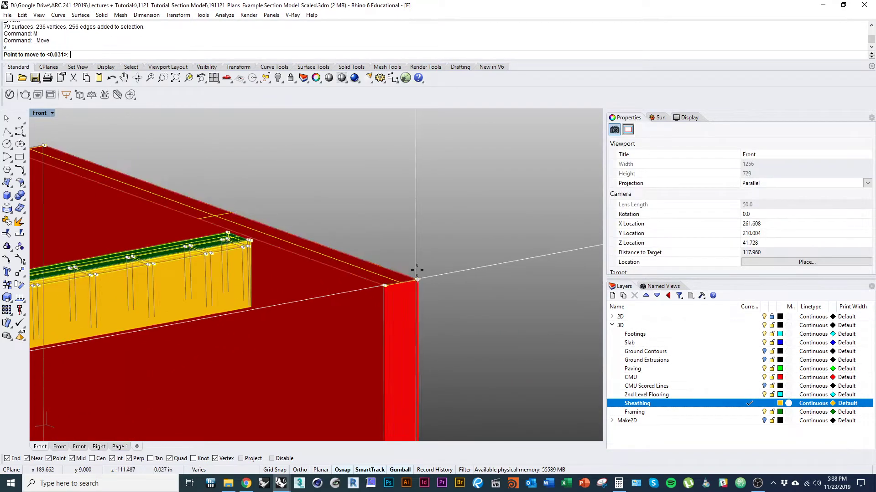
left_click(418, 235)
Switch to the Top view and move the selected wall-top sub-objects vertically up by .333
type("Top")
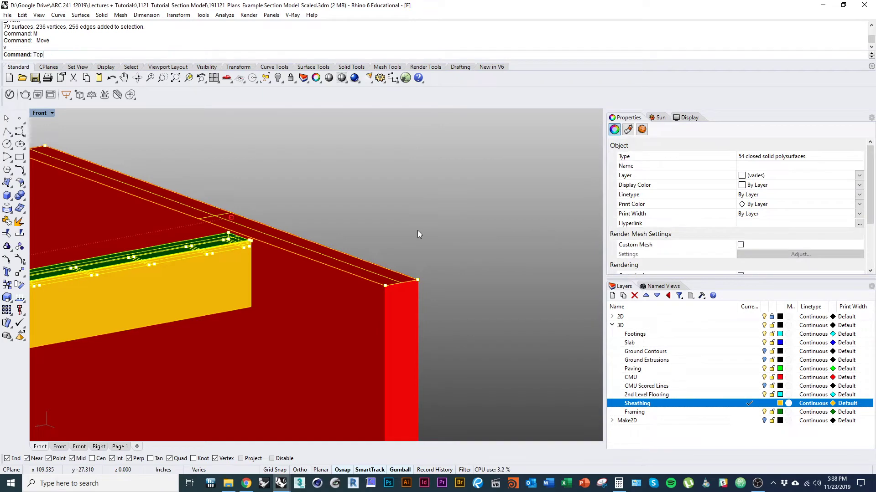
key("Return")
scroll(418, 231, "down", 6)
right_click_drag(344, 337, 410, 313, "ctrl+shift")
right_click_drag(410, 313, 304, 248)
right_click_drag(315, 292, 326, 268)
scroll(325, 268, "up", 5)
type("M")
key("Return")
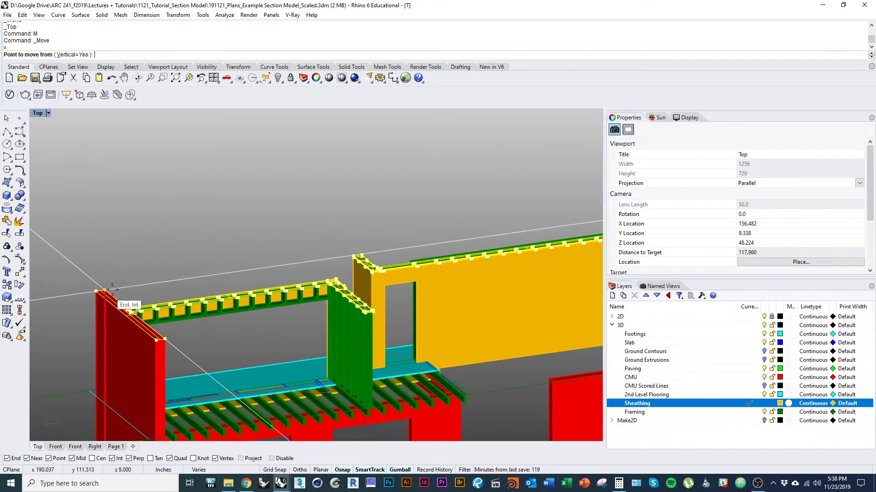
left_click(105, 290)
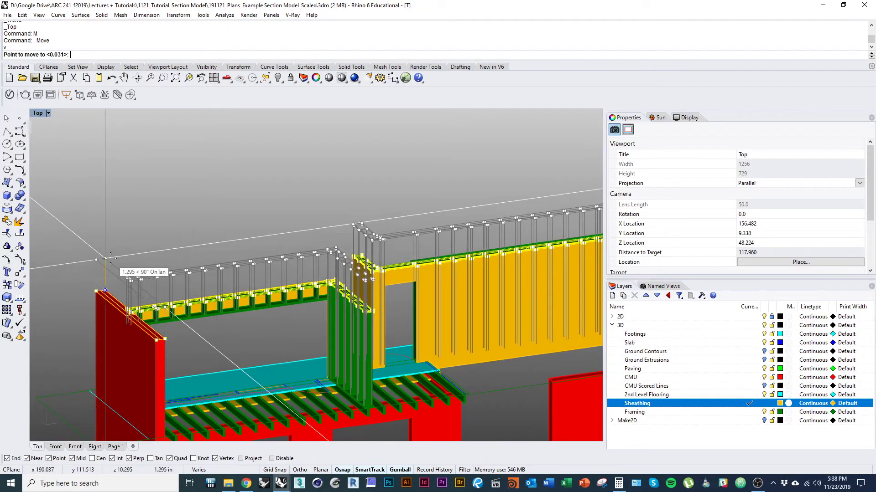
type(".333")
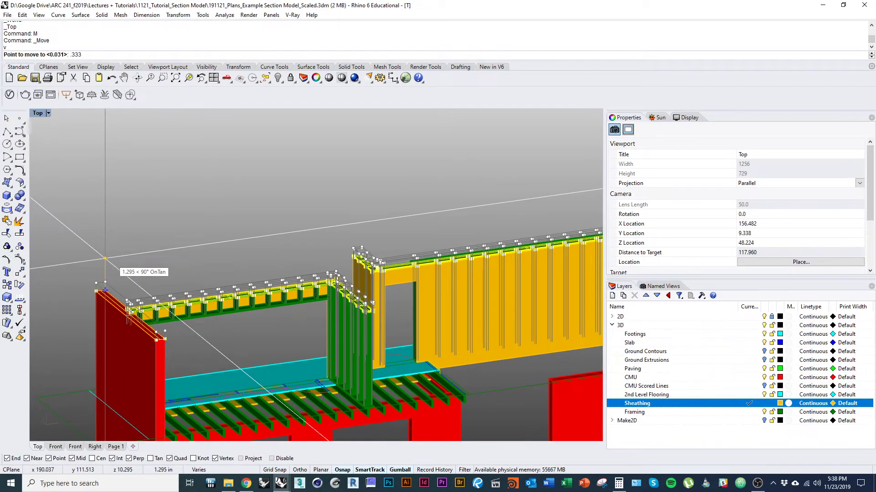
key("Return")
left_click(111, 259)
left_click(164, 228)
Select the three copied joists for a vertical move and turn on the CMU Scored Lines layer as a height reference
right_click_drag(256, 297, 588, 302)
right_click_drag(327, 287, 346, 311, "shift")
scroll(346, 311, "up", 7)
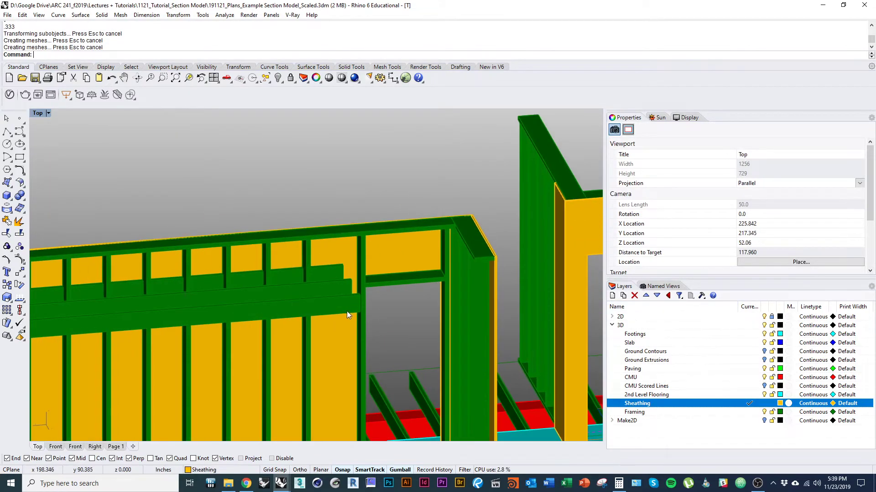
left_click(348, 311)
left_click(349, 288, "shift")
left_click(340, 274, "shift")
right_click_drag(390, 293, 338, 285)
type("m")
key("Return")
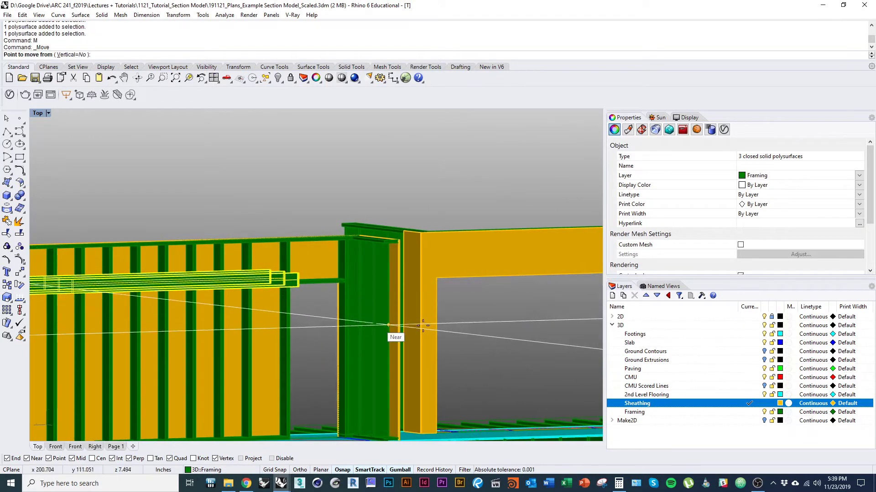
right_click_drag(514, 332, 390, 312, "shift")
scroll(389, 314, "down", 3)
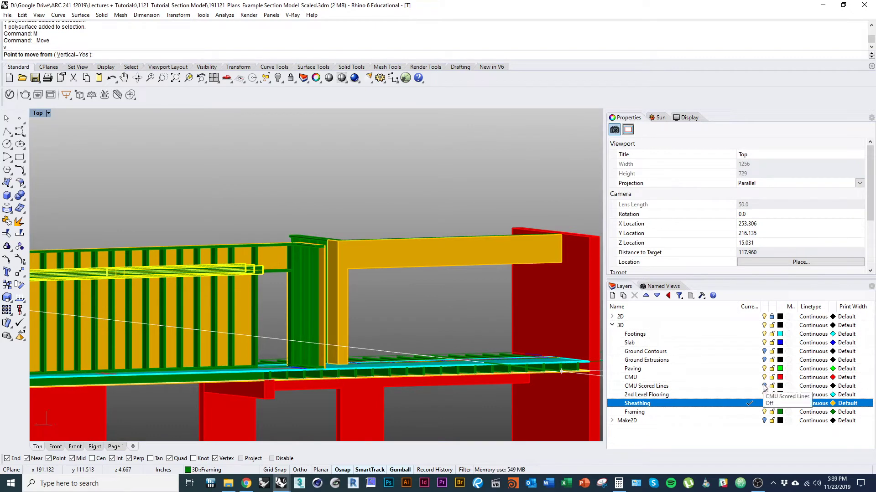
right_click_drag(488, 312, 215, 294)
scroll(215, 293, "up", 3)
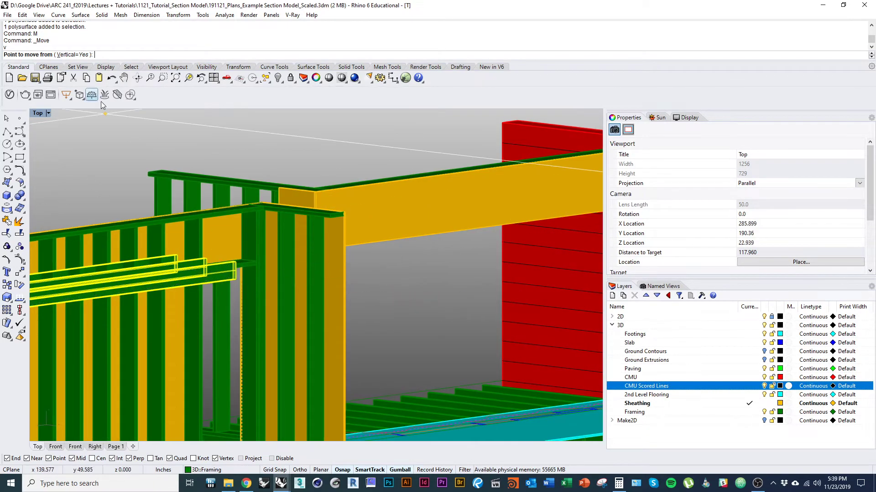
Move the three joists vertically up so their bottoms align with a scored course line near the CMU wall's top
scroll(242, 268, "up", 3)
left_click(216, 262)
right_click_drag(217, 261, 523, 278)
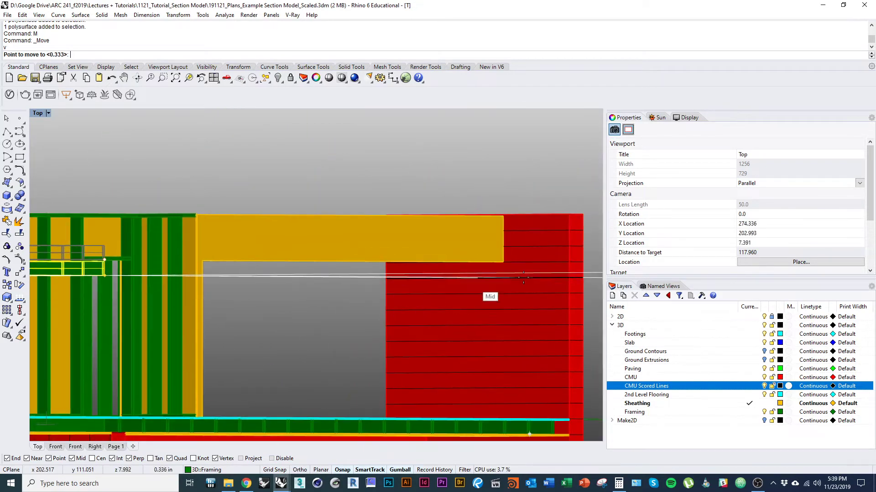
left_click(575, 246)
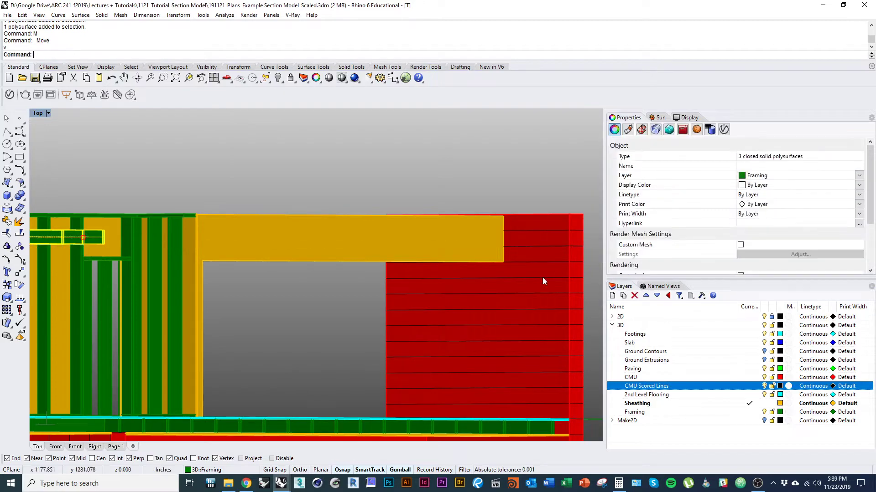
Move the joist nearest the long sheathed wall horizontally about 0.333 in toward the middle joist
right_click_drag(542, 277, 315, 269)
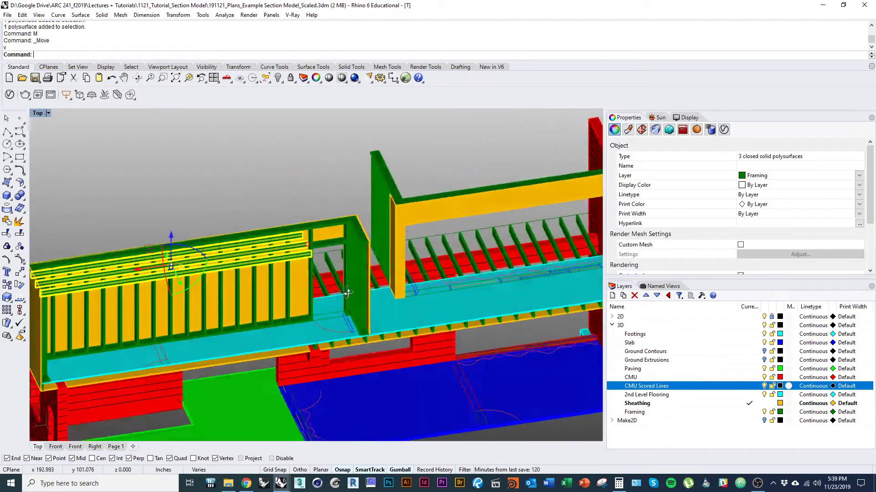
scroll(304, 259, "up", 5)
left_click(348, 242)
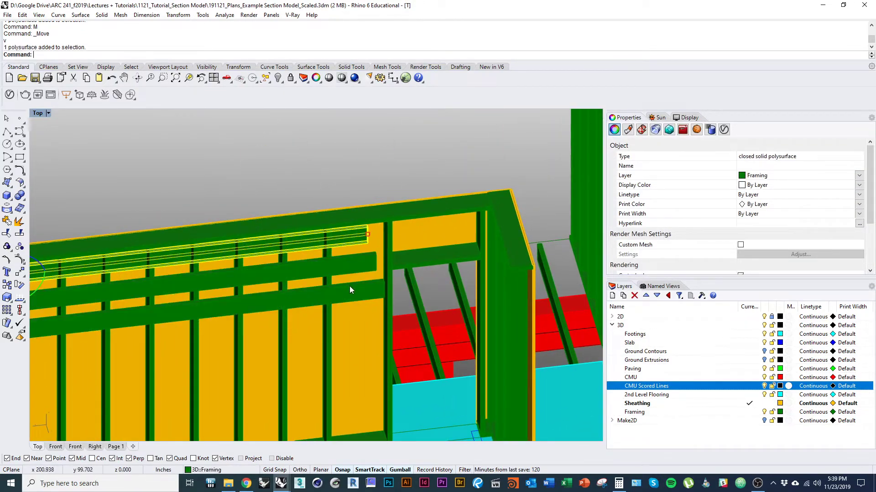
right_click_drag(363, 274, 344, 277)
scroll(315, 281, "up", 3)
scroll(324, 297, "up", 4)
scroll(339, 293, "up", 9)
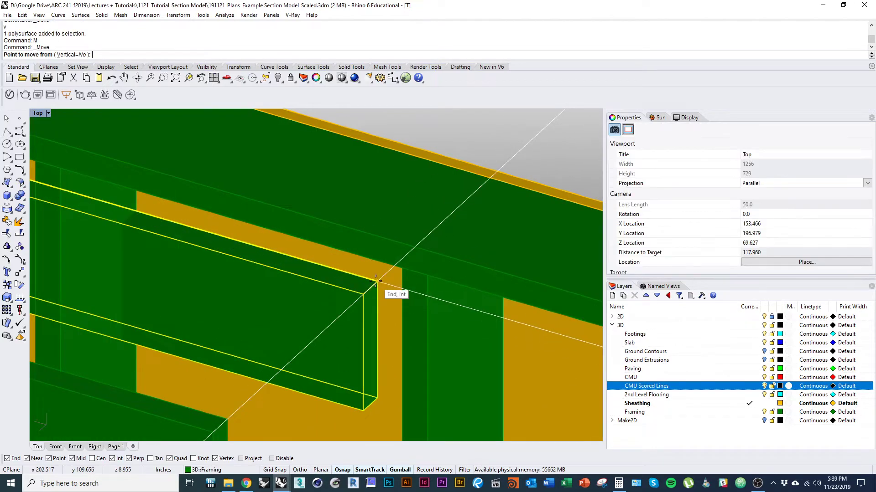
left_click(377, 282)
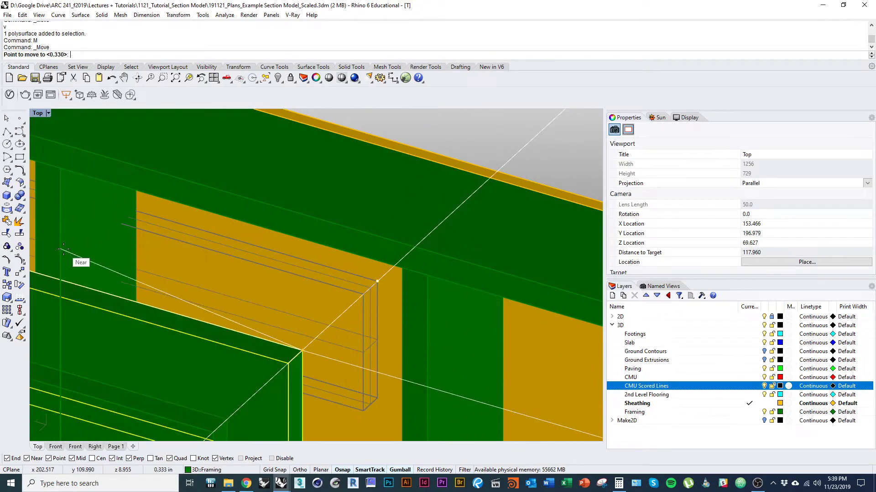
left_click(61, 253, "shift")
Select the three joists and move them together lengthwise about 0.27 in, away from the short end wall
scroll(100, 274, "down", 14)
scroll(218, 341, "down", 1)
right_click_drag(218, 341, 337, 336, "shift")
scroll(323, 365, "down", 2)
scroll(366, 341, "down", 2)
left_click(197, 264)
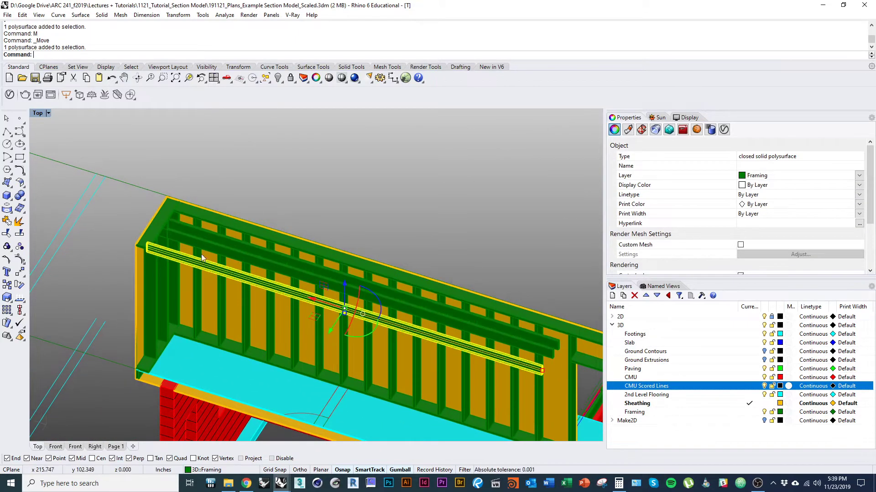
right_click_drag(510, 372, 441, 365, "shift")
scroll(461, 365, "up", 2)
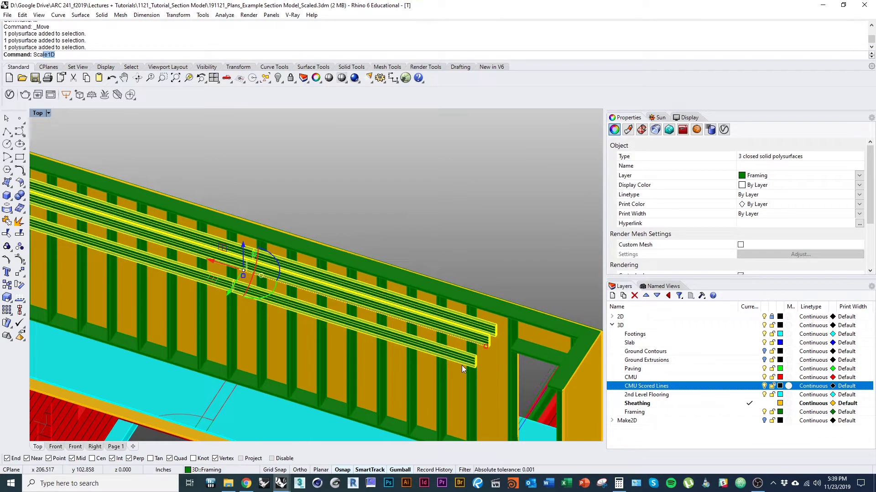
right_click_drag(351, 334, 565, 390, "shift")
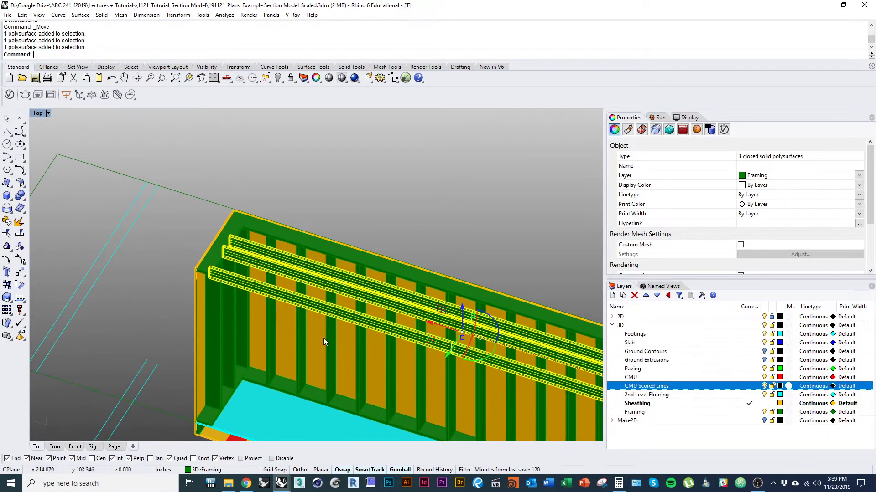
scroll(281, 303, "up", 4)
type("m")
key("Return")
scroll(204, 287, "up", 3)
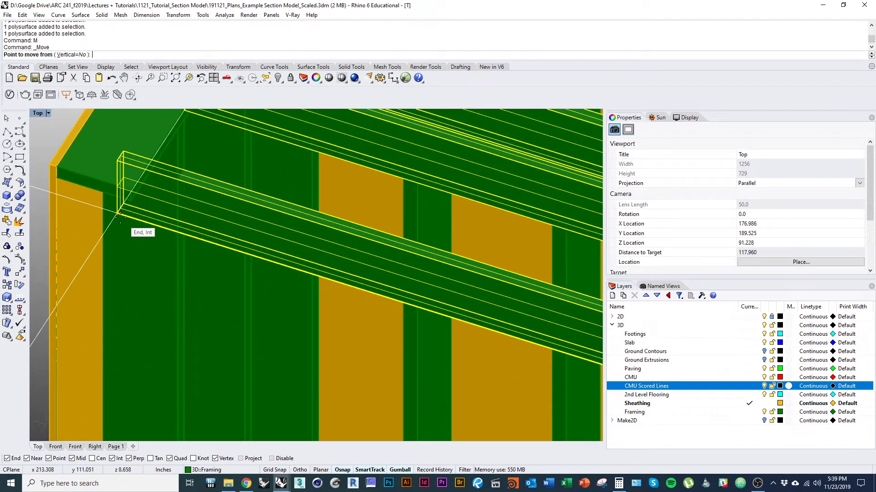
left_click(118, 213)
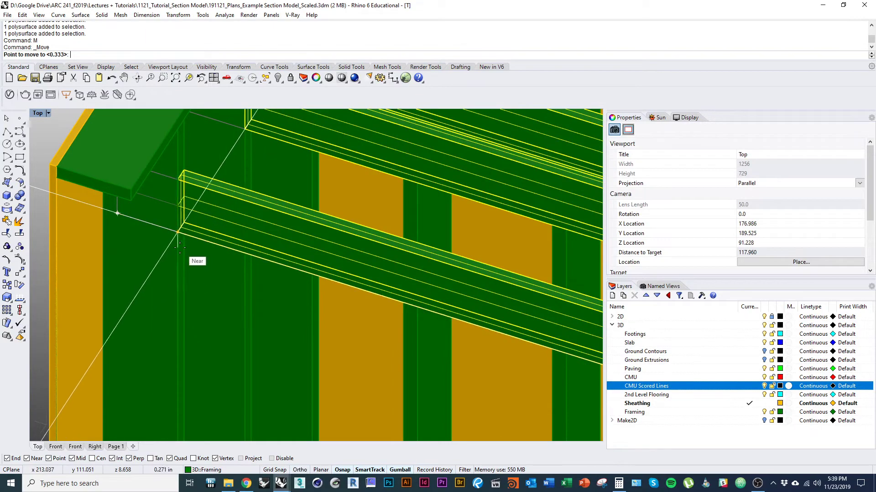
scroll(180, 250, "down", 8)
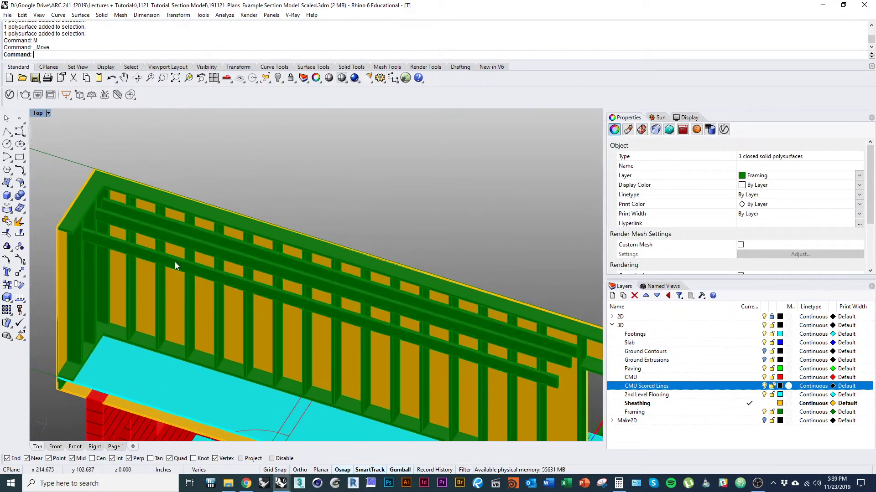
Rotate a copy of the joist nearest the long wall about its end corner so it runs parallel to the short end wall
key("Escape")
left_click(139, 209)
right_click_drag(110, 215, 168, 251)
scroll(166, 219, "up", 4)
scroll(191, 228, "down", 3)
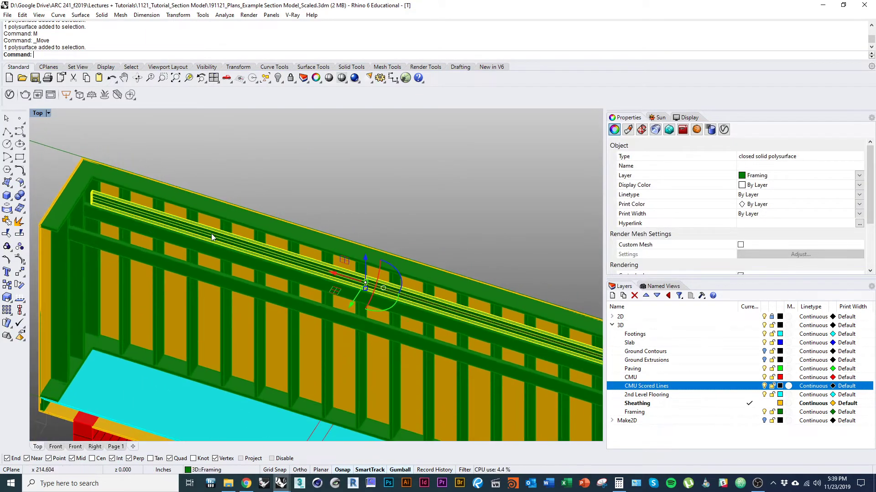
right_click_drag(239, 318, 323, 336)
key("Return")
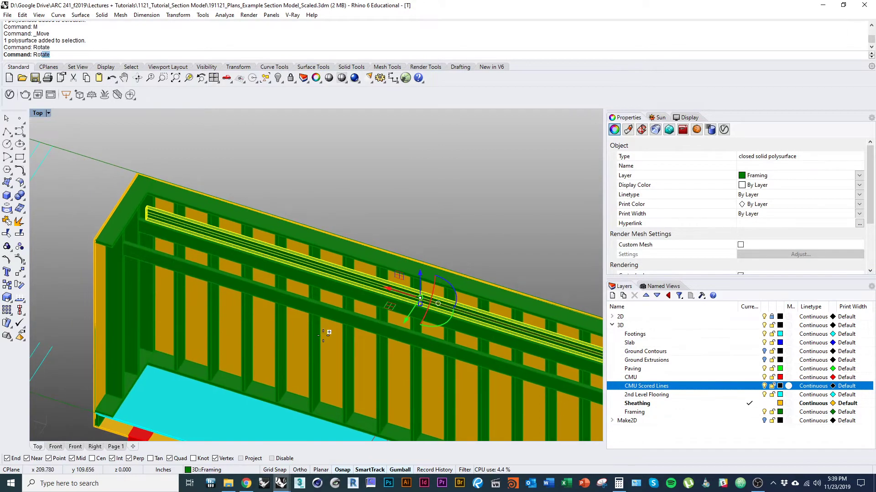
scroll(95, 174, "up", 5)
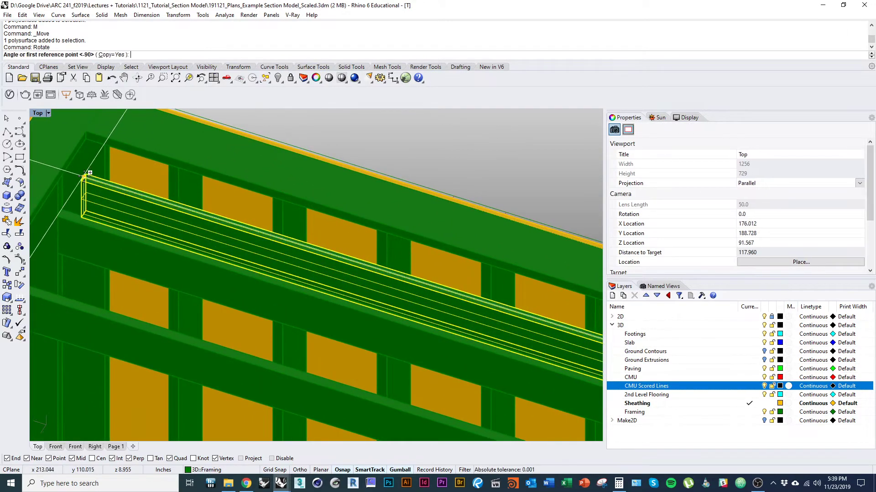
key("Escape")
key("Return")
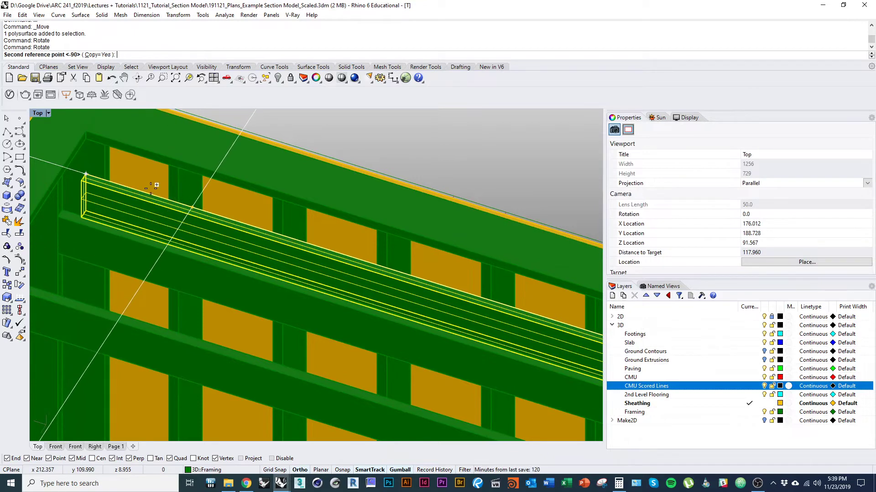
scroll(156, 186, "down", 3)
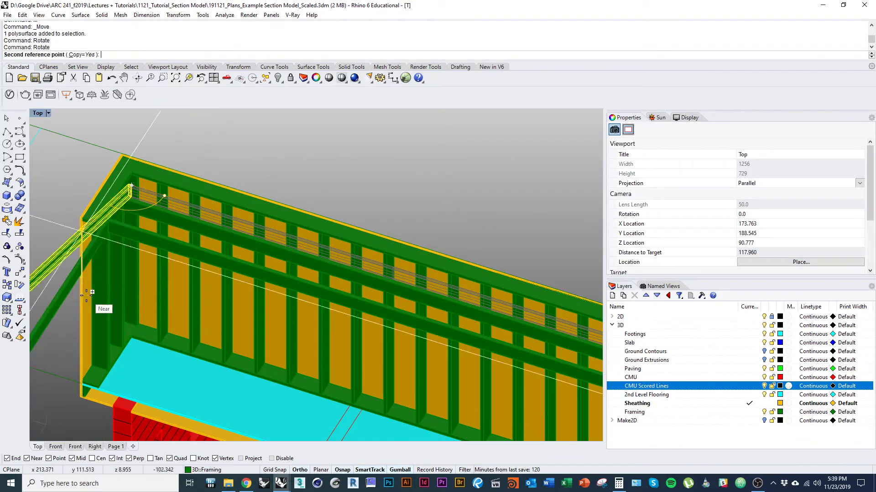
left_click(114, 299, "shift")
scroll(120, 301, "down", 3)
Move the rotated joist by its own thickness, about 0.063 in, toward the long joists so its outer face meets their ends
left_click(84, 305)
scroll(139, 220, "up", 8)
right_click_drag(139, 220, 167, 200)
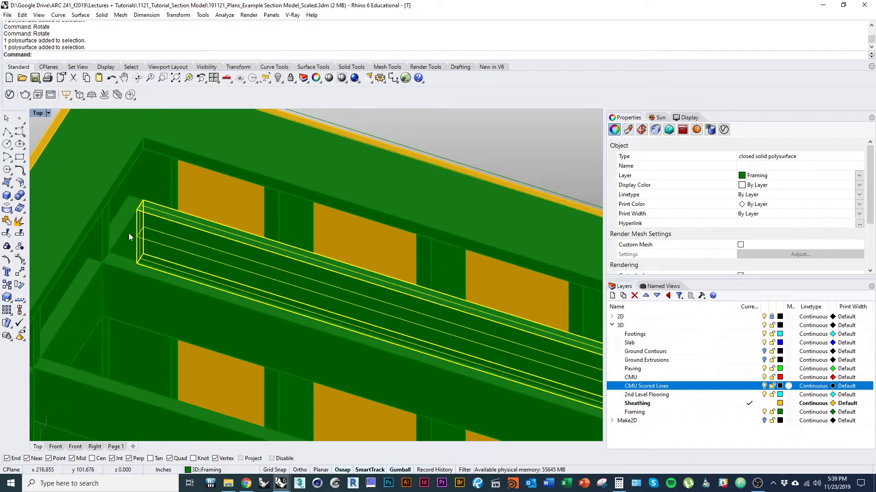
left_click(129, 236)
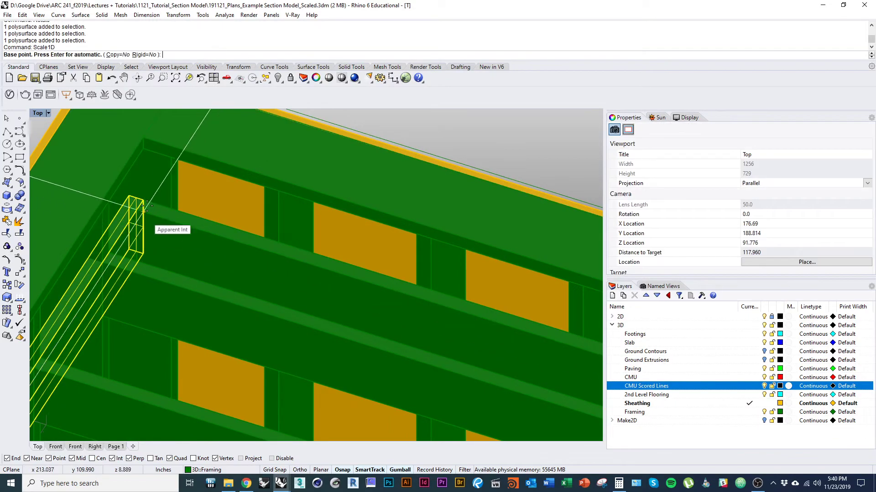
scroll(151, 218, "up", 3)
key("Escape")
right_click_drag(146, 225, 145, 246)
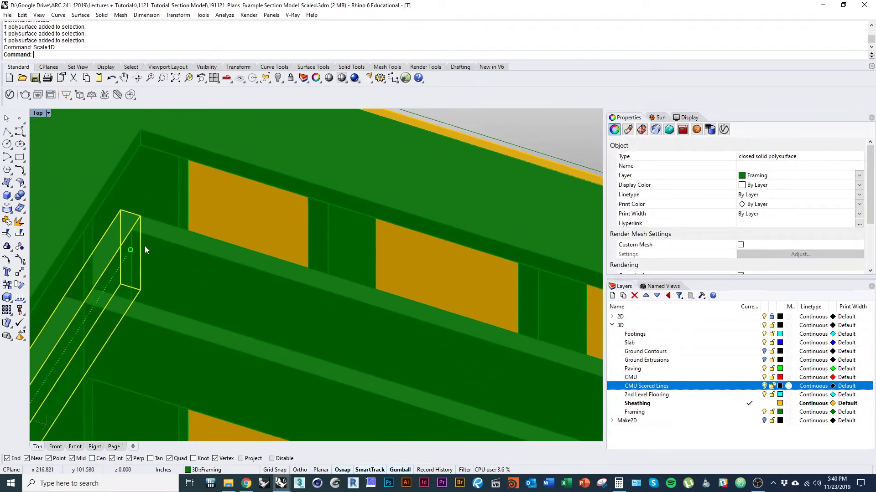
type("m")
key("Return")
left_click(121, 210)
left_click(140, 216)
Try to shift only the joist nearest the long wall lengthwise, clear of the rotated joist
left_click(198, 270)
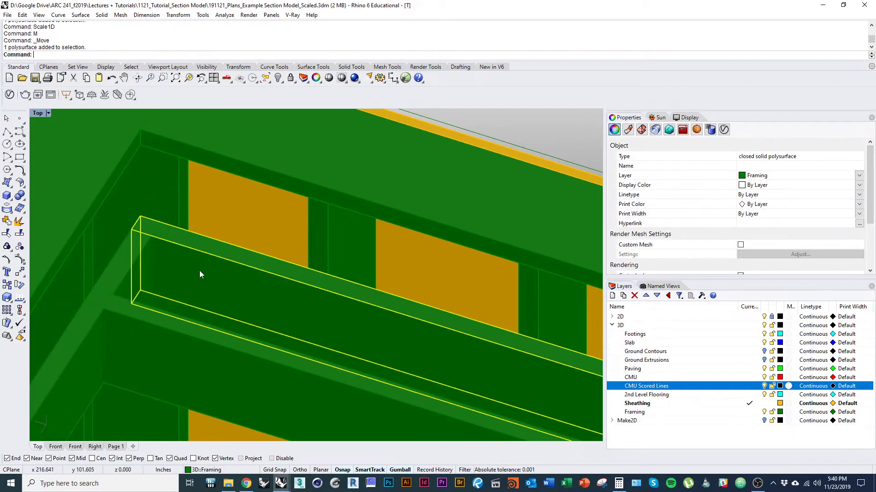
type("m")
key("Return")
left_click(132, 229)
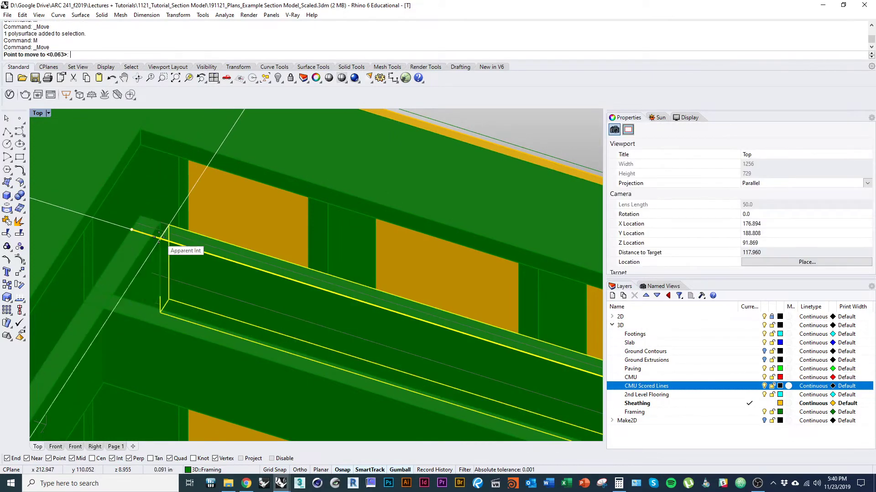
left_click(150, 235)
scroll(171, 256, "down", 4)
right_click_drag(172, 259, 187, 236)
left_click(160, 232)
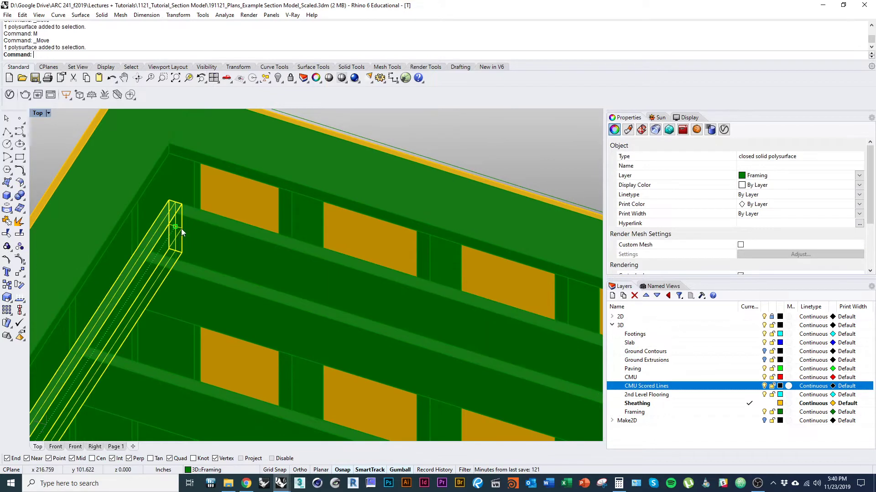
key("Escape")
key("ctrl+z")
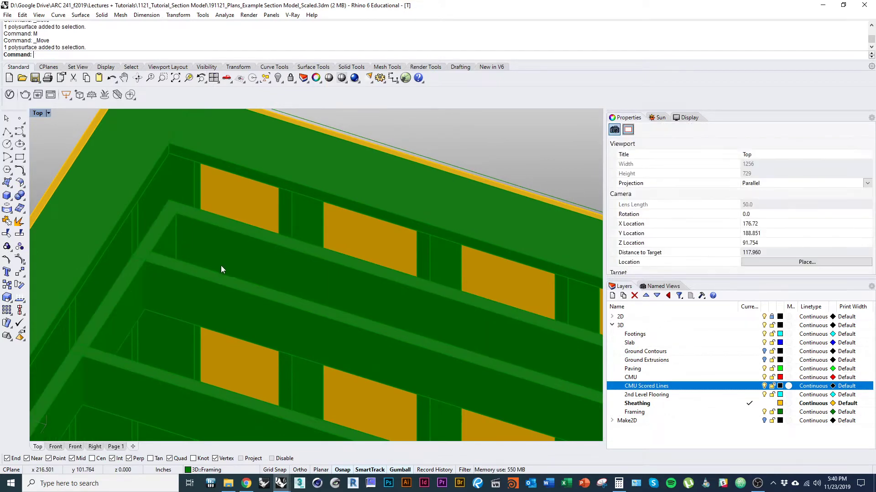
Move all three long joists lengthwise by the rotated joist's thickness so their ends butt against its inner face
left_click(221, 266)
left_click(205, 284, "shift")
left_click(132, 380, "shift")
right_click_drag(149, 370, 132, 364)
scroll(139, 208, "up", 2)
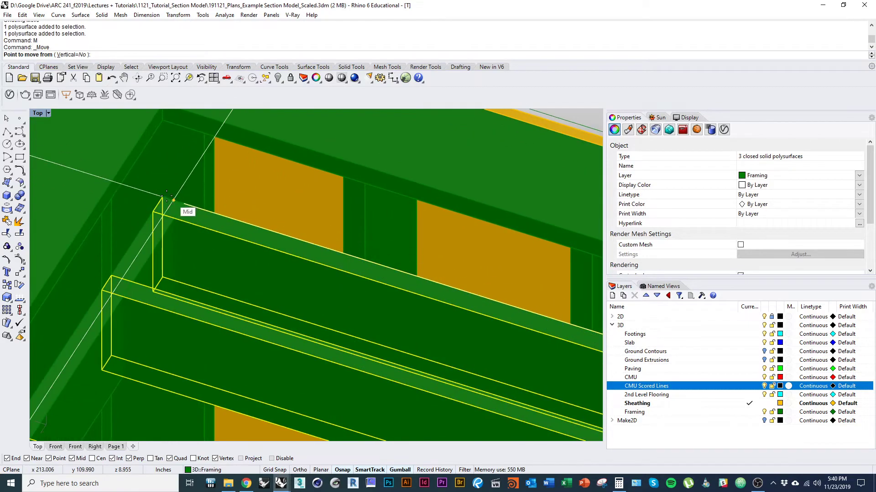
left_click(163, 197)
scroll(182, 218, "down", 4)
Shorten the rotated joist with Scale1D from its corner near the long wall so it ends flush with the short wall's open end
left_click(164, 240)
type("Sc")
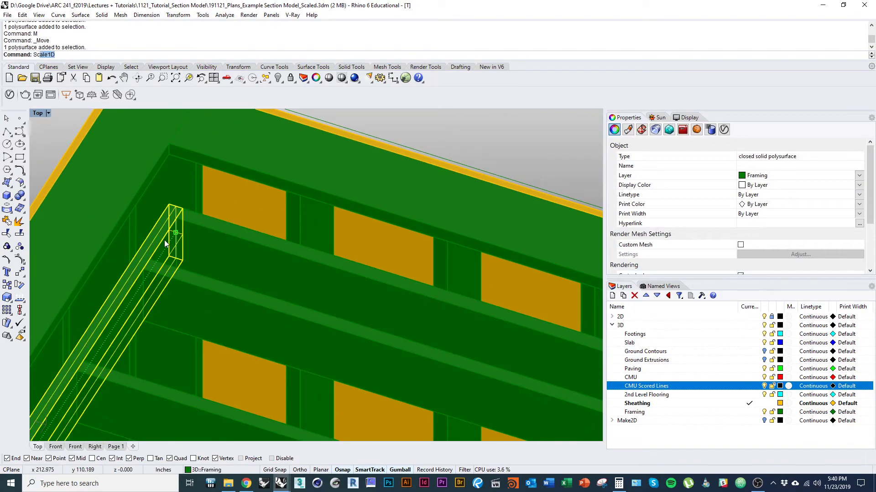
type("ale1D")
key("Return")
scroll(183, 219, "down", 5)
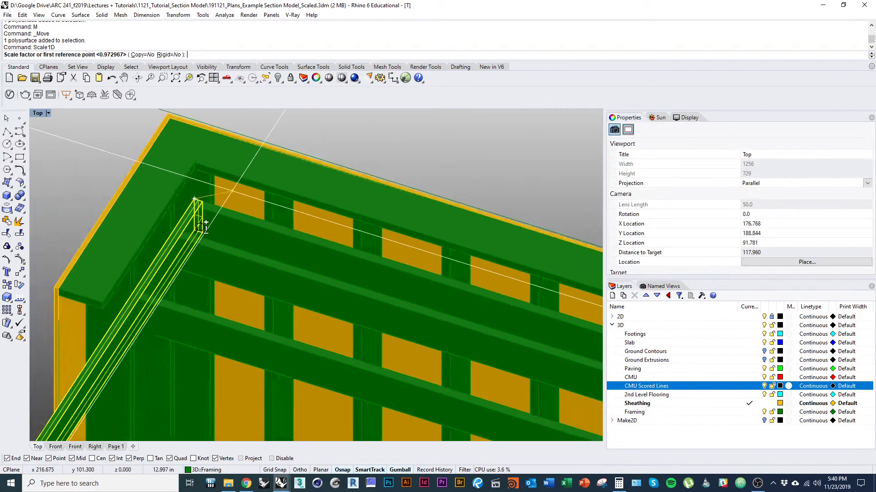
scroll(77, 412, "up", 4)
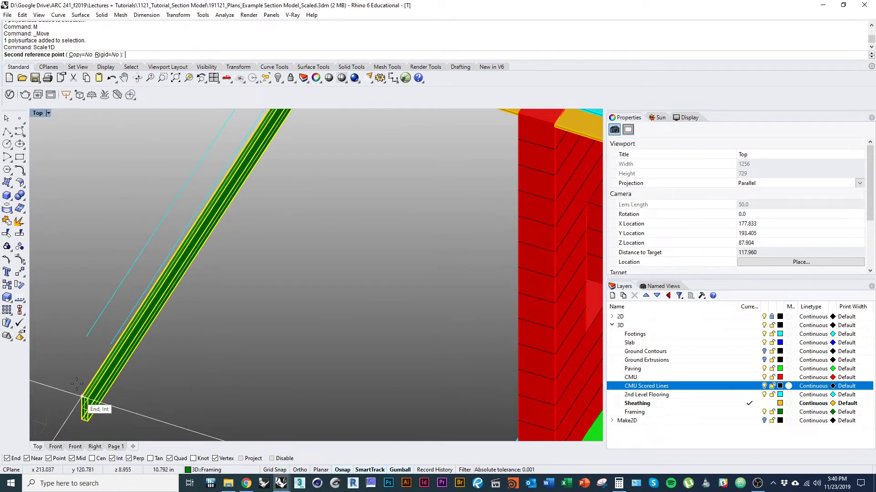
scroll(77, 385, "down", 3)
scroll(164, 221, "up", 5)
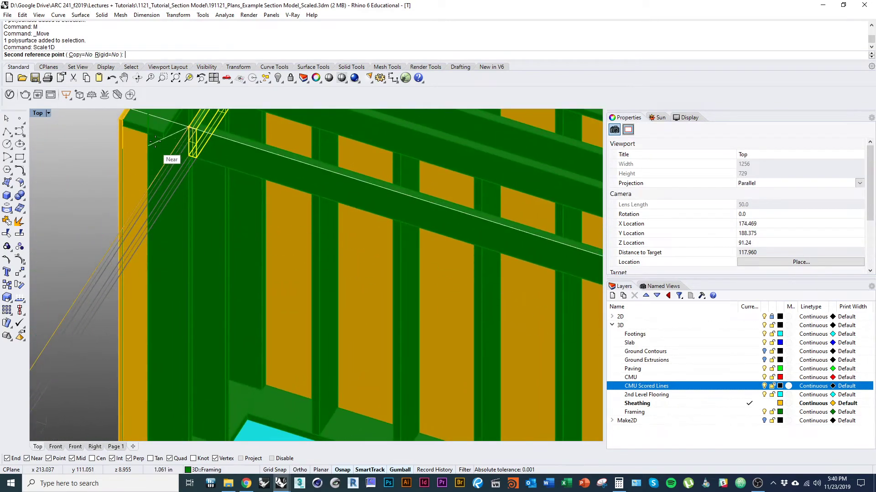
left_click(163, 138)
scroll(223, 296, "down", 5)
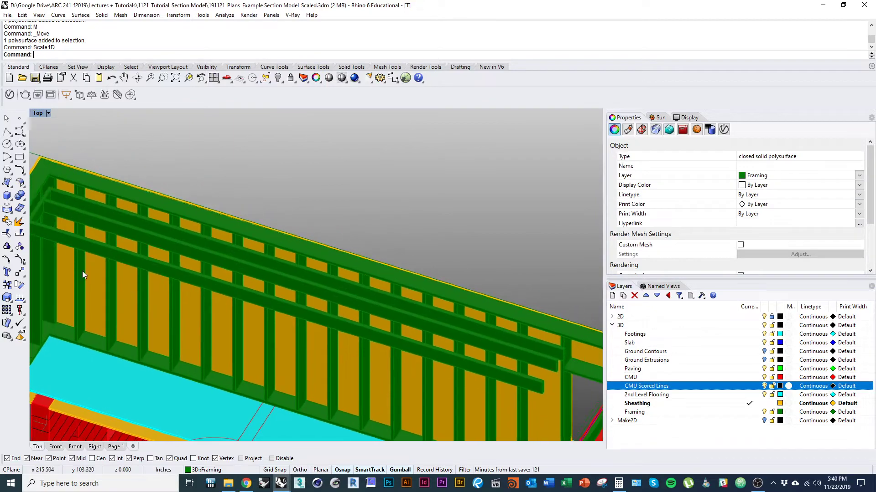
key("Escape")
Copy the shortened end joist from its lower corner to the opposite short wall, placing it against that wall's studs
right_click_drag(393, 250, 248, 232)
scroll(247, 232, "down", 6)
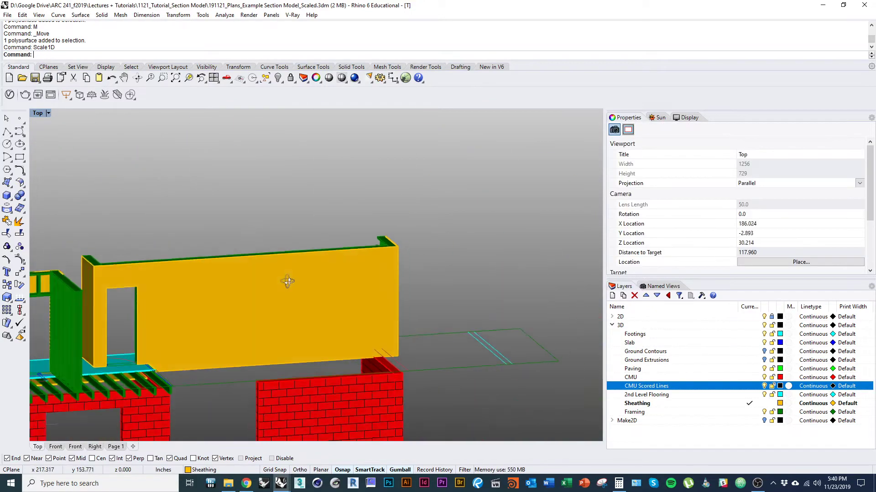
right_click_drag(287, 279, 189, 264)
right_click_drag(483, 330, 123, 284)
left_click(76, 252)
scroll(92, 267, "down", 5)
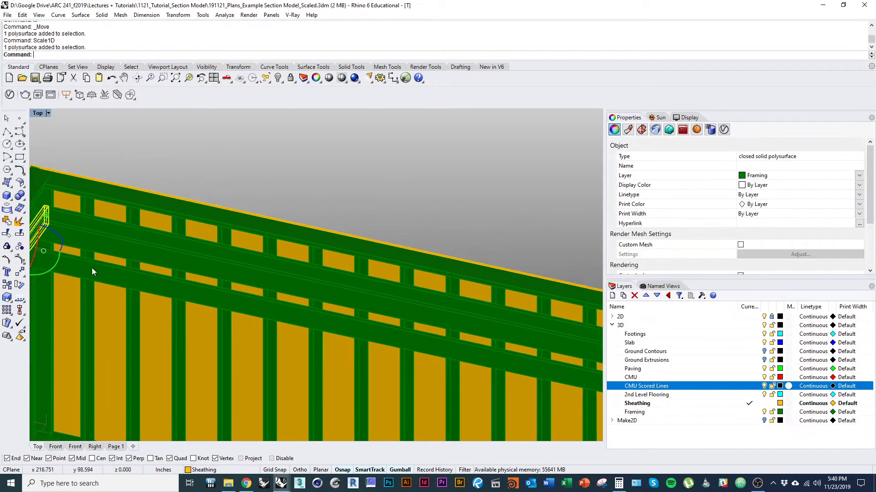
type("Copy")
key("Return")
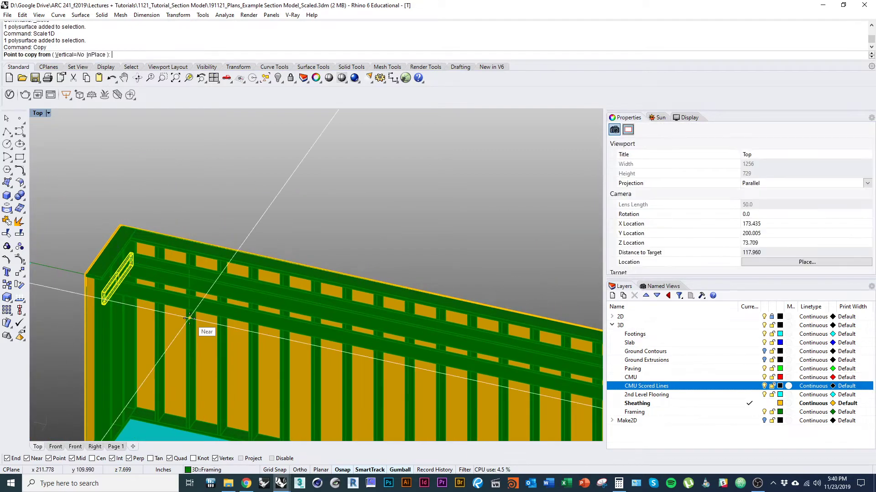
scroll(126, 335, "up", 4)
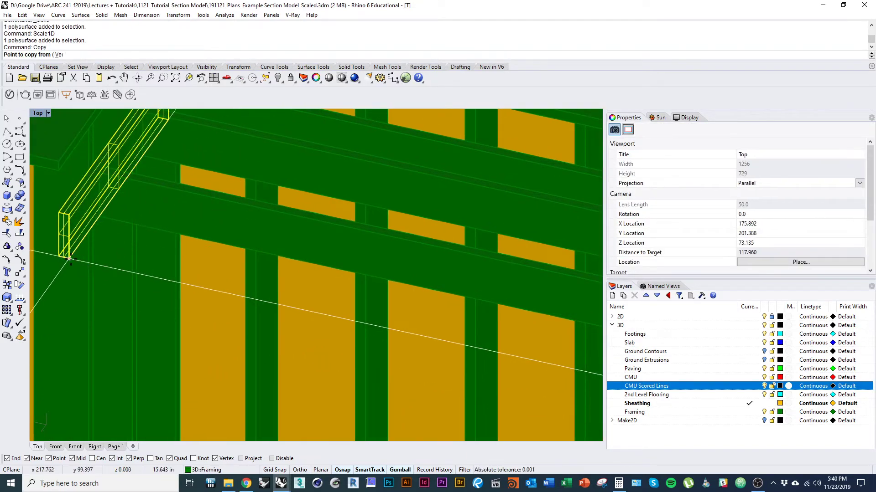
left_click(69, 259)
right_click_drag(69, 259, 229, 325)
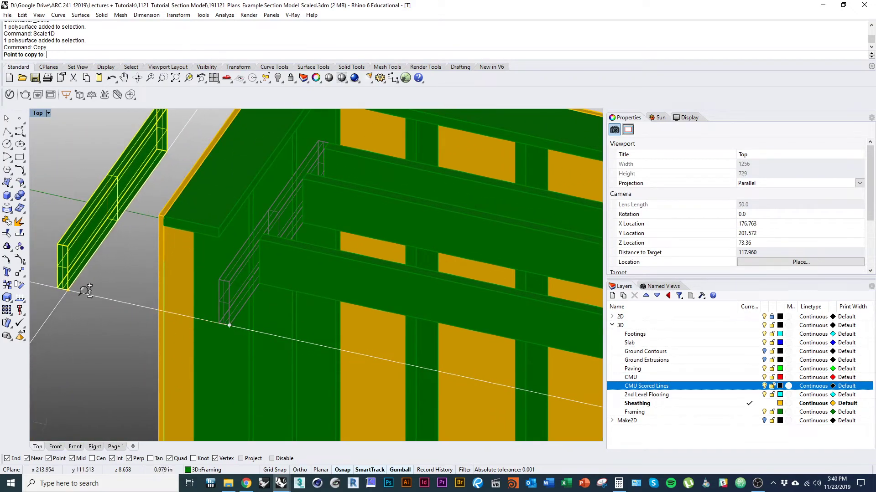
scroll(84, 290, "down", 10)
right_click_drag(86, 292, 321, 387, "ctrl+shift")
scroll(369, 275, "up", 6)
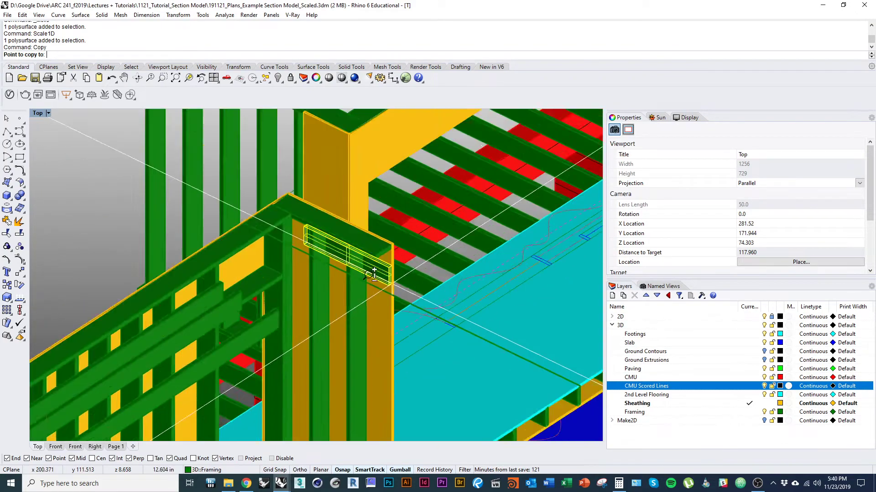
scroll(369, 275, "up", 6)
left_click(364, 211)
key("Return")
scroll(319, 233, "down", 8)
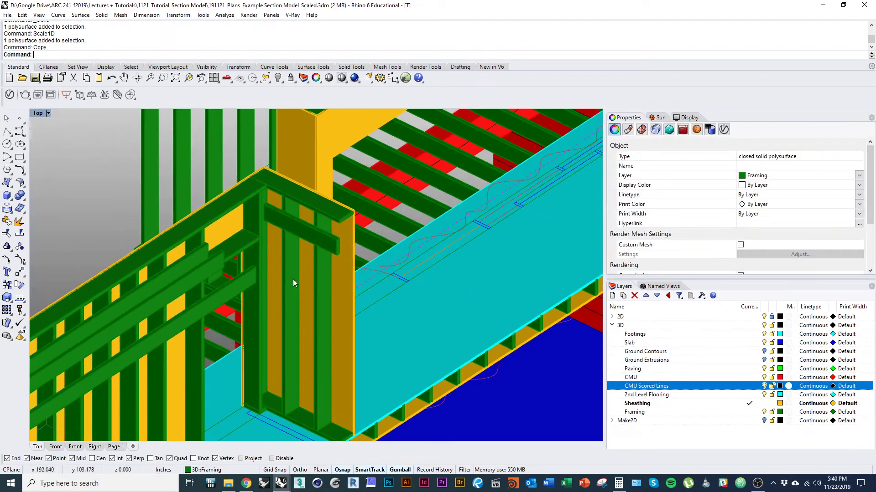
Select the three long joists and switch the viewport to Wireframe display at their free ends
mouse_move(293, 280)
right_mouse_down("ctrl+shift")
mouse_move(252, 270)
mouse_move(313, 263)
mouse_move(282, 286)
right_mouse_up("ctrl+shift")
left_click(252, 268)
left_click(237, 230, "shift")
scroll(274, 295, "up", 8)
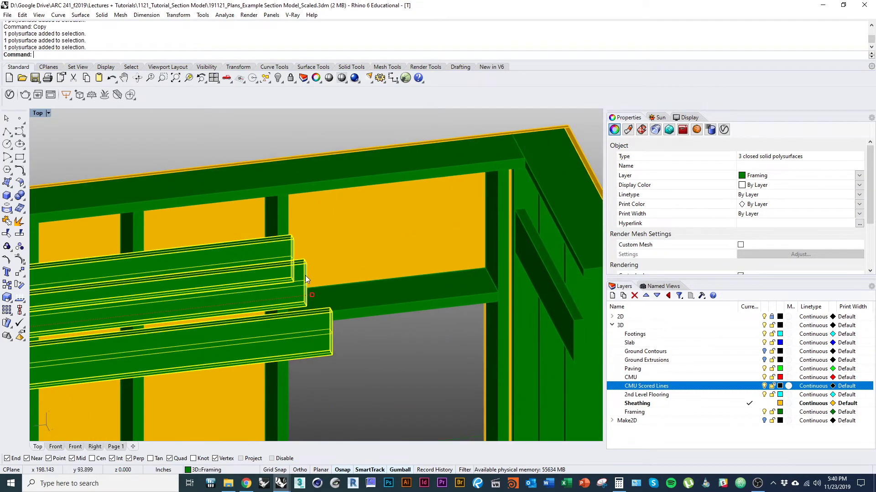
key("ctrl+alt+w")
scroll(319, 305, "down", 5)
scroll(322, 333, "up", 3)
right_click_drag(321, 333, 354, 289, "ctrl+shift")
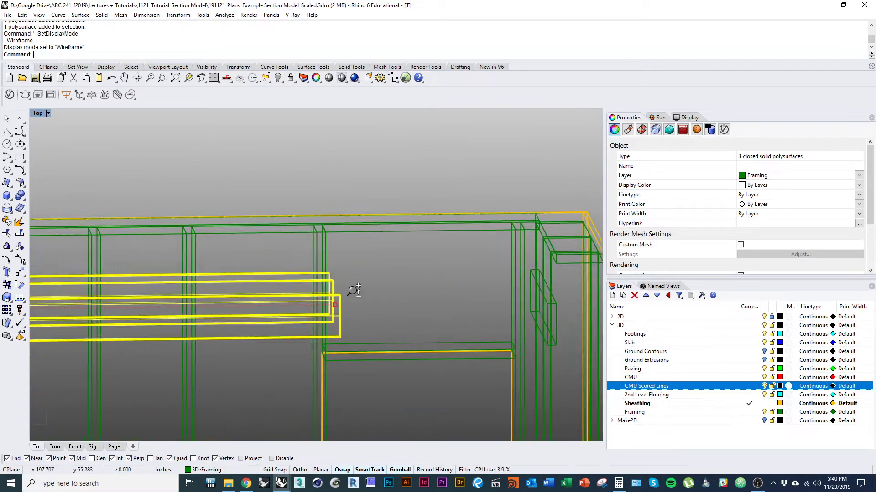
Move the free end faces of the three long joists to meet the opposite end joist's inner face and restore Shaded display
left_click(354, 338)
scroll(354, 348, "up", 2)
right_click_drag(353, 348, 354, 315, "ctrl+shift")
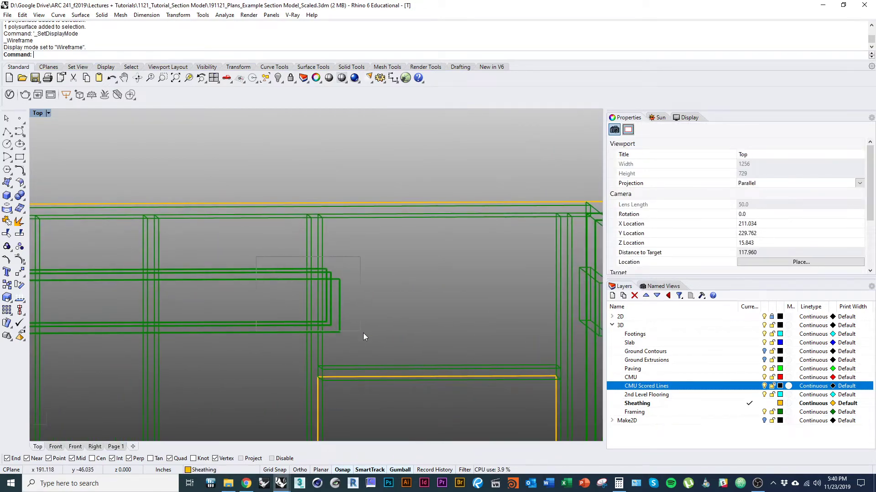
left_click_drag(363, 337, 360, 333)
right_click_drag(348, 319, 371, 343, "ctrl+shift")
type("m")
key("Return")
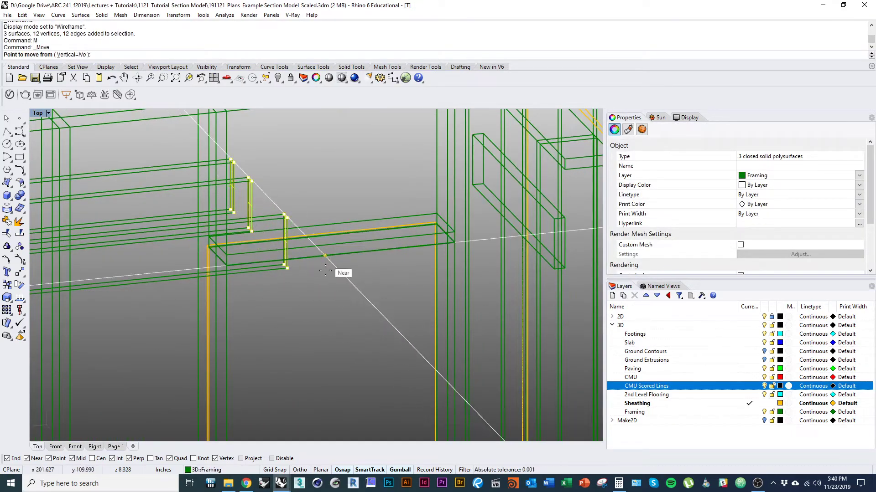
right_click_drag(325, 271, 330, 348)
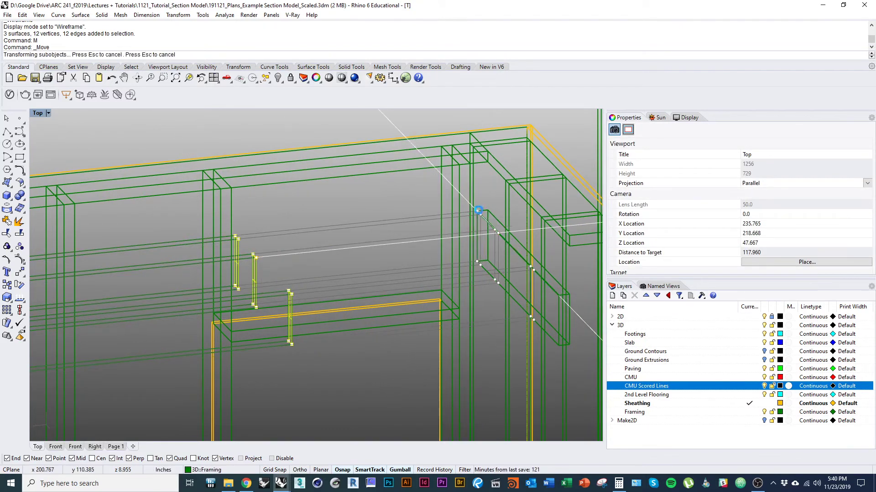
scroll(394, 230, "down", 7)
key("ctrl+alt+s")
left_click(362, 206)
mouse_move(364, 207)
right_mouse_down("ctrl+shift")
mouse_move(377, 242)
mouse_move(408, 268)
mouse_move(242, 251)
mouse_move(164, 230)
mouse_move(284, 304)
mouse_move(303, 258)
mouse_move(321, 269)
mouse_move(338, 263)
mouse_move(375, 294)
right_mouse_up("ctrl+shift")
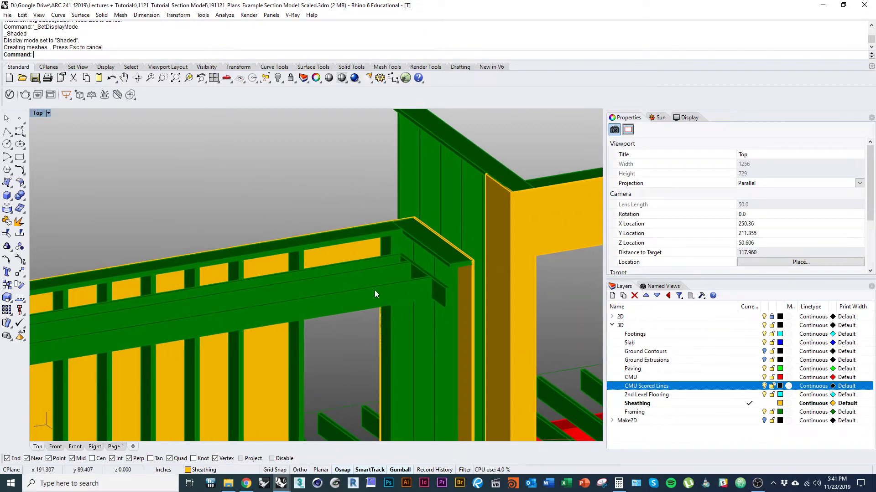
left_click(374, 291)
left_click(368, 274, "shift")
left_click(373, 264, "shift")
right_click_drag(433, 293, 255, 319)
left_click(387, 279, "shift")
scroll(349, 307, "down", 1)
scroll(349, 306, "down", 4)
scroll(120, 206, "up", 10)
left_click(94, 194, "shift")
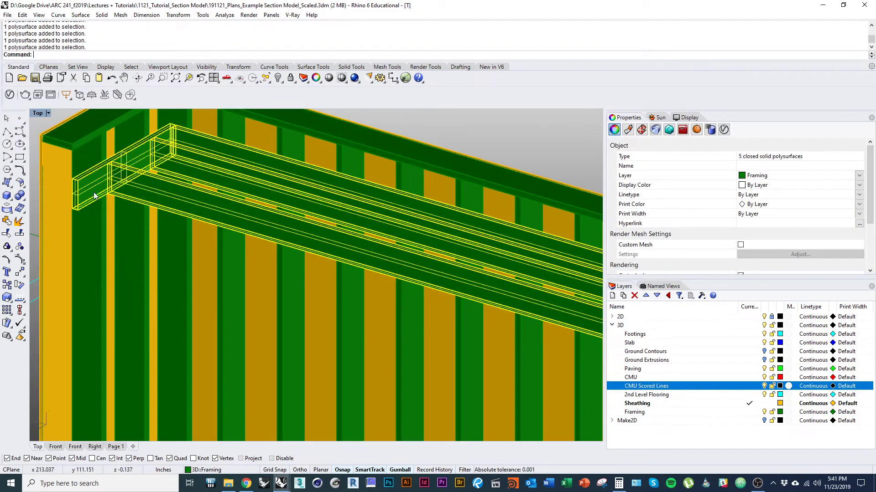
right_click_drag(94, 196, 214, 301, "ctrl+shift")
scroll(233, 319, "down", 12)
right_click_drag(310, 338, 219, 350)
scroll(345, 253, "up", 8)
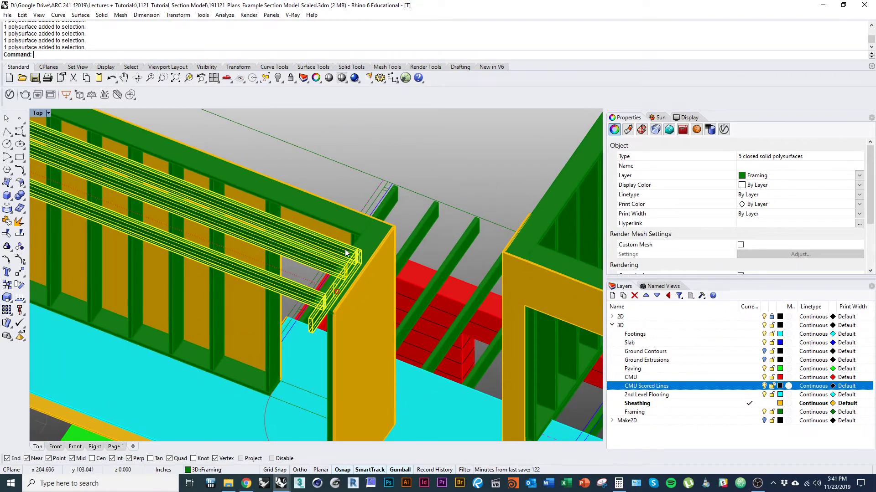
right_click_drag(335, 256, 323, 283)
left_click(308, 325, "ctrl")
right_click_drag(310, 335, 274, 341)
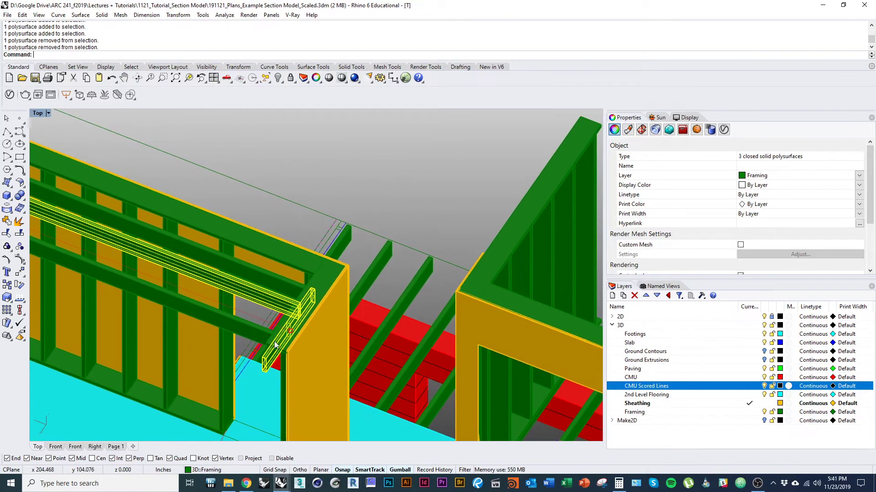
scroll(280, 340, "down", 3)
scroll(280, 340, "down", 4)
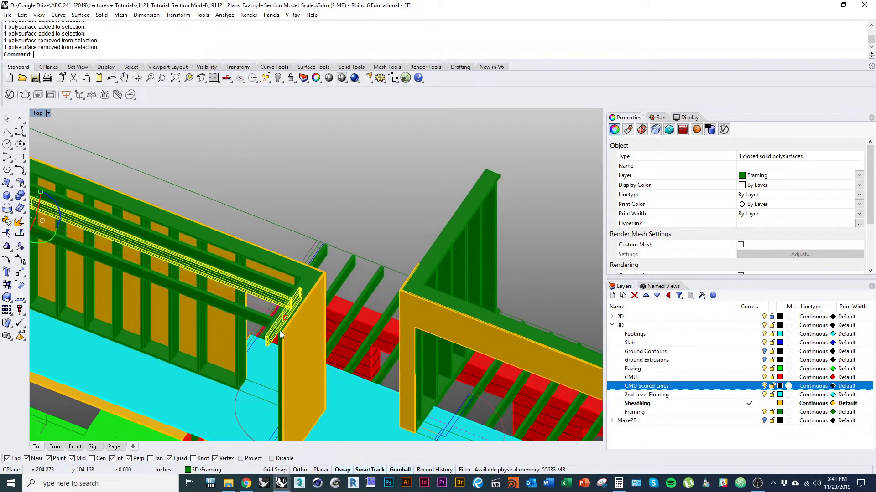
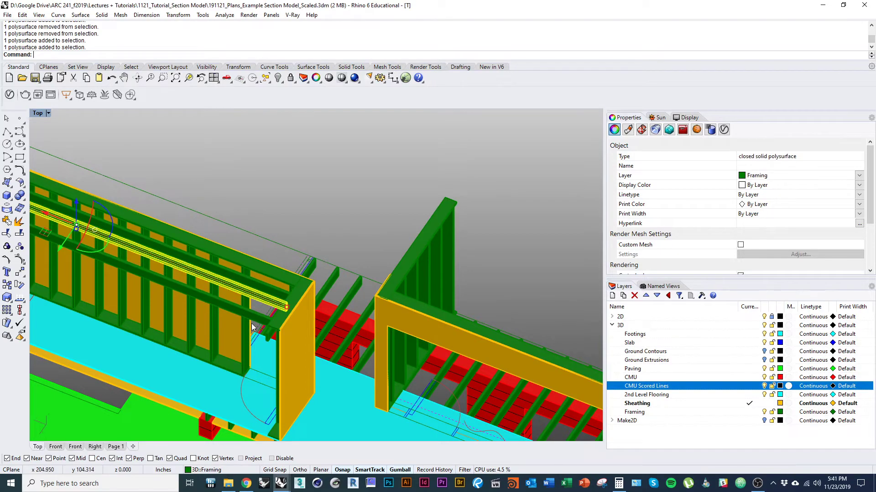
key("Return")
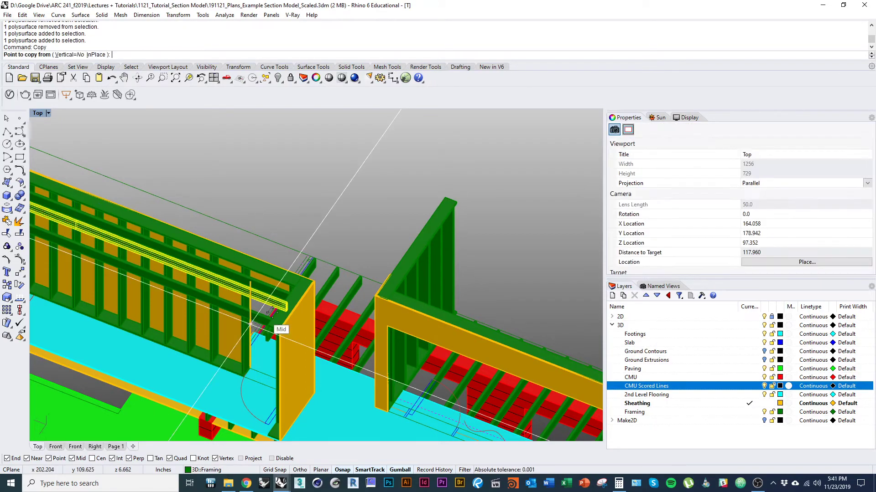
right_click_drag(379, 346, 281, 321)
key("Escape")
key("Escape")
Copy the twelve floor joists between the CMU wall and the short framed wall vertically to the height of the other room's upper joists
right_click_drag(506, 386, 340, 320, "ctrl+shift")
left_click(338, 321)
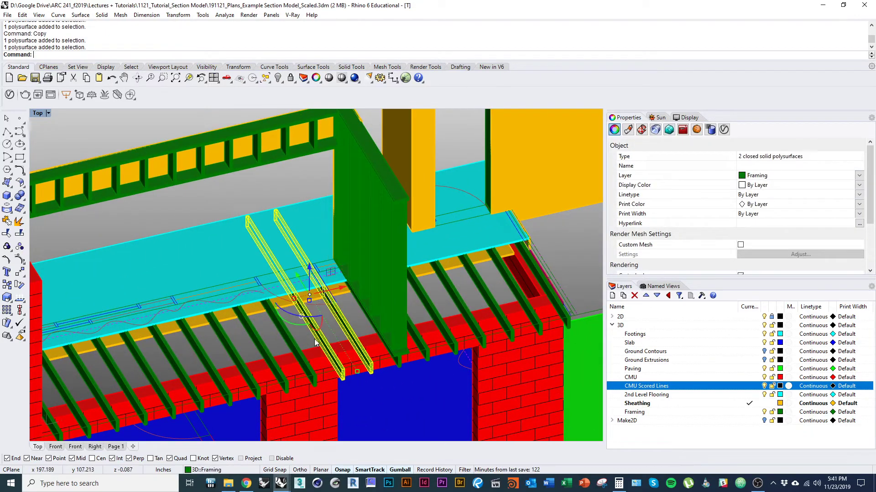
left_click(237, 353, "shift")
right_click_drag(237, 353, 306, 340)
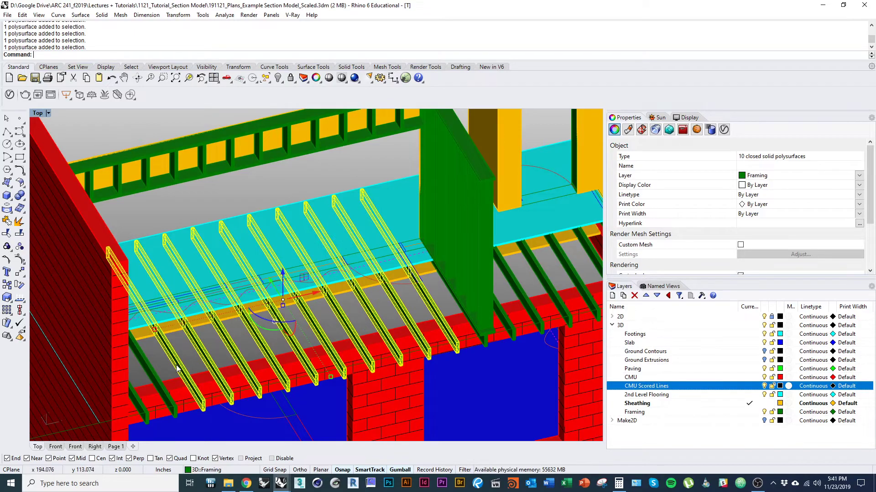
right_click_drag(219, 371, 108, 360, "ctrl+shift")
left_click(115, 278, "shift")
right_click_drag(225, 292, 157, 335)
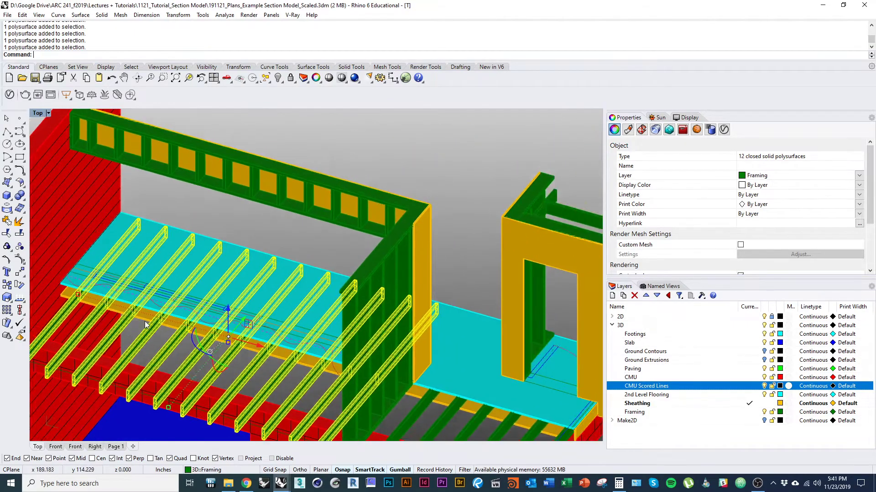
scroll(157, 335, "down", 3)
type("copy")
key("Return")
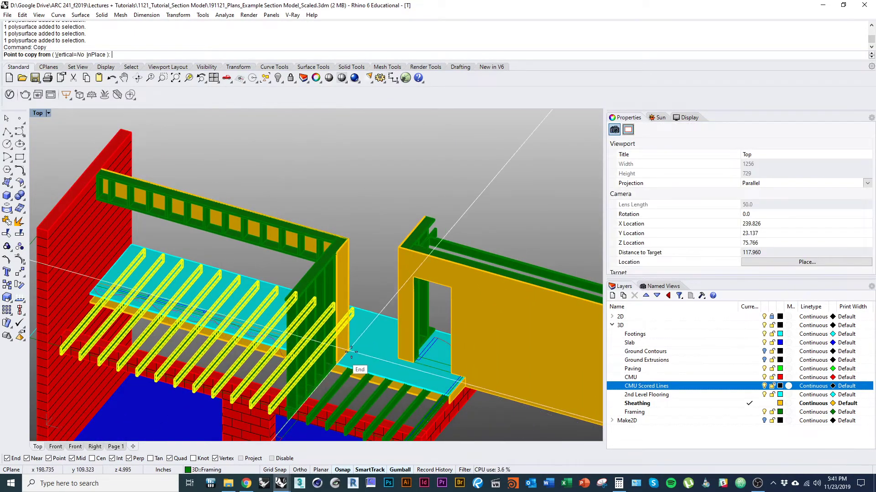
scroll(351, 353, "up", 10)
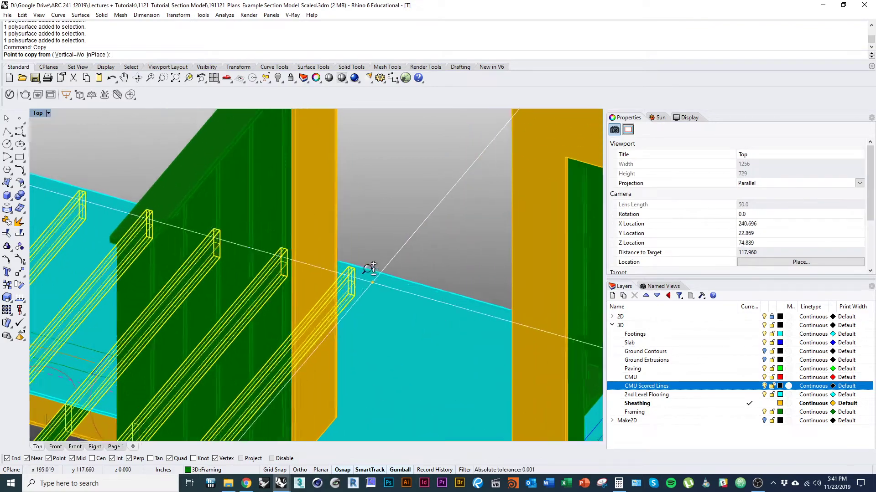
scroll(369, 269, "up", 1)
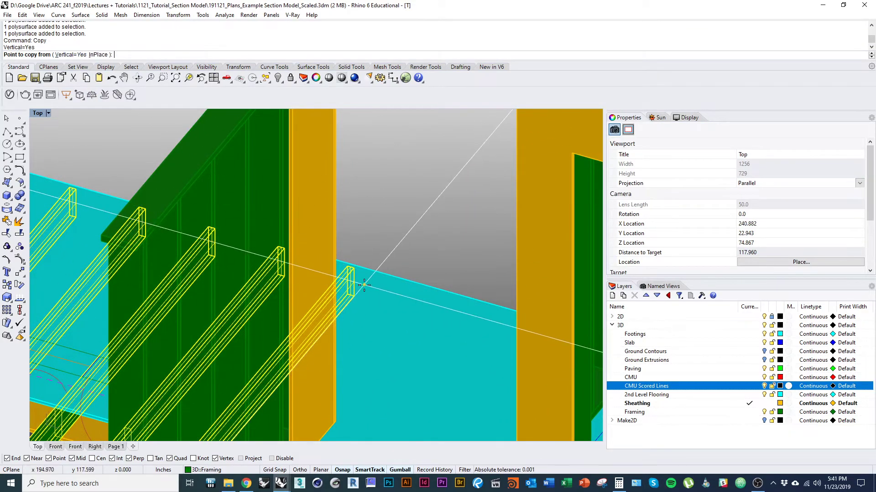
left_click(358, 272)
scroll(358, 272, "down", 8)
scroll(357, 134, "up", 8)
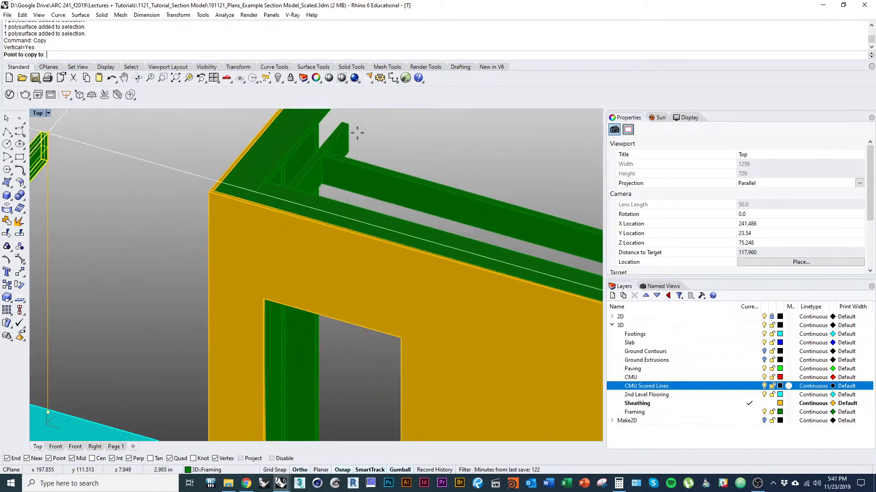
scroll(383, 169, "down", 9)
right_click(387, 229)
right_click_drag(386, 229, 278, 244)
left_click(342, 250)
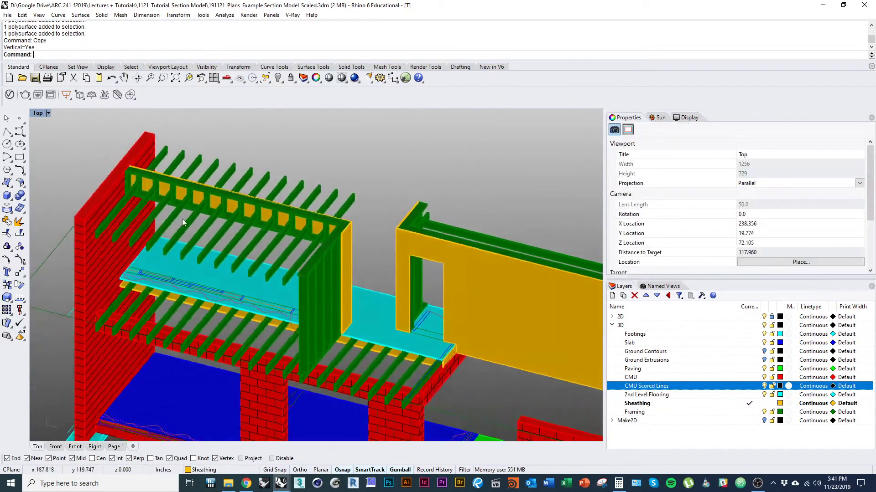
Copy the raised joist nearest the CMU wall from its lower end corner so the copy sits flat against the wall's outer end
scroll(137, 217, "up", 8)
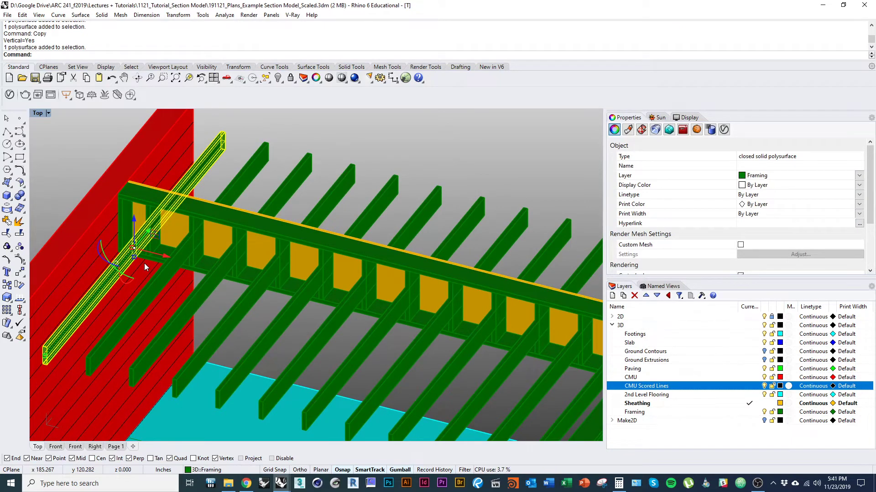
key("Escape")
key("Escape")
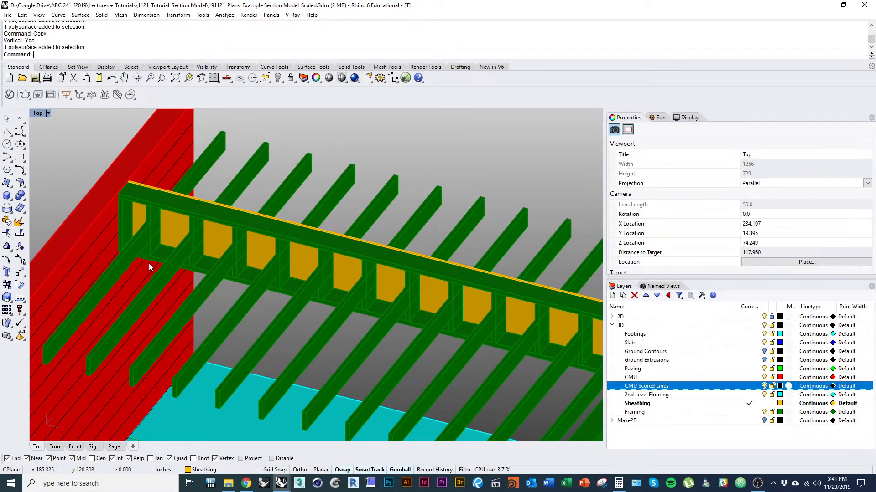
left_click(119, 273)
right_click_drag(120, 274, 185, 248)
type("copy")
key("Return")
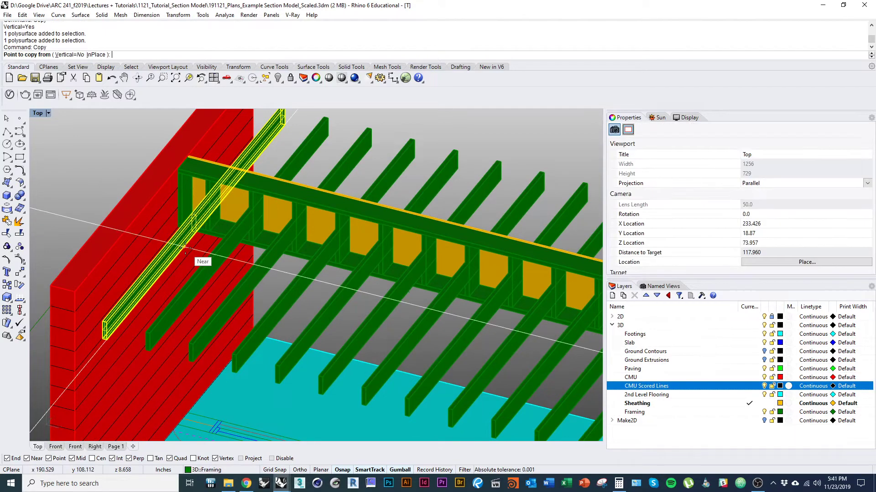
right_click_drag(103, 306, 143, 246)
scroll(146, 282, "up", 5)
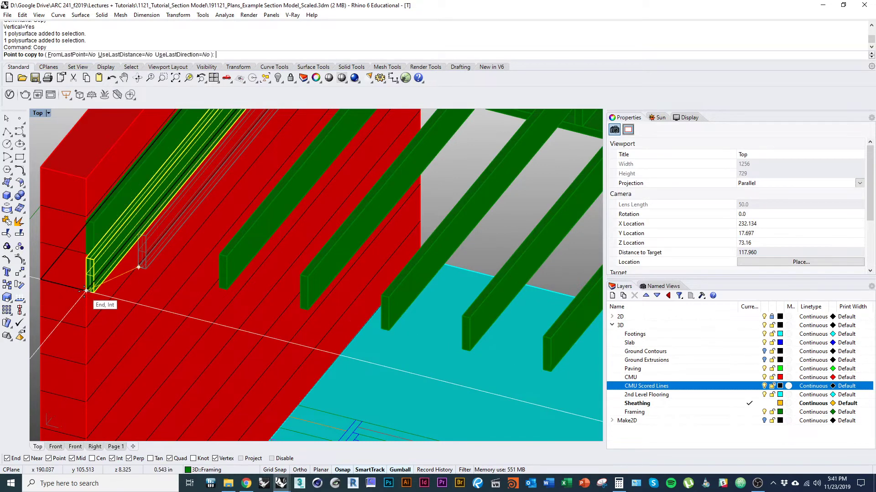
scroll(93, 294, "down", 8)
key("Escape")
Shorten the joist against the CMU wall with Scale1D so it ends at the inner face of the long framed wall's studs
right_click_drag(160, 281, 135, 318)
type("s1")
key("Return")
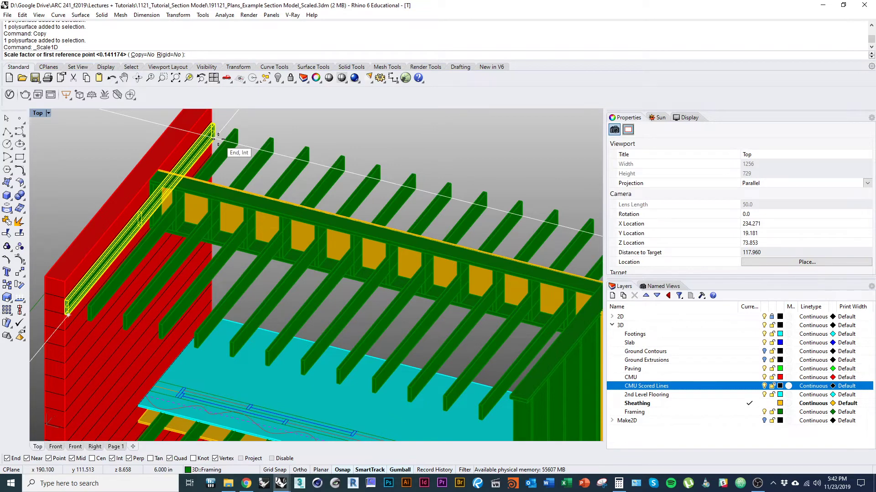
scroll(183, 183, "up", 5)
left_click(135, 169)
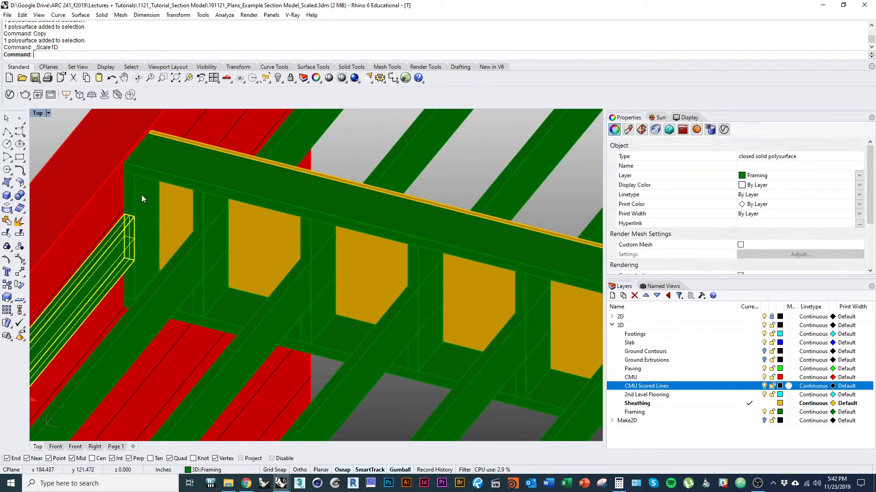
Draw a vertical plane as tall as the joists along the long framed wall's inner stud face, from the shortened joist to the short wall
scroll(112, 232, "down", 3)
type("Plane")
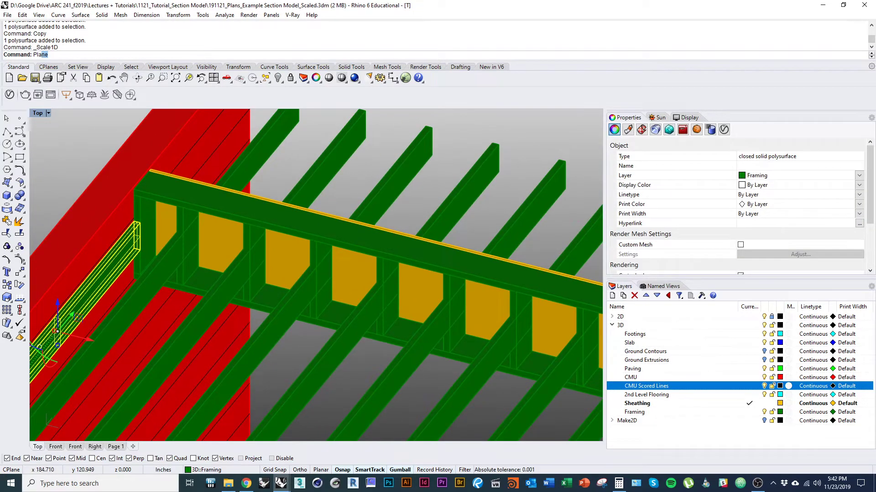
key("Return")
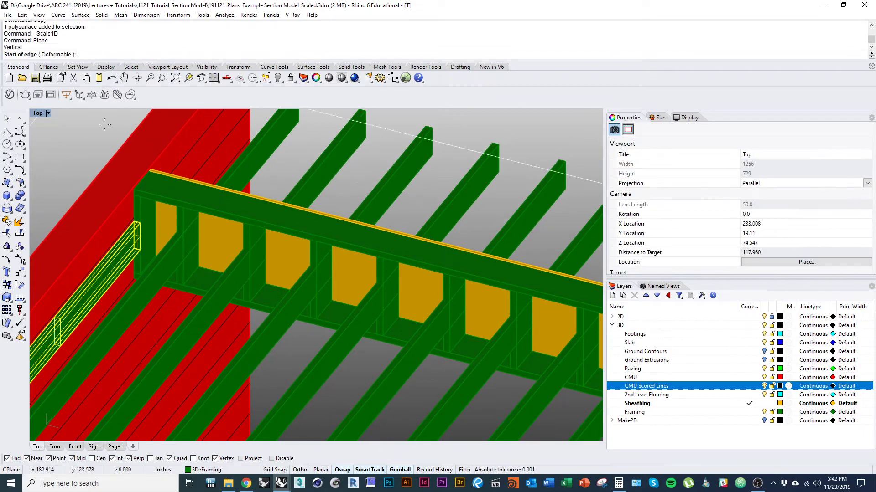
scroll(107, 246, "up", 7)
left_click(194, 255)
scroll(146, 237, "down", 12)
right_click_drag(256, 312, 282, 312, "ctrl+shift")
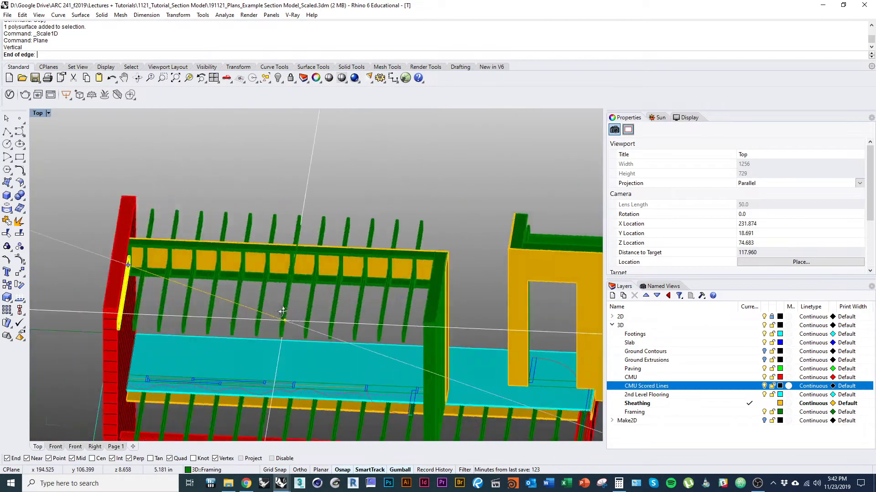
scroll(282, 312, "up", 10)
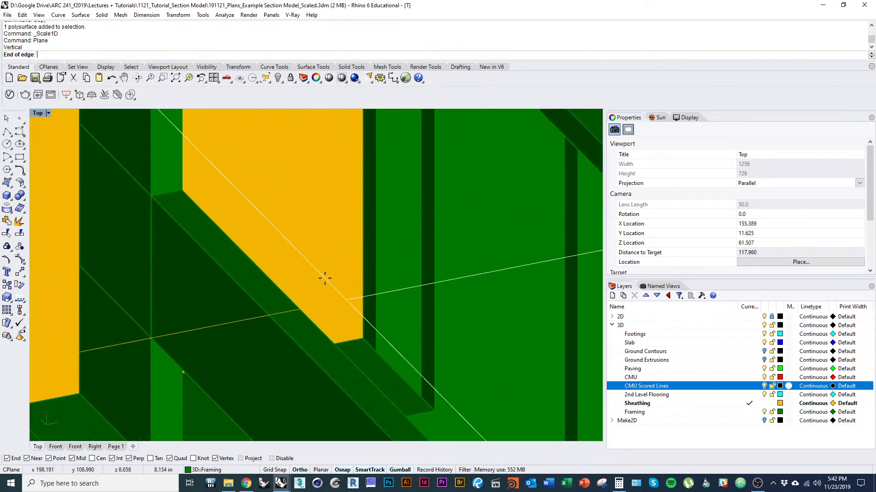
scroll(326, 278, "down", 4)
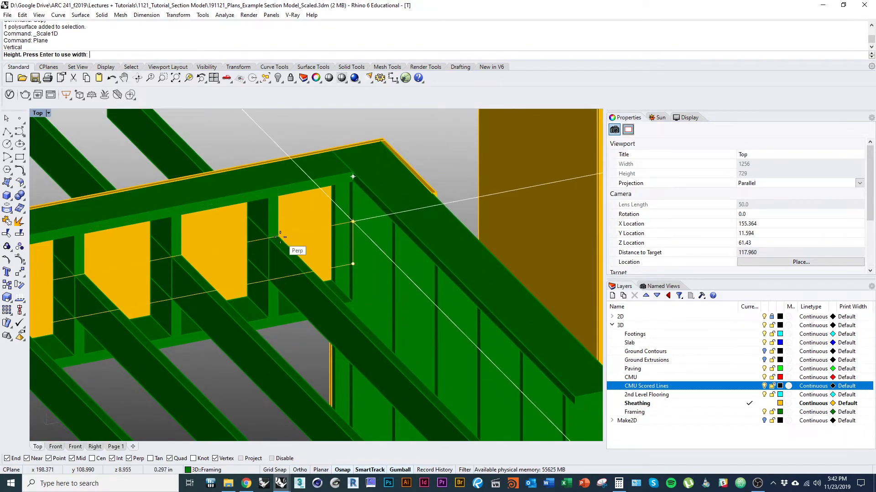
scroll(297, 228, "down", 5)
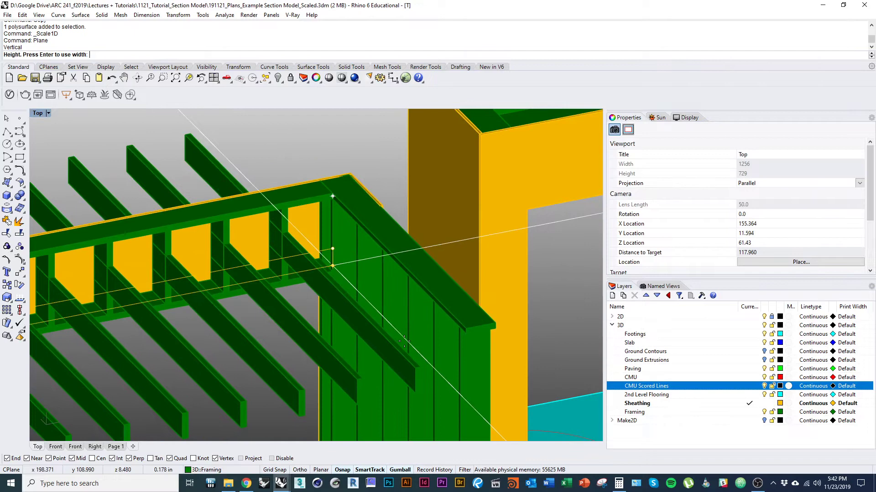
left_click(422, 367)
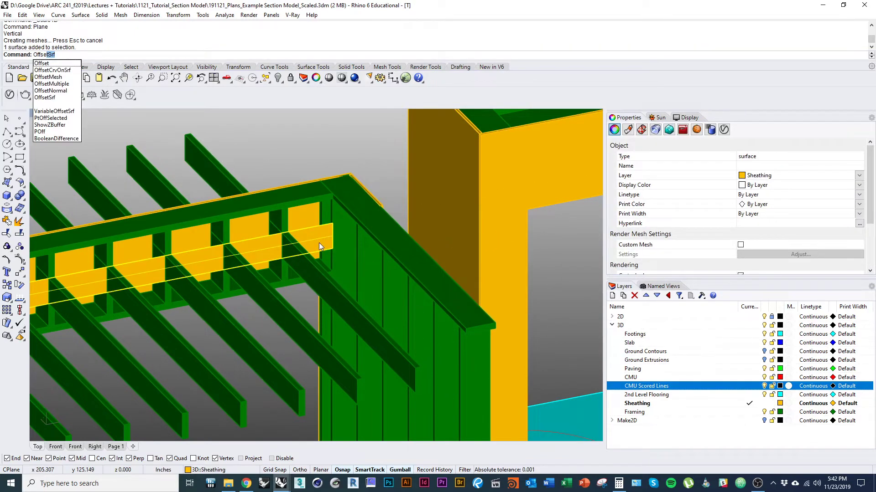
Offset the vertical plane into a solid board 1/16 inch thick with OffsetSrf
key("Return")
scroll(337, 279, "down", 2)
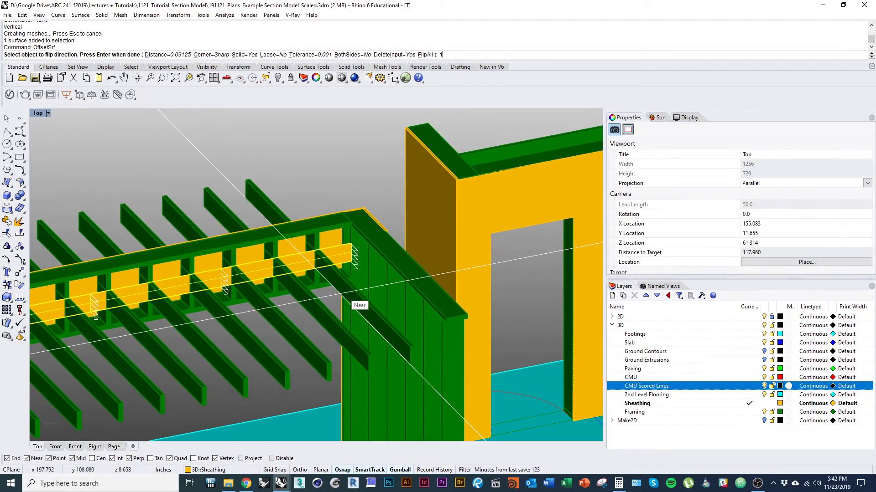
key("Return")
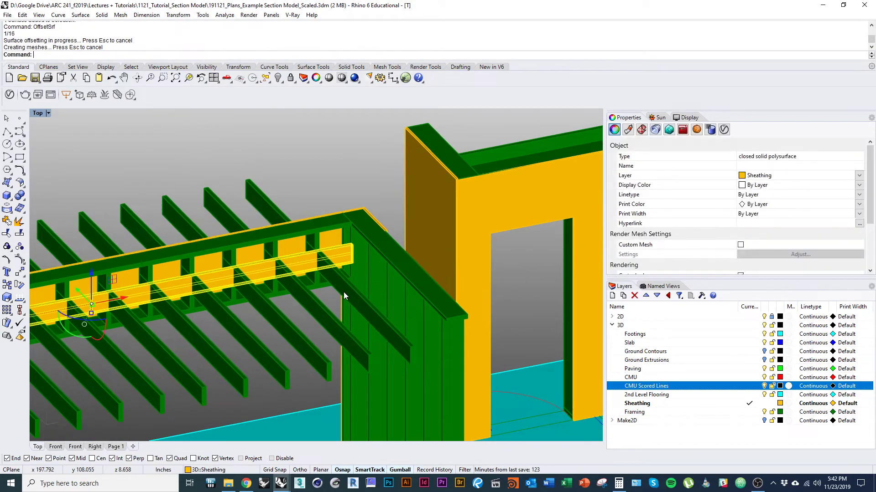
Make Framing the current layer and assign the new board along the long wall to it
scroll(343, 296, "up", 3)
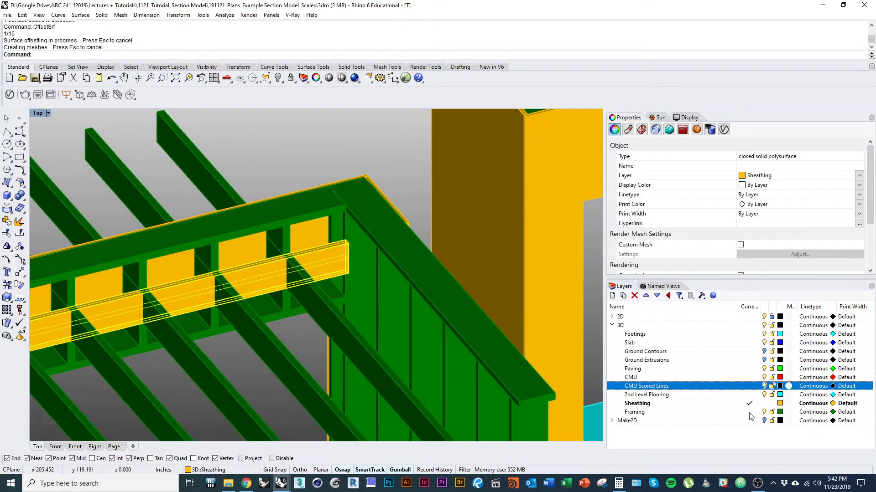
left_click(749, 413)
right_click(709, 414)
left_click(732, 371)
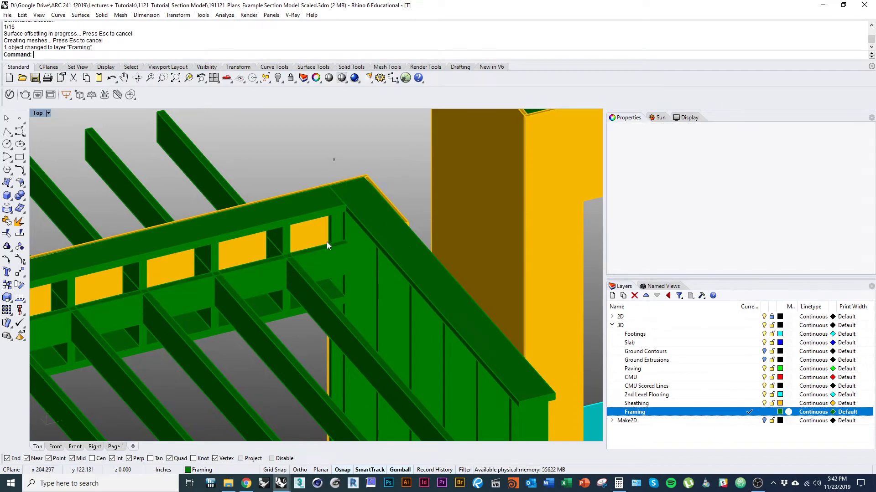
Compare the framing with the open Scaled_2 model, and delete the twelve joists crossing the CMU-side upper room, keeping those against its two end walls
scroll(327, 241, "down", 2)
left_click(336, 258)
left_click(313, 290, "shift")
left_click(272, 308, "shift")
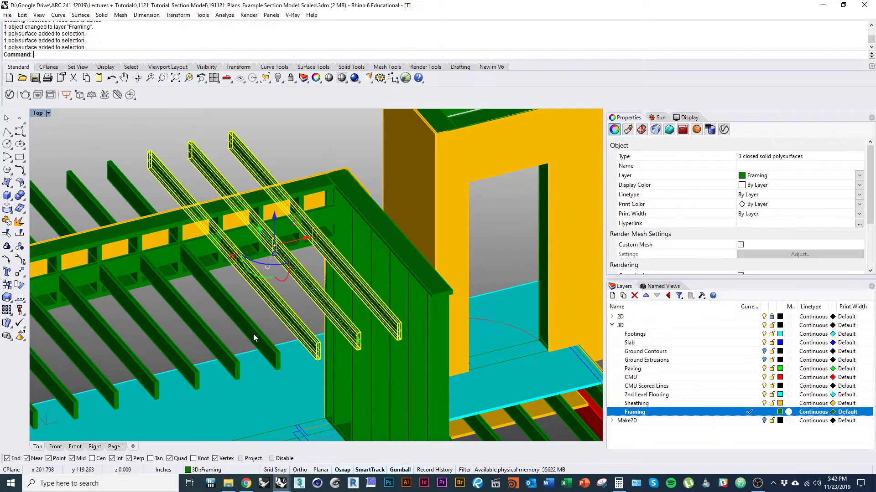
left_click(253, 333, "shift")
left_click(209, 347, "shift")
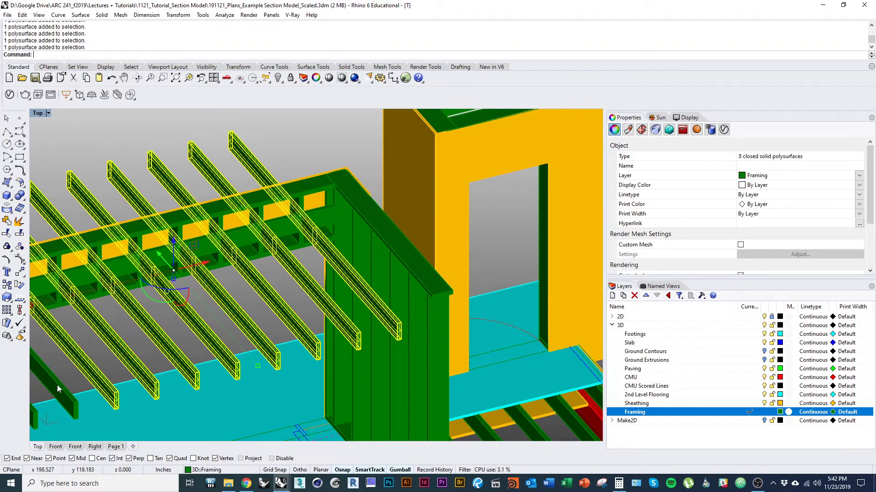
left_click(58, 387, "shift")
right_click_drag(93, 382, 296, 324)
scroll(197, 349, "down", 4)
left_click(171, 355, "shift")
left_click(149, 361, "shift")
left_click(131, 370, "shift")
scroll(232, 324, "down", 3)
key("alt+Tab")
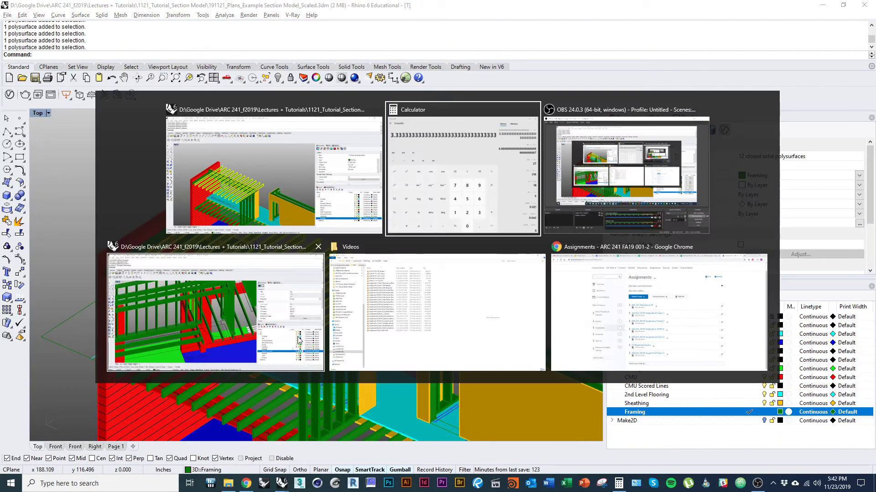
key("Escape")
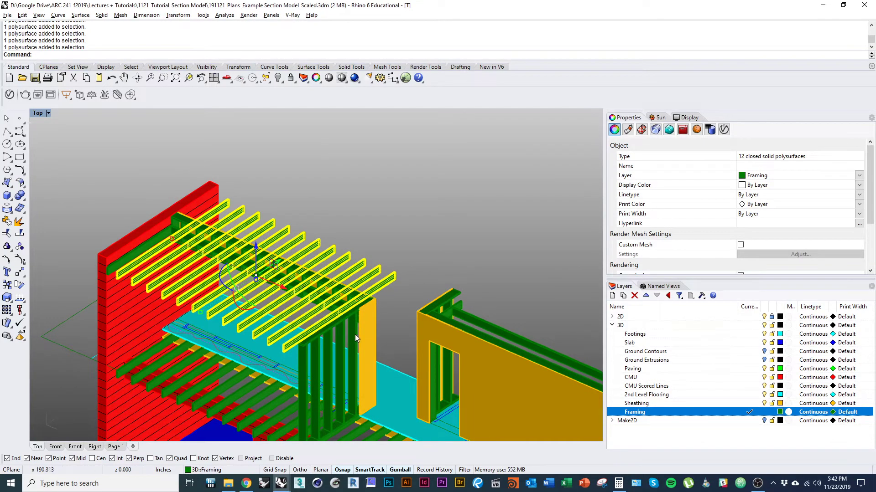
mouse_move(402, 304)
right_mouse_down()
mouse_move(327, 295)
mouse_move(401, 299)
right_mouse_up()
scroll(327, 295, "down", 3)
scroll(237, 281, "up", 9)
right_click_drag(259, 274, 243, 285)
scroll(246, 284, "down", 3)
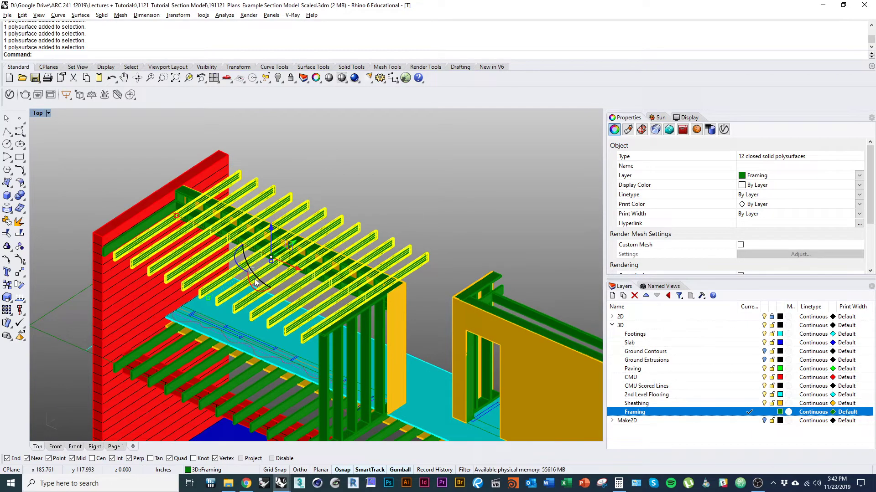
key("alt+Tab")
left_click(260, 345)
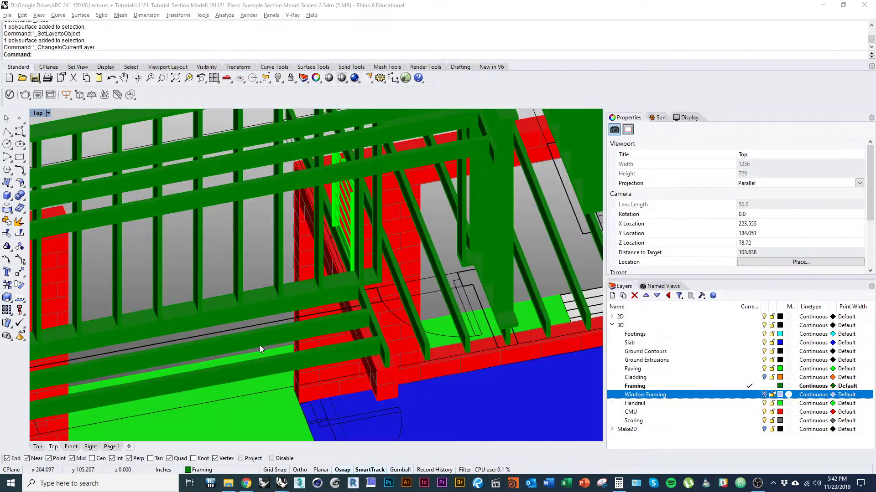
right_click_drag(460, 330, 351, 402)
scroll(379, 344, "down", 4)
key("alt+Tab")
right_click_drag(355, 329, 375, 319)
right_click_drag(293, 234, 306, 259)
scroll(314, 264, "up", 3)
type("d")
key("space")
right_click_drag(228, 259, 260, 249)
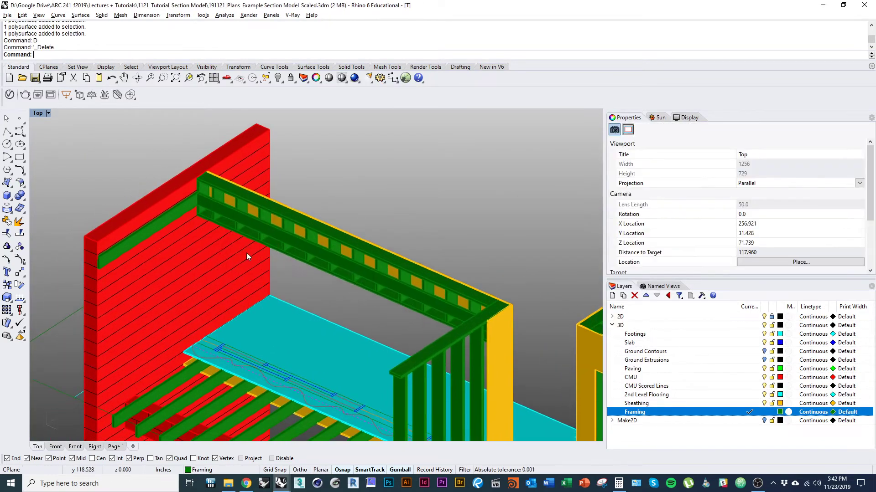
Examine how the new long-wall board meets the joist at the CMU wall corner
scroll(283, 283, "down", 2)
right_click_drag(357, 328, 328, 326)
scroll(377, 309, "up", 5)
left_click(377, 299)
right_click_drag(169, 229, 335, 287)
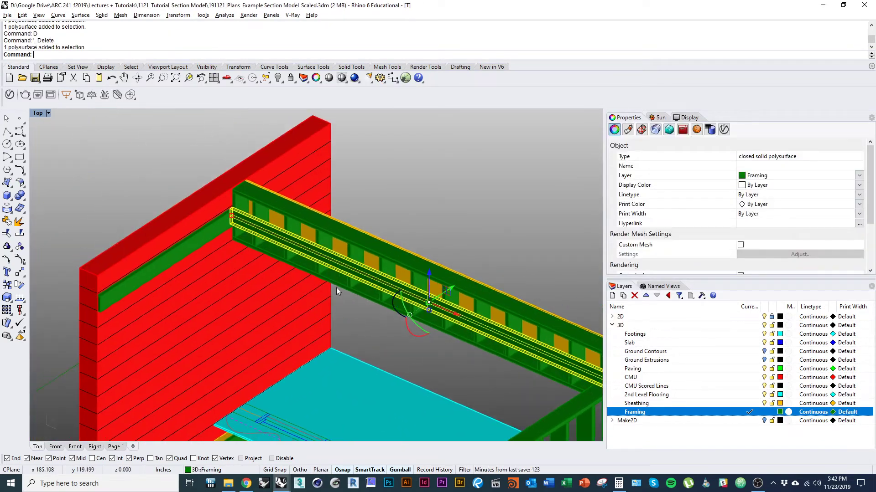
scroll(238, 230, "up", 5)
right_click_drag(238, 230, 248, 254)
scroll(248, 255, "up", 6)
left_click(239, 269)
right_click_drag(257, 285, 210, 267)
scroll(247, 287, "down", 4)
left_click(273, 277)
scroll(269, 277, "down", 3)
scroll(275, 284, "up", 1)
Shorten the joist against the CMU wall with Scale1D so it ends at the inner face of the long-wall board
left_click(210, 267)
key("space")
scroll(106, 385, "up", 6)
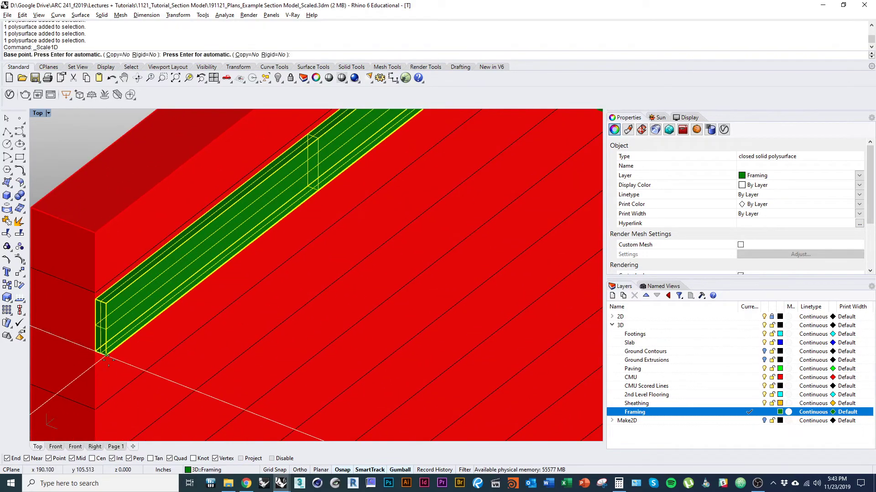
left_click(104, 355)
scroll(141, 360, "down", 5)
right_click_drag(158, 371, 105, 391)
scroll(236, 253, "up", 6)
scroll(237, 264, "up", 3)
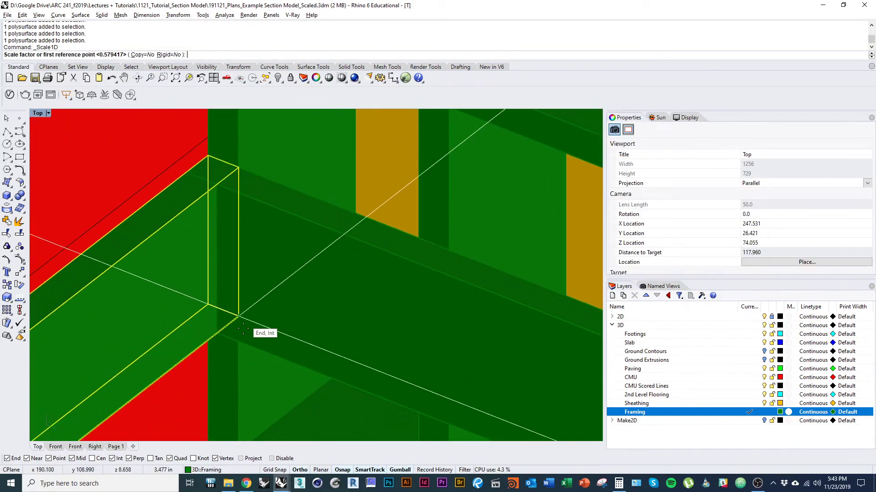
left_click(256, 354)
scroll(241, 347, "down", 10)
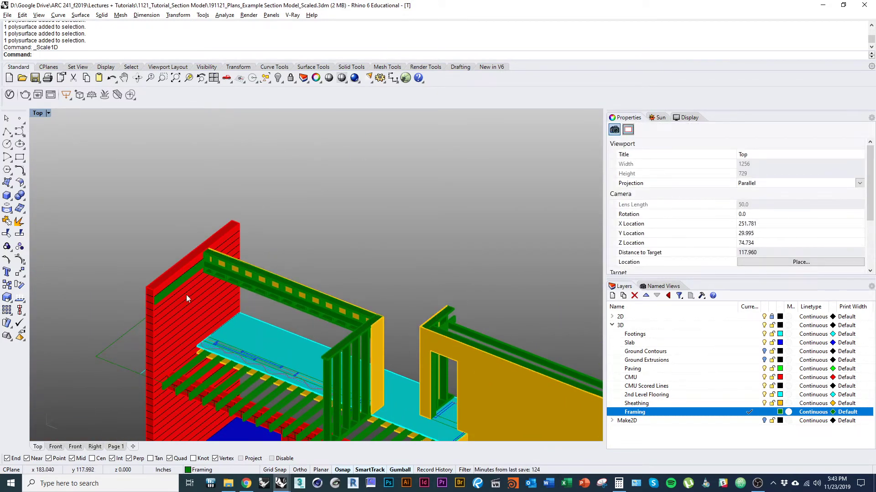
right_click_drag(331, 377, 220, 349)
scroll(249, 352, "down", 3)
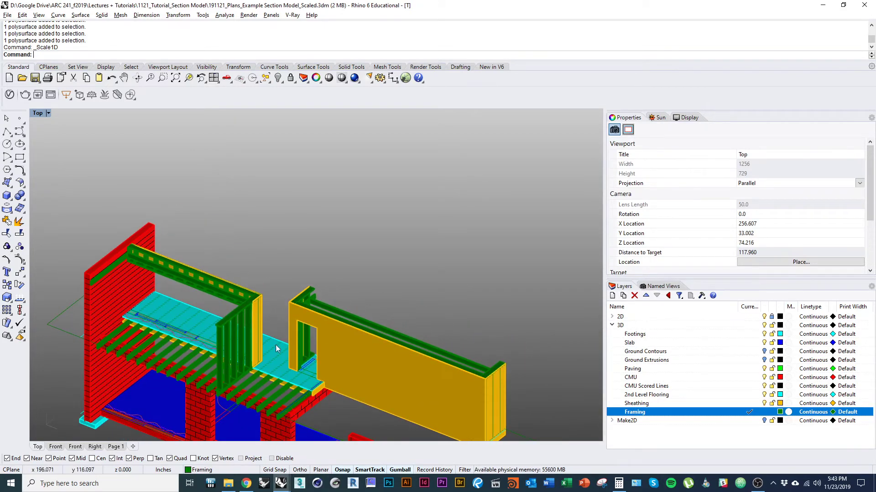
right_click_drag(219, 307, 180, 251)
scroll(157, 281, "up", 4)
scroll(187, 302, "down", 2)
scroll(237, 268, "up", 5)
right_click_drag(180, 251, 292, 306)
scroll(166, 281, "up", 4)
left_click(133, 278)
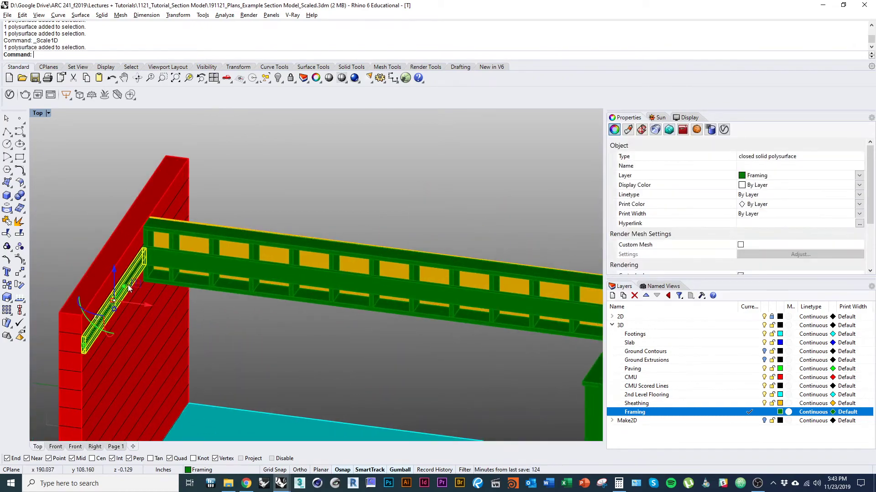
scroll(178, 299, "down", 3)
right_click_drag(178, 298, 168, 277)
type("Copy")
key("Return")
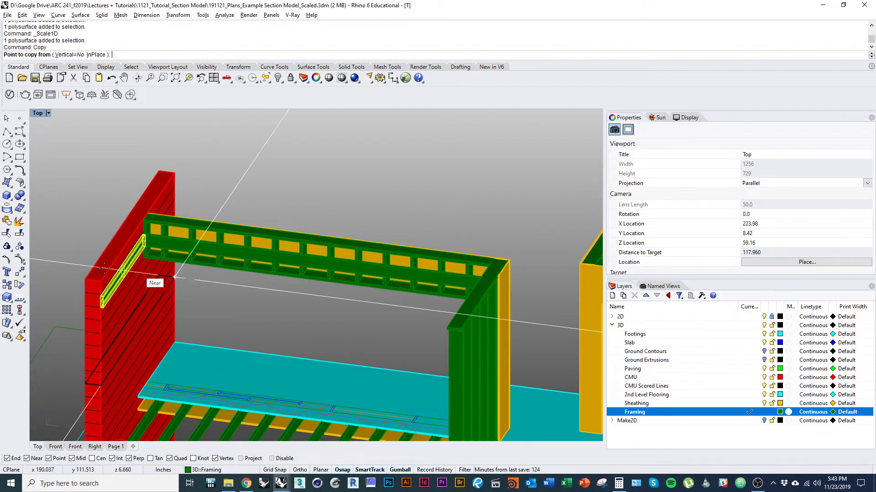
scroll(122, 238, "up", 4)
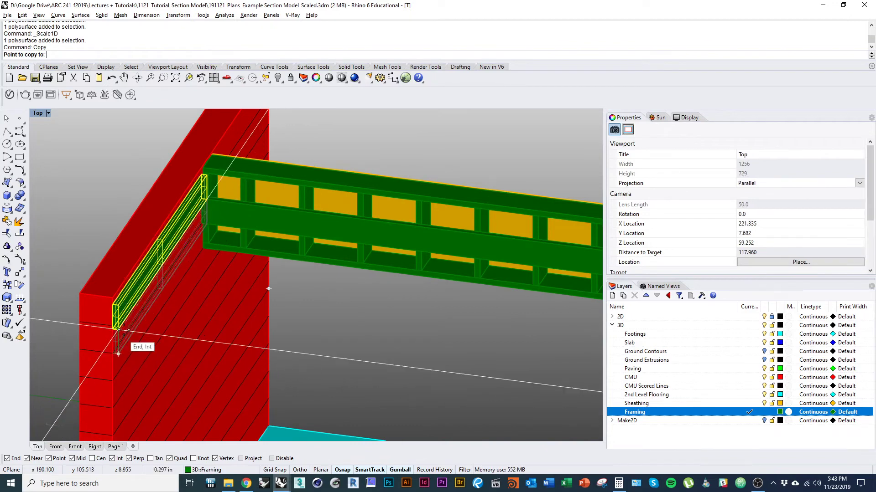
scroll(118, 354, "down", 3)
scroll(502, 356, "up", 5)
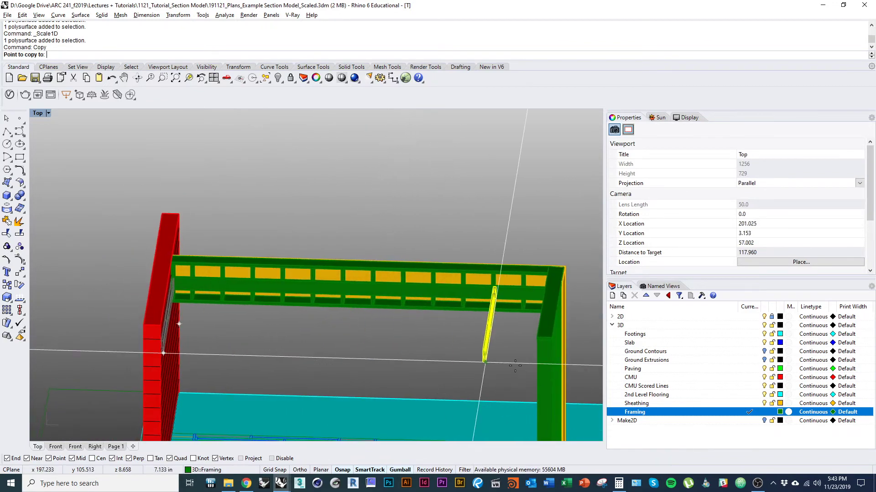
key("Escape")
key("Escape")
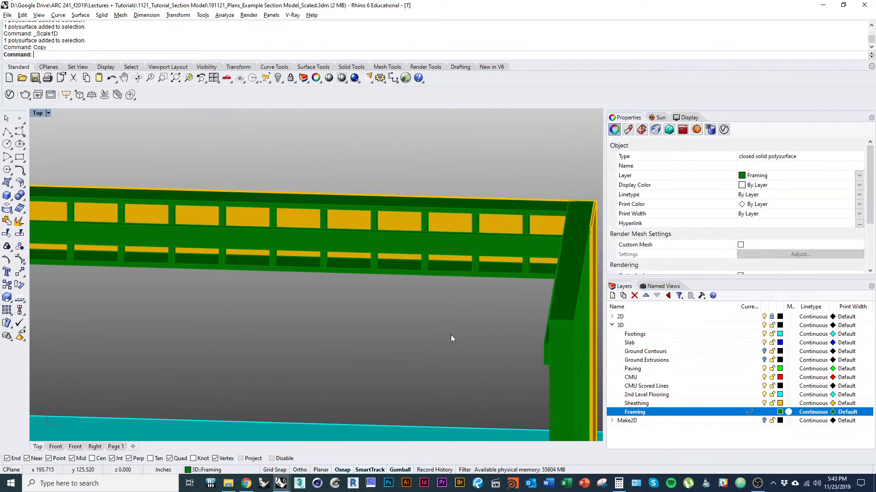
Copy one long joist of the other upper room seven times at even joist spacing, extending the row past the framed wall
scroll(415, 341, "down", 4)
right_click_drag(411, 343, 505, 304, "ctrl+shift")
scroll(435, 253, "up", 9)
scroll(436, 253, "down", 6)
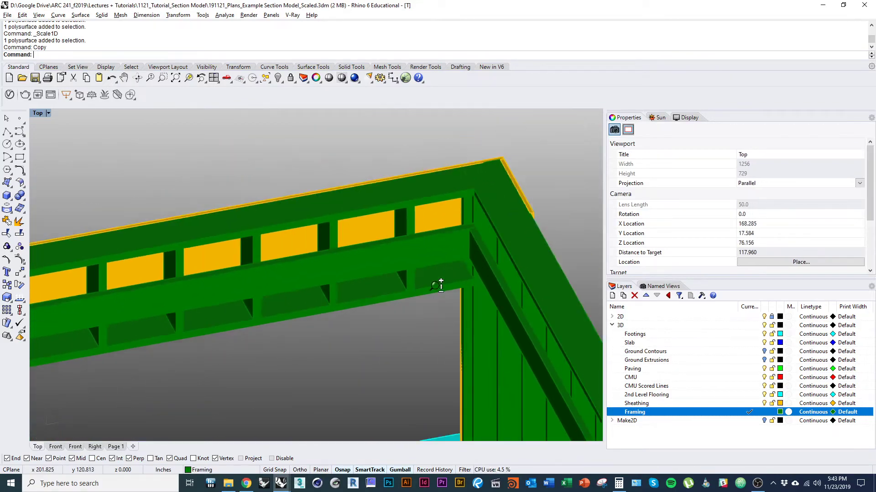
right_click_drag(343, 262, 171, 310, "ctrl+shift")
left_click(306, 338)
scroll(321, 348, "up", 5)
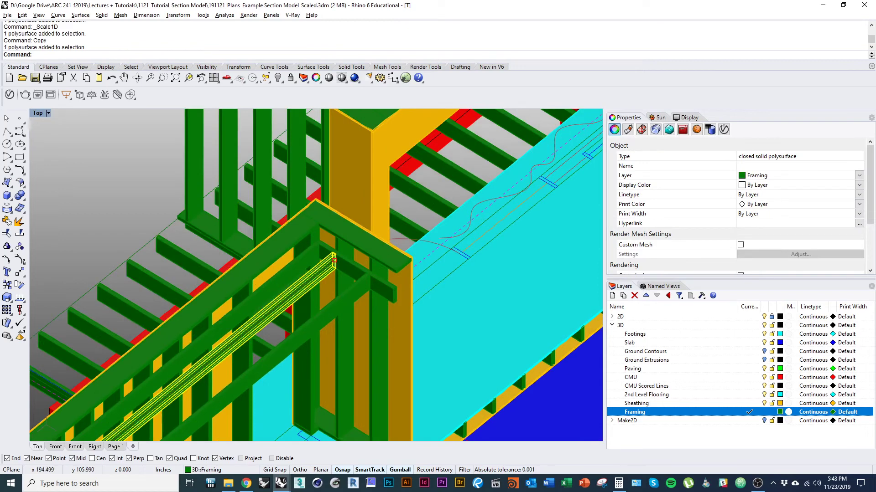
key("Return")
scroll(362, 293, "up", 14)
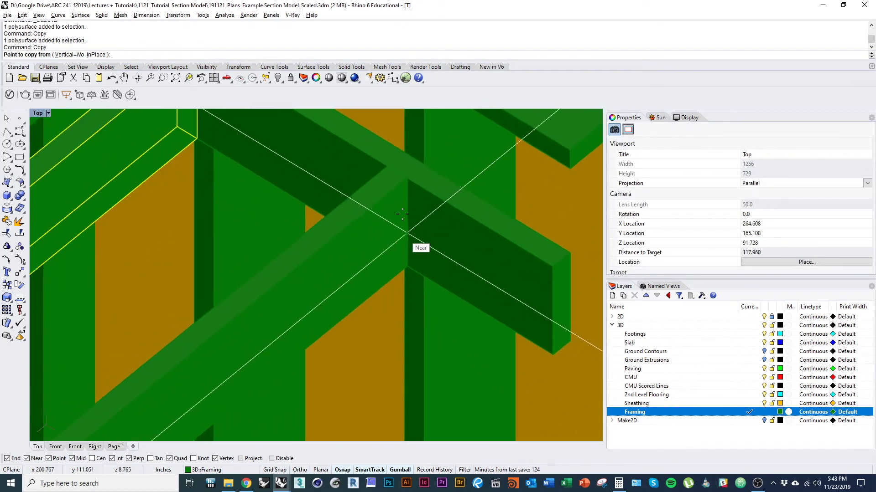
right_click_drag(396, 223, 440, 292)
scroll(431, 290, "down", 4)
left_click(429, 277)
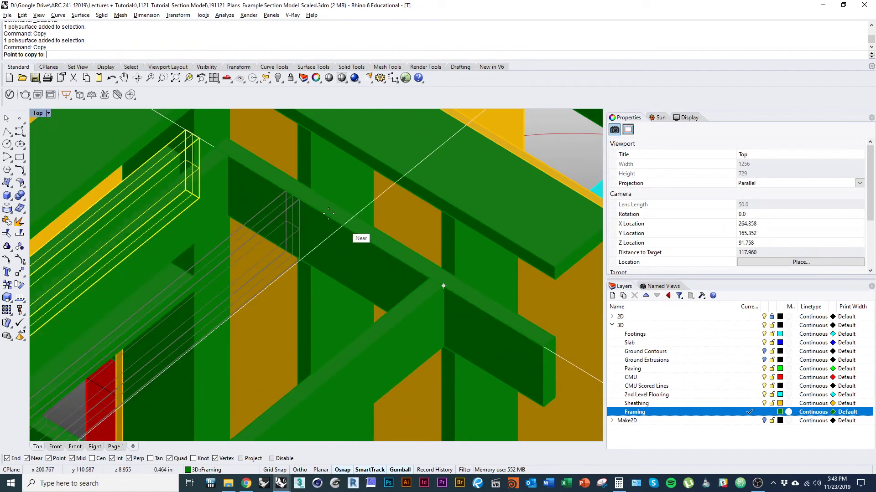
right_click_drag(248, 175, 407, 296)
key("ctrl+alt+w")
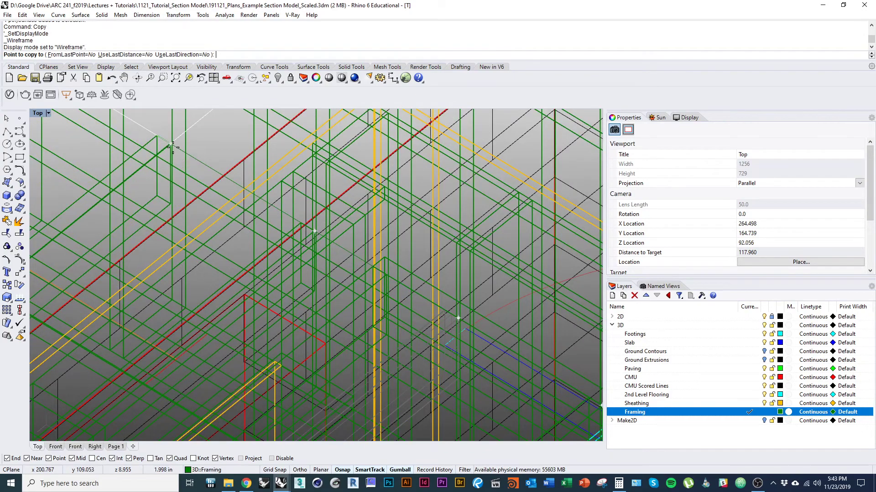
scroll(228, 208, "up", 5)
scroll(233, 213, "up", 3)
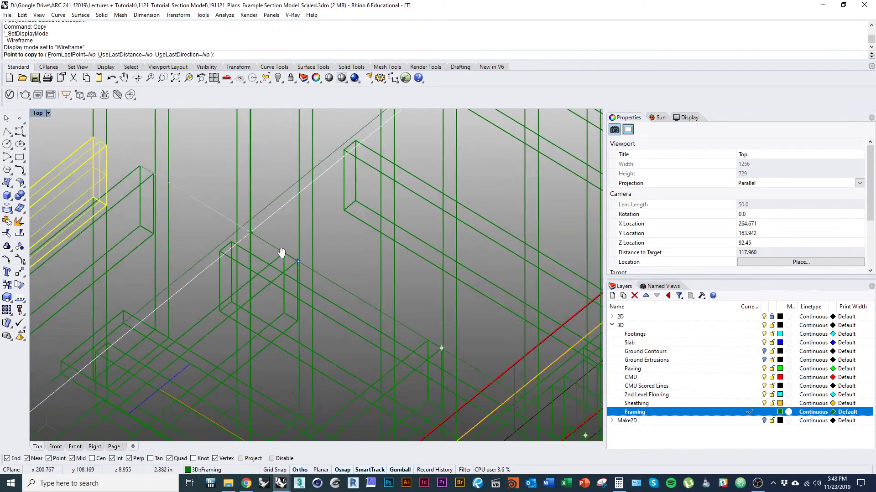
right_click_drag(196, 204, 294, 290)
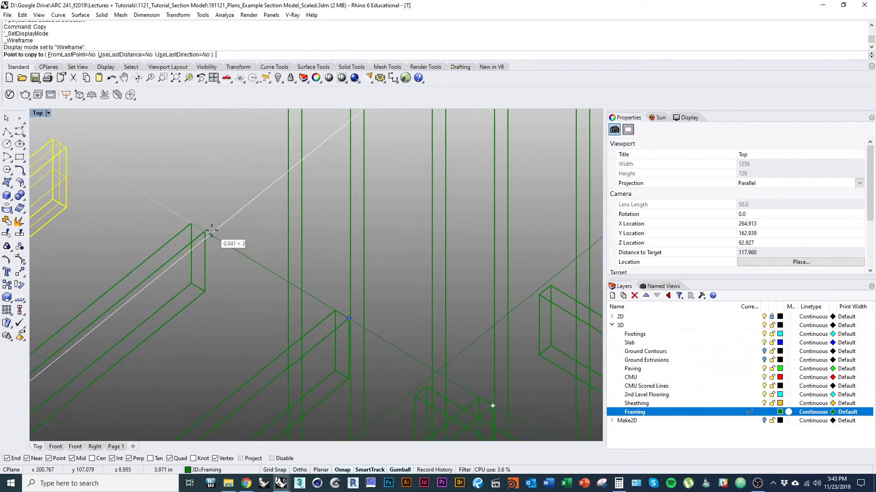
right_click_drag(64, 144, 159, 210)
left_click(163, 211)
scroll(316, 335, "down", 5)
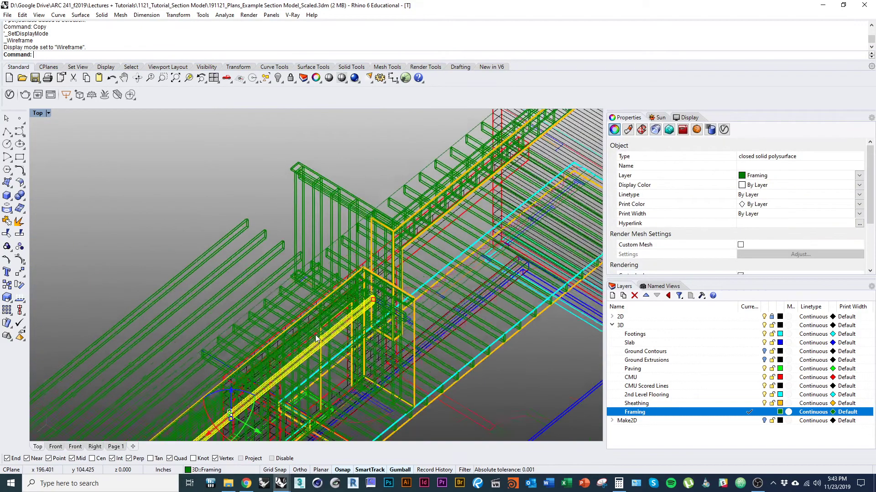
Move the seven new joists into the CMU-side room so the outermost one's top corner meets the end of the short wall's board
type("SelLast")
key("Return")
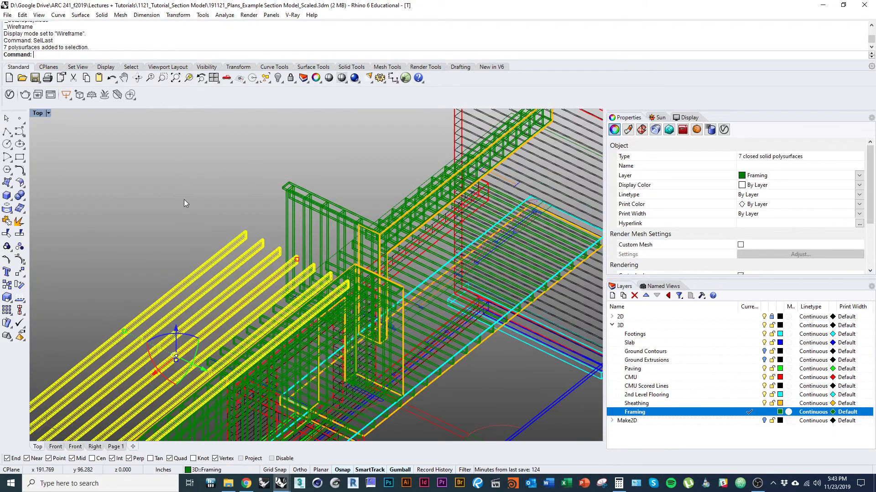
key("ctrl+alt+s")
scroll(319, 274, "up", 6)
mouse_move(393, 269)
right_mouse_down("ctrl+shift")
mouse_move(412, 271)
mouse_move(397, 303)
mouse_move(323, 320)
mouse_move(213, 261)
right_mouse_up("ctrl+shift")
scroll(397, 303, "down", 5)
scroll(213, 262, "down", 3)
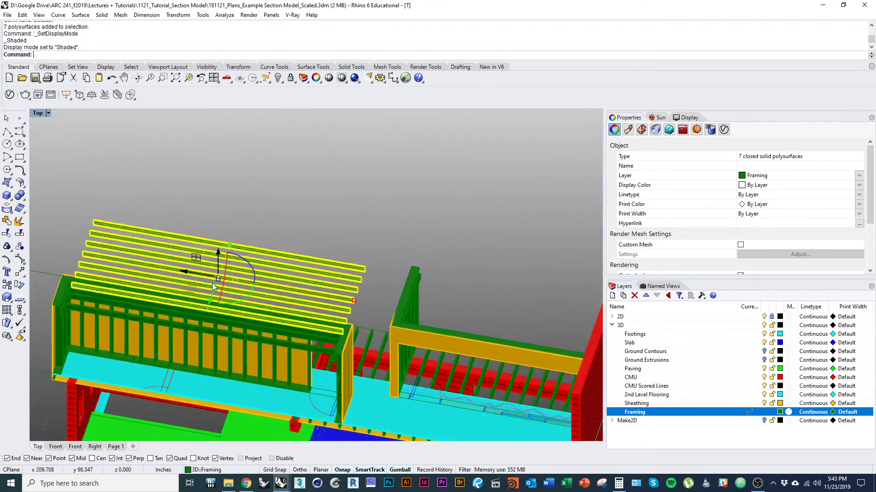
scroll(214, 255, "up", 8)
type("M")
key("Return")
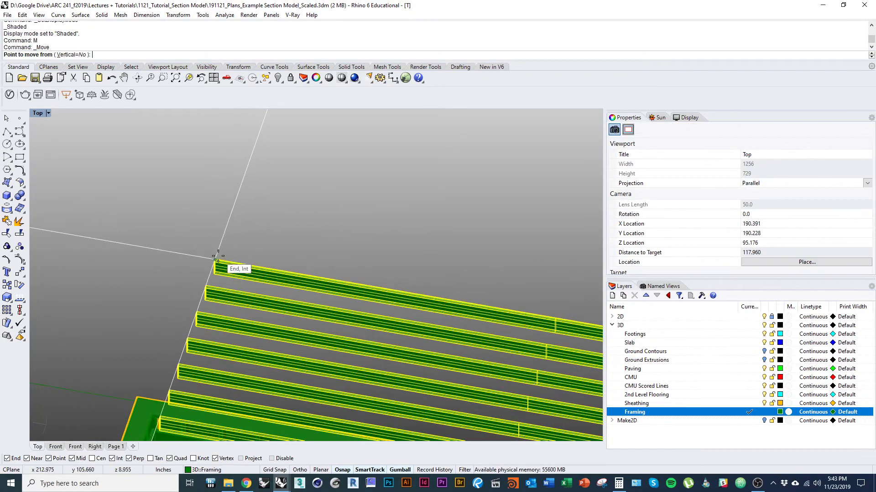
left_click(216, 258)
scroll(323, 276, "down", 4)
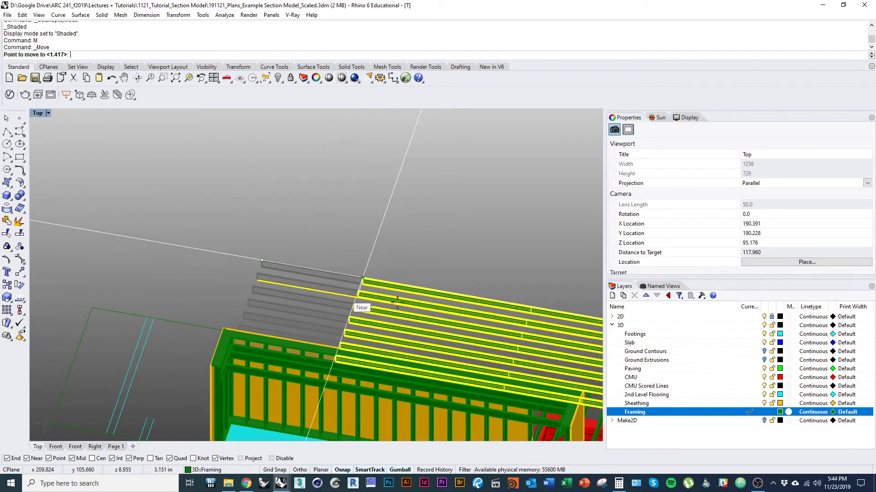
right_click_drag(358, 300, 239, 161, "ctrl+shift")
scroll(502, 364, "up", 10)
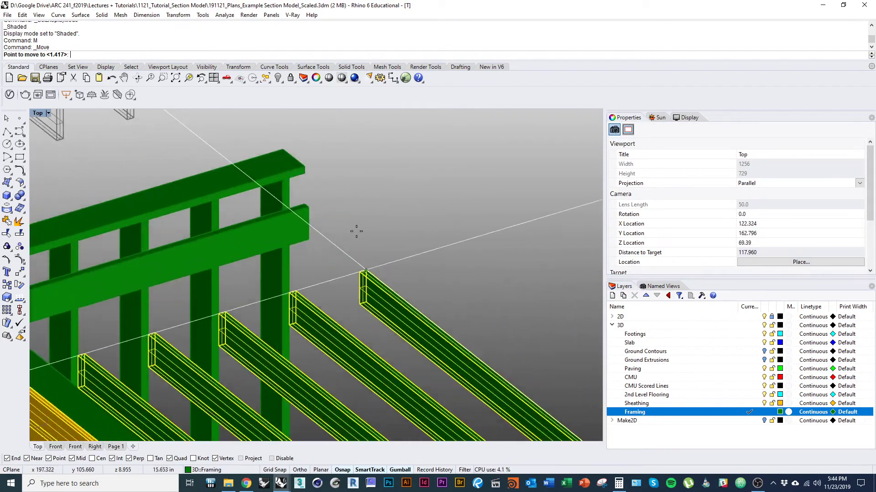
left_click(308, 211)
scroll(342, 235, "down", 7)
Move the overlong end faces of the seven joists back through the CMU wall to the inner face of the board along it
right_click_drag(371, 283, 335, 270)
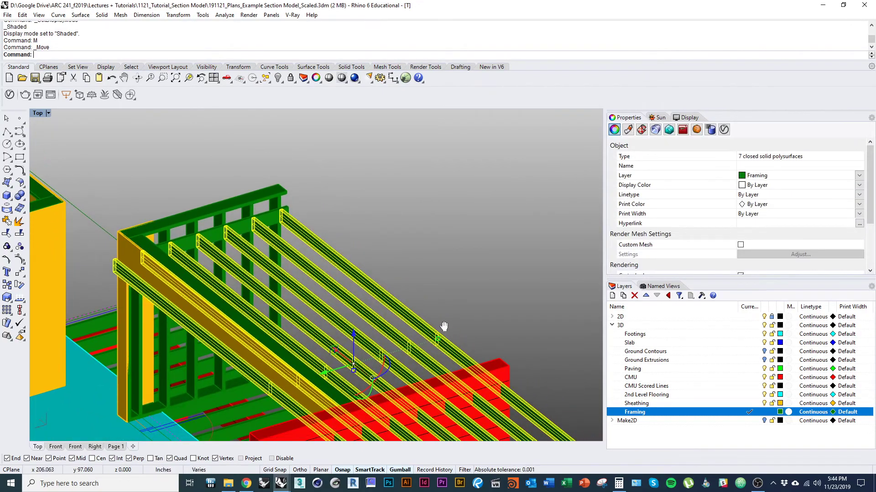
right_click_drag(444, 326, 262, 263, "ctrl+shift")
scroll(264, 265, "down", 5)
right_click_drag(404, 301, 342, 296)
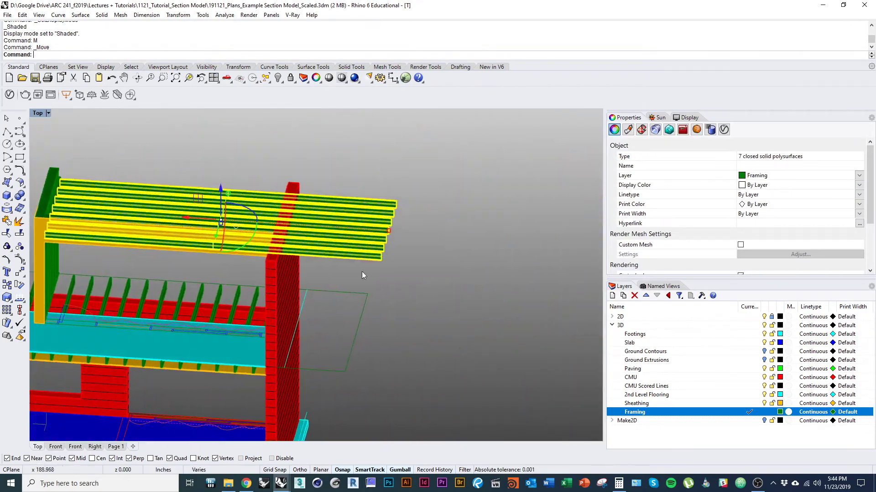
left_click(356, 165)
left_click_drag(401, 262, 402, 263, "ctrl+shift")
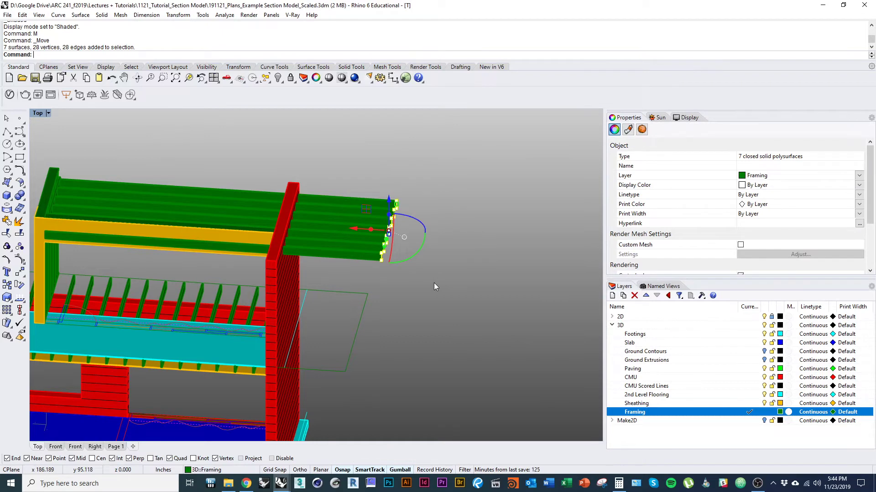
type("m")
key("Return")
scroll(399, 196, "up", 3)
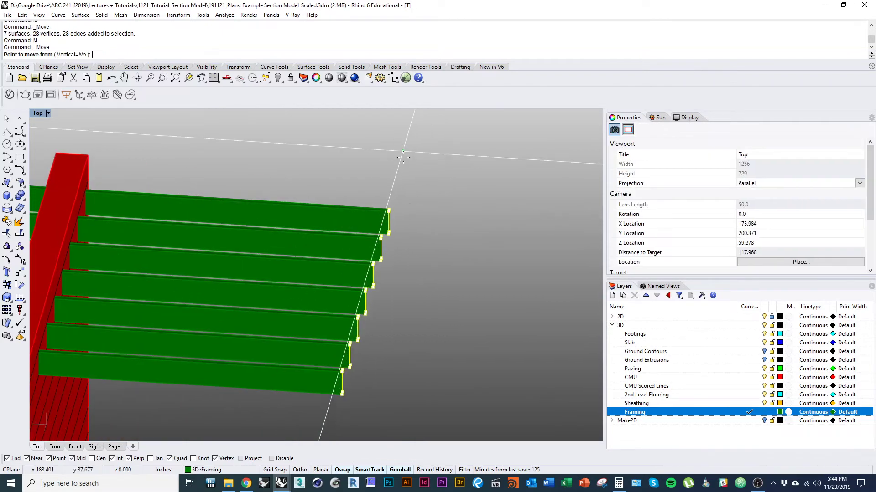
left_click(394, 204)
right_click_drag(305, 194, 487, 251)
right_click_drag(377, 251, 276, 314, "ctrl+shift")
scroll(436, 259, "down", 6)
scroll(395, 257, "up", 6)
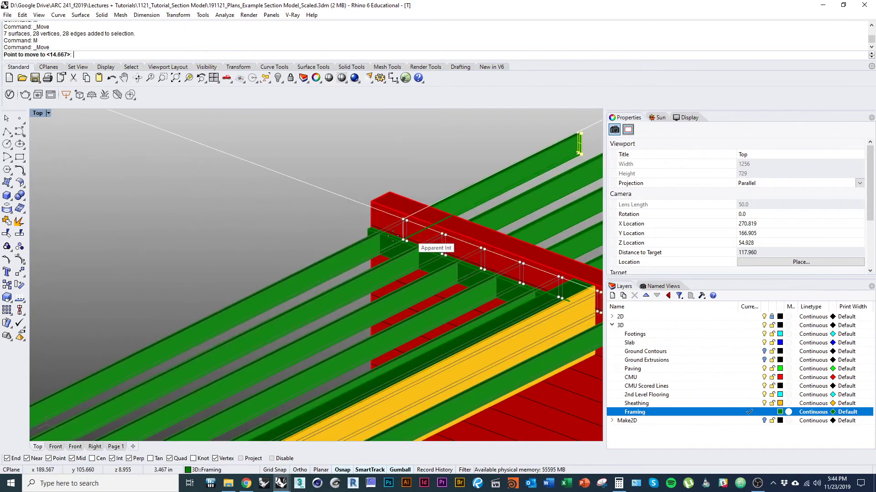
scroll(393, 235, "up", 5)
left_click(292, 205)
left_click(232, 201)
Delete the surplus joist lying outside the long wall's sheathing in the CMU-side room
scroll(231, 201, "down", 6)
right_click_drag(255, 269, 377, 312, "ctrl+shift")
scroll(377, 313, "down", 3)
right_click_drag(511, 335, 323, 327)
left_click(396, 323)
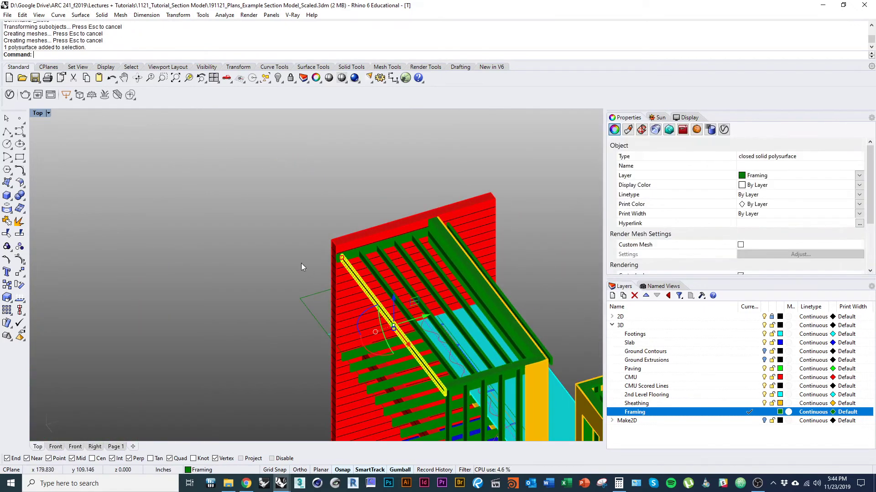
type("zsa")
key("Return")
right_click_drag(314, 275, 297, 279)
scroll(298, 280, "down", 5)
right_click_drag(400, 286, 297, 290)
left_click(408, 269)
right_click_drag(408, 270, 356, 250, "ctrl+shift")
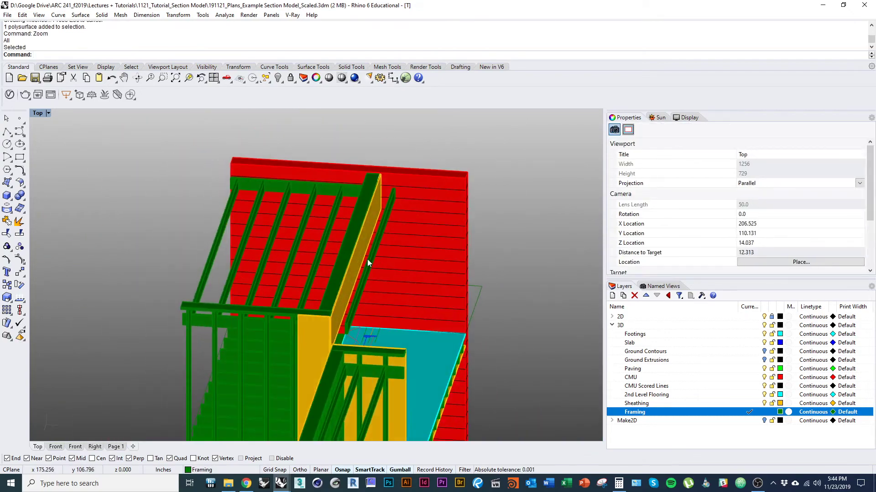
left_click(367, 260)
type("d")
key("Return")
Examine how the joists meet the end boards and wall framing in both upper rooms
right_click_drag(341, 291, 426, 288, "ctrl+shift")
scroll(410, 267, "up", 5)
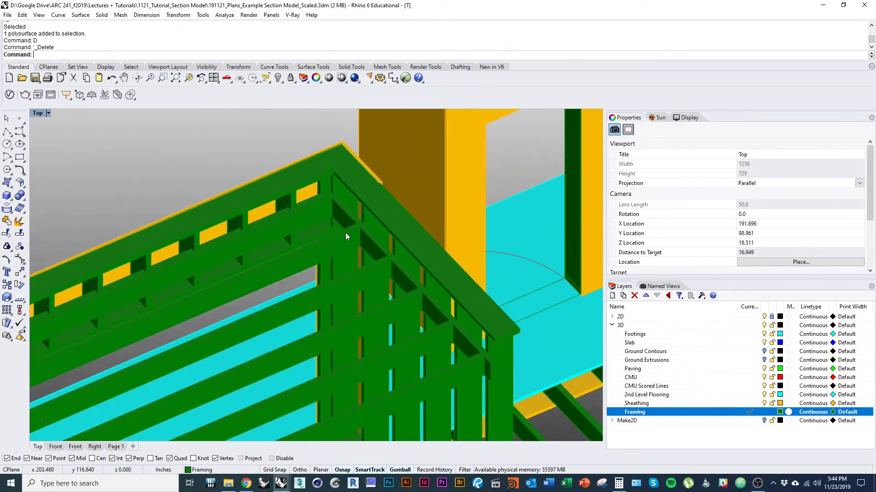
right_click_drag(380, 366, 259, 260, "ctrl+shift")
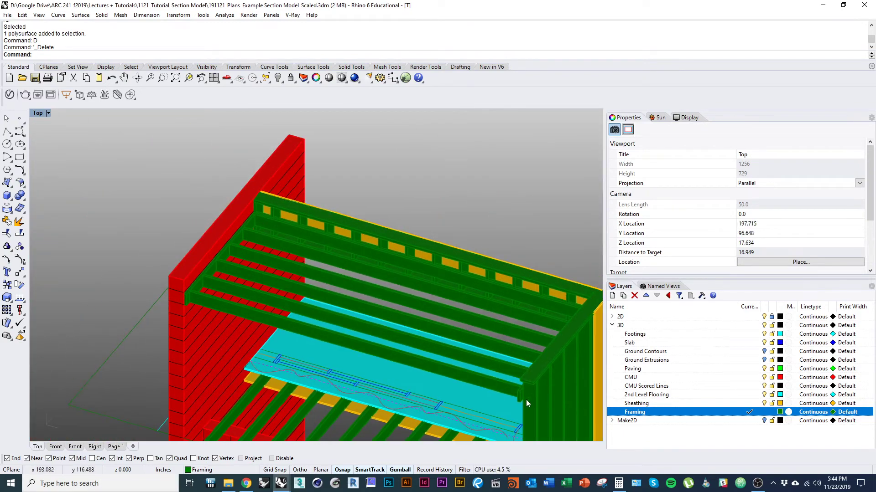
right_click_drag(526, 399, 436, 332, "ctrl+shift")
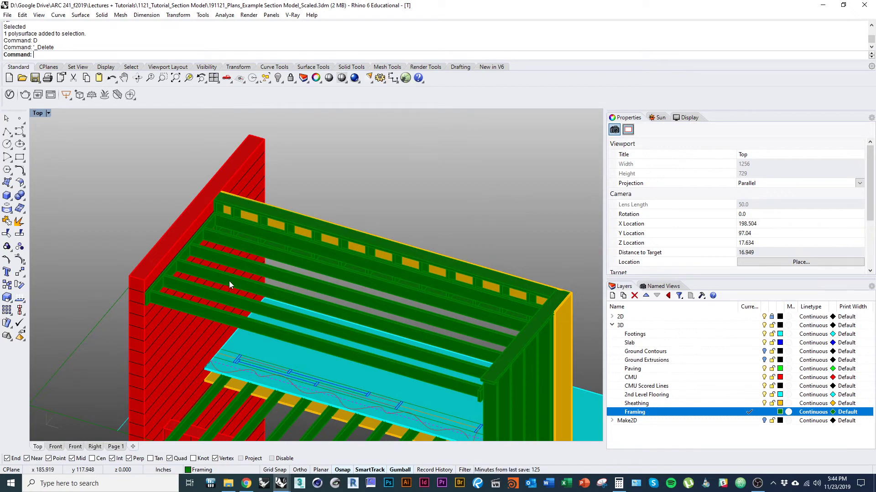
right_click_drag(230, 282, 309, 192, "ctrl+shift")
right_click_drag(318, 226, 259, 250)
scroll(260, 250, "down", 3)
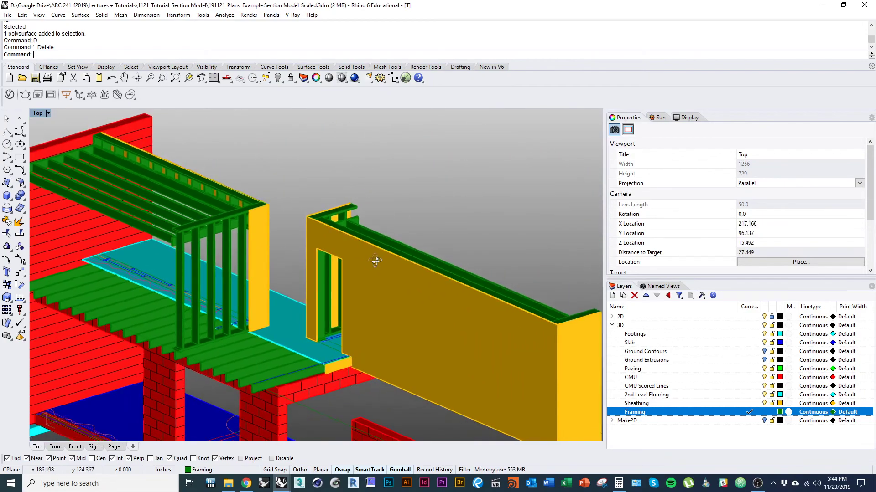
right_click_drag(375, 262, 250, 275, "ctrl+shift")
right_click_drag(242, 228, 343, 290)
scroll(327, 273, "up", 5)
scroll(339, 274, "down", 3)
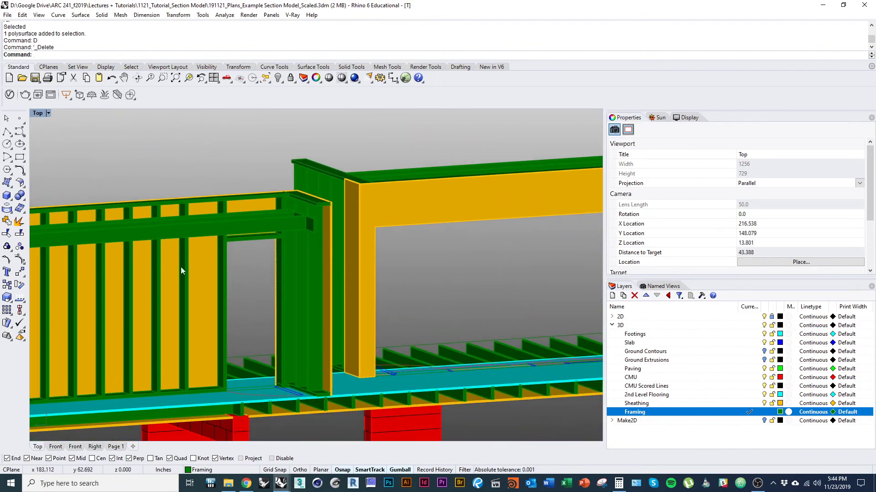
right_click_drag(256, 240, 278, 232, "ctrl+shift")
scroll(319, 253, "down", 4)
mouse_move(330, 256)
right_mouse_down("ctrl+shift")
mouse_move(352, 260)
mouse_move(335, 270)
right_mouse_up("ctrl+shift")
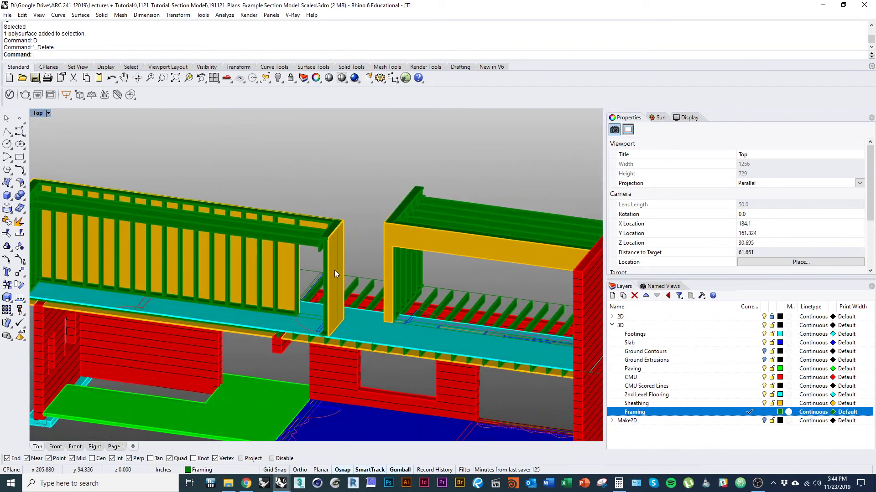
Make Sheathing the current layer and inspect the sheathing panel on the short wall beside the gap between the upper rooms
scroll(334, 270, "up", 3)
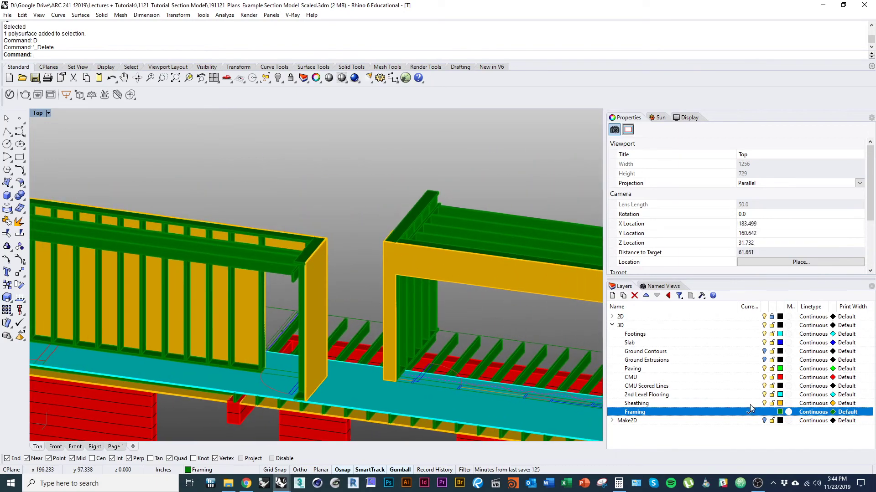
scroll(337, 301, "up", 3)
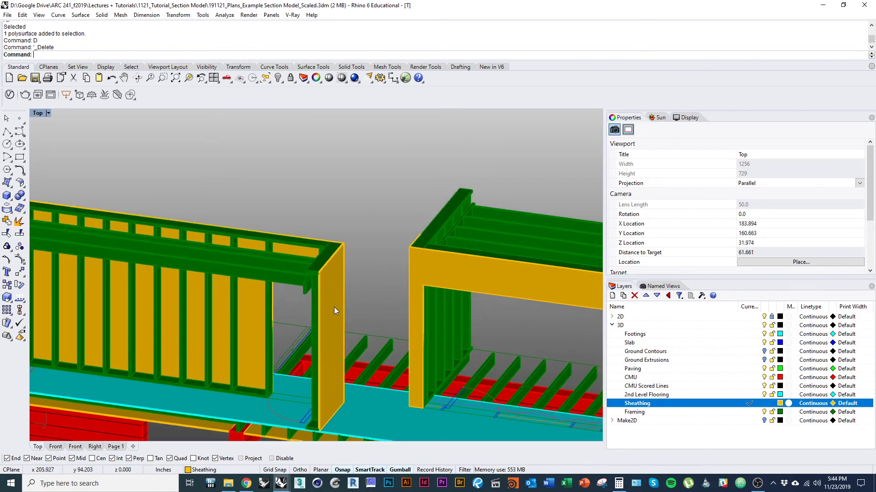
left_click(333, 305)
scroll(346, 293, "up", 2)
left_click(331, 285)
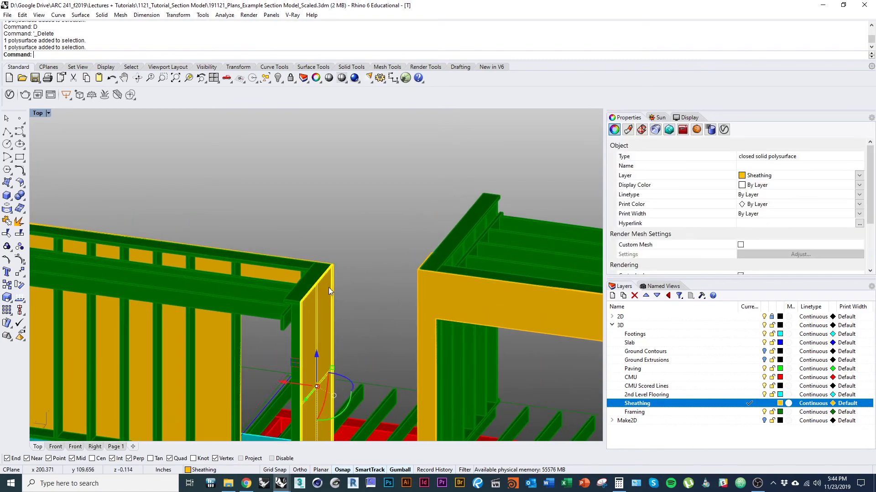
scroll(349, 243, "down", 3)
left_click(351, 246)
Examine the whole section model from its cut side, from the low CMU end to the tall CMU wall
right_click_drag(433, 299, 296, 283, "shift")
right_click_drag(296, 284, 387, 282)
scroll(368, 290, "down", 2)
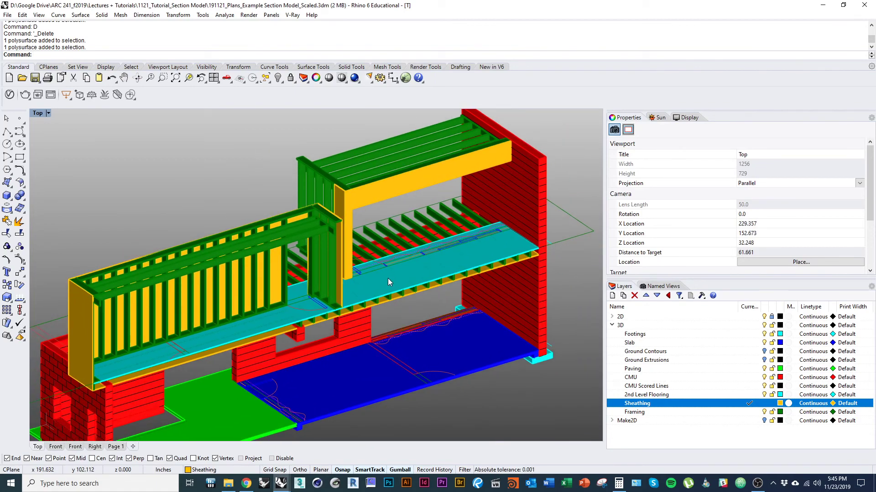
right_click_drag(181, 365, 240, 292)
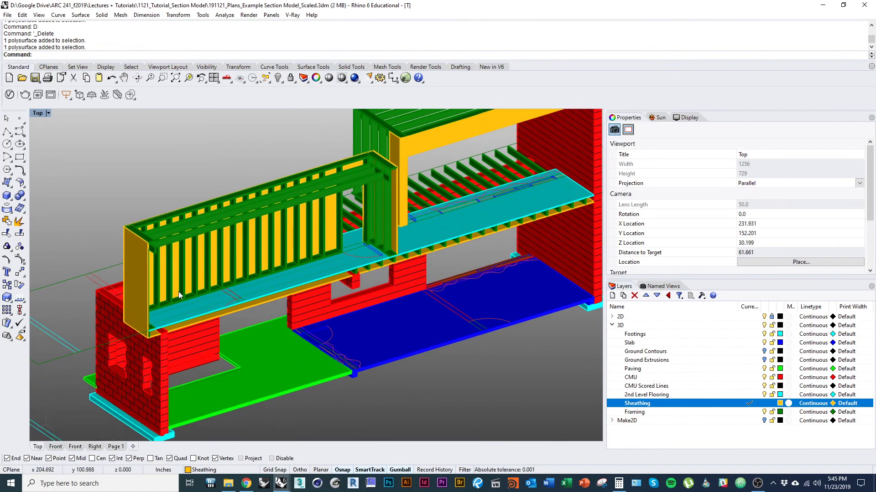
right_click_drag(166, 284, 154, 251)
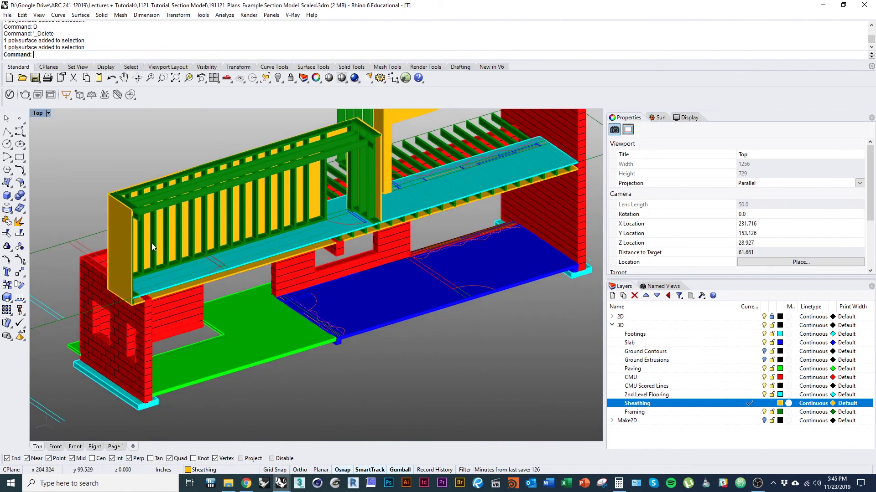
right_click_drag(350, 247, 216, 344)
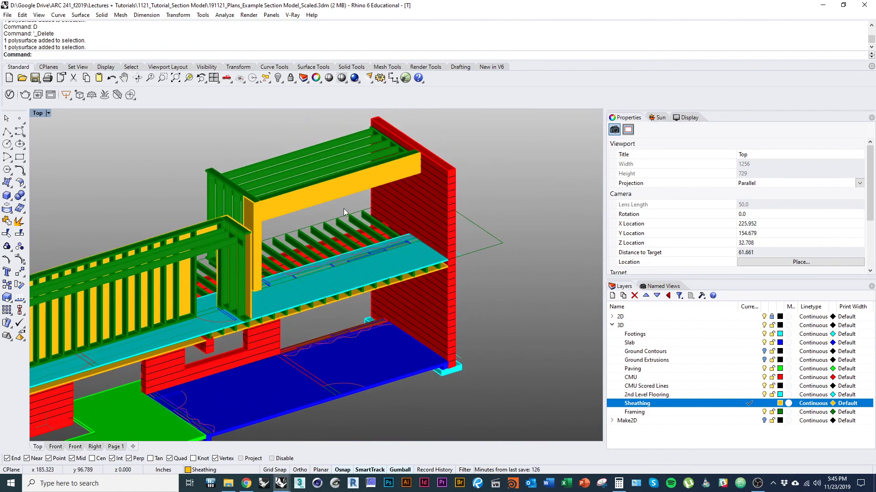
right_click_drag(318, 288, 326, 324, "ctrl+shift")
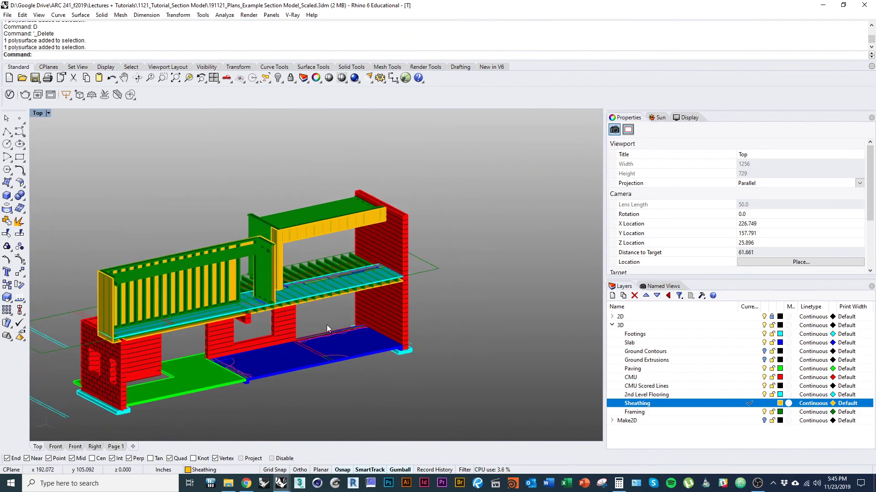
right_click_drag(373, 329, 340, 309)
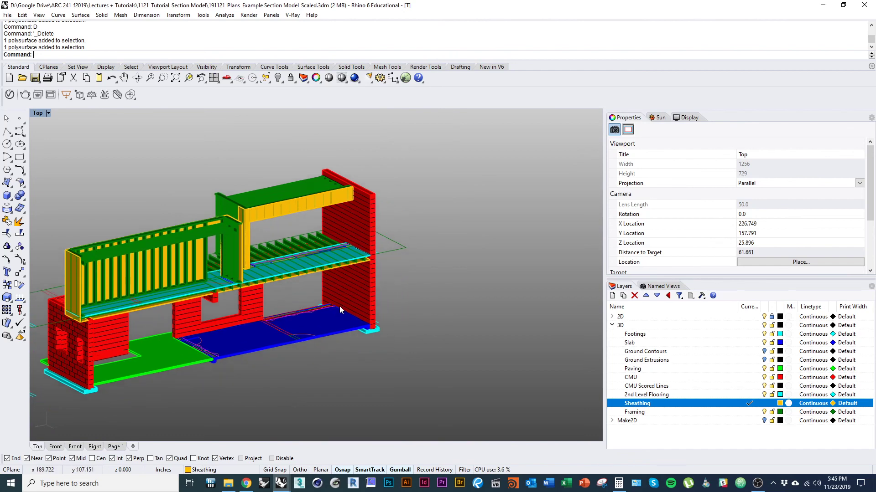
scroll(329, 343, "down", 3)
scroll(292, 336, "up", 2)
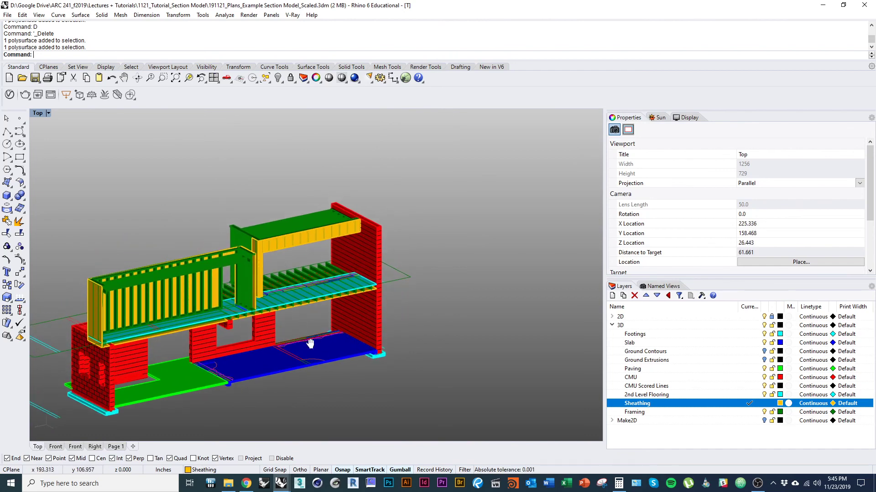
right_click_drag(310, 343, 320, 330)
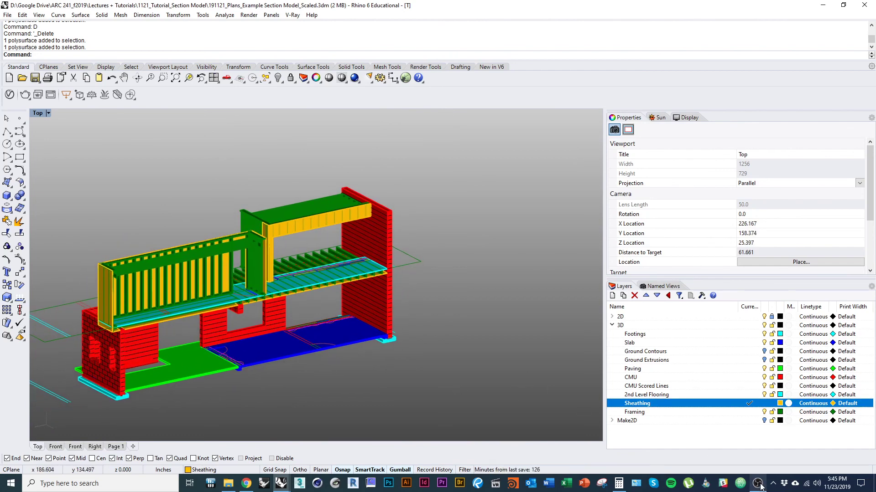